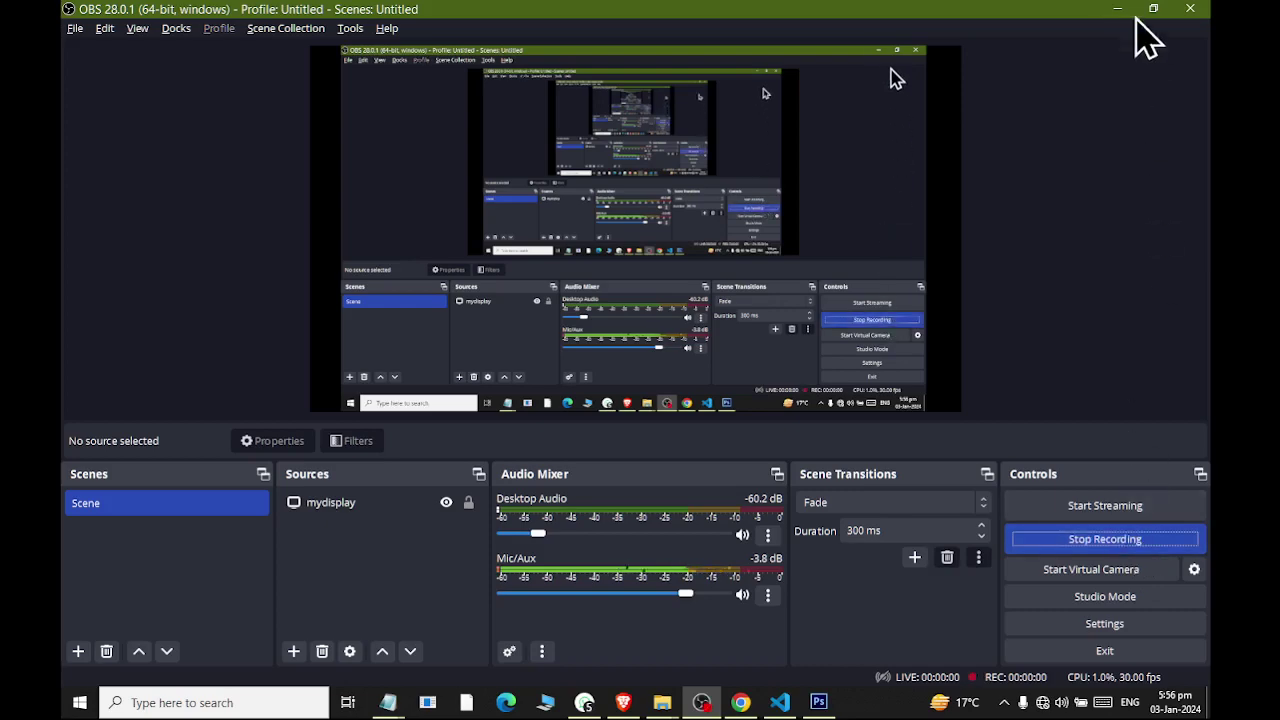
# Start the OBS screen recording so the empty Photoshop workspace is showing.
pyautogui.click(1117, 10)
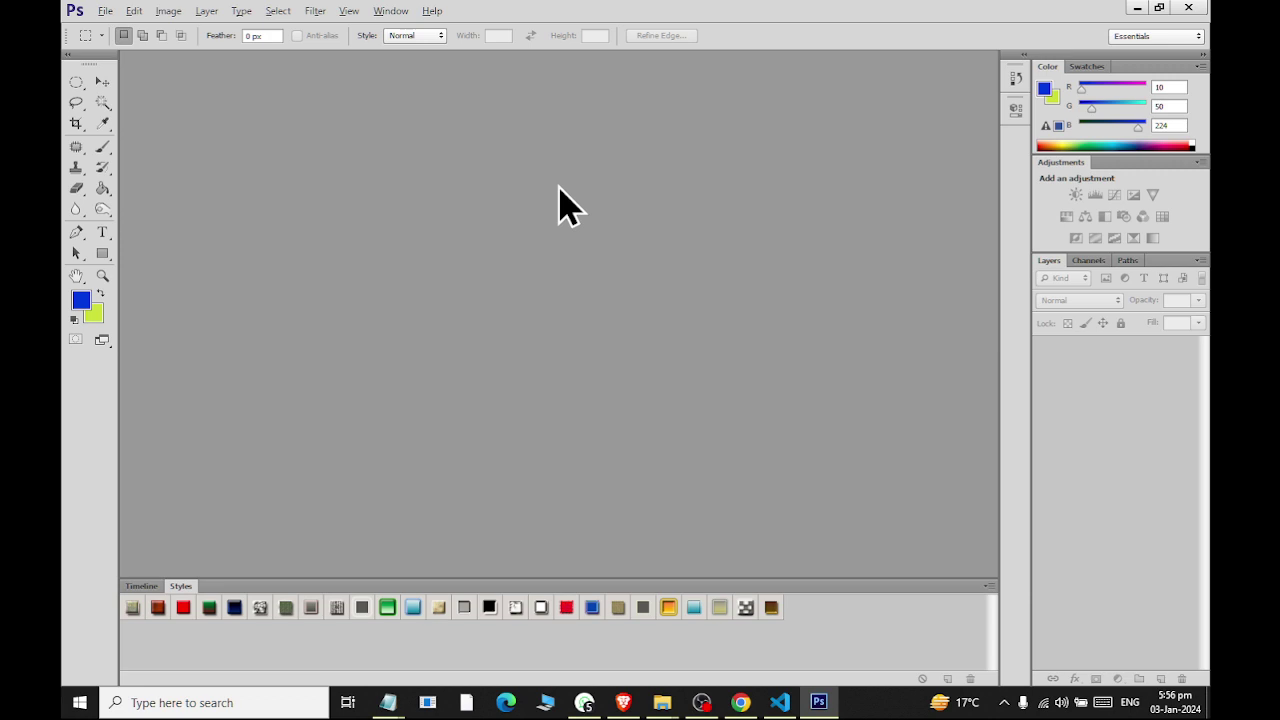
# Create Untitled-1 from the Web preset: 1200 × 1200 px, 100 ppi, white background.
pyautogui.hotkey('ctrl', 'n')
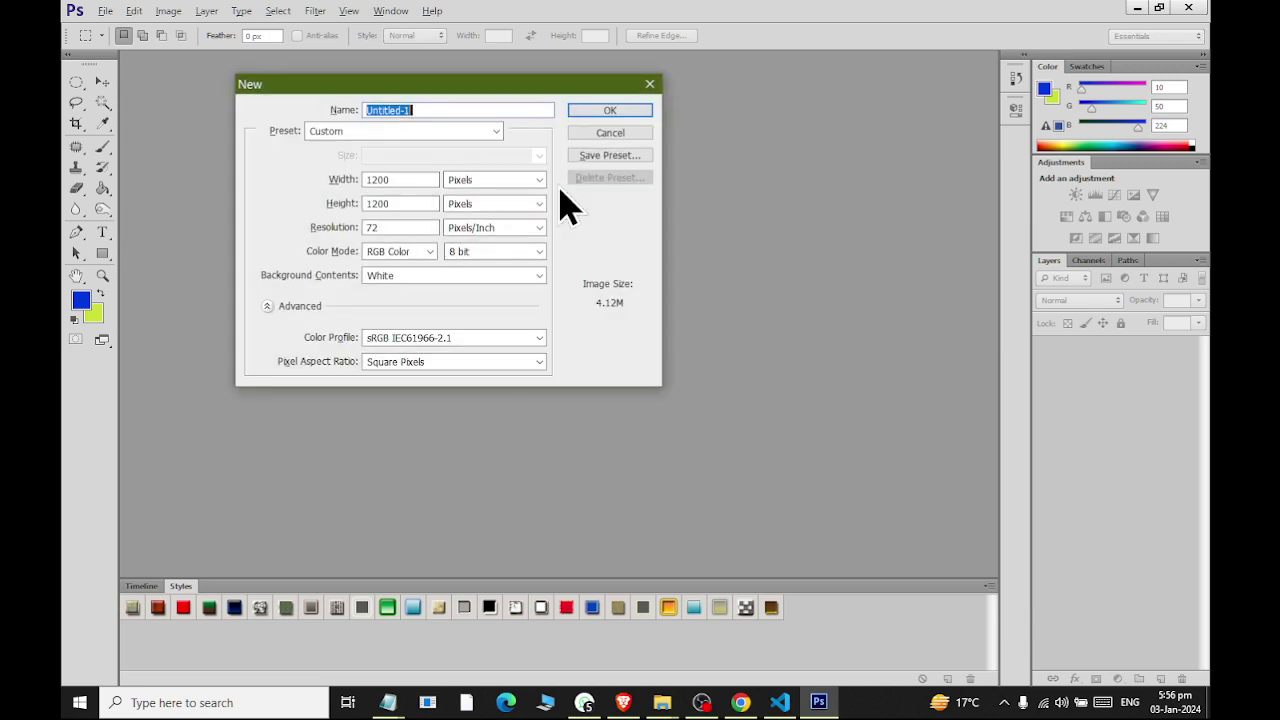
pyautogui.click(420, 138)
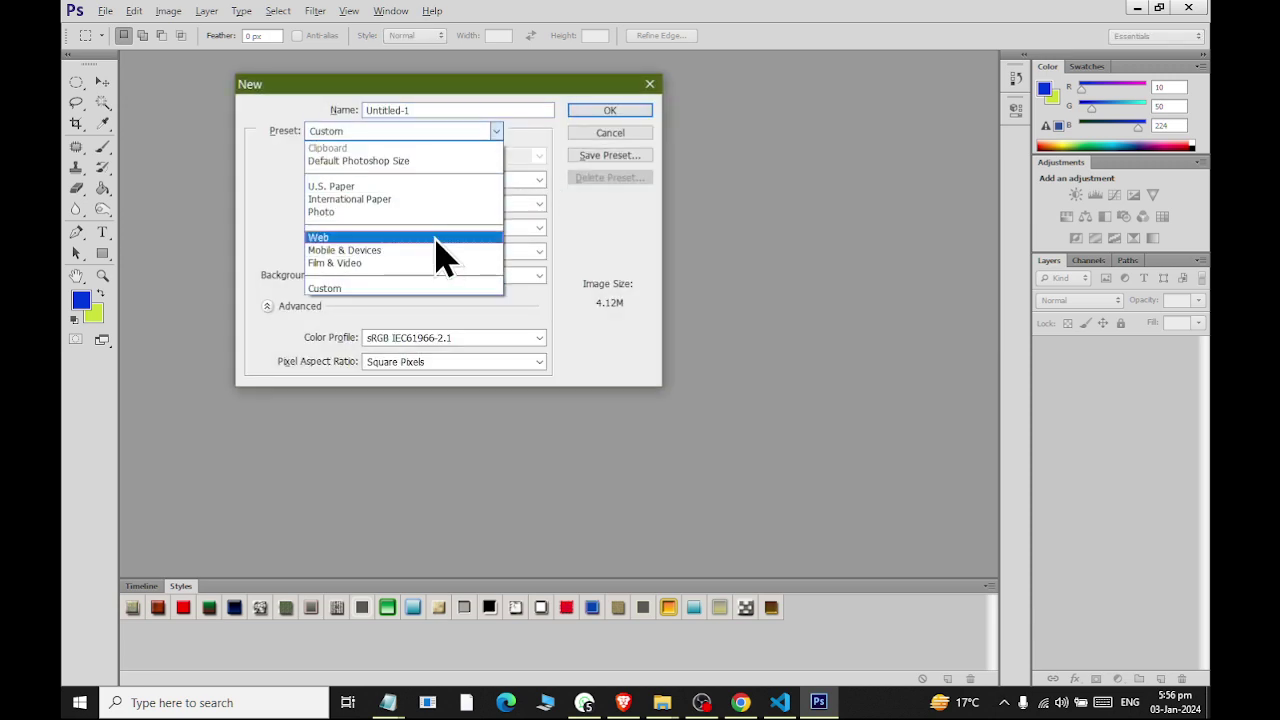
pyautogui.click(434, 238)
pyautogui.click(425, 157)
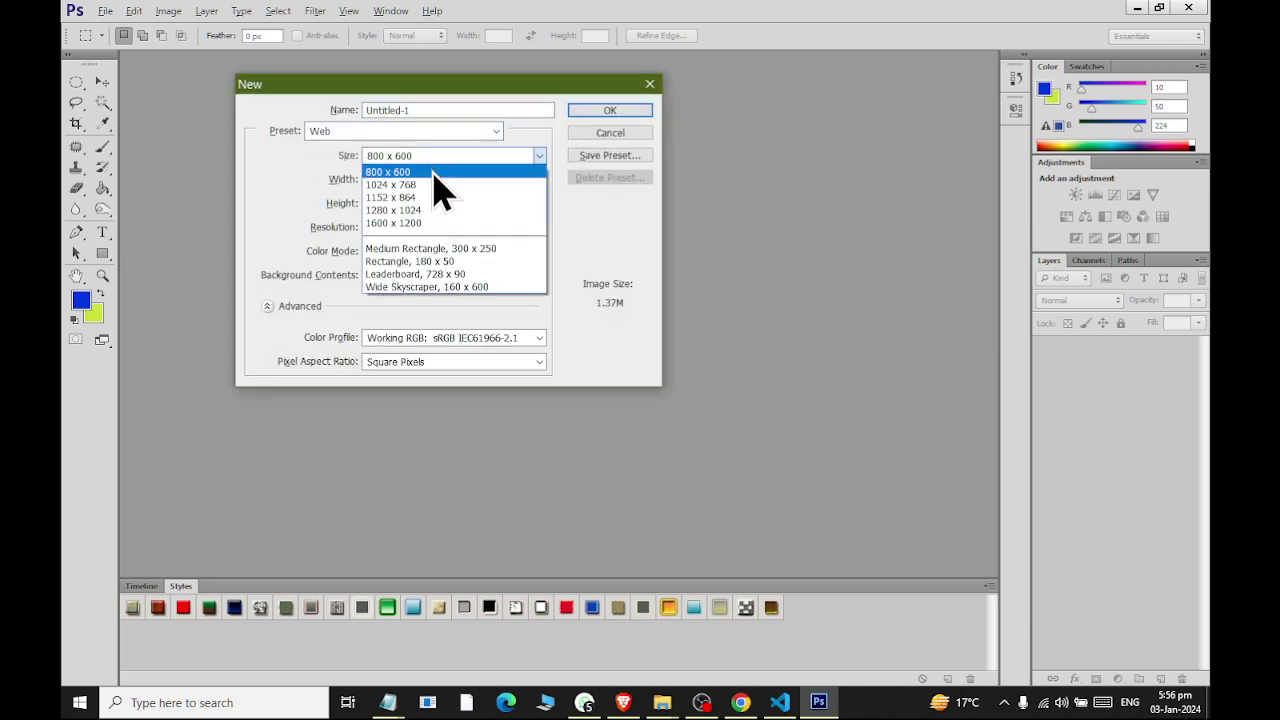
pyautogui.click(472, 224)
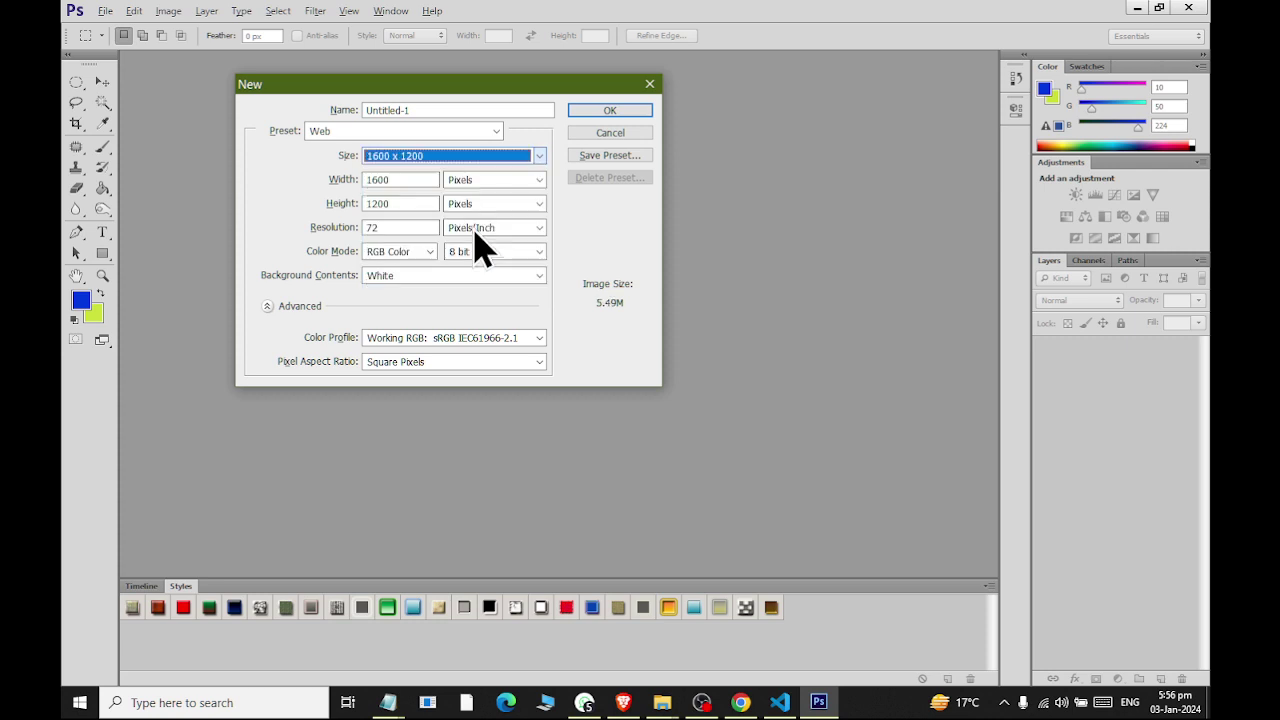
pyautogui.doubleClick(420, 179)
pyautogui.write('1200')
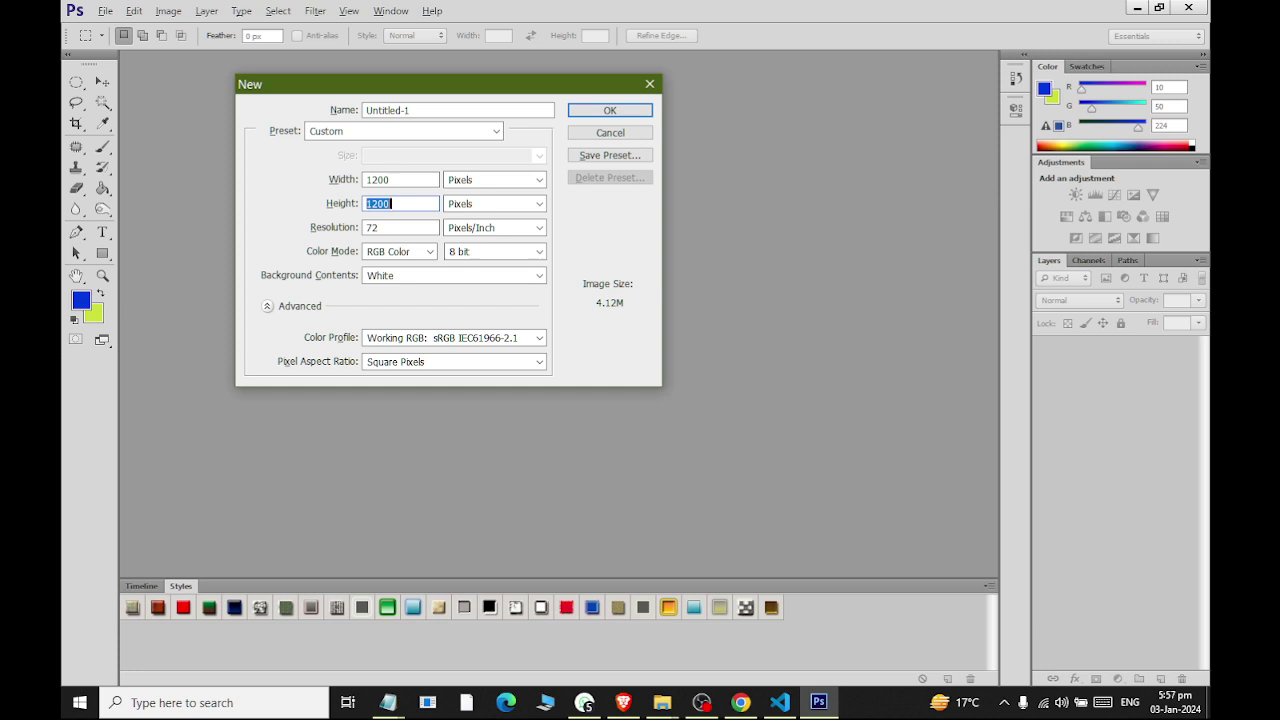
pyautogui.press('Tab')
pyautogui.write('100')
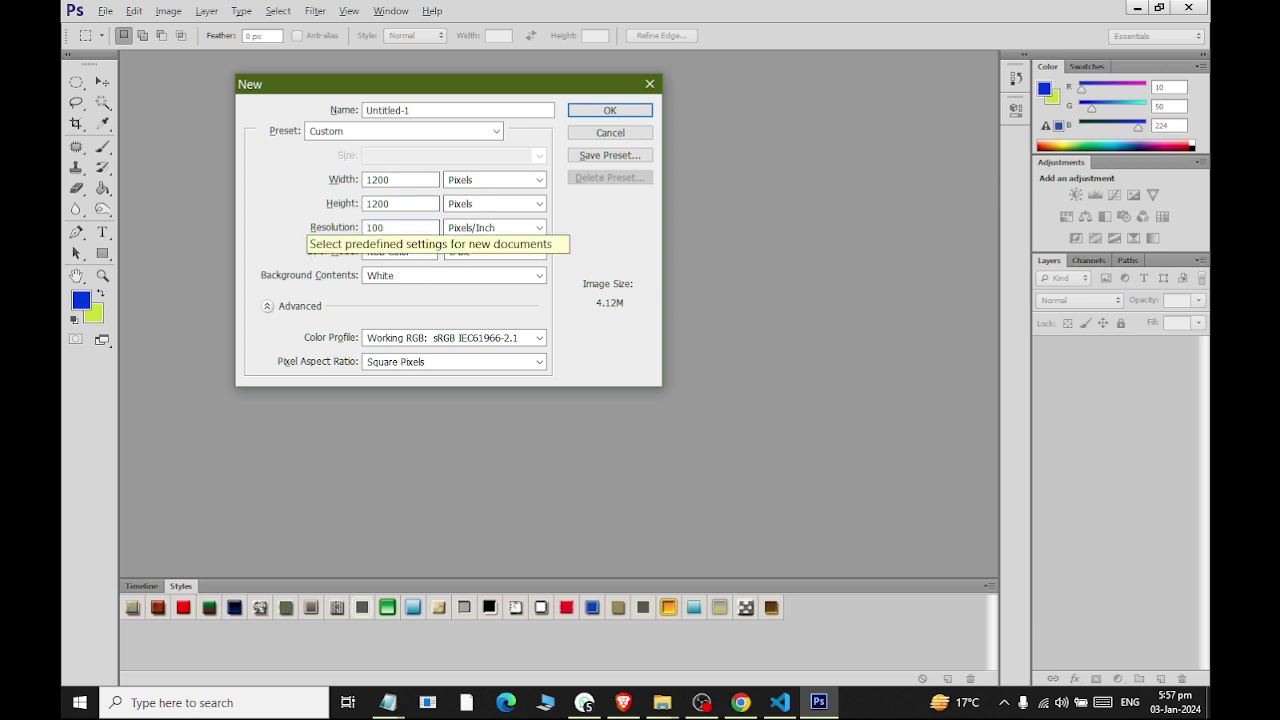
pyautogui.press('Return')
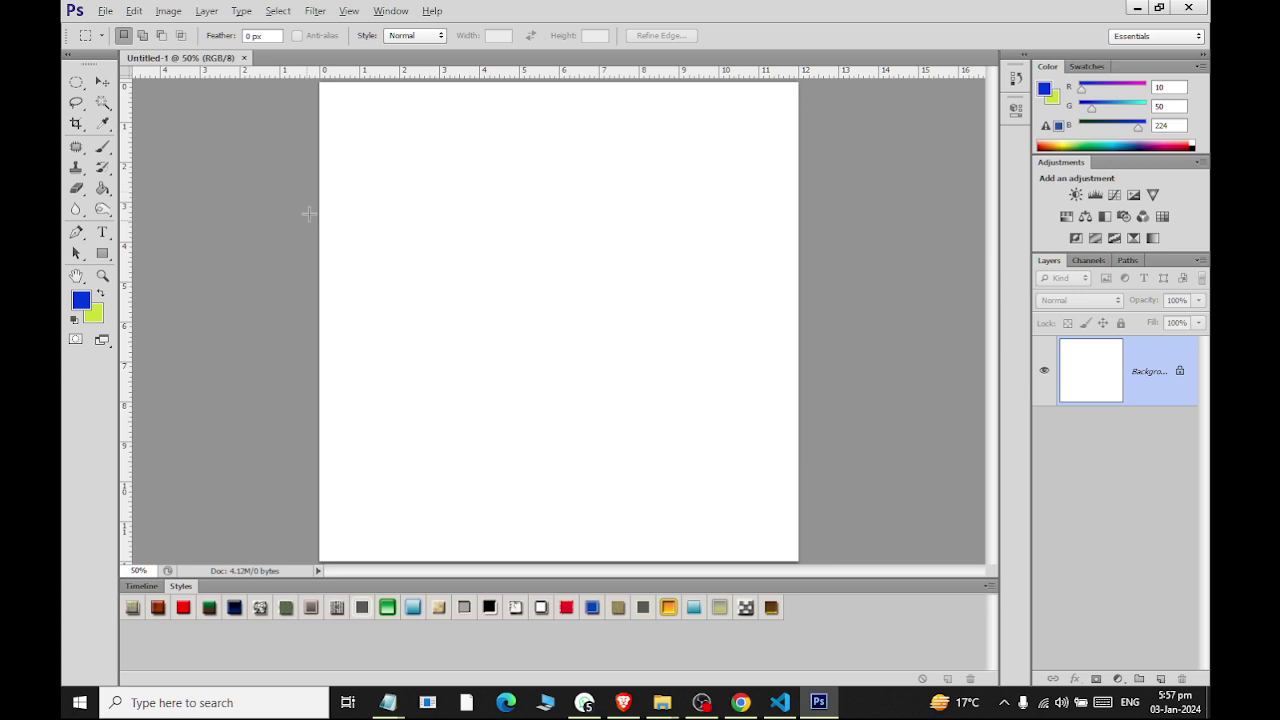
# Unlock the Background as Layer 0 and draw a black rounded rectangle on the canvas's right side.
pyautogui.doubleClick(1189, 381)
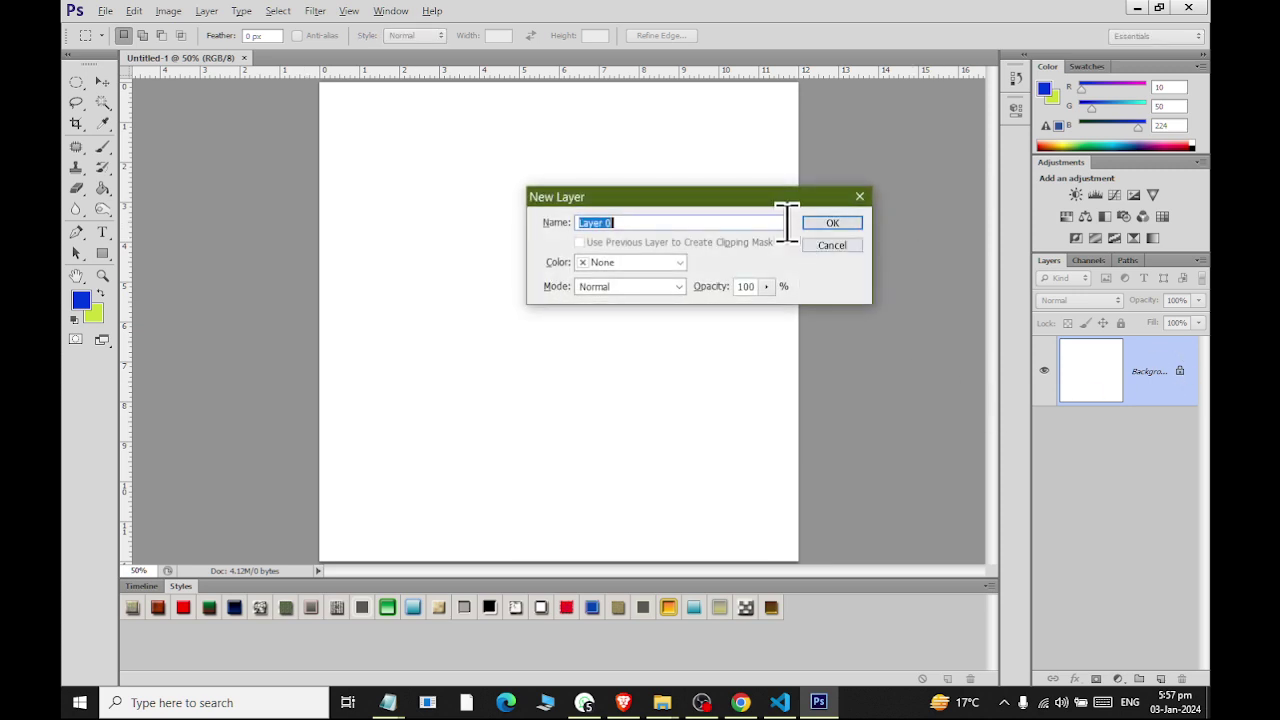
pyautogui.click(828, 222)
pyautogui.click(102, 254)
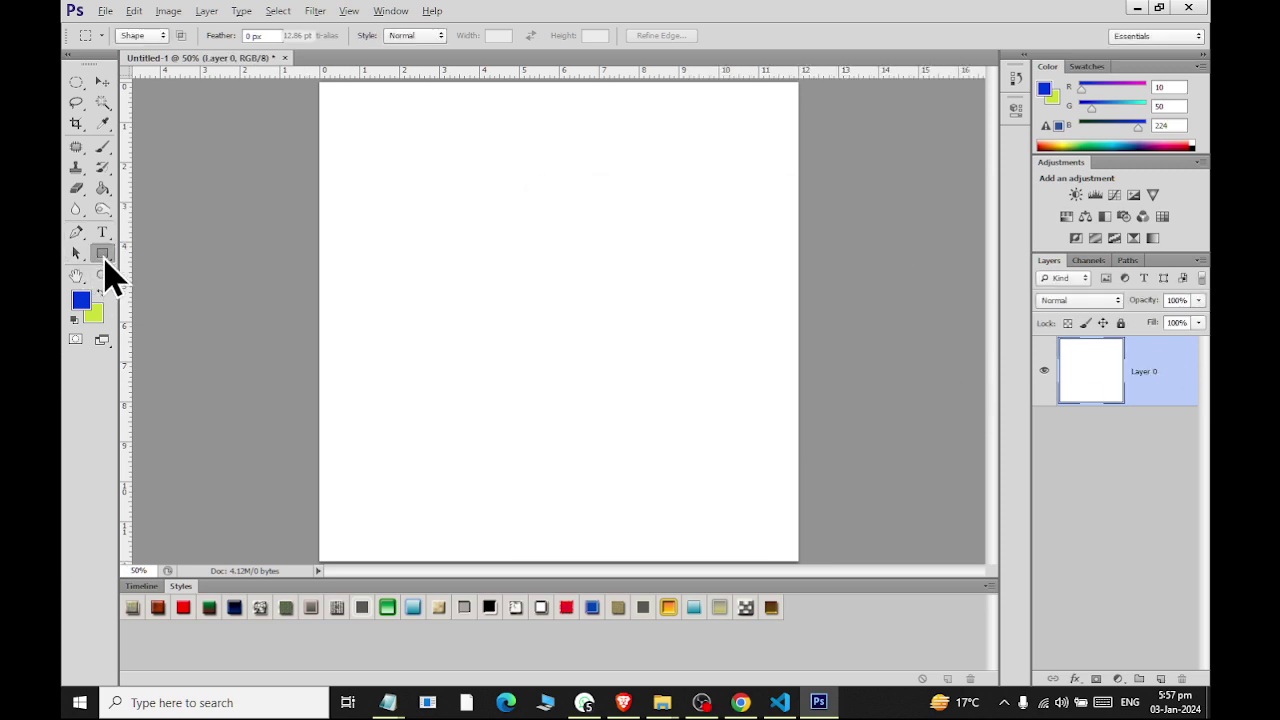
pyautogui.rightClick(104, 258)
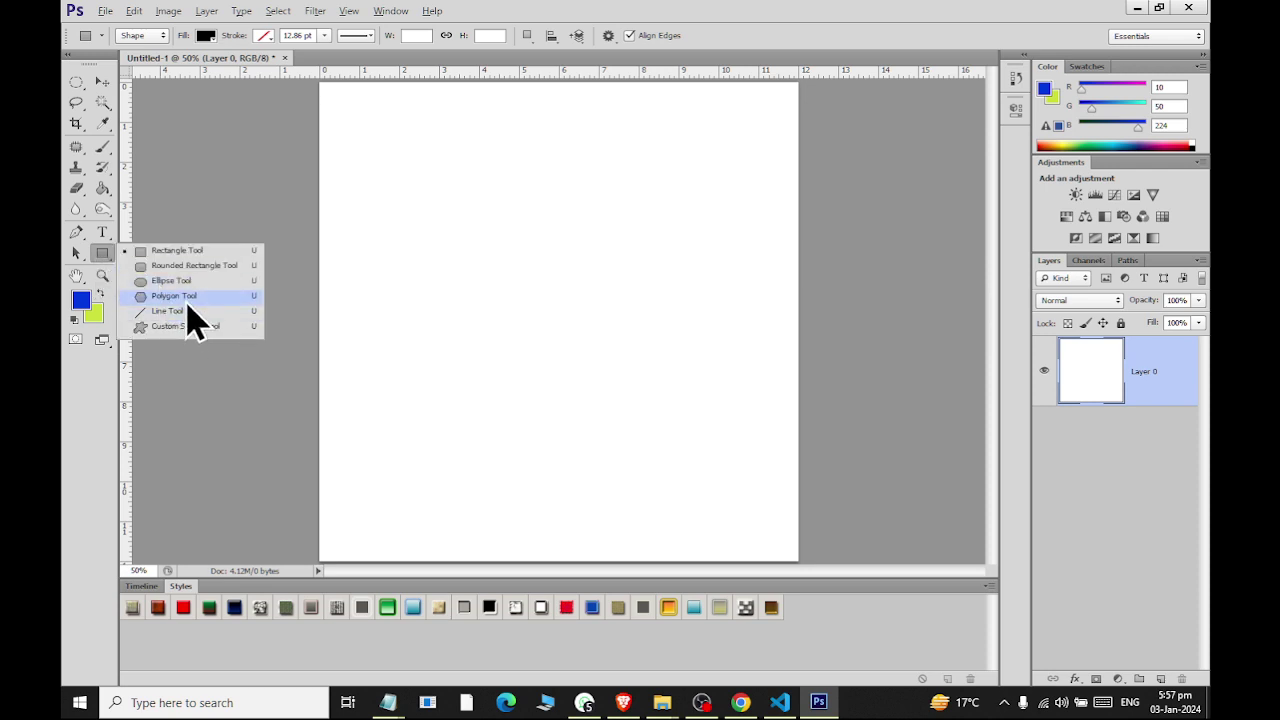
pyautogui.click(176, 266)
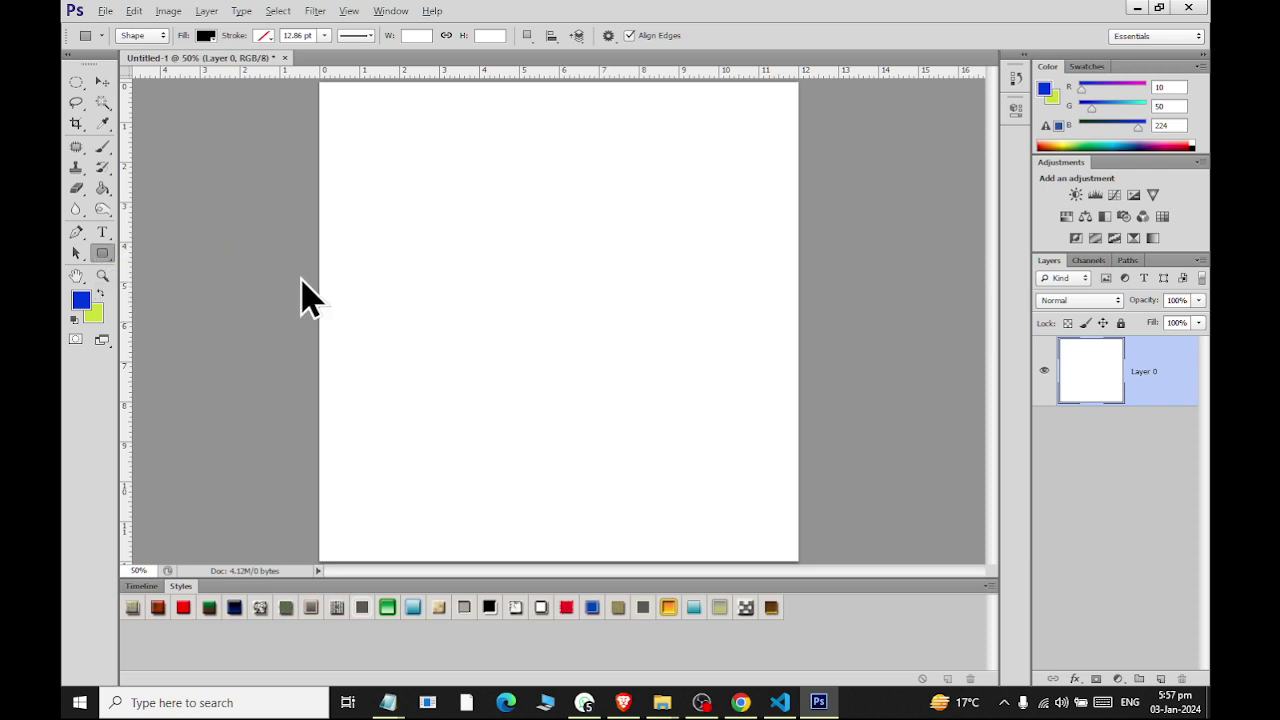
pyautogui.moveTo(376, 212); pyautogui.dragTo(557, 422)
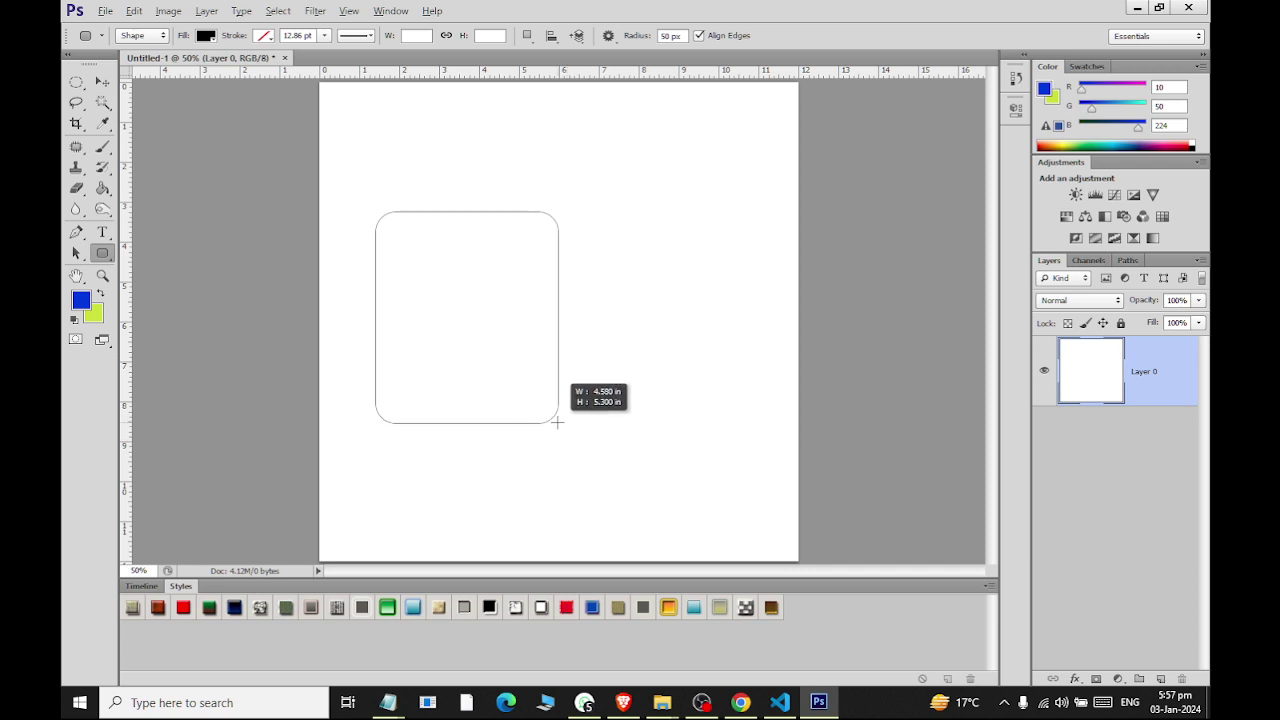
pyautogui.click(103, 81)
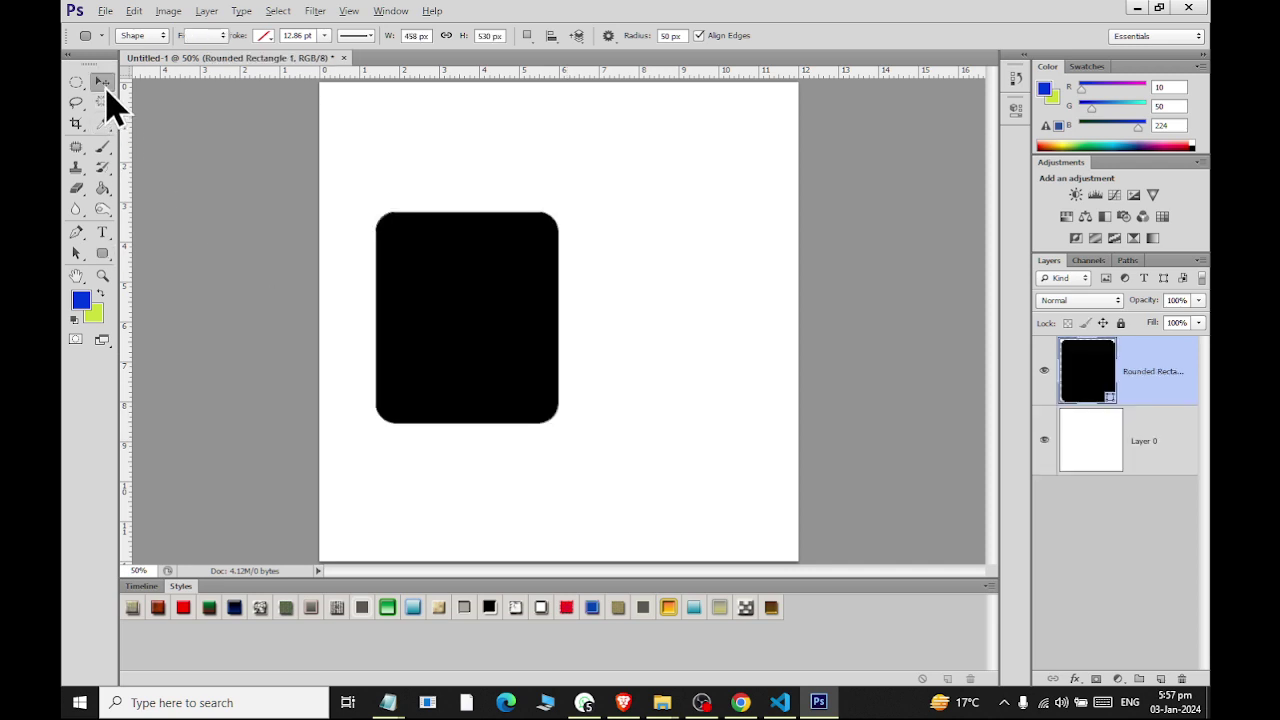
pyautogui.moveTo(441, 310); pyautogui.dragTo(644, 307)
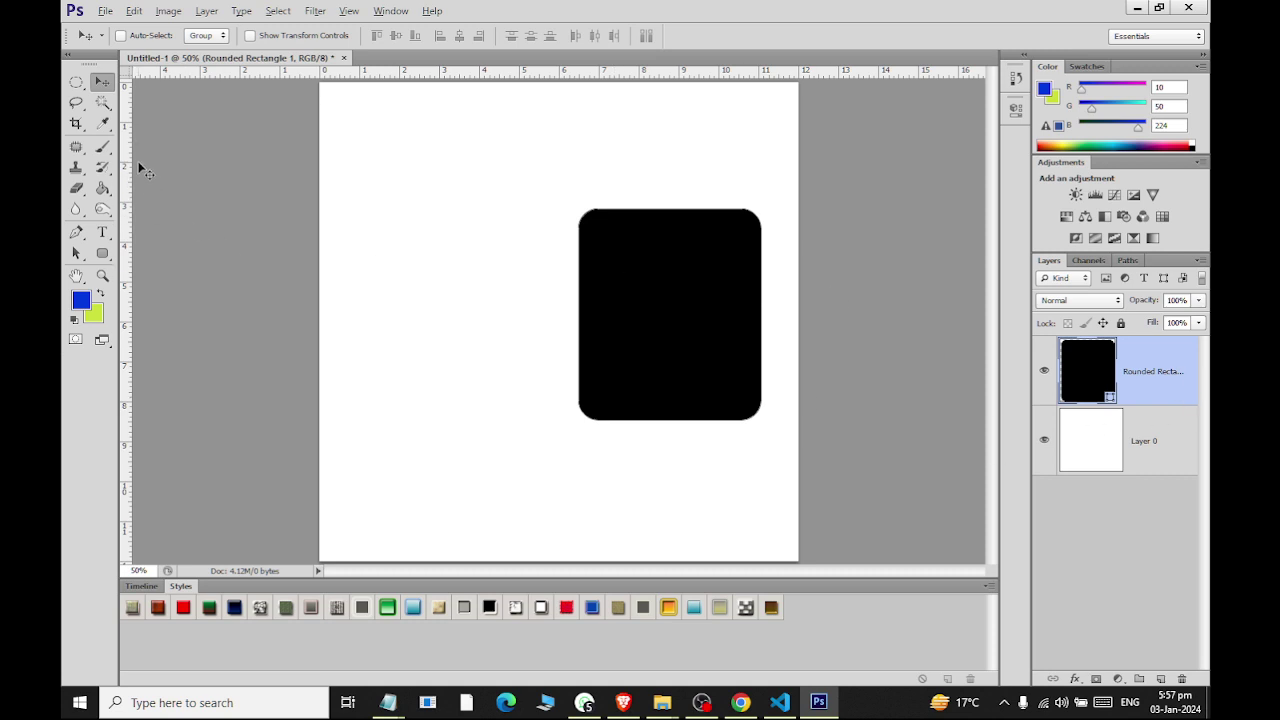
# Type the red 'BLENDING OPTIONS' title near the top of the canvas.
pyautogui.click(102, 232)
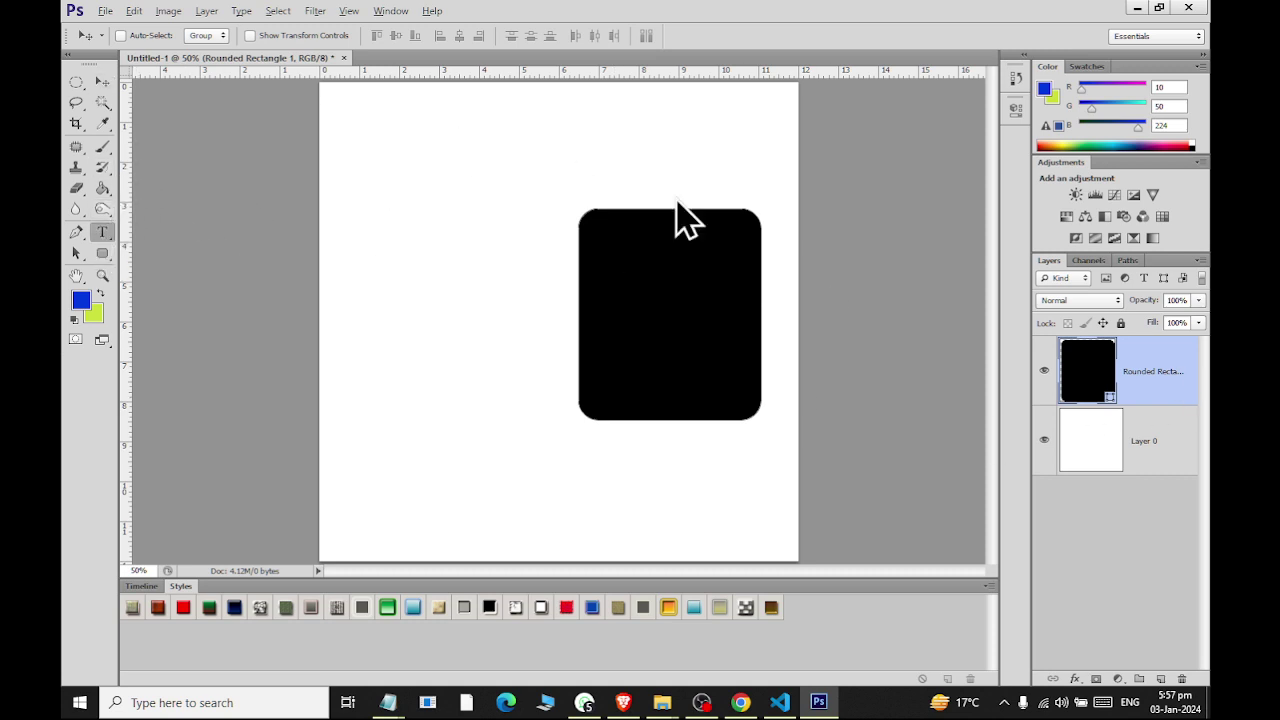
pyautogui.click(1076, 680)
pyautogui.click(1080, 682)
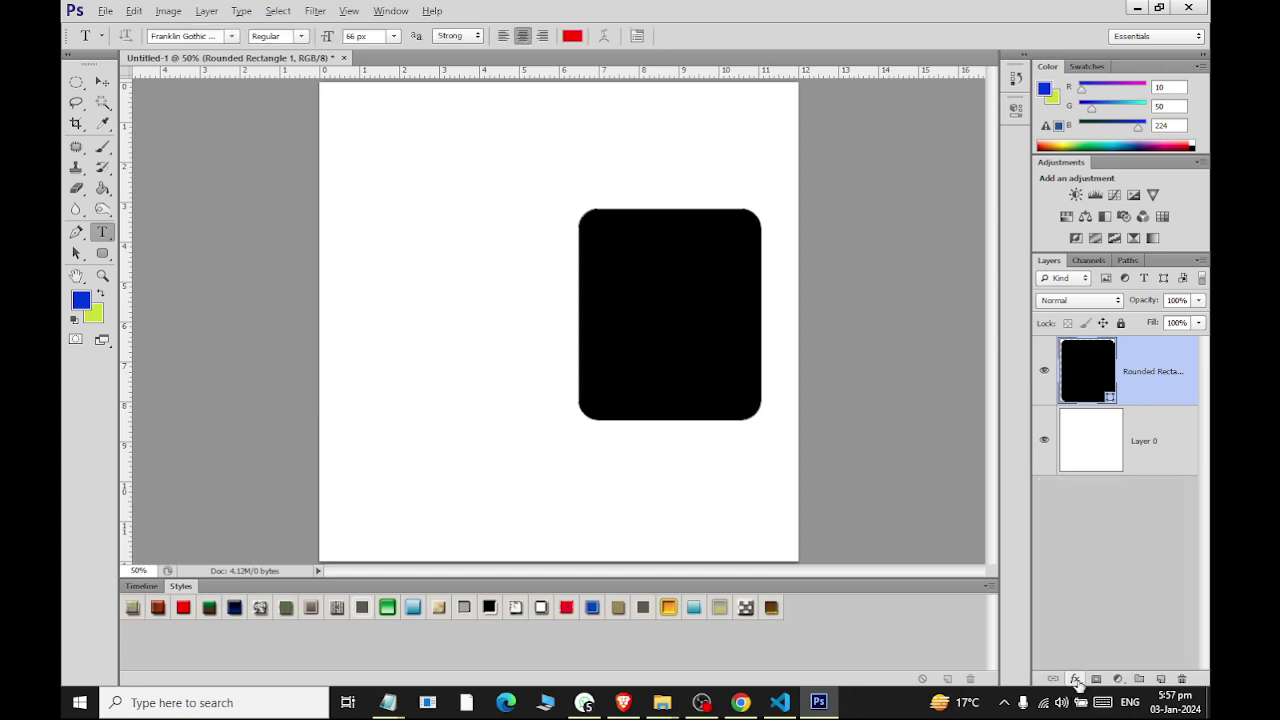
pyautogui.click(1080, 682)
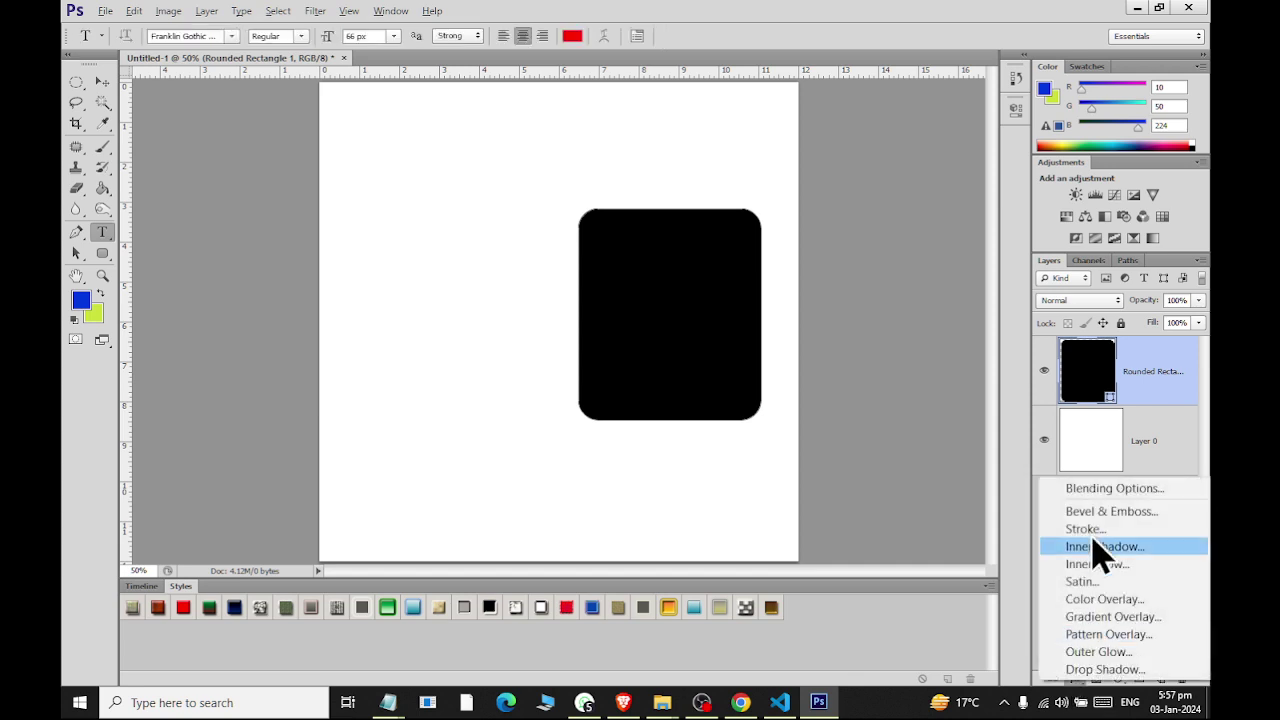
pyautogui.click(398, 112)
pyautogui.click(393, 108)
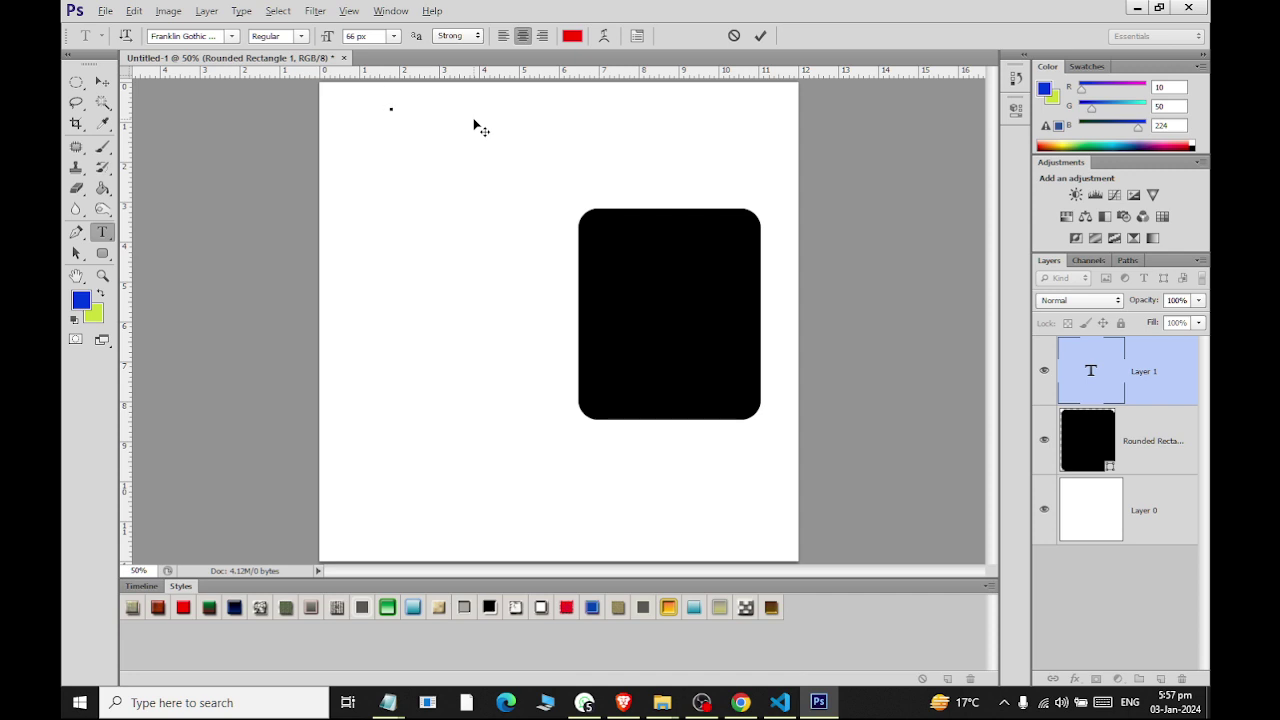
pyautogui.write('BLENDING')
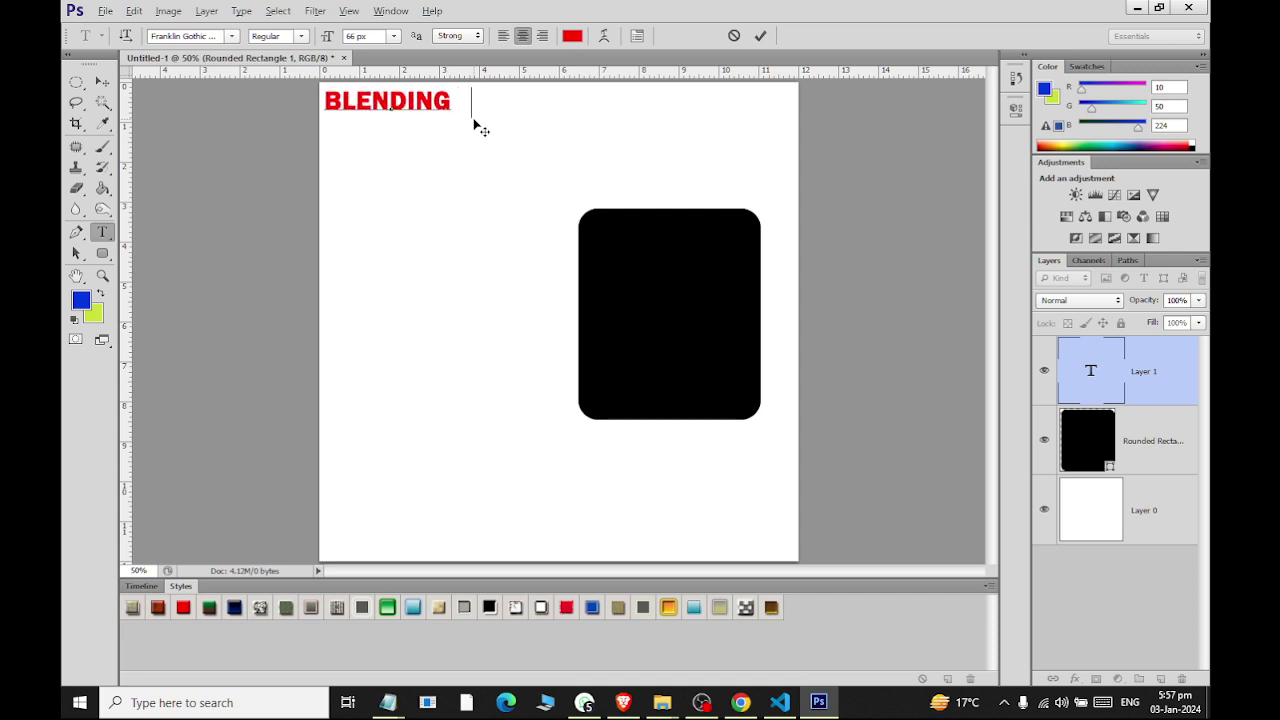
pyautogui.write(' OIP')
pyautogui.press('BackSpace')
pyautogui.press('BackSpace')
pyautogui.press('BackSpace')
pyautogui.write('OPT')
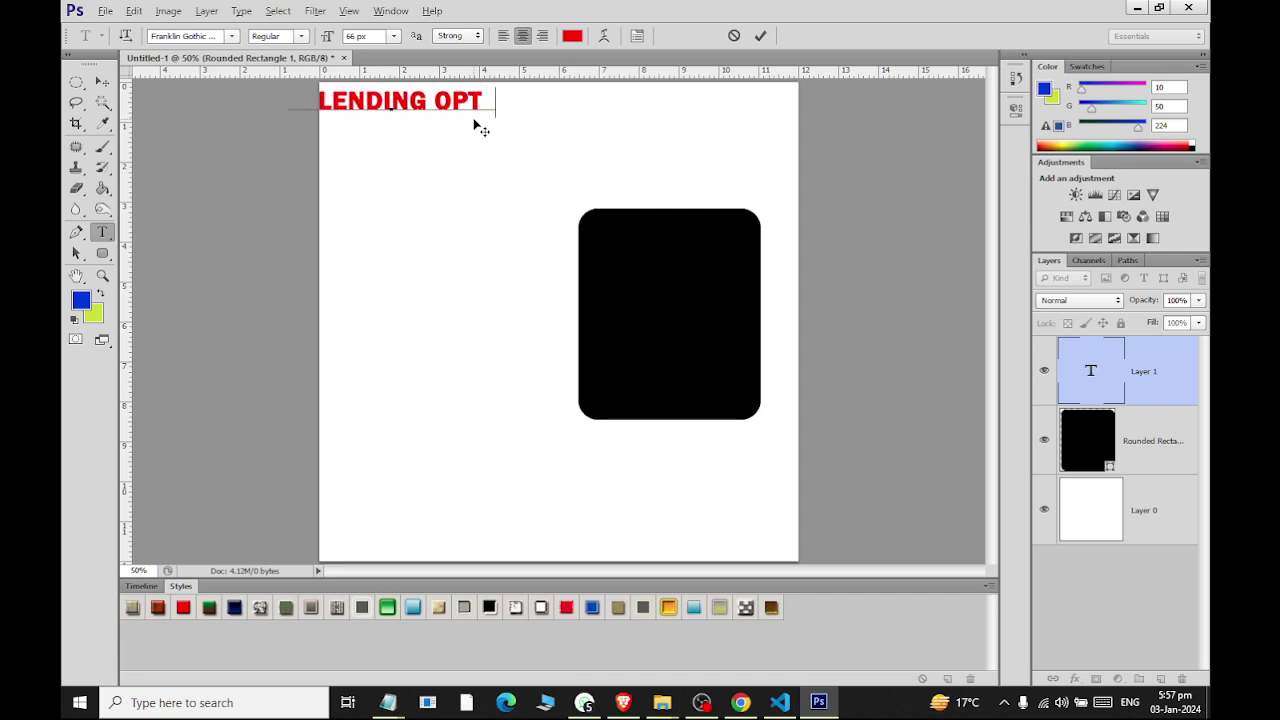
pyautogui.write('IONS')
pyautogui.click(102, 81)
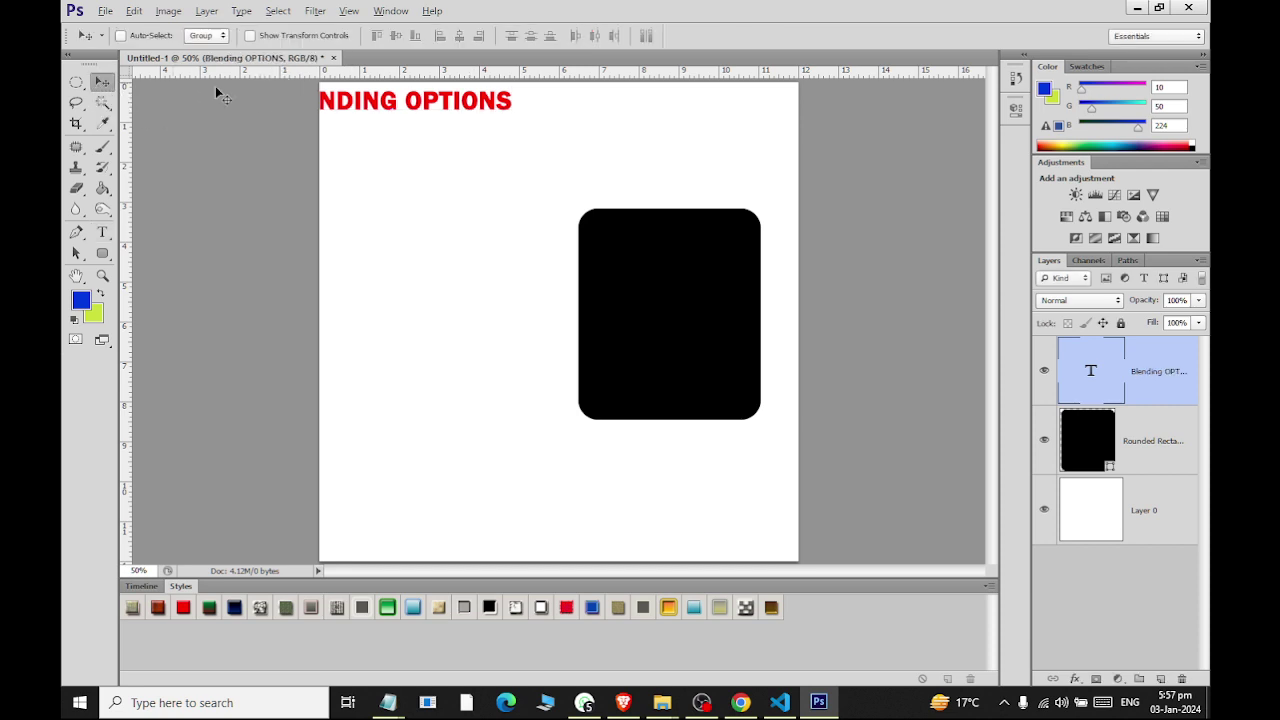
pyautogui.moveTo(434, 105); pyautogui.dragTo(514, 123)
# Enlarge the title about 144% so it spans the top of the canvas.
pyautogui.hotkey('ctrl', 't')
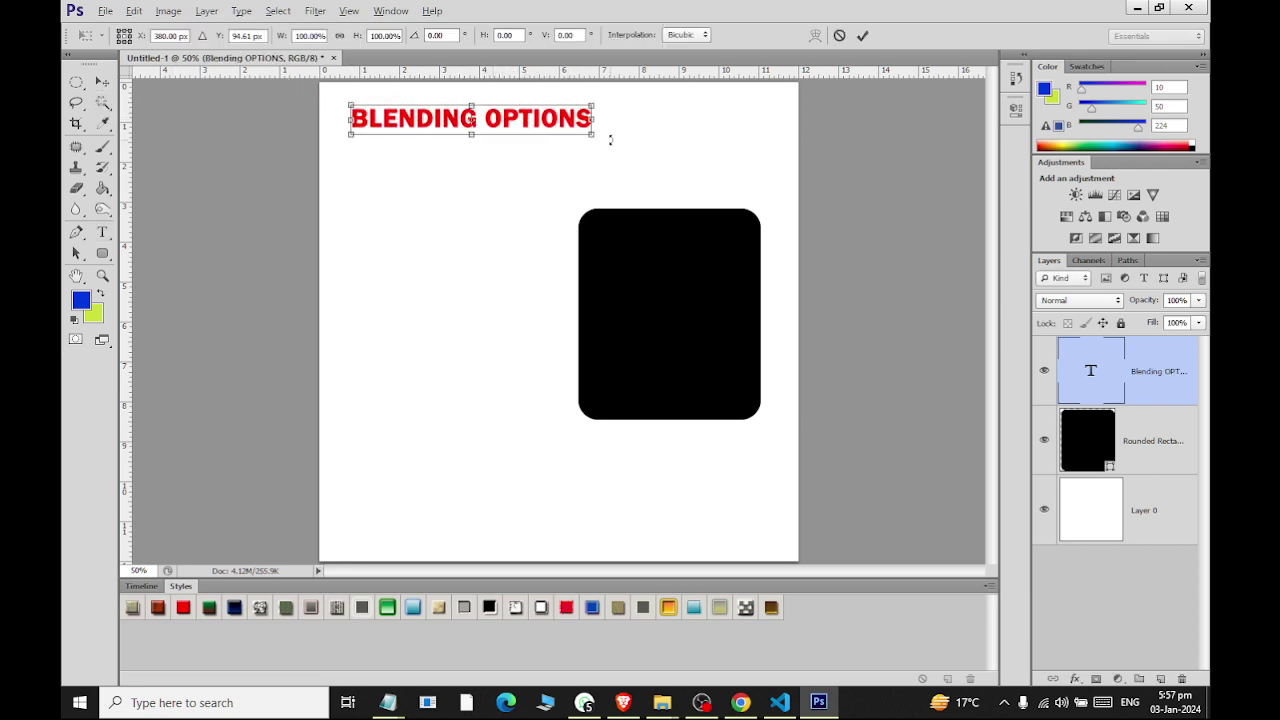
pyautogui.moveTo(595, 138)
pyautogui.mouseDown()
pyautogui.moveTo(648, 144)
pyautogui.moveTo(655, 125)
pyautogui.mouseUp()
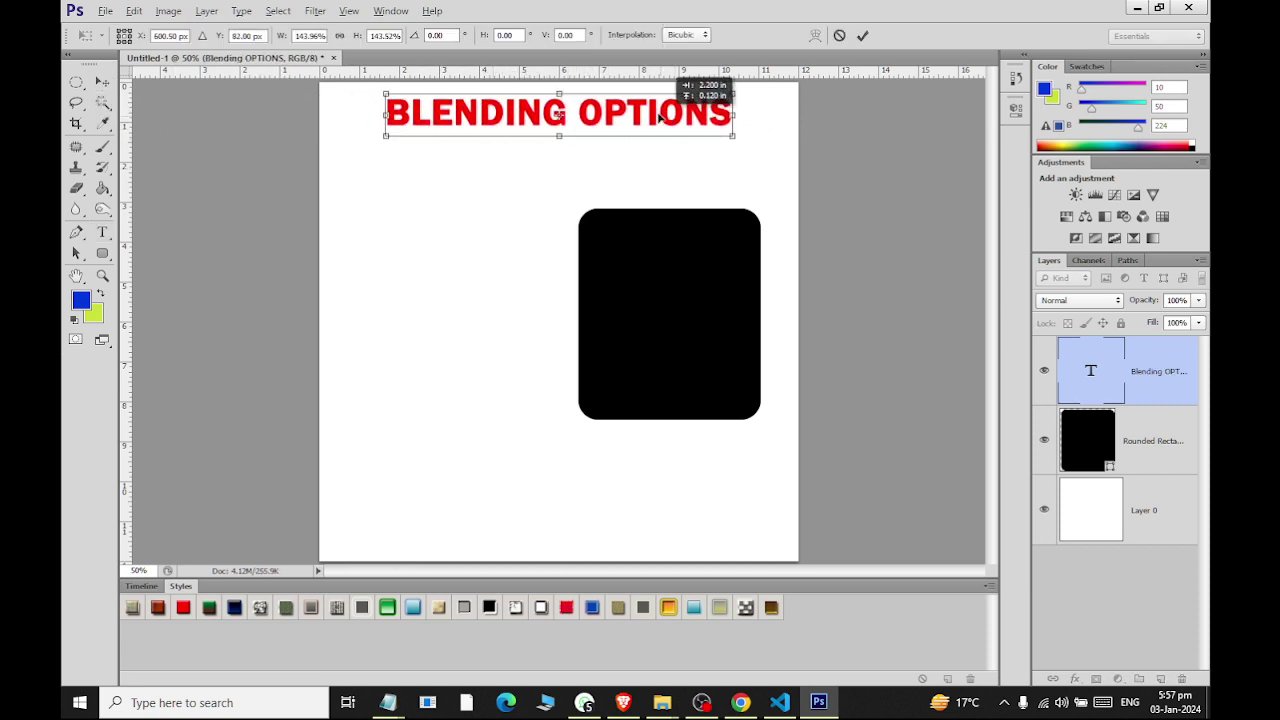
pyautogui.click(100, 84)
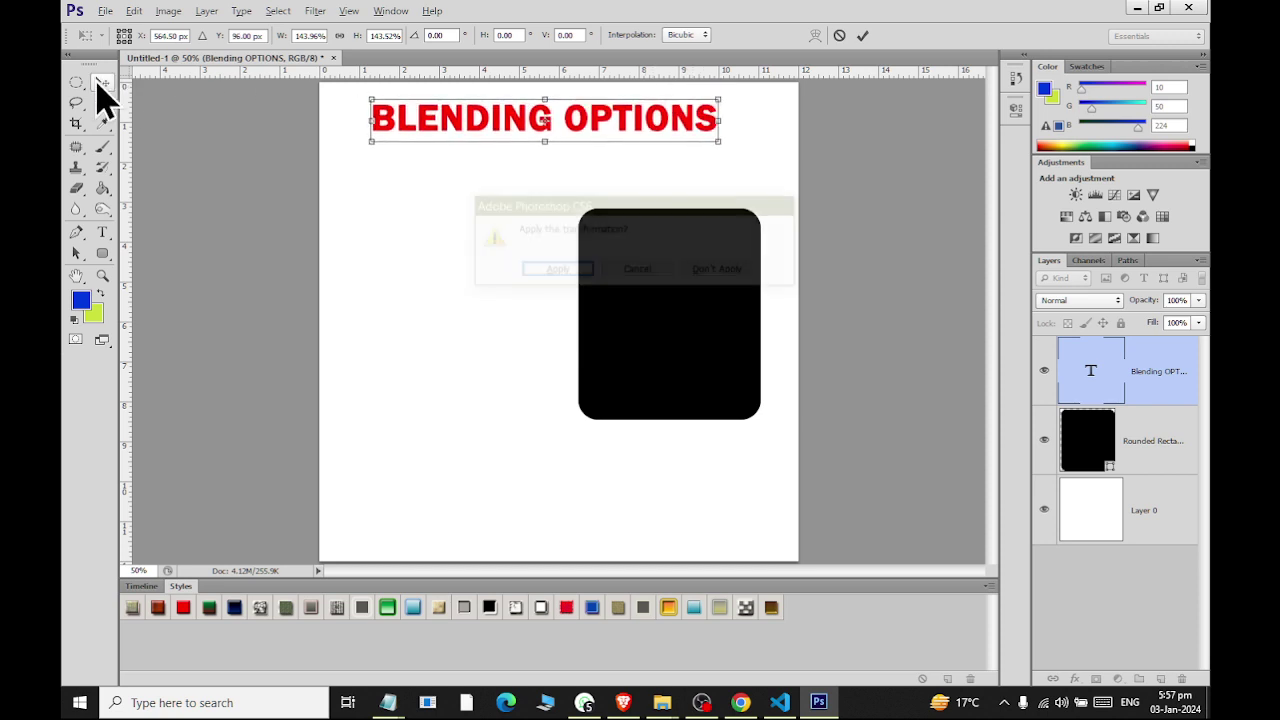
pyautogui.click(550, 270)
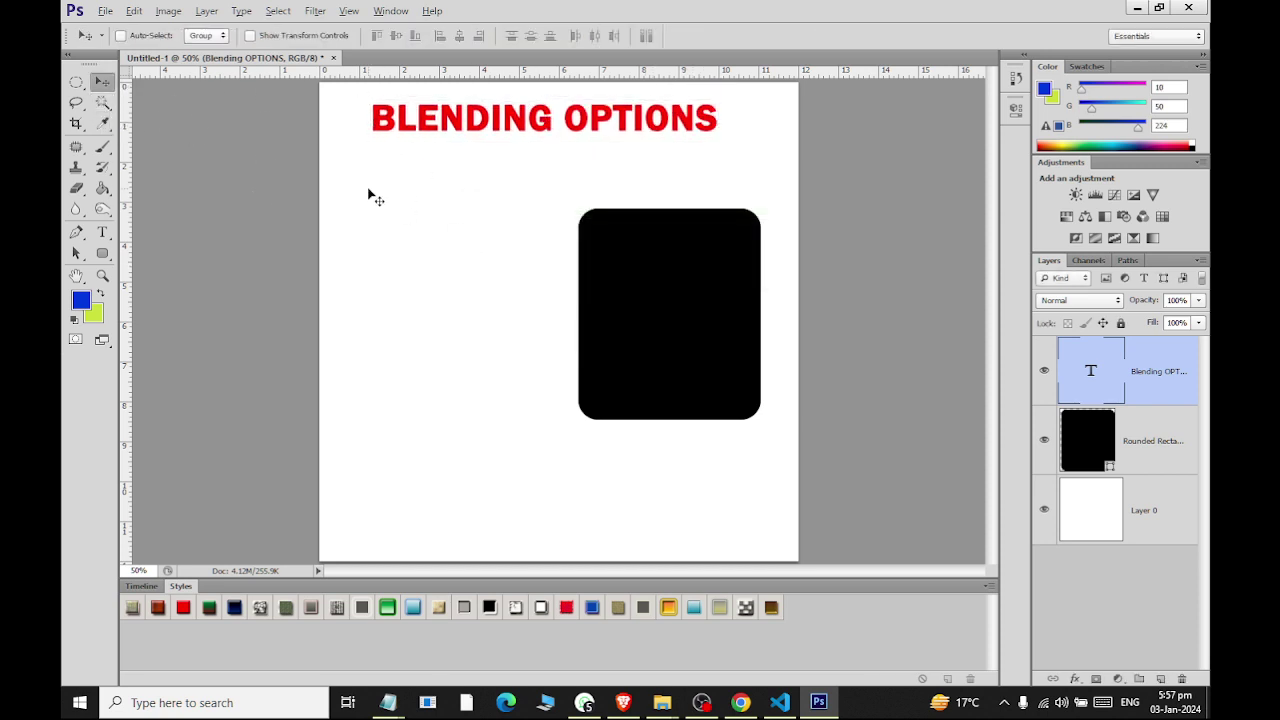
# Add a 'DROP SHADOW' text label below the title on the left.
pyautogui.click(103, 238)
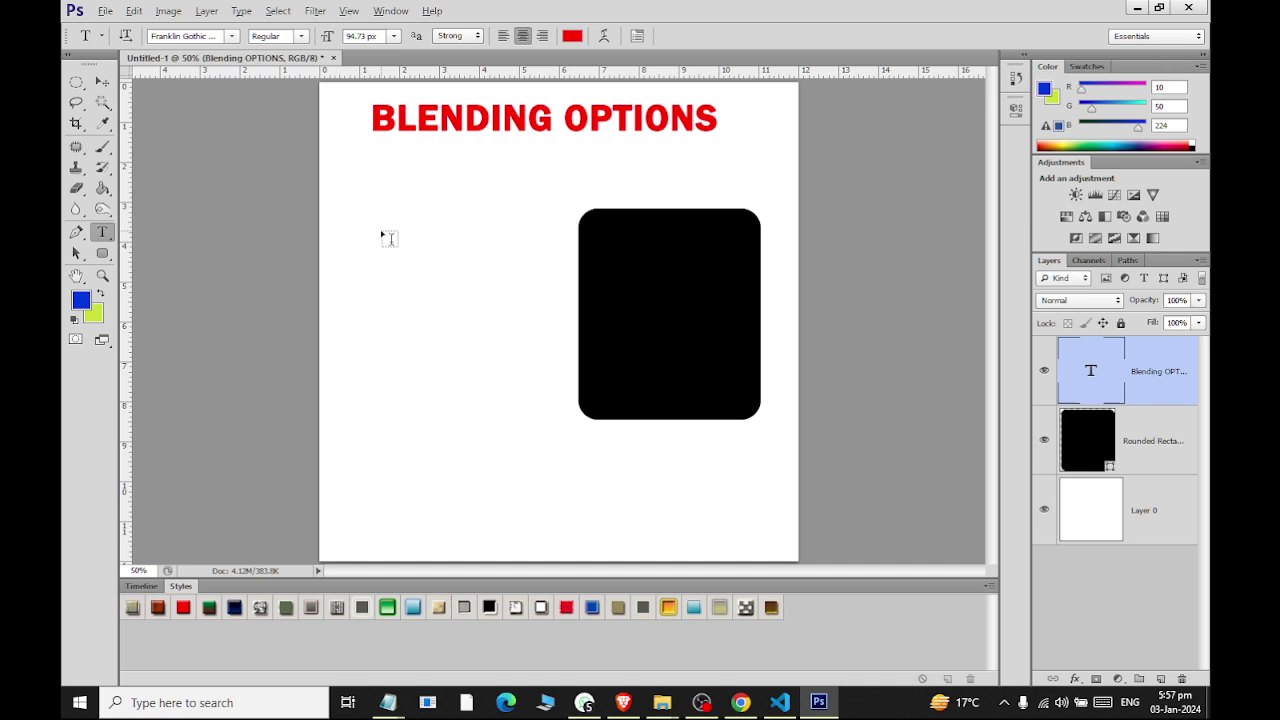
pyautogui.click(382, 188)
pyautogui.write('GRAD')
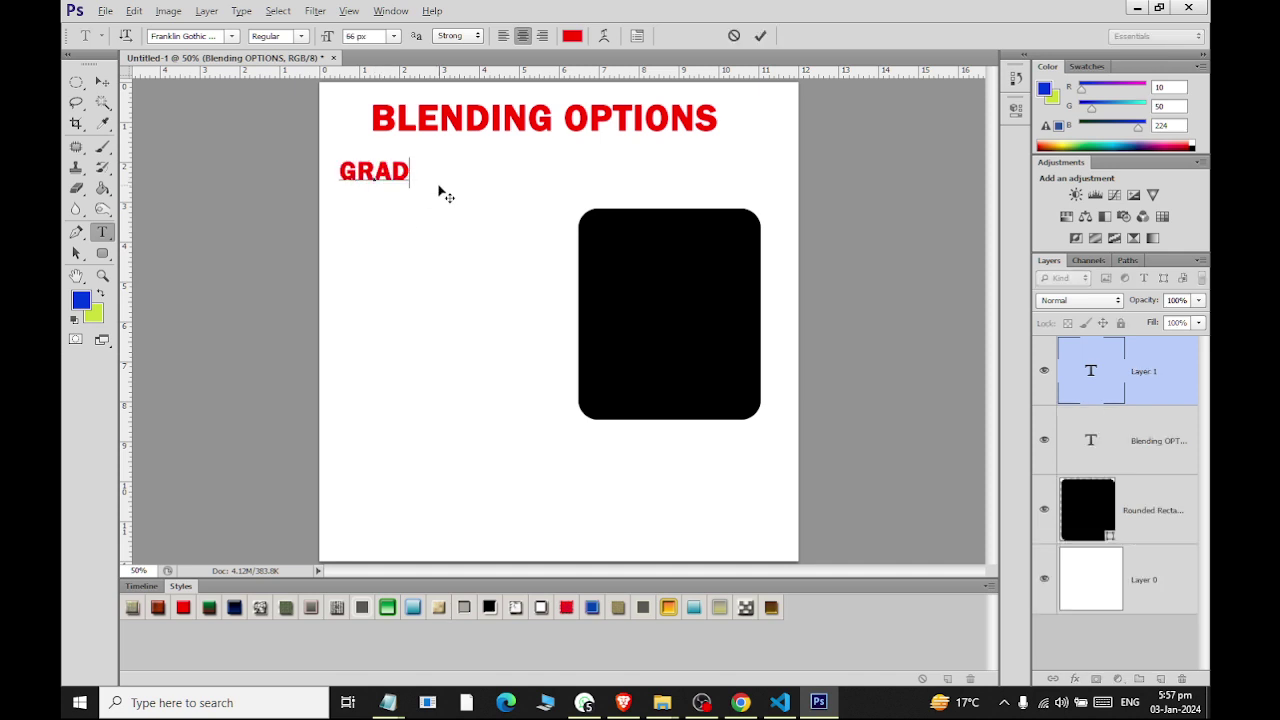
pyautogui.write('IENT')
pyautogui.hotkey('ctrl', 'a')
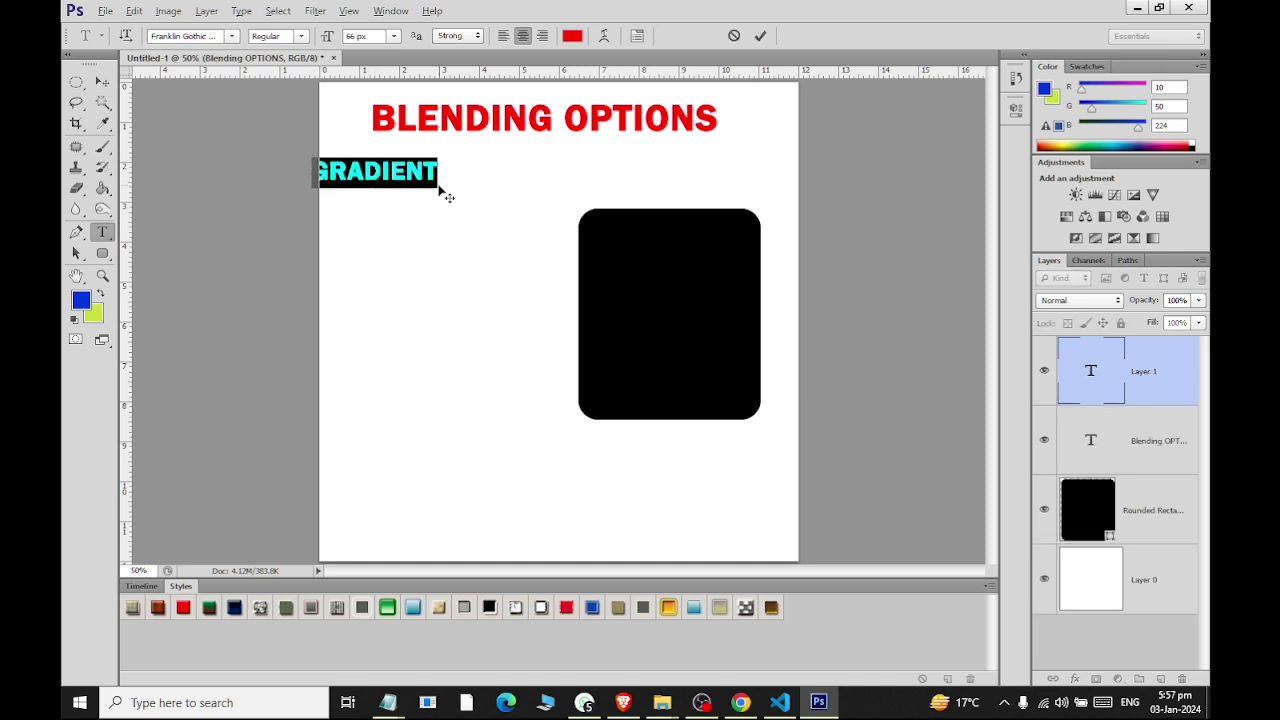
pyautogui.write('DROP SHA')
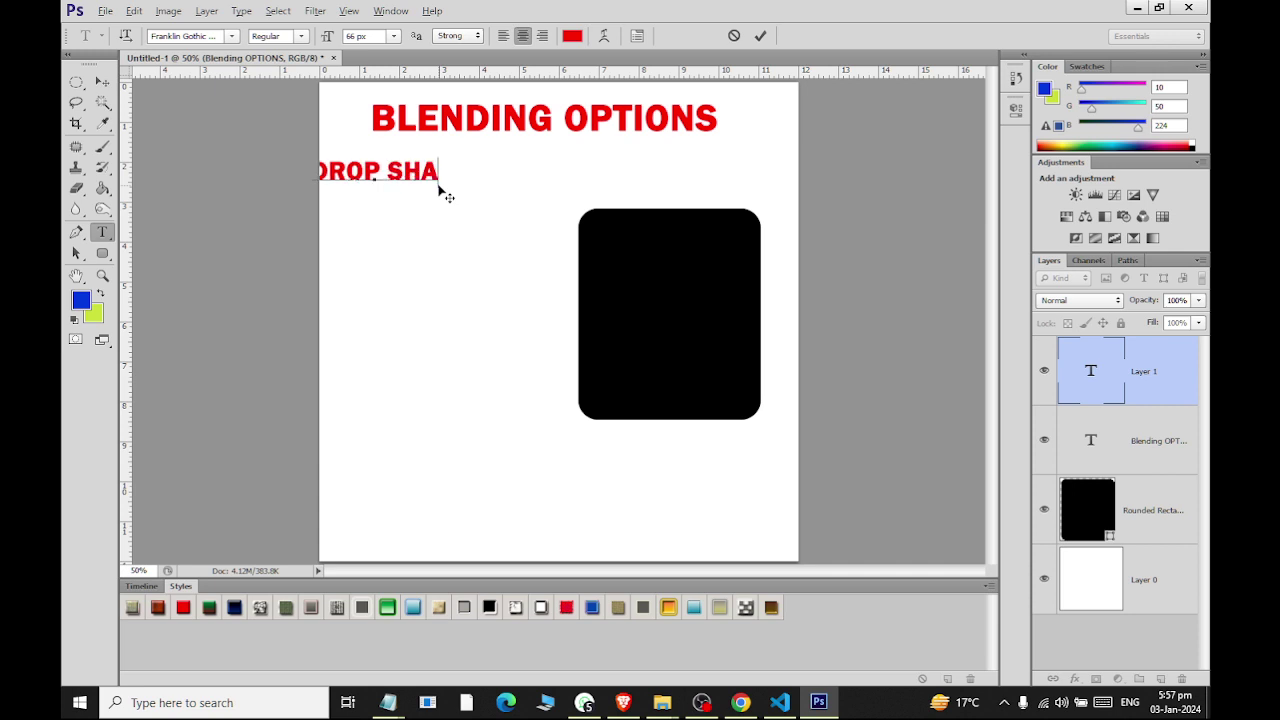
pyautogui.write('DOW')
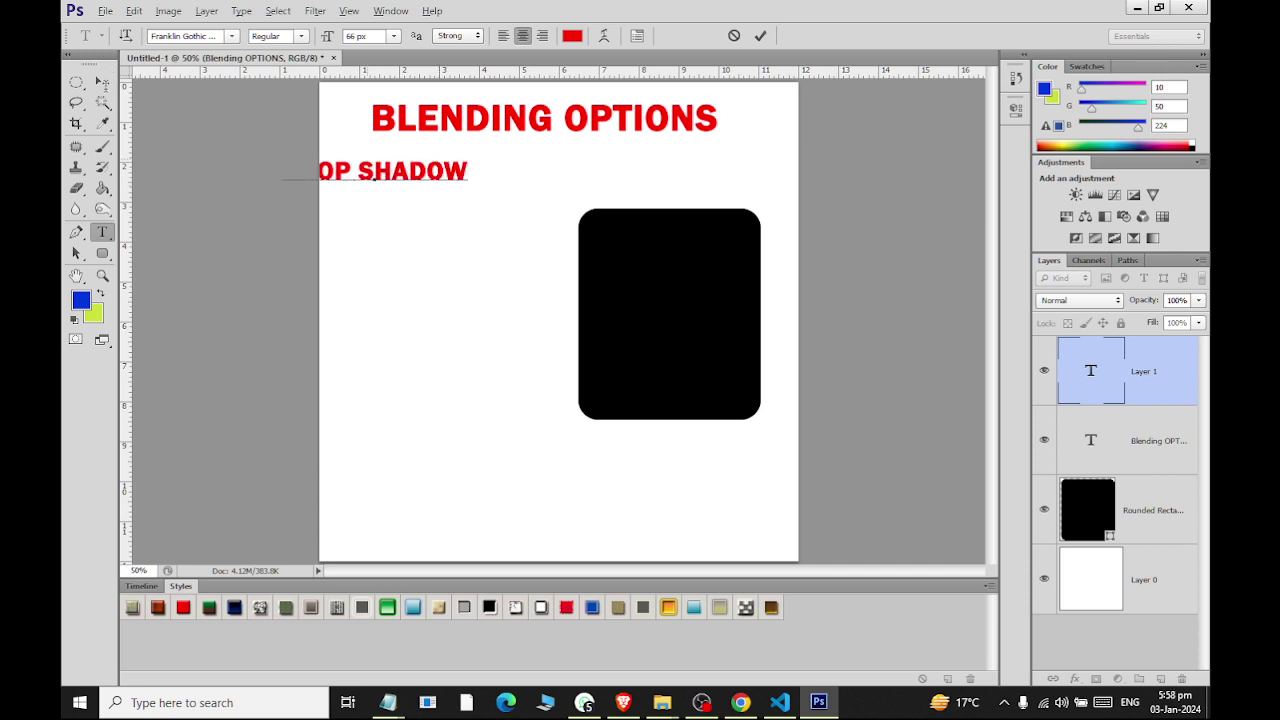
pyautogui.click(102, 81)
pyautogui.moveTo(430, 182)
pyautogui.mouseDown()
pyautogui.moveTo(578, 196)
pyautogui.moveTo(536, 185)
pyautogui.moveTo(510, 213)
pyautogui.moveTo(509, 225)
pyautogui.moveTo(545, 237)
pyautogui.mouseUp()
# Shrink the DROP SHADOW label slightly with Free Transform.
pyautogui.hotkey('ctrl', 't')
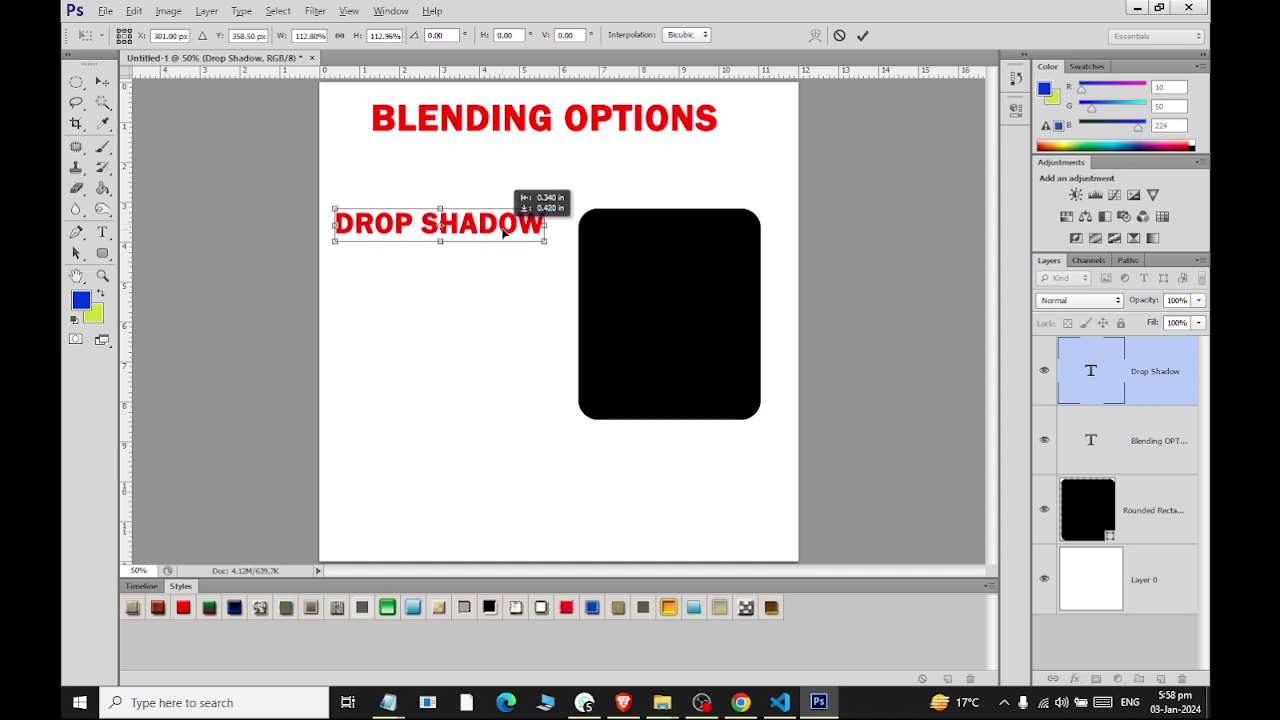
pyautogui.moveTo(441, 220); pyautogui.dragTo(441, 225)
pyautogui.click(103, 82)
pyautogui.click(533, 273)
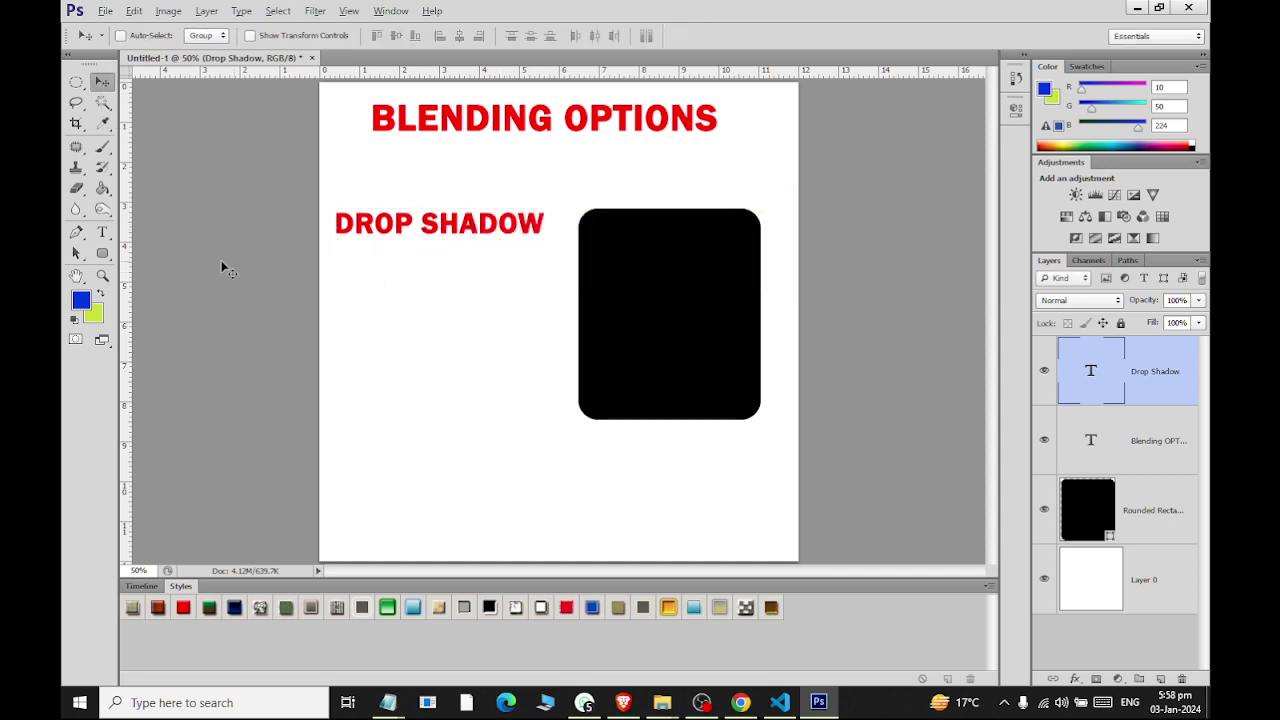
# Add a 'COLOR OVERLAY' label just under DROP SHADOW, slightly enlarged.
pyautogui.click(110, 236)
pyautogui.click(378, 319)
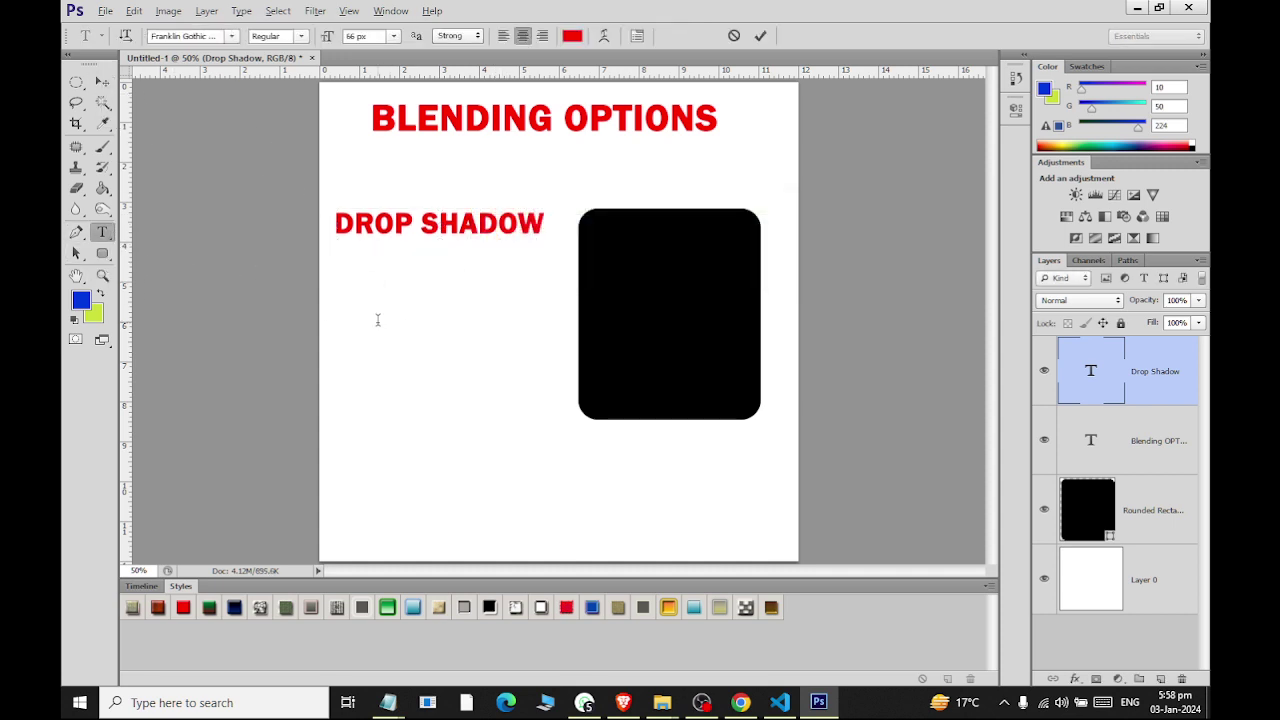
pyautogui.write('COLOR ')
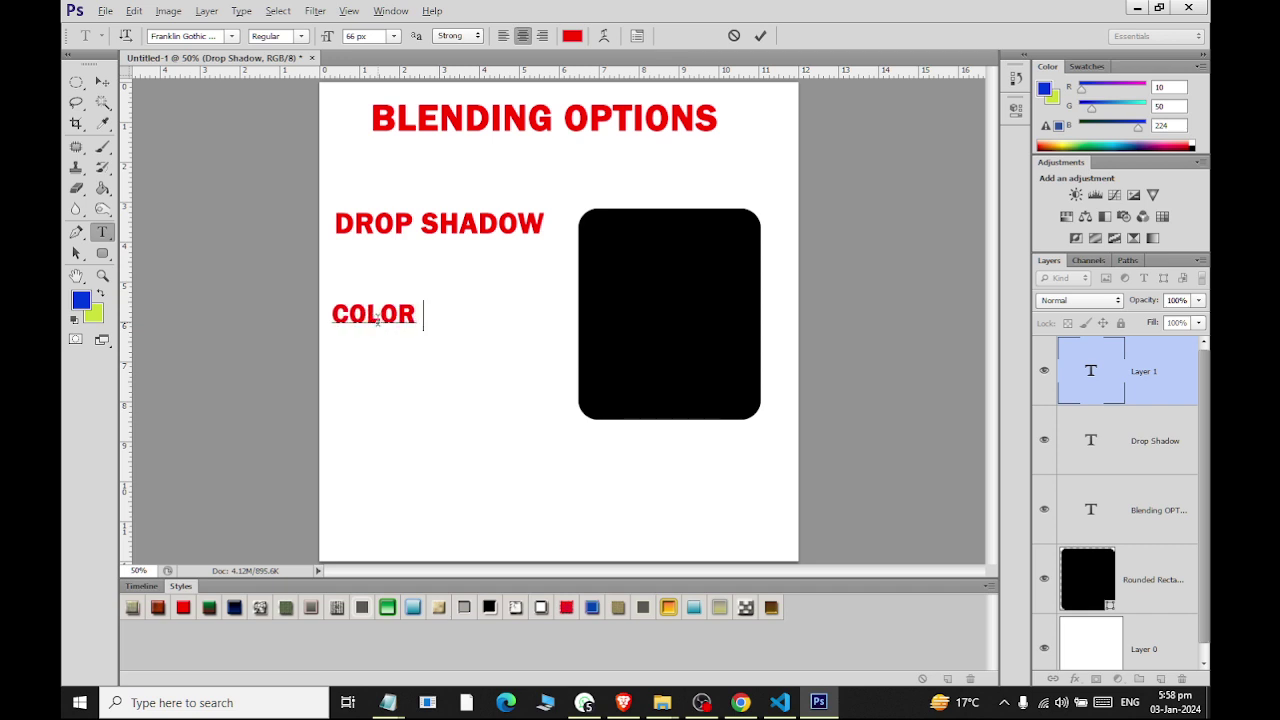
pyautogui.write('OVER LAY')
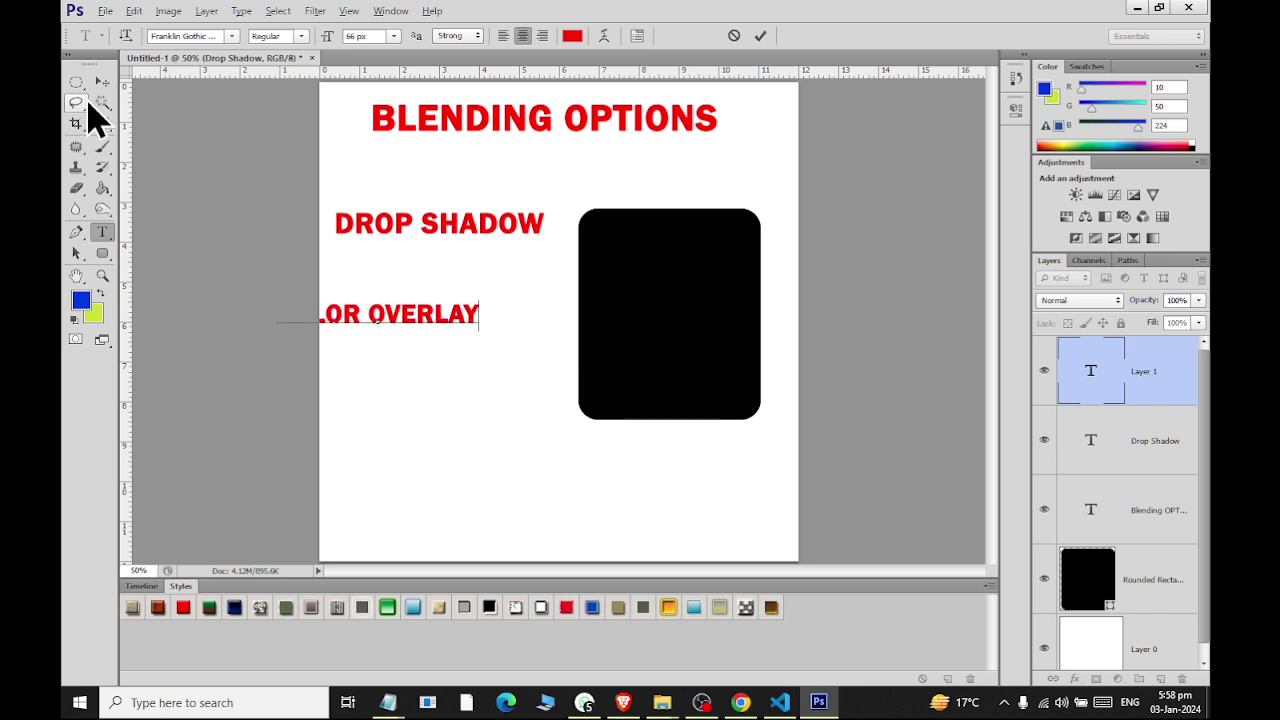
pyautogui.click(103, 81)
pyautogui.moveTo(425, 340); pyautogui.dragTo(466, 298)
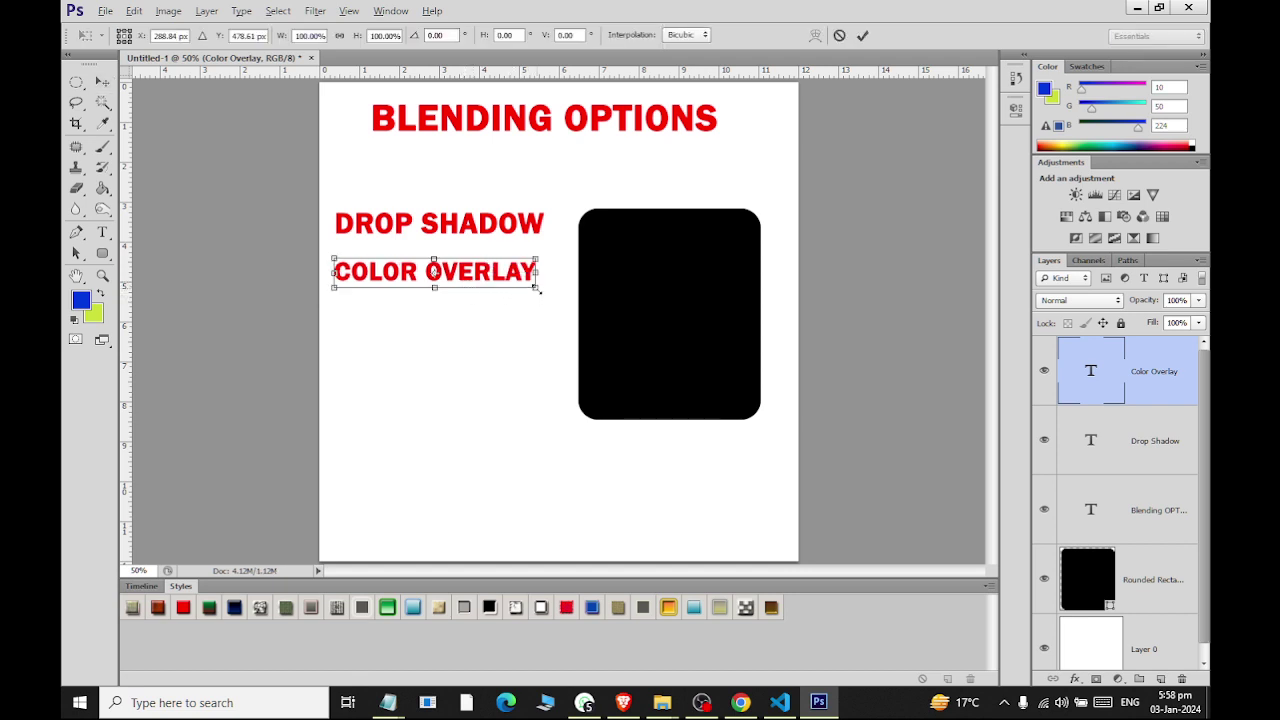
pyautogui.moveTo(540, 291); pyautogui.dragTo(546, 294)
pyautogui.click(103, 81)
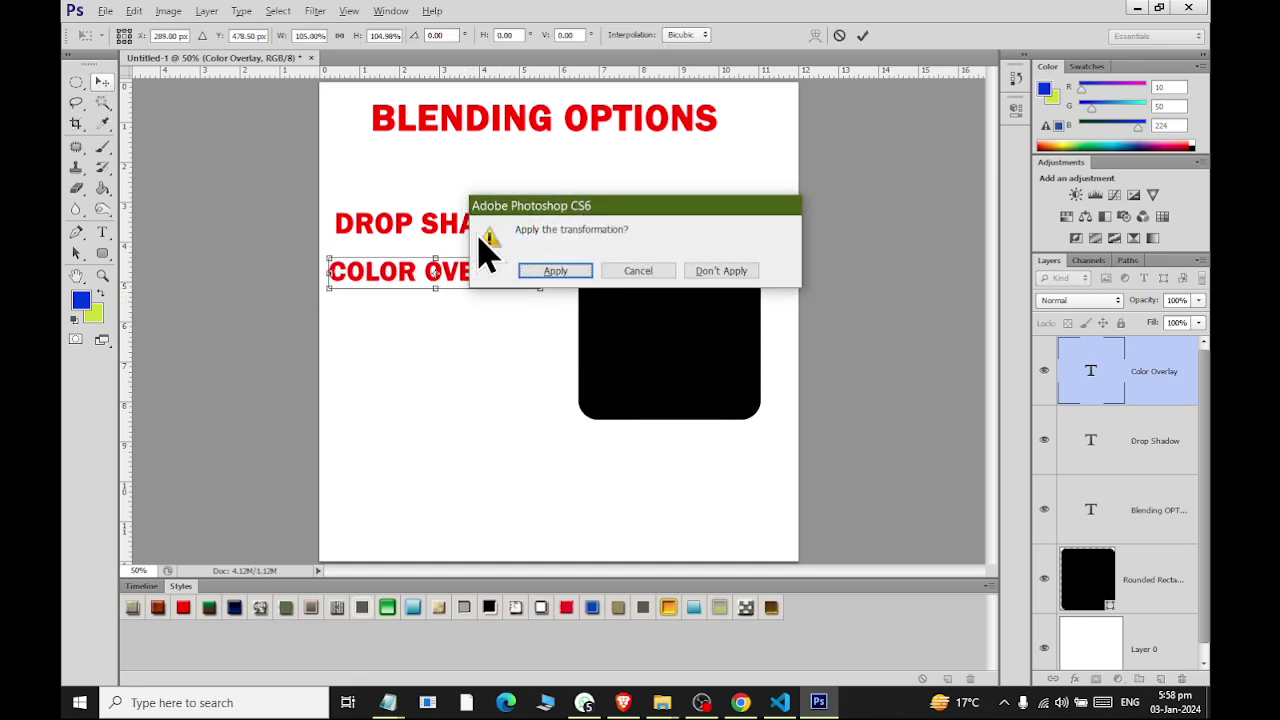
pyautogui.click(555, 271)
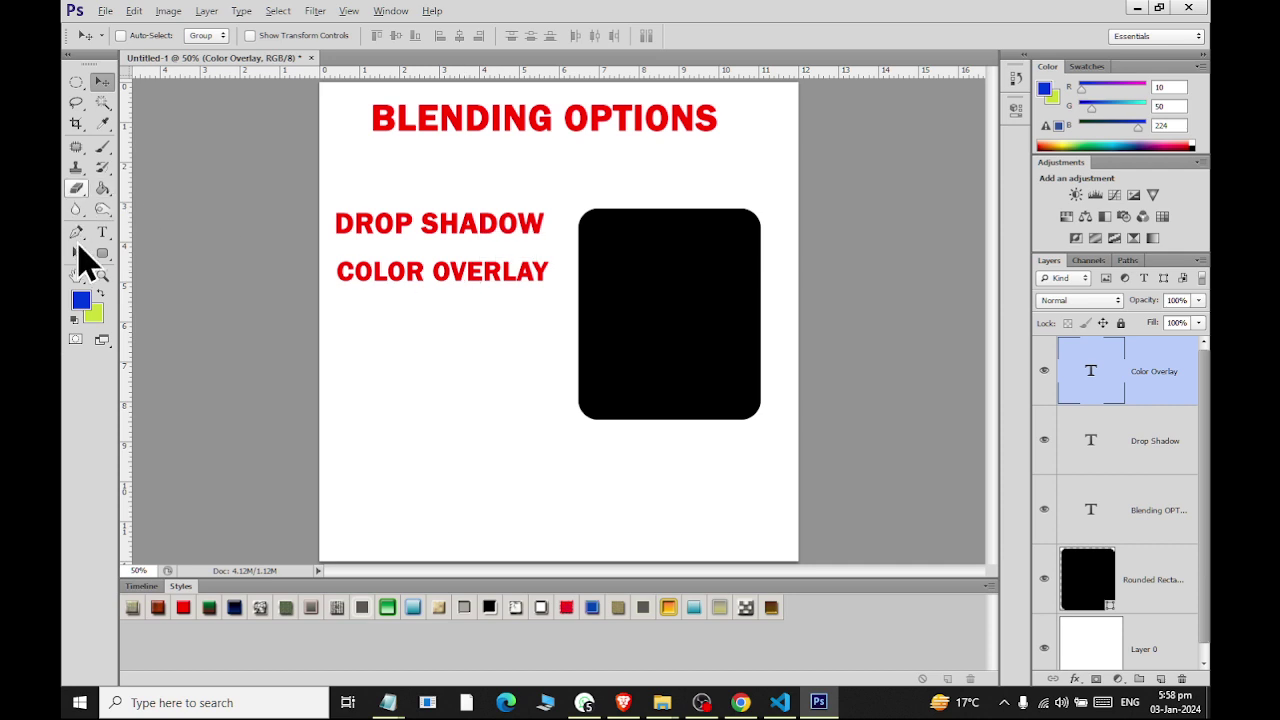
# Add a 'GRADIENT OVERLAY' label just under COLOR OVERLAY.
pyautogui.click(102, 232)
pyautogui.click(363, 346)
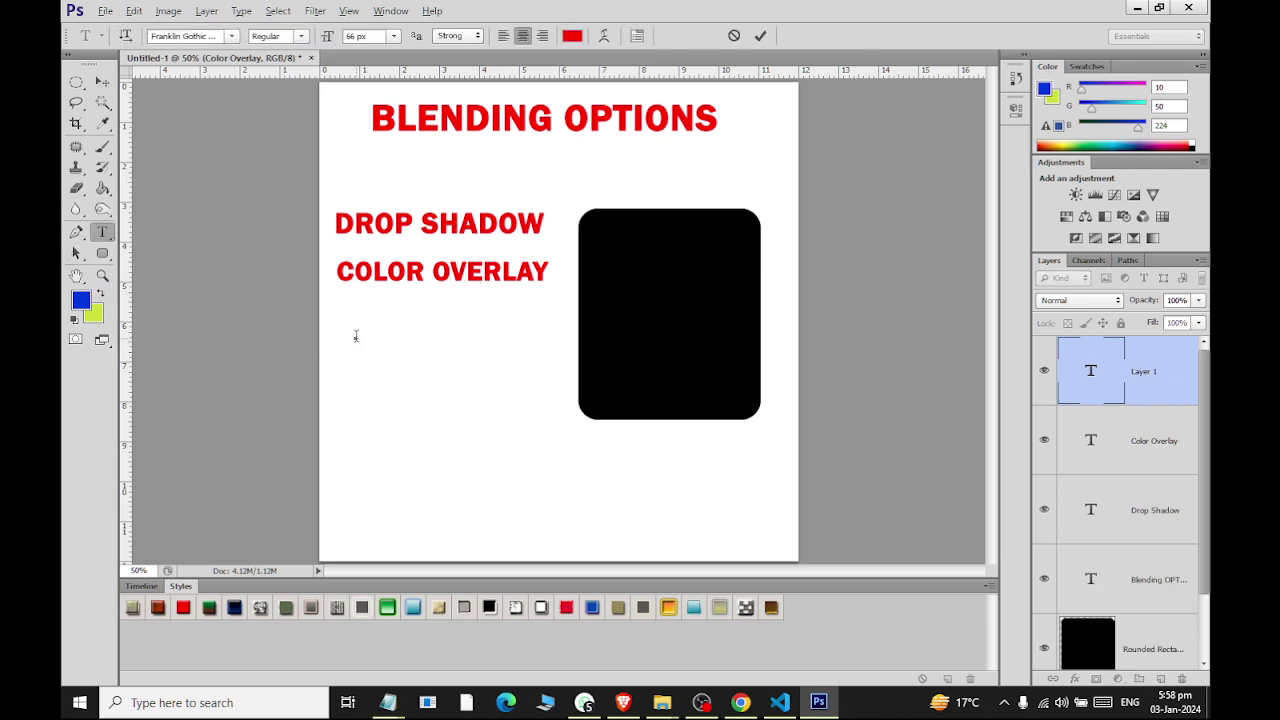
pyautogui.write('GRADIENT')
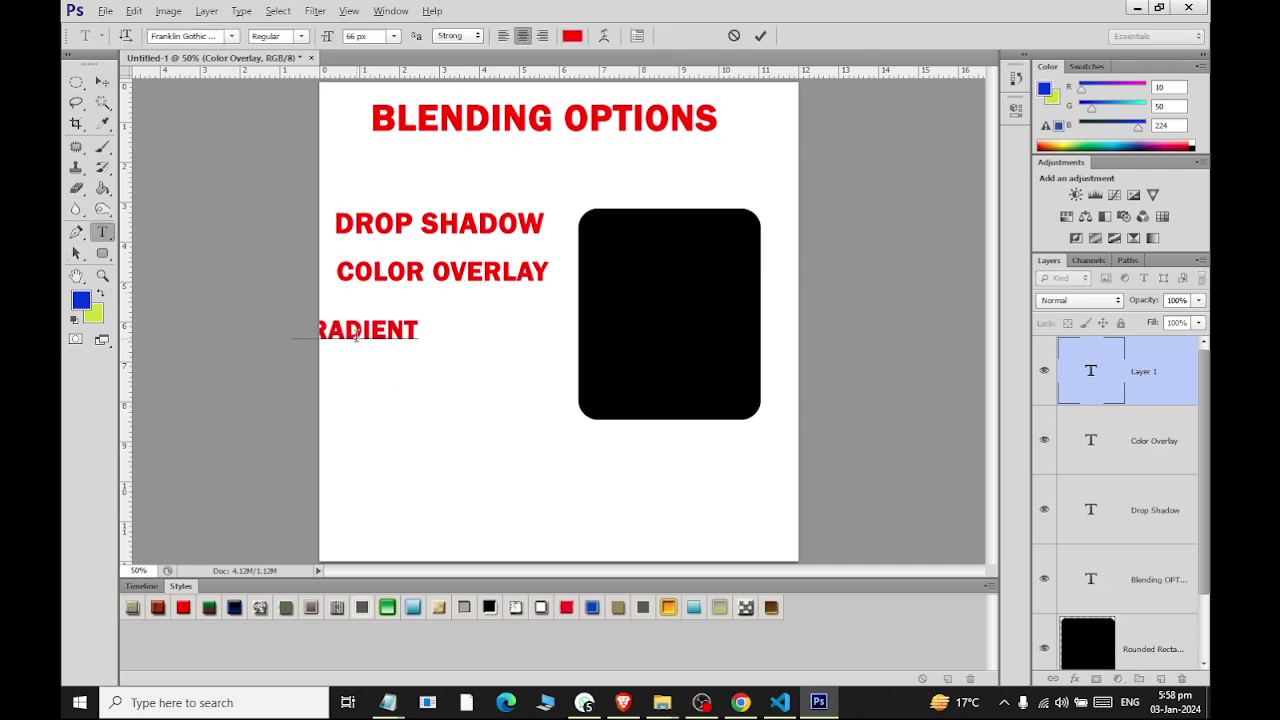
pyautogui.write(' OVERLAY')
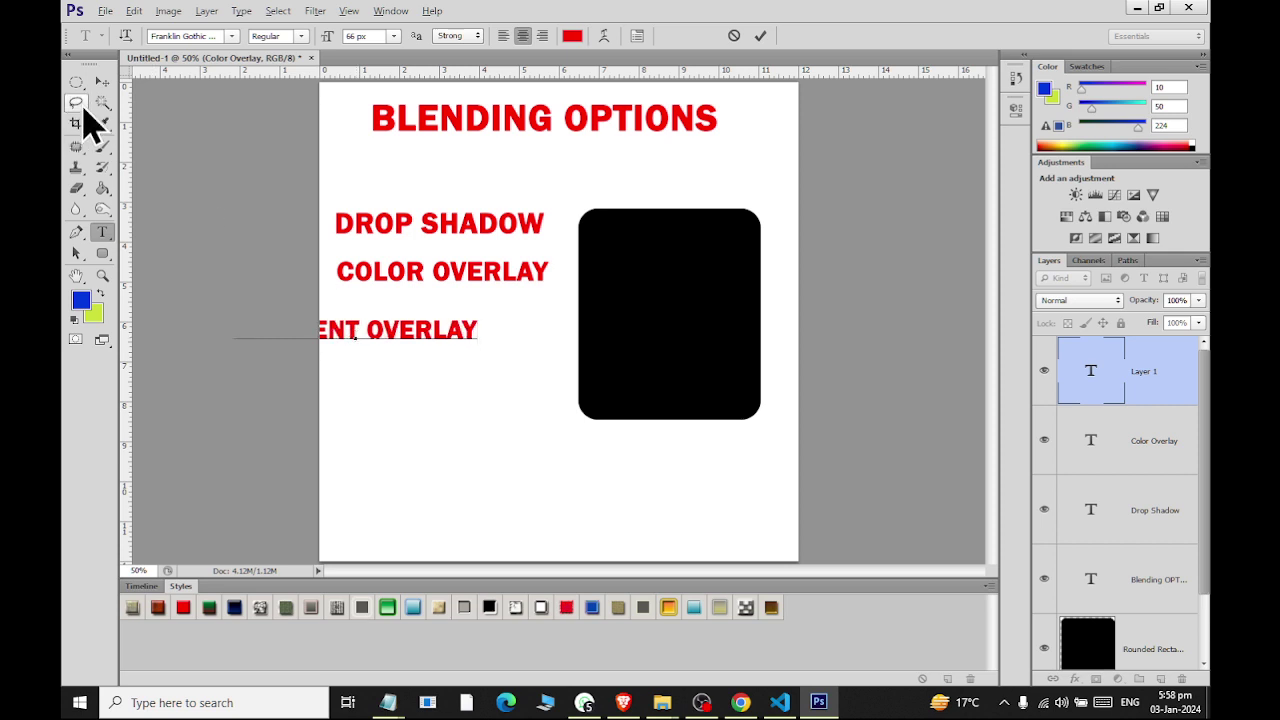
pyautogui.click(102, 81)
pyautogui.moveTo(429, 337); pyautogui.dragTo(515, 315)
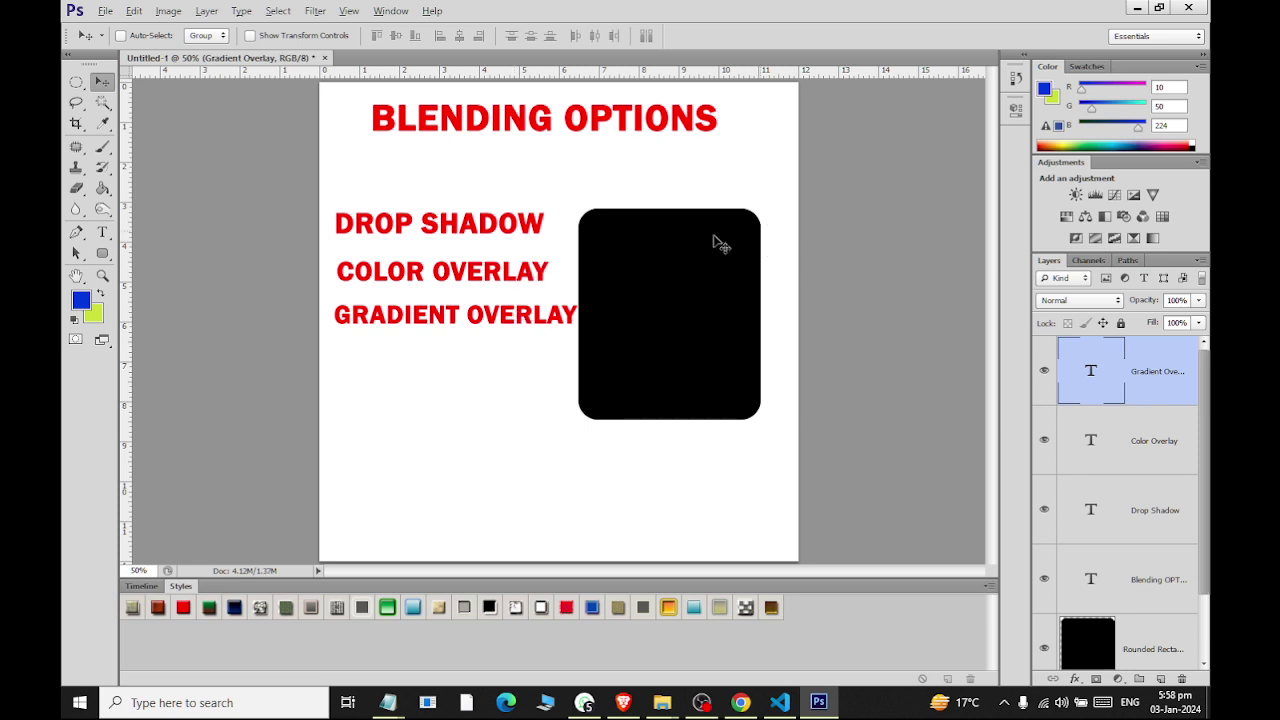
# Nudge the black rounded rectangle slightly to the right.
pyautogui.click(1153, 649)
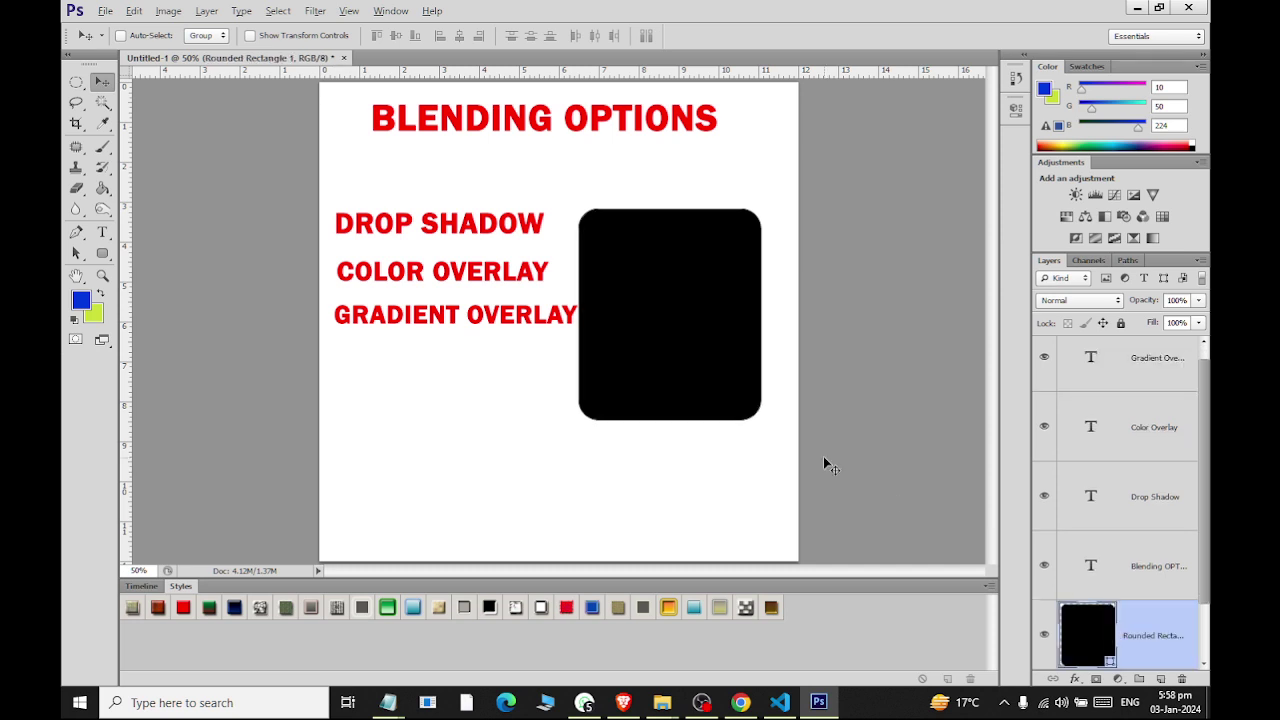
pyautogui.moveTo(714, 380); pyautogui.dragTo(731, 379)
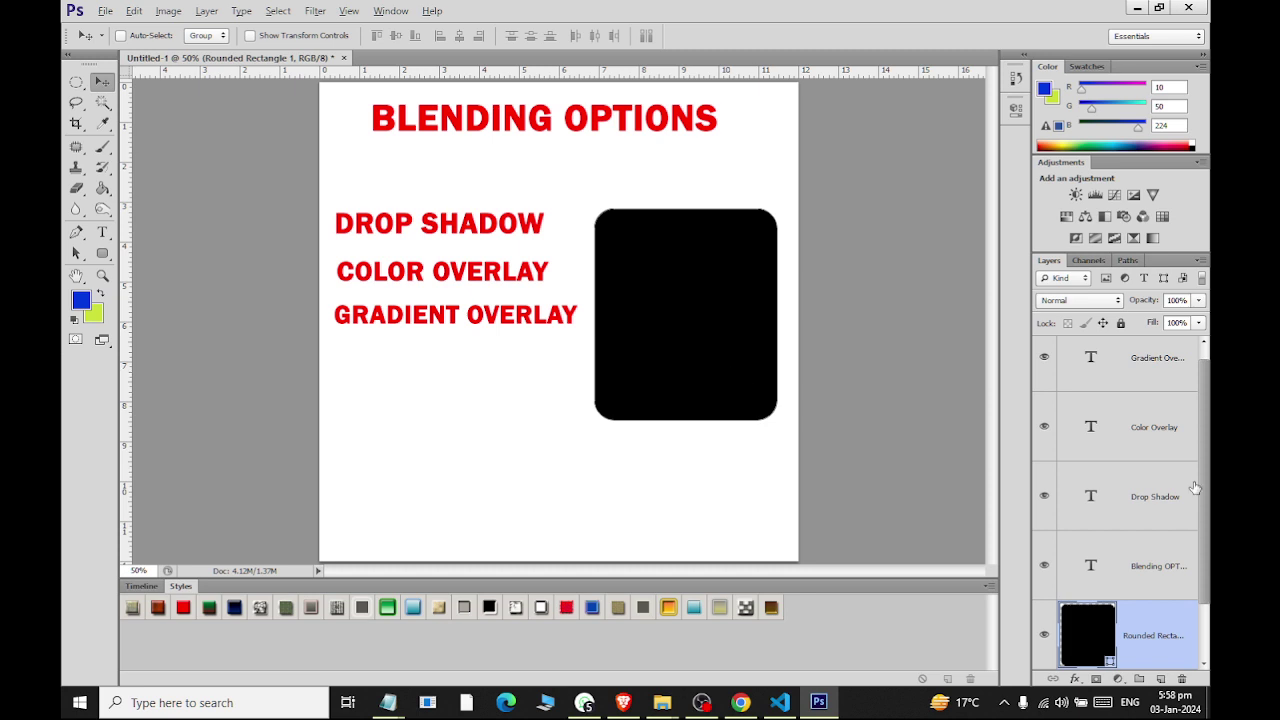
pyautogui.scroll(-1, 1192, 524)
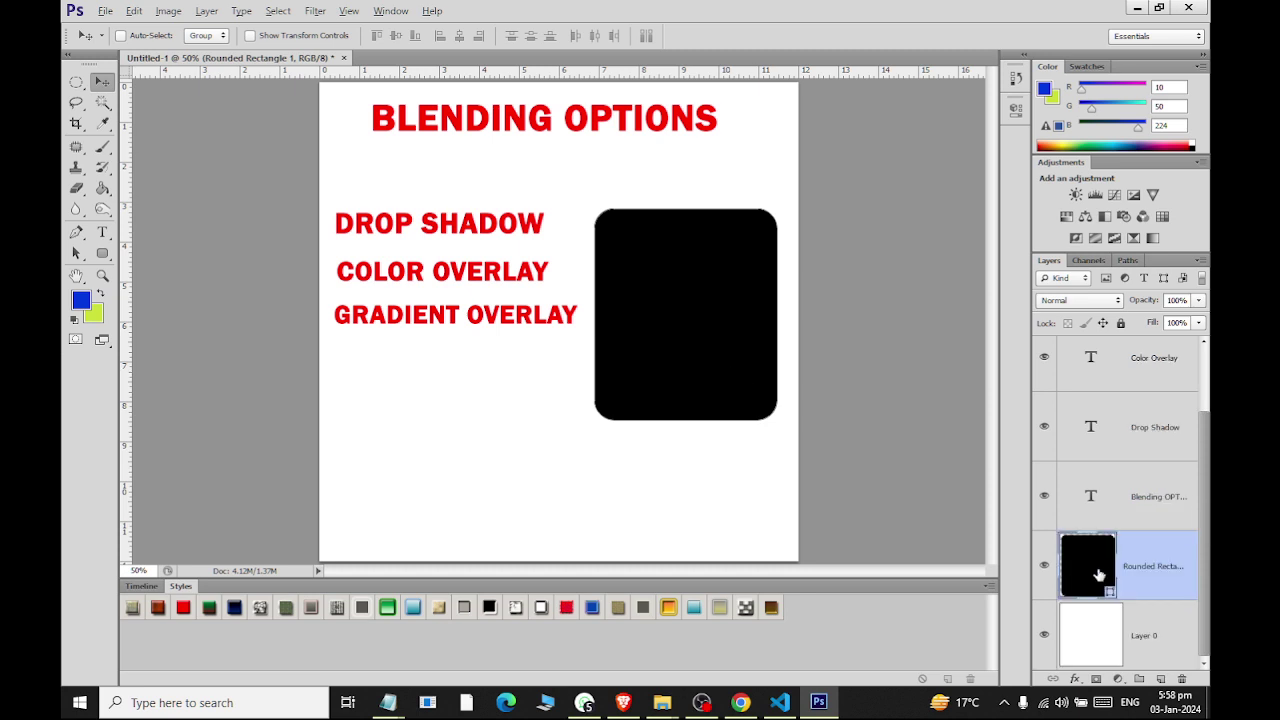
# Recolour the rounded rectangle's fill from black to a deep indigo blue.
pyautogui.doubleClick(1098, 575)
pyautogui.click(837, 243)
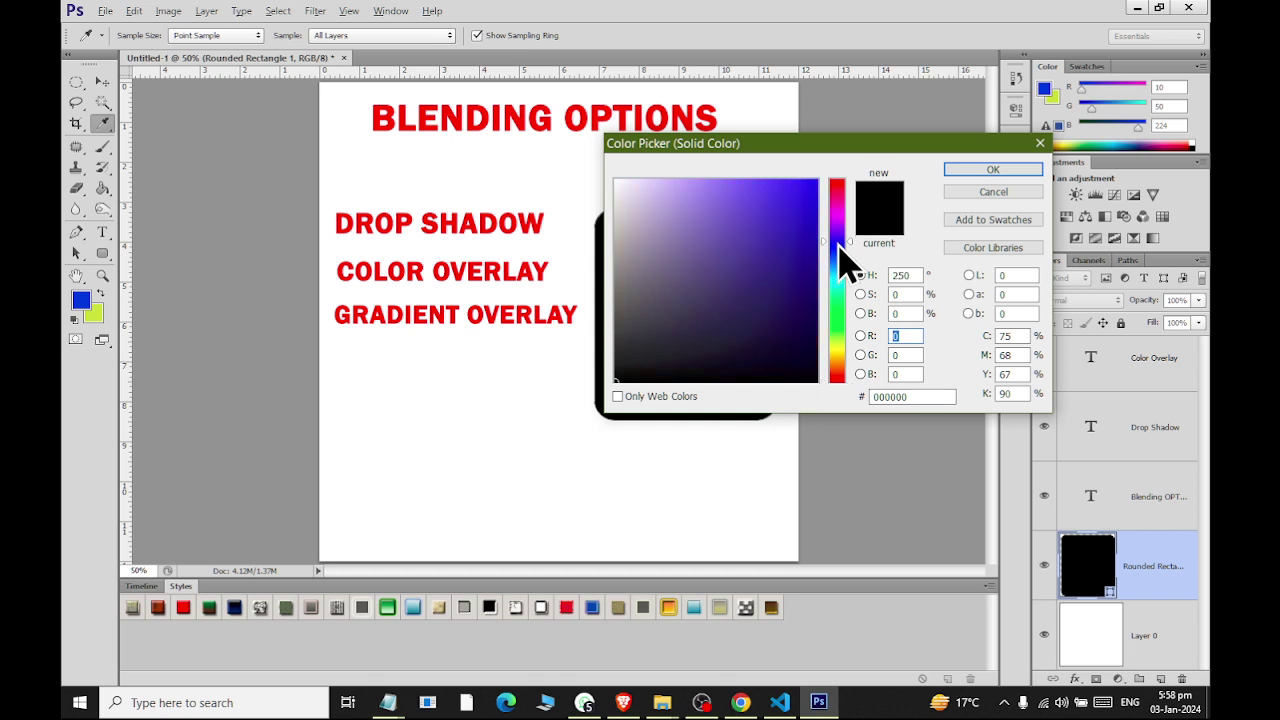
pyautogui.moveTo(788, 276); pyautogui.dragTo(803, 252)
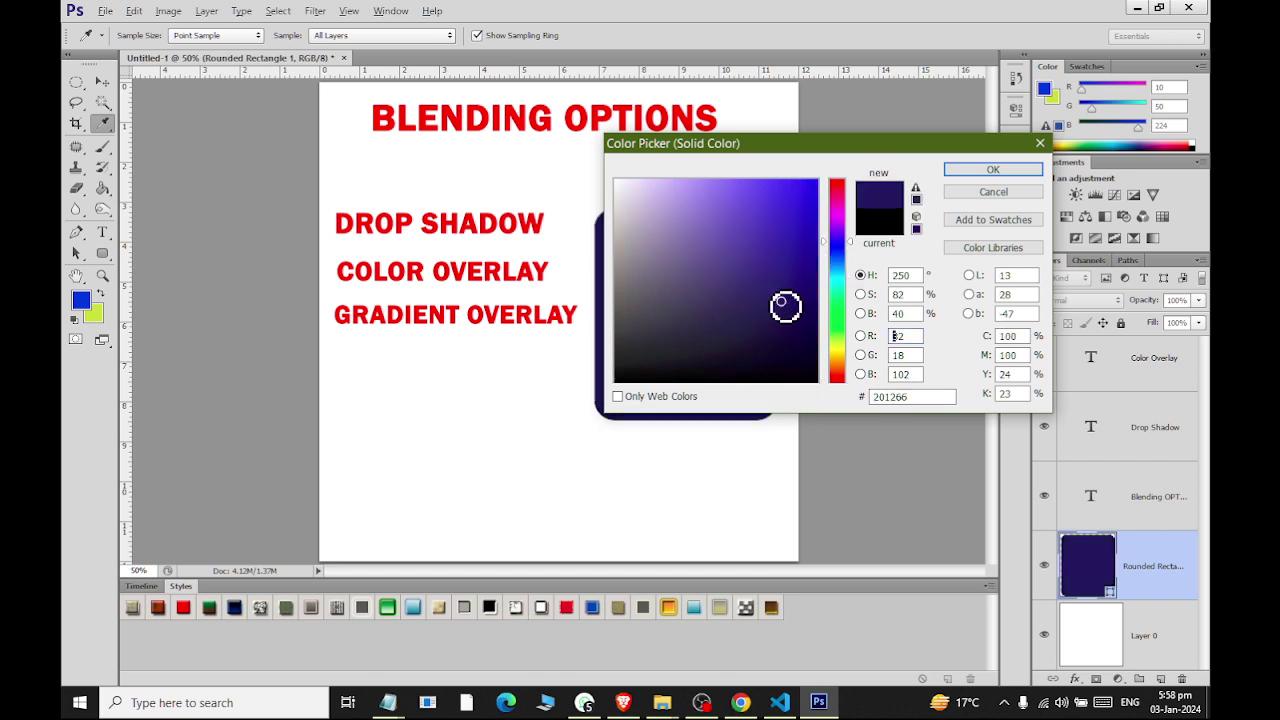
pyautogui.click(993, 171)
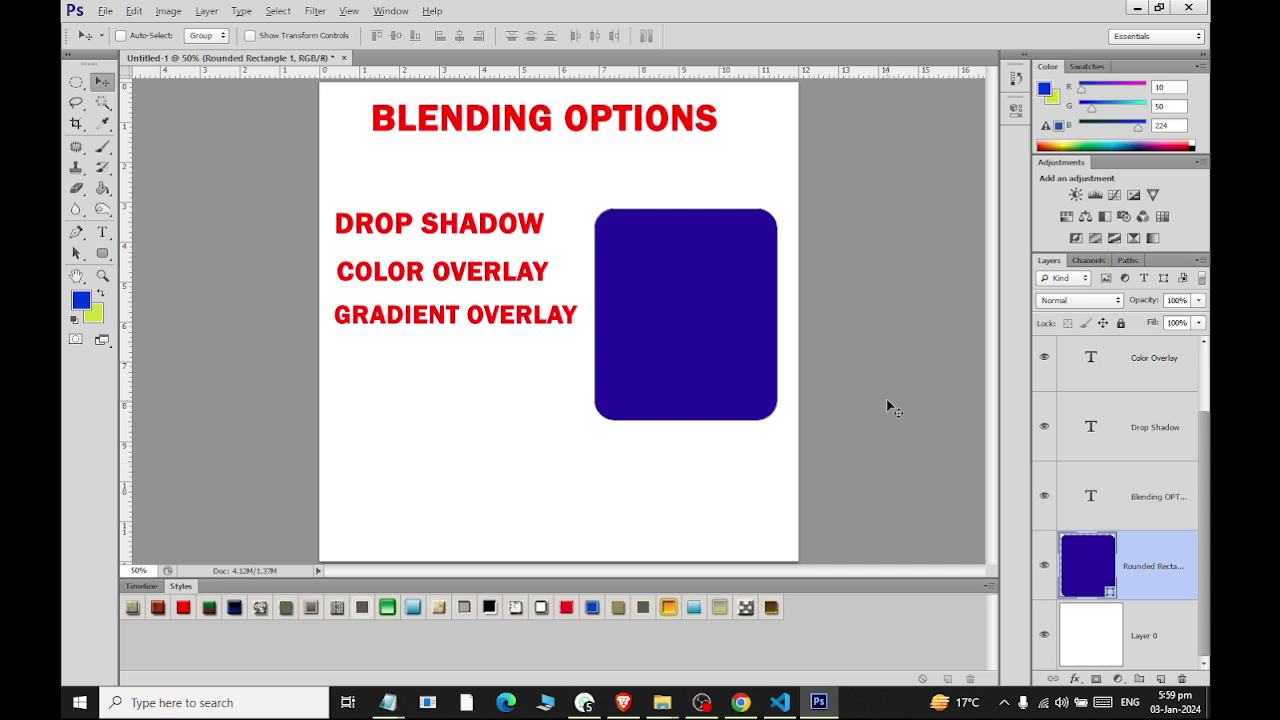
pyautogui.scroll(2, 880, 407)
pyautogui.scroll(1, 880, 407)
pyautogui.scroll(1, 880, 407)
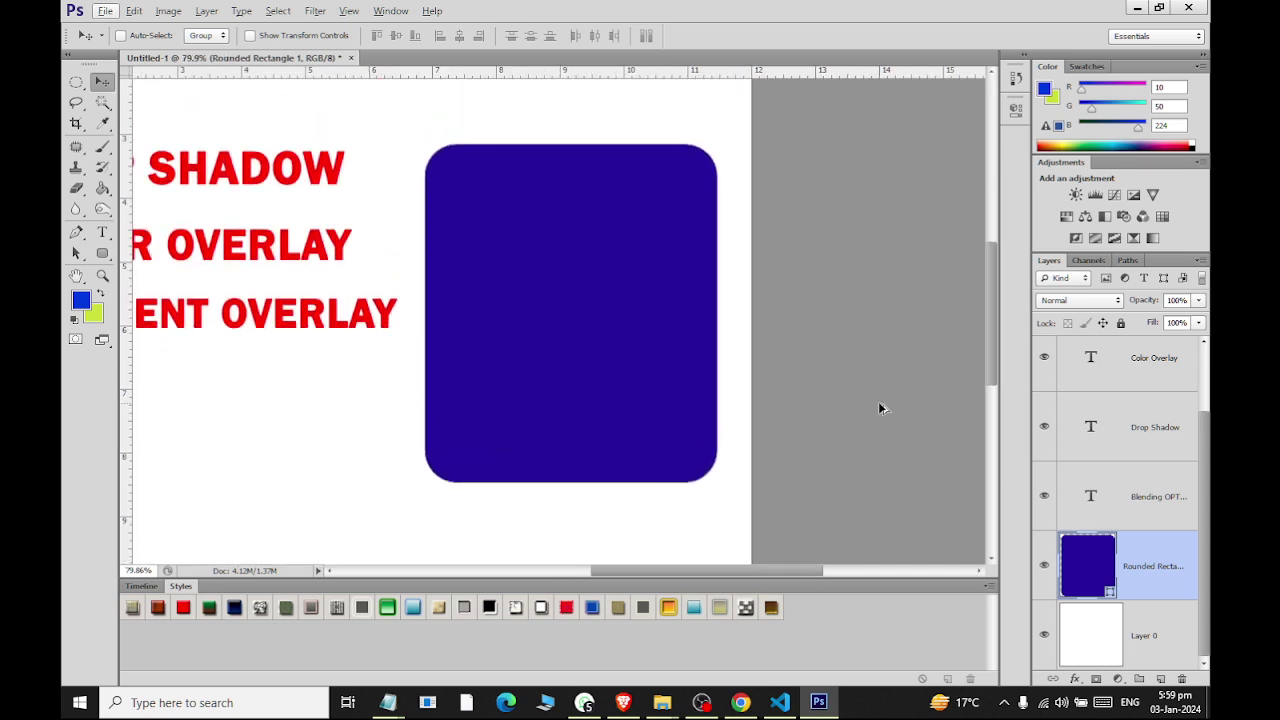
# Enable Drop Shadow on the indigo rectangle through Blending Options (Multiply, 75%, 120°, 5 px).
pyautogui.click(1075, 679)
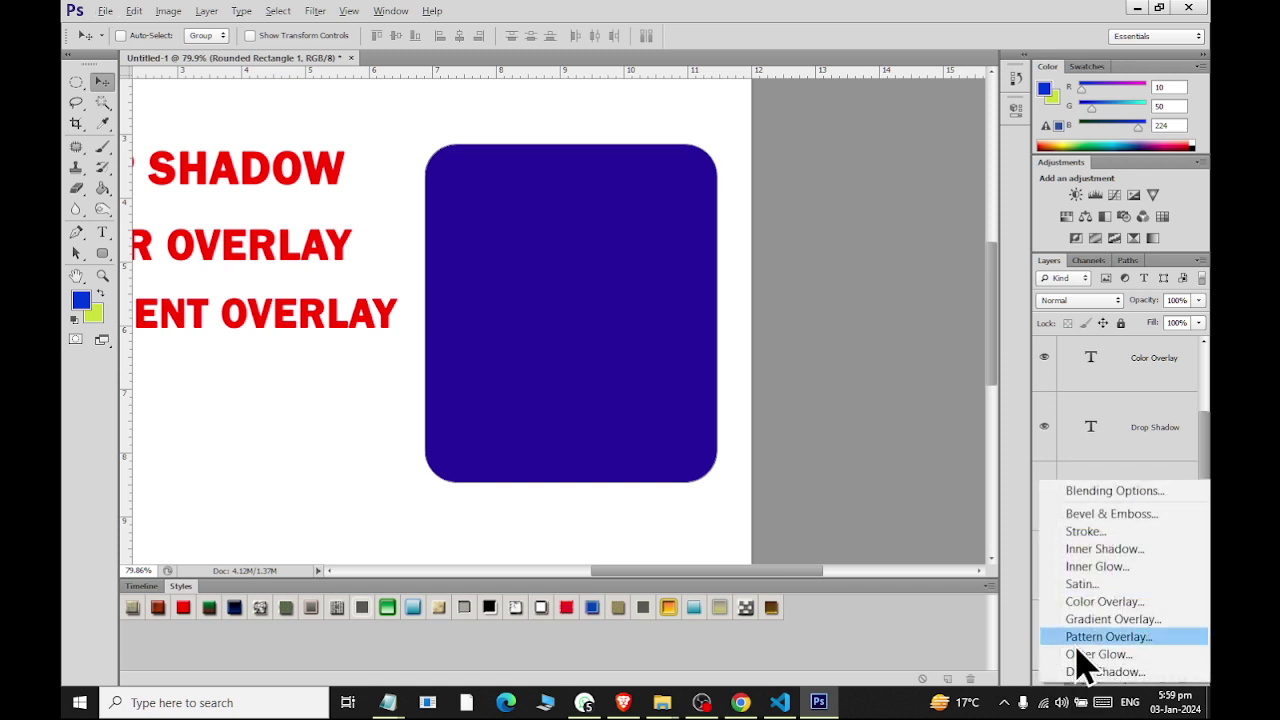
pyautogui.click(1095, 494)
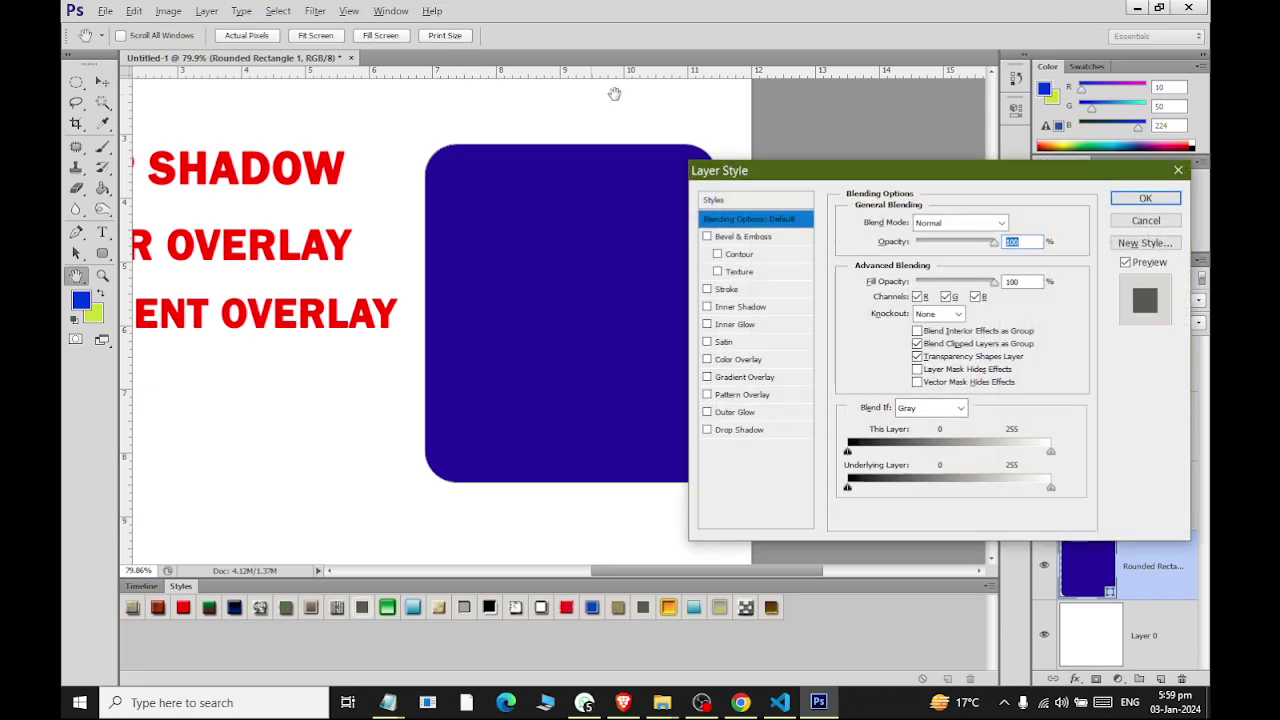
pyautogui.moveTo(812, 178); pyautogui.dragTo(866, 102)
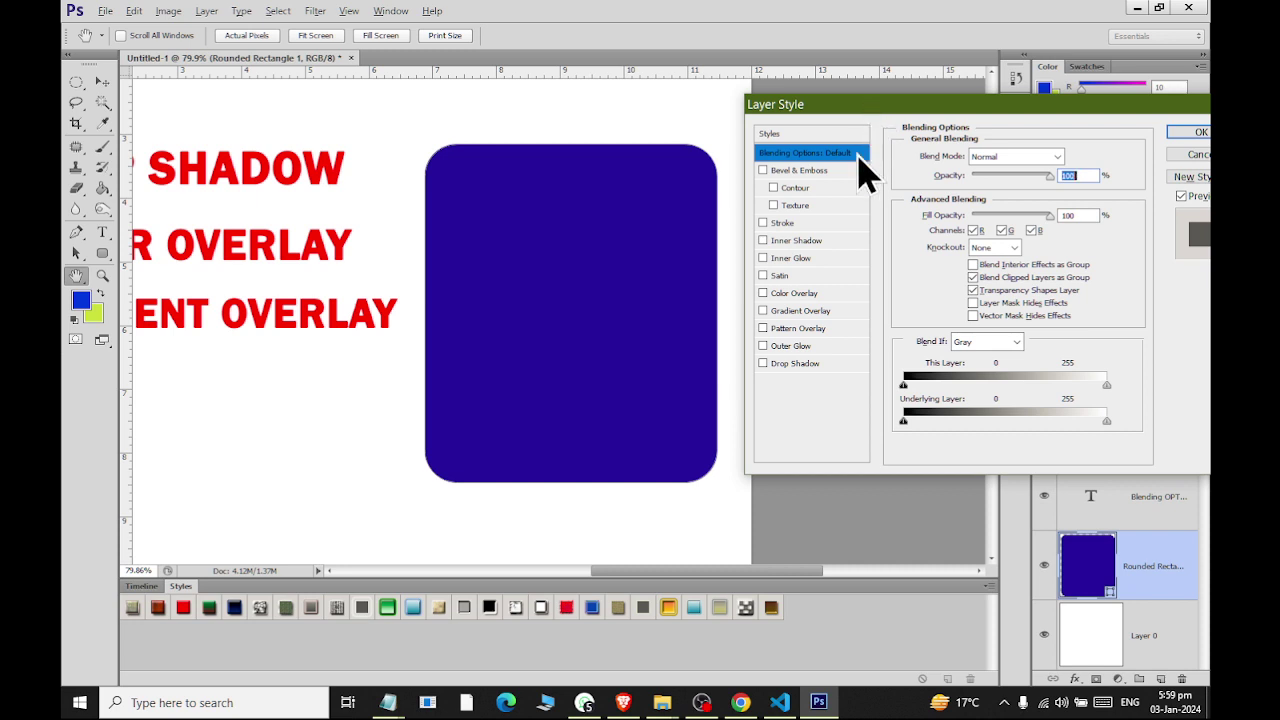
pyautogui.click(795, 368)
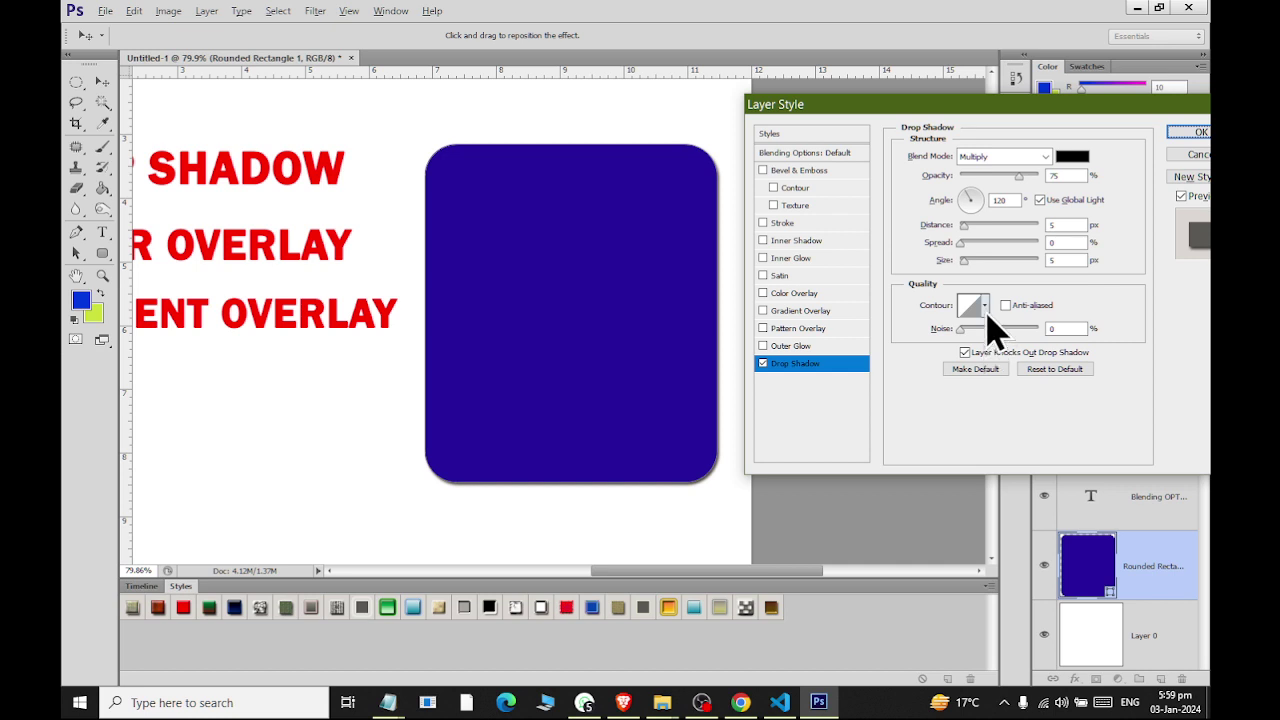
# Set the drop shadow to 16 px distance and 2% spread, enlarging its size.
pyautogui.click(816, 366)
pyautogui.moveTo(966, 227); pyautogui.dragTo(1037, 238)
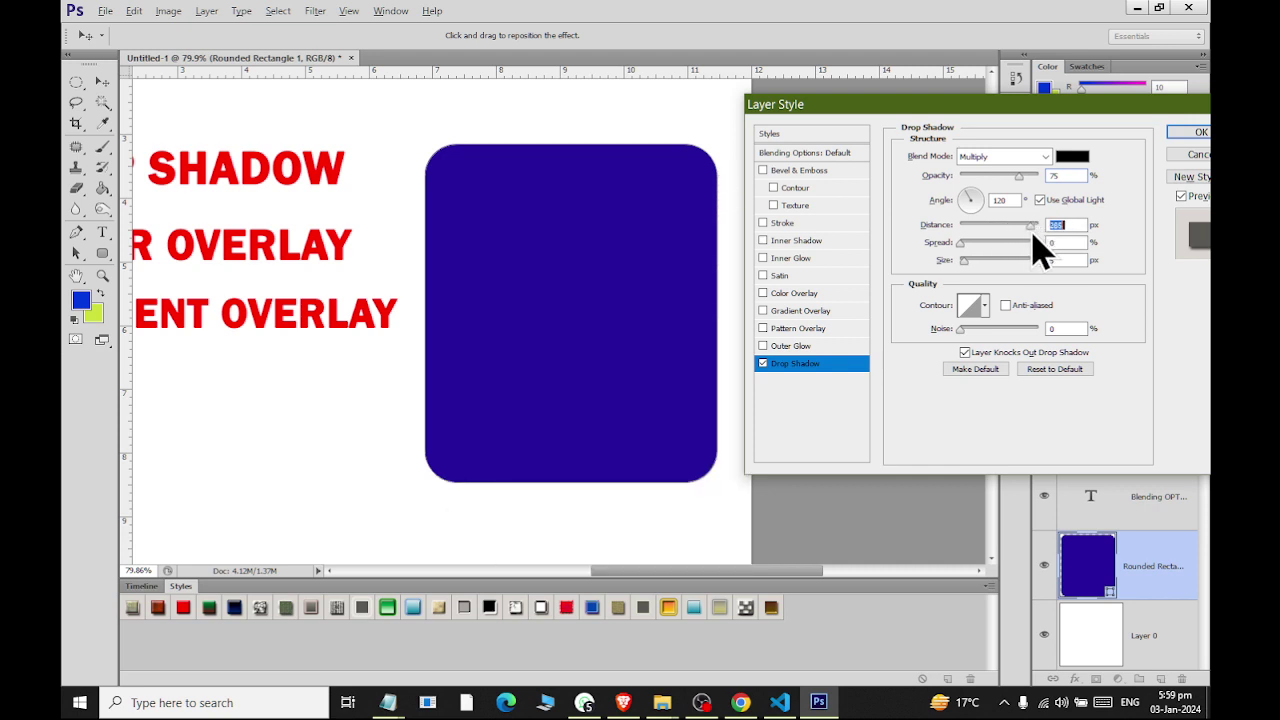
pyautogui.moveTo(1043, 250)
pyautogui.mouseDown()
pyautogui.moveTo(990, 250)
pyautogui.moveTo(1037, 235)
pyautogui.moveTo(1005, 228)
pyautogui.moveTo(1043, 248)
pyautogui.moveTo(976, 218)
pyautogui.moveTo(972, 245)
pyautogui.mouseUp()
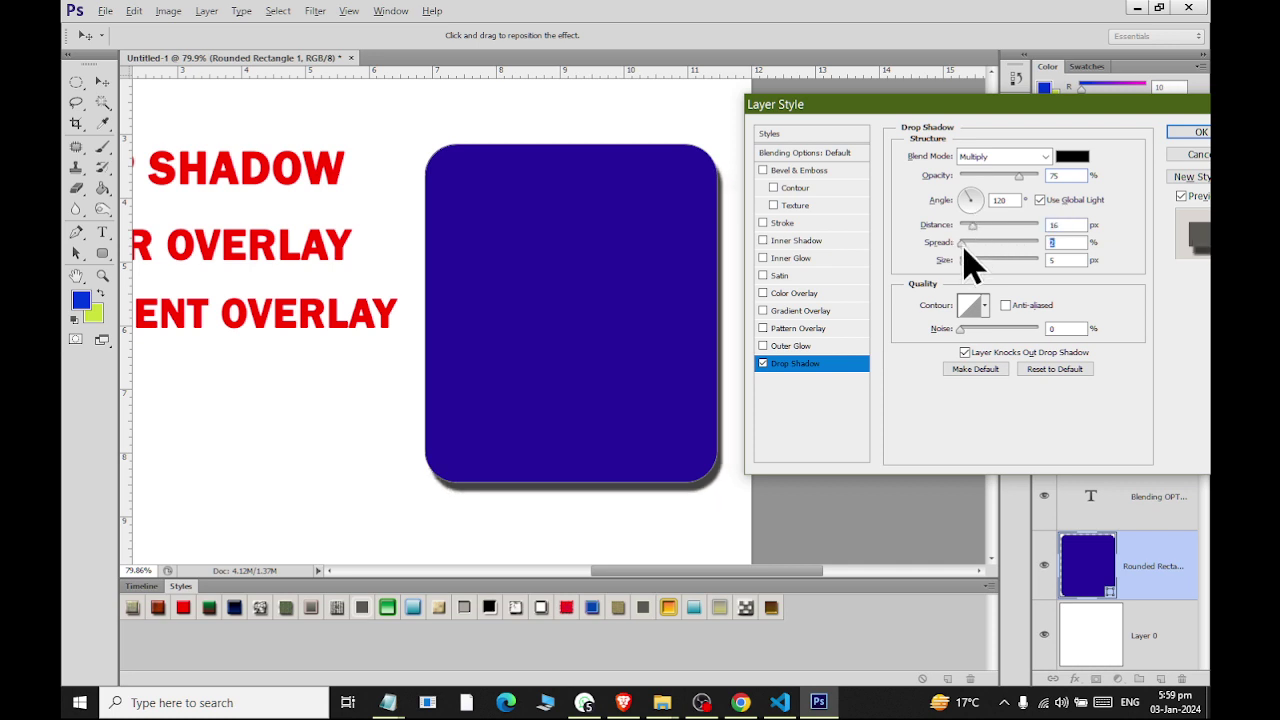
pyautogui.moveTo(968, 247)
pyautogui.mouseDown()
pyautogui.moveTo(1053, 249)
pyautogui.moveTo(957, 250)
pyautogui.moveTo(987, 226)
pyautogui.mouseUp()
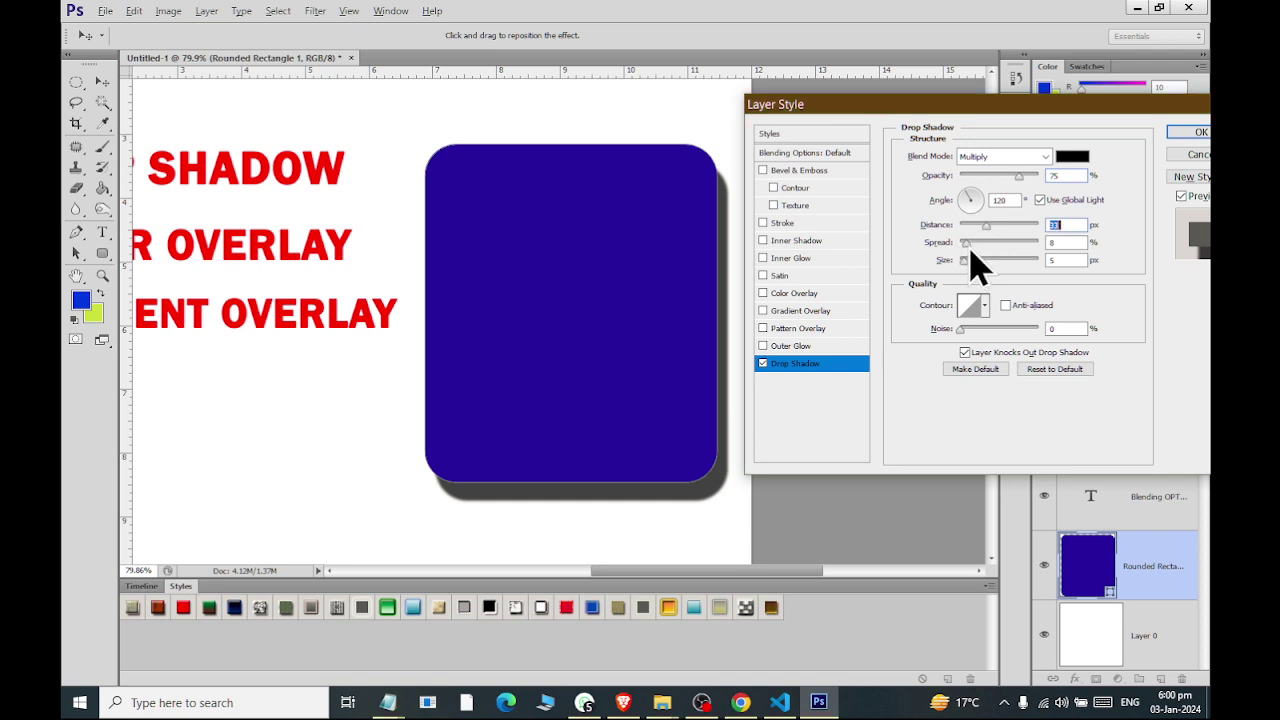
pyautogui.moveTo(990, 246)
pyautogui.mouseDown()
pyautogui.moveTo(966, 250)
pyautogui.moveTo(976, 228)
pyautogui.moveTo(993, 265)
pyautogui.moveTo(1055, 270)
pyautogui.moveTo(962, 268)
pyautogui.moveTo(1100, 264)
pyautogui.moveTo(980, 277)
pyautogui.moveTo(960, 255)
pyautogui.moveTo(979, 268)
pyautogui.mouseUp()
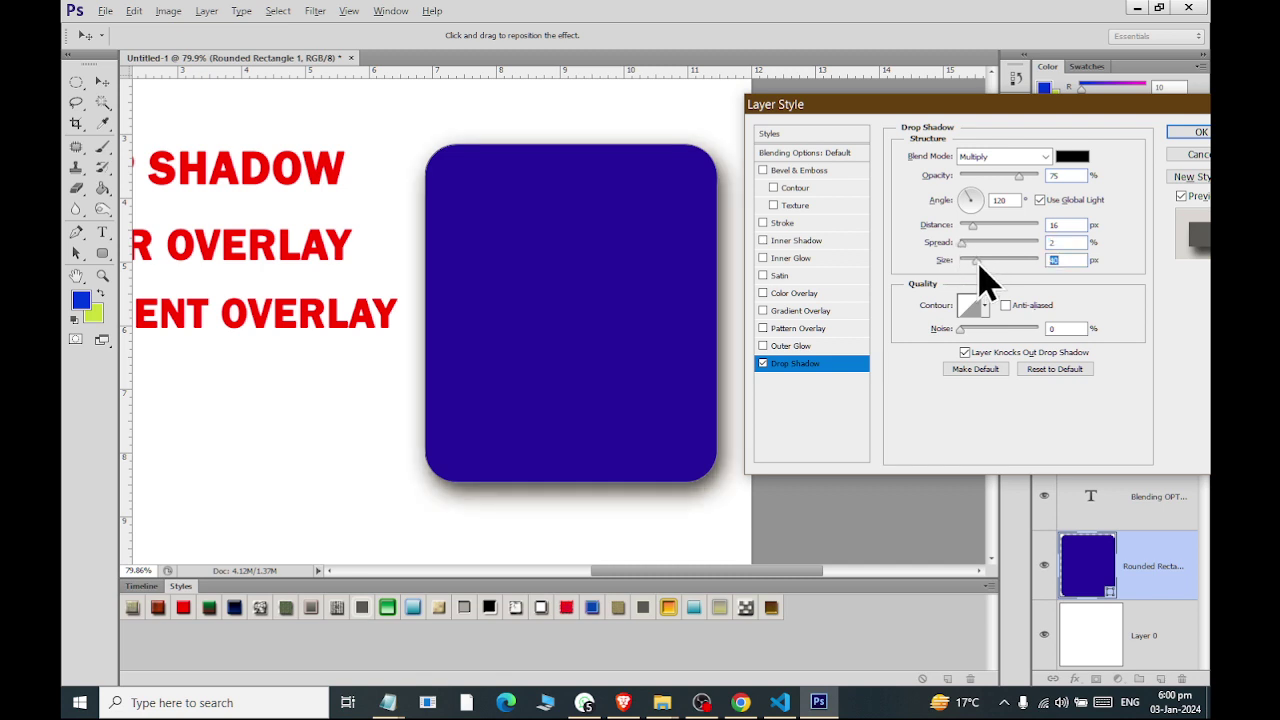
# Preview purple, cyan, green and orange shadow colours, then cancel to keep it black.
pyautogui.click(1072, 156)
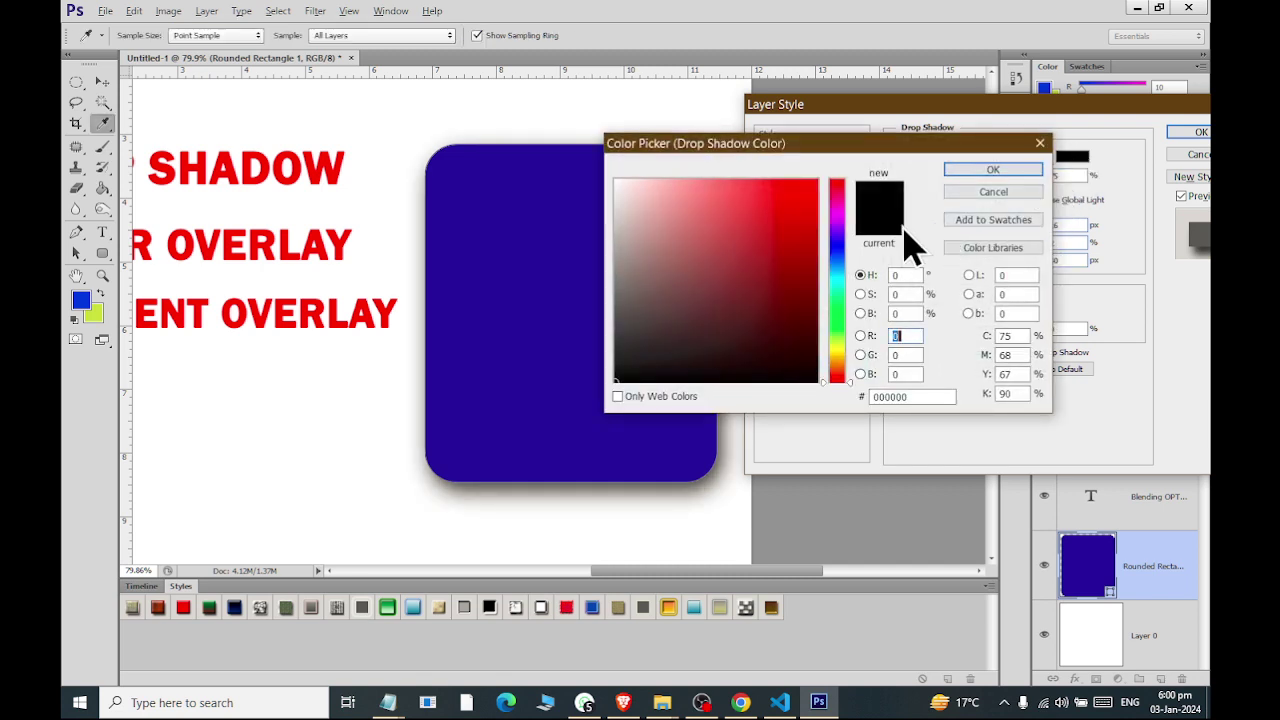
pyautogui.moveTo(865, 145); pyautogui.dragTo(1046, 97)
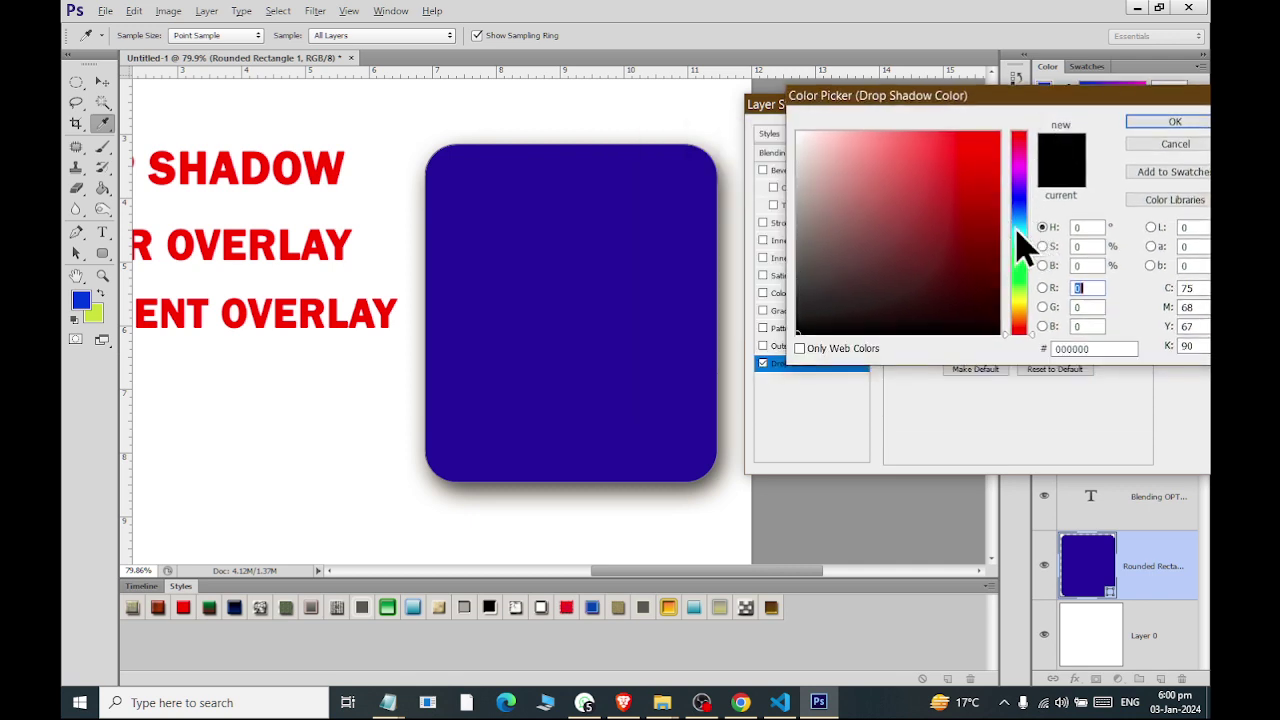
pyautogui.moveTo(1020, 245); pyautogui.dragTo(1020, 182)
pyautogui.click(983, 156)
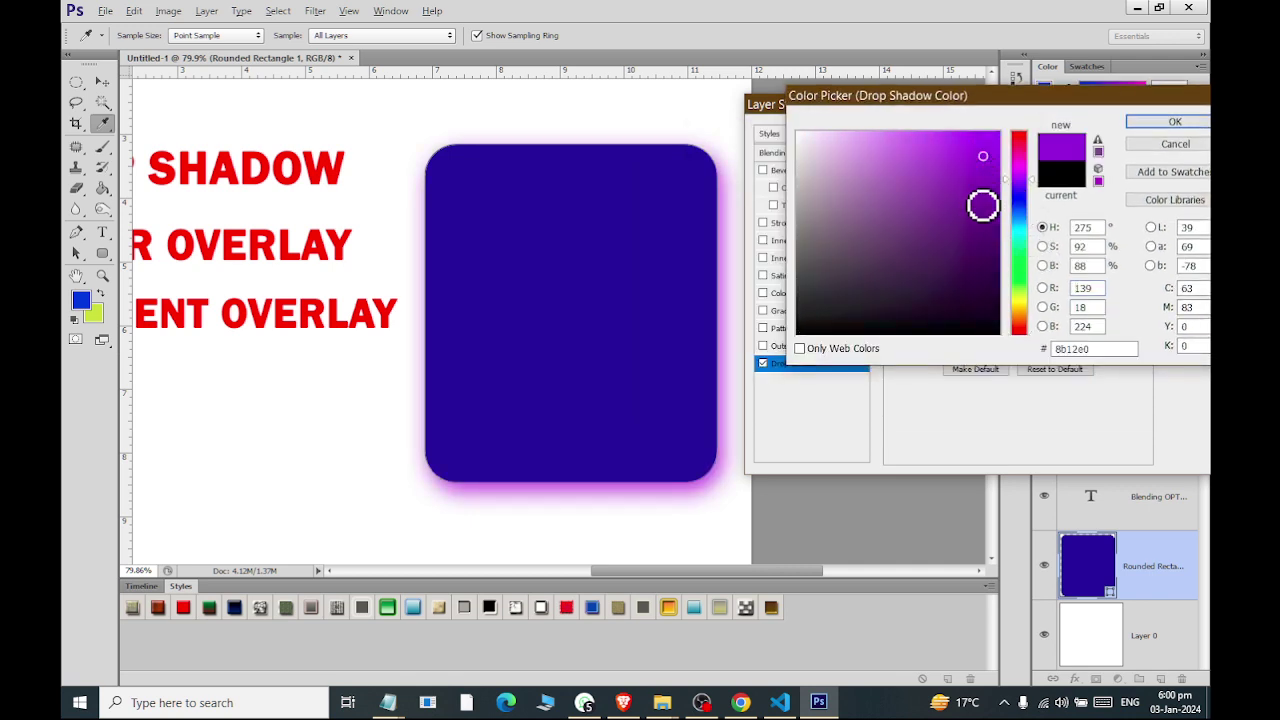
pyautogui.click(1018, 222)
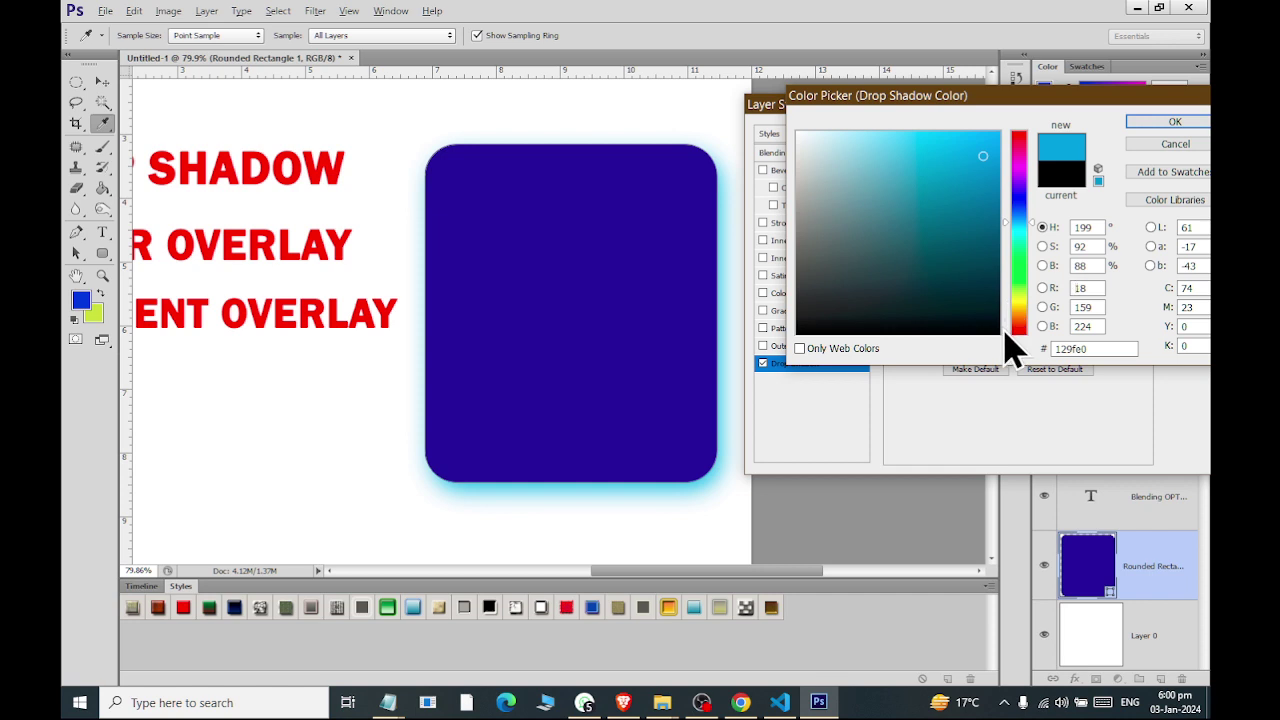
pyautogui.click(1018, 283)
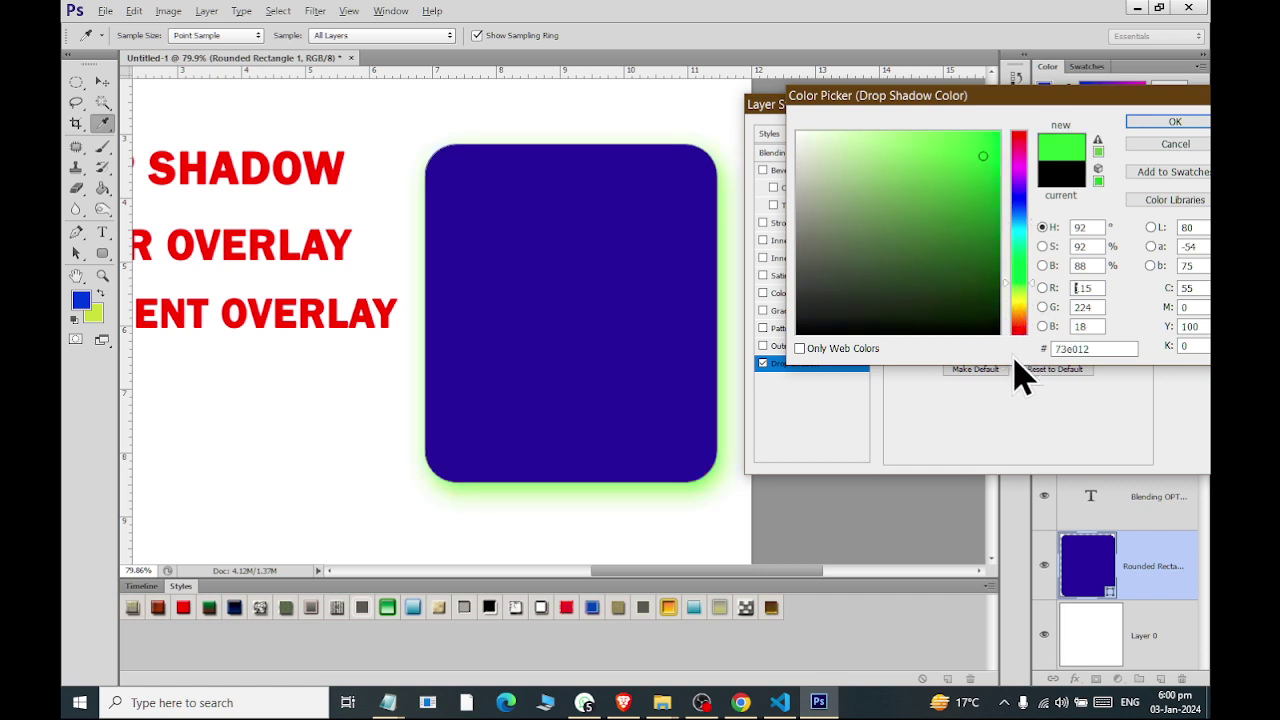
pyautogui.click(1018, 320)
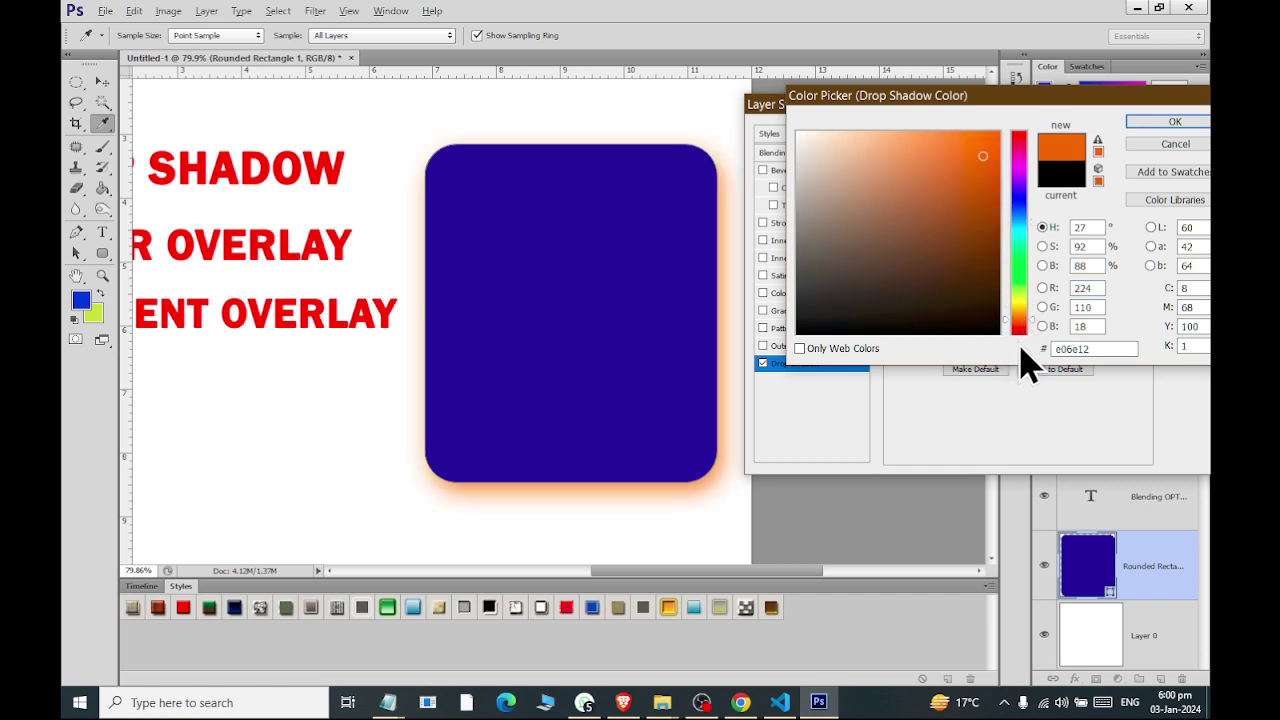
pyautogui.click(1141, 150)
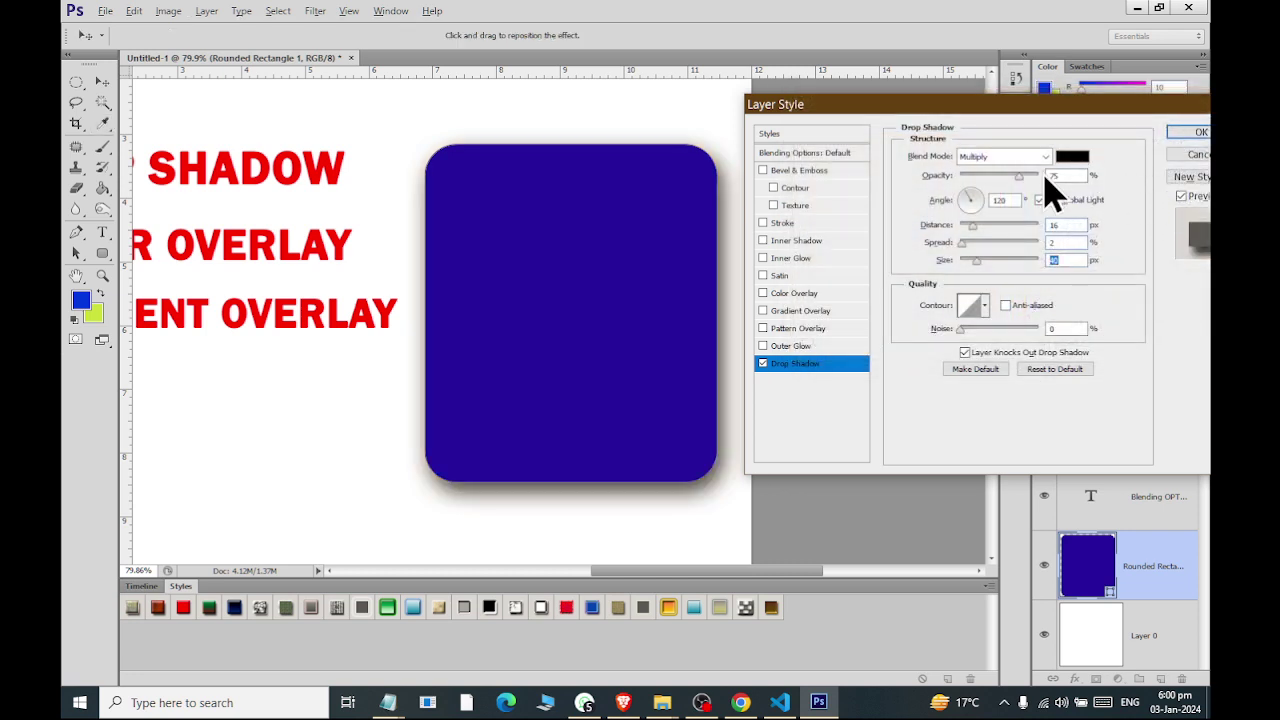
# Lower the drop shadow opacity to 66% and turn its light angle to about -4°.
pyautogui.moveTo(1021, 185)
pyautogui.mouseDown()
pyautogui.moveTo(952, 192)
pyautogui.moveTo(1077, 186)
pyautogui.moveTo(1046, 206)
pyautogui.moveTo(983, 194)
pyautogui.moveTo(1060, 200)
pyautogui.moveTo(1016, 181)
pyautogui.mouseUp()
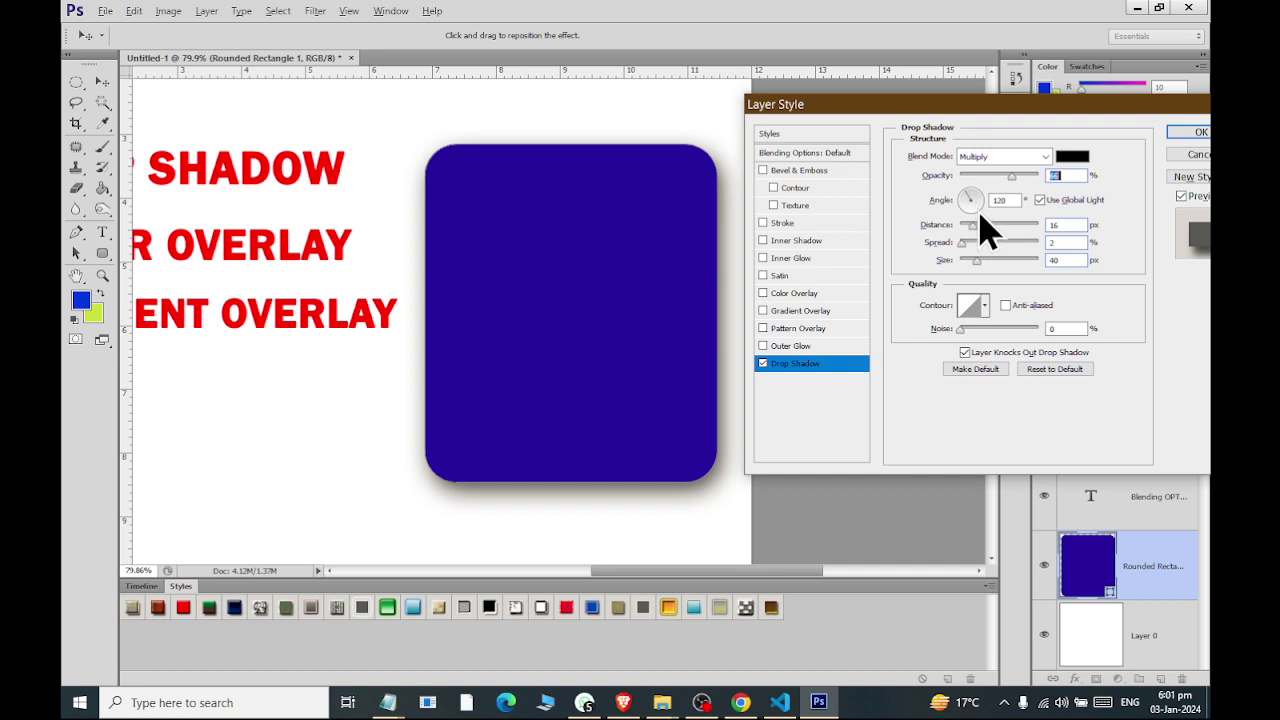
pyautogui.click(981, 213)
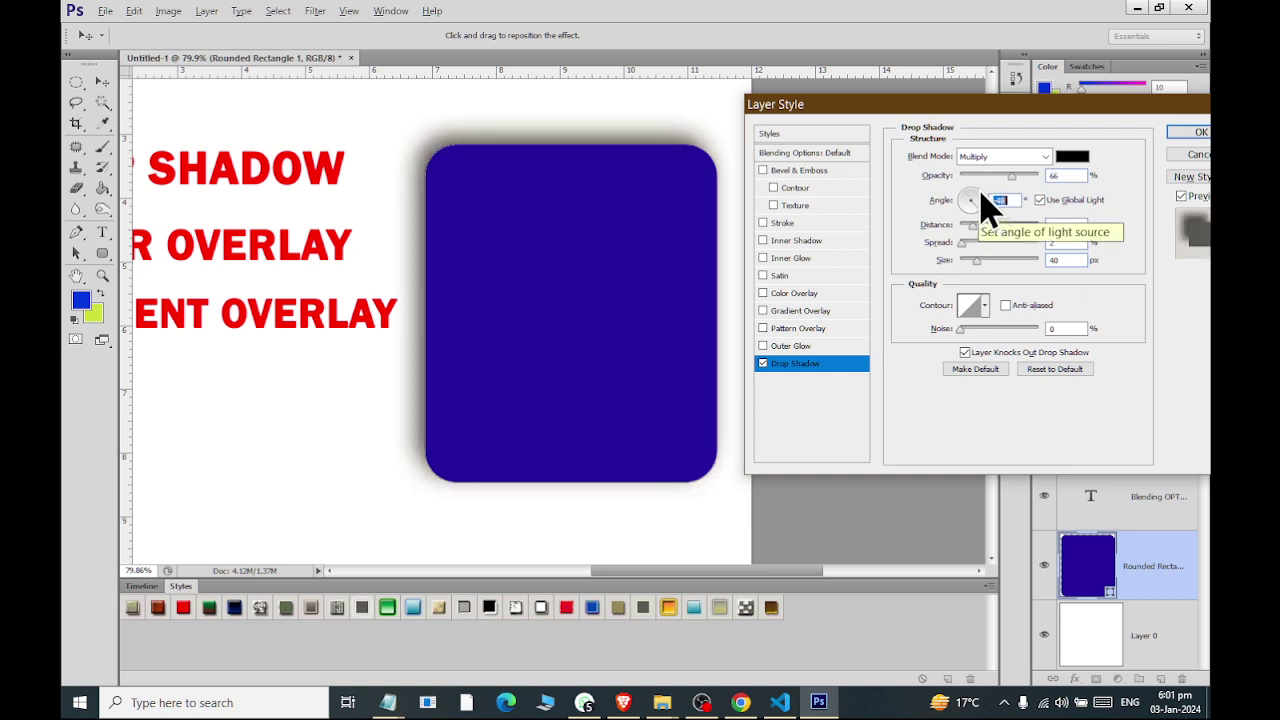
pyautogui.click(982, 196)
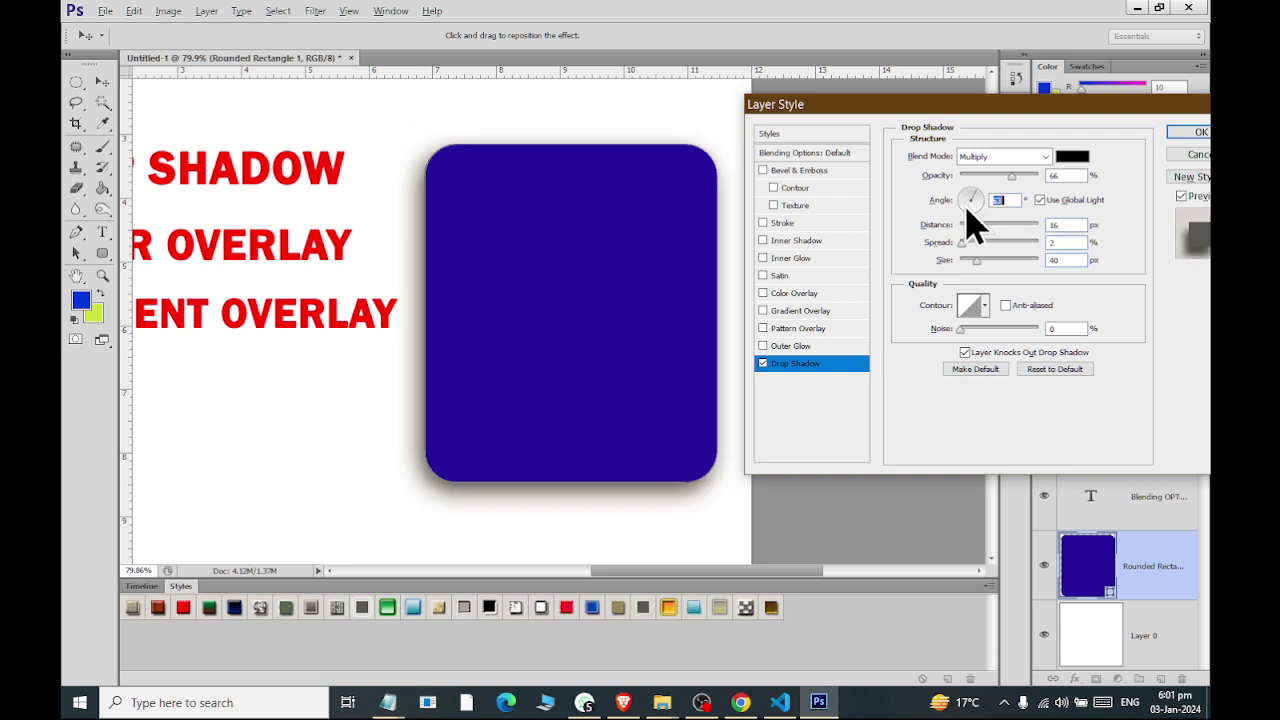
pyautogui.click(967, 213)
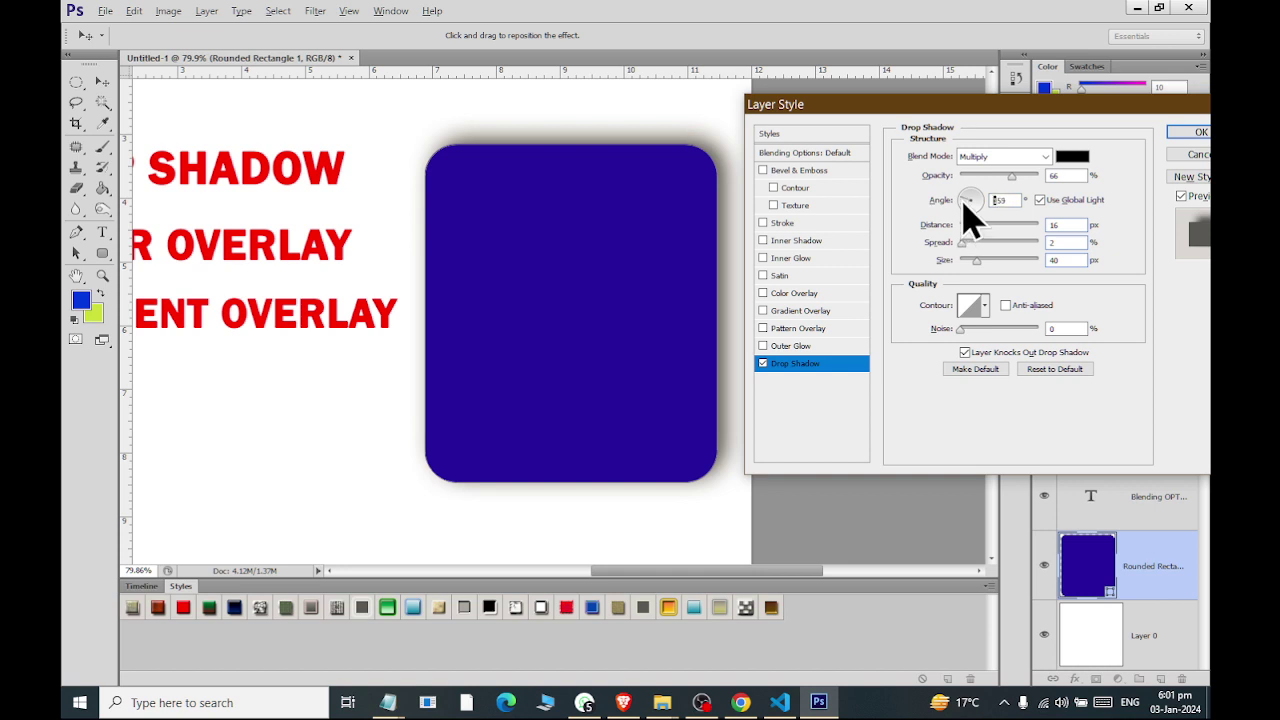
pyautogui.moveTo(971, 195); pyautogui.dragTo(986, 212)
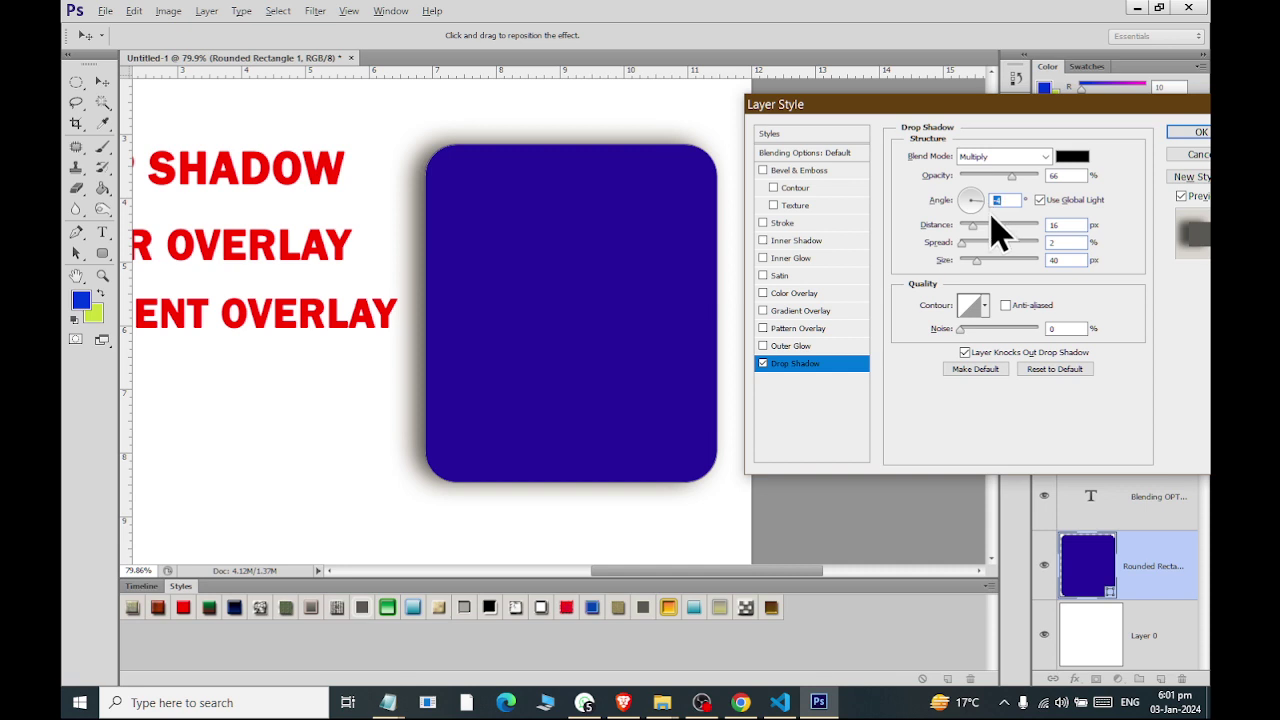
pyautogui.click(985, 305)
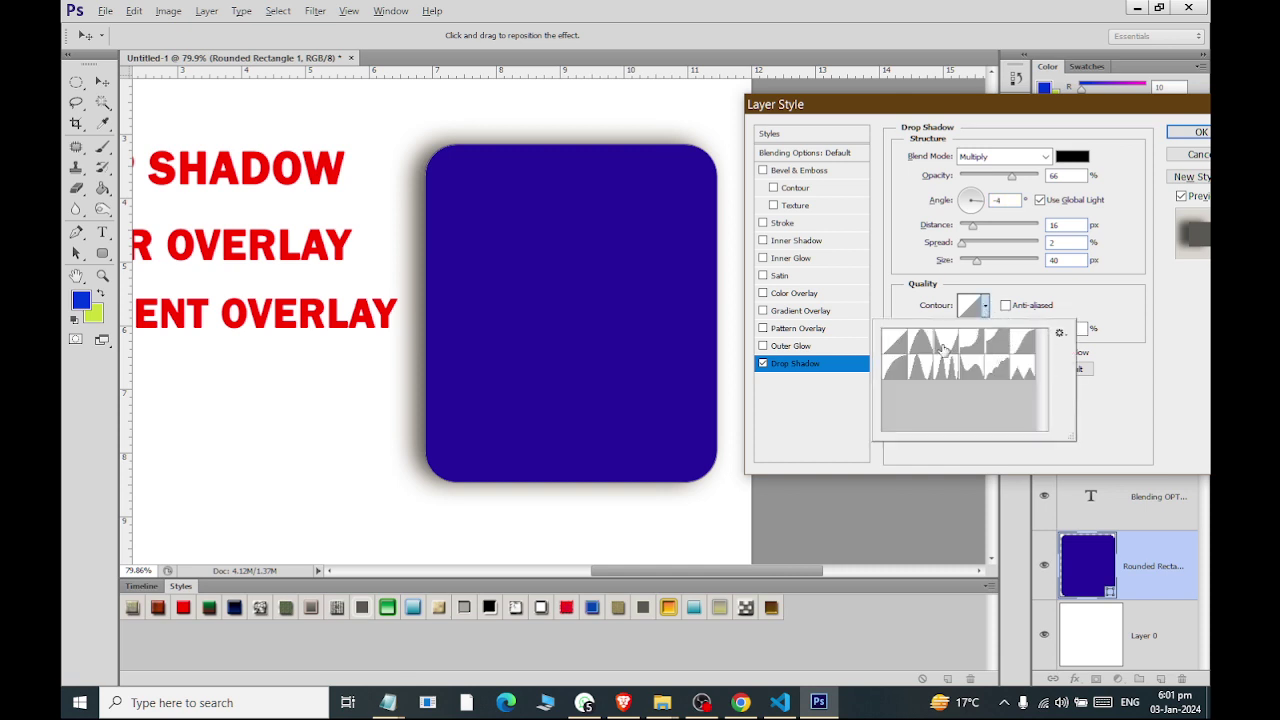
pyautogui.click(943, 345)
pyautogui.click(972, 345)
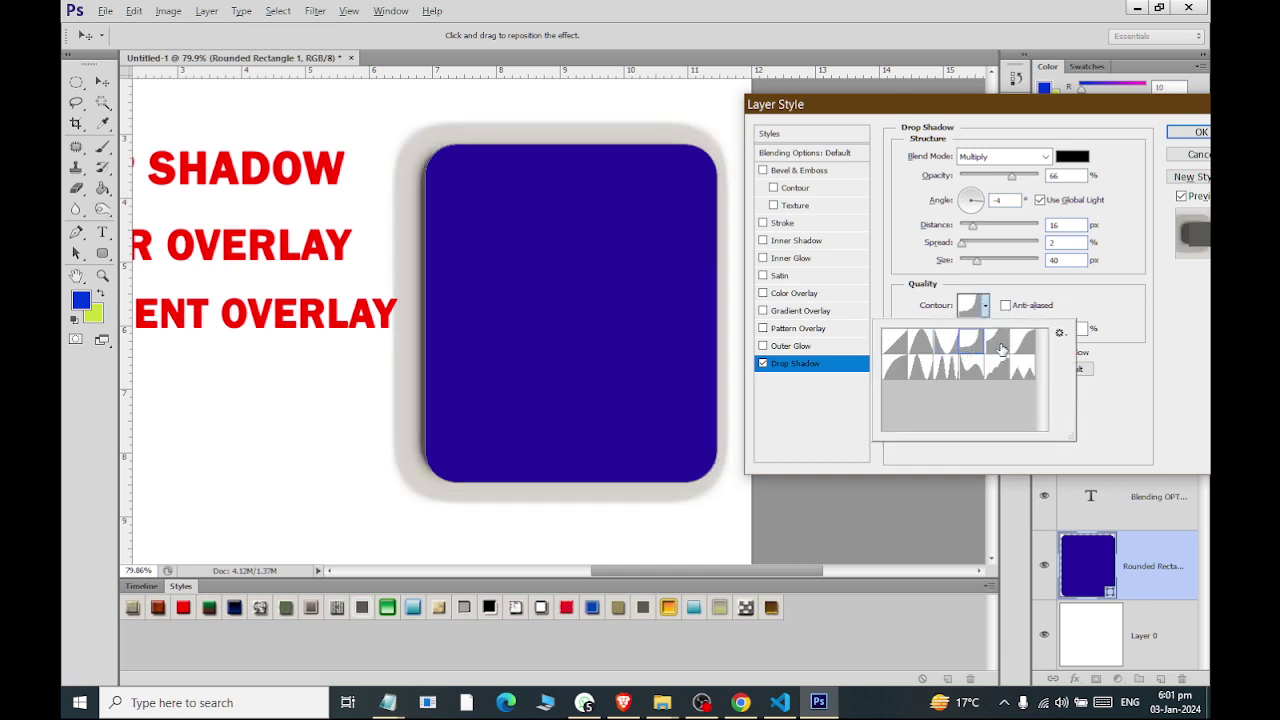
pyautogui.click(1000, 344)
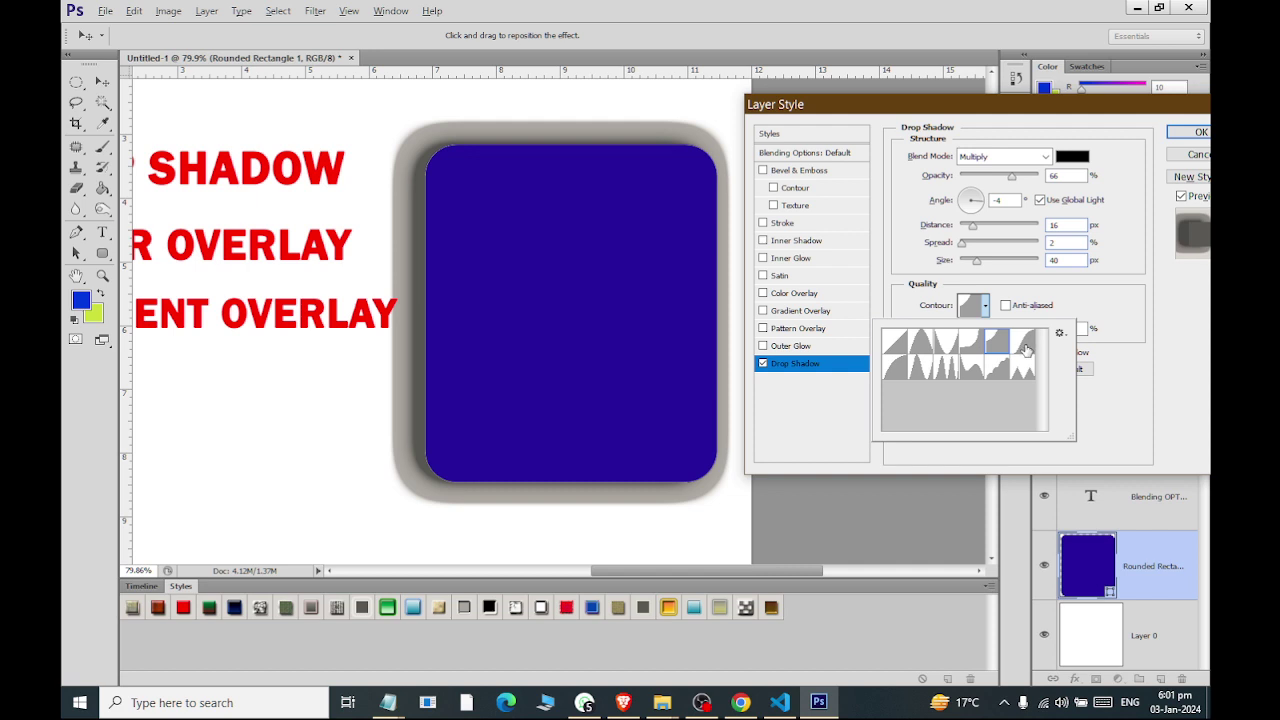
pyautogui.click(1026, 350)
pyautogui.click(1020, 372)
pyautogui.click(993, 376)
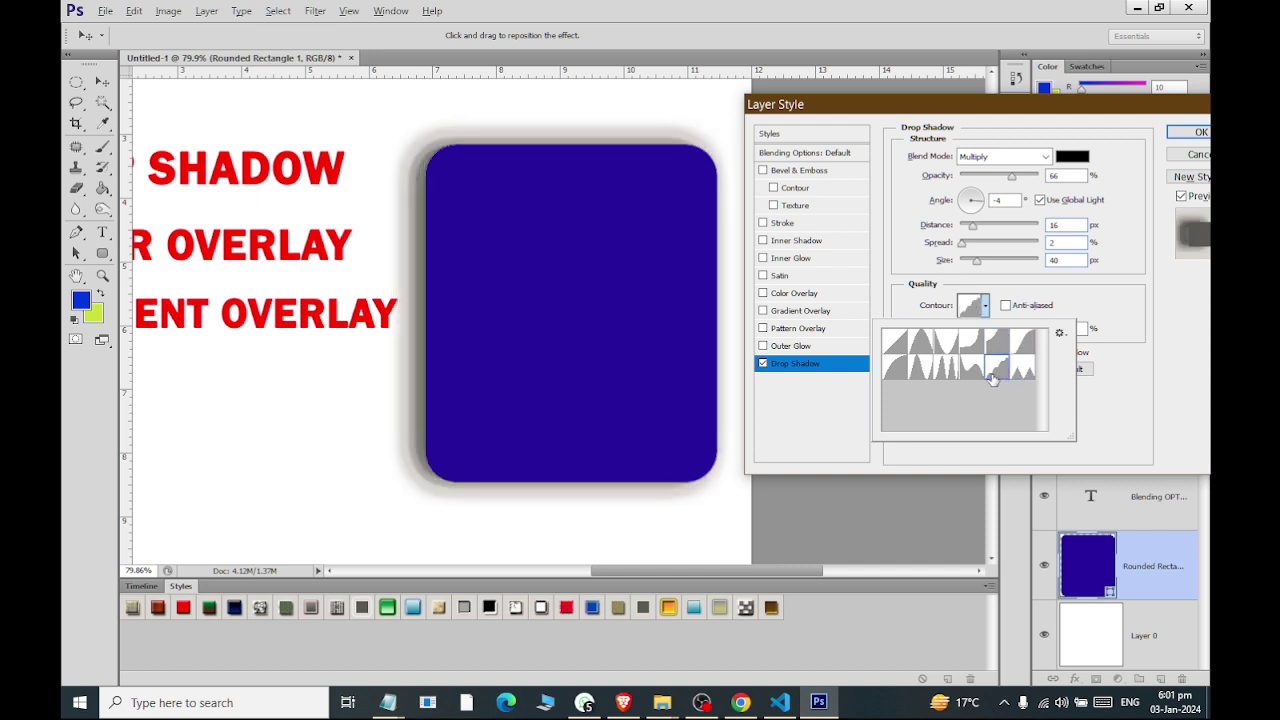
pyautogui.click(972, 372)
pyautogui.click(946, 372)
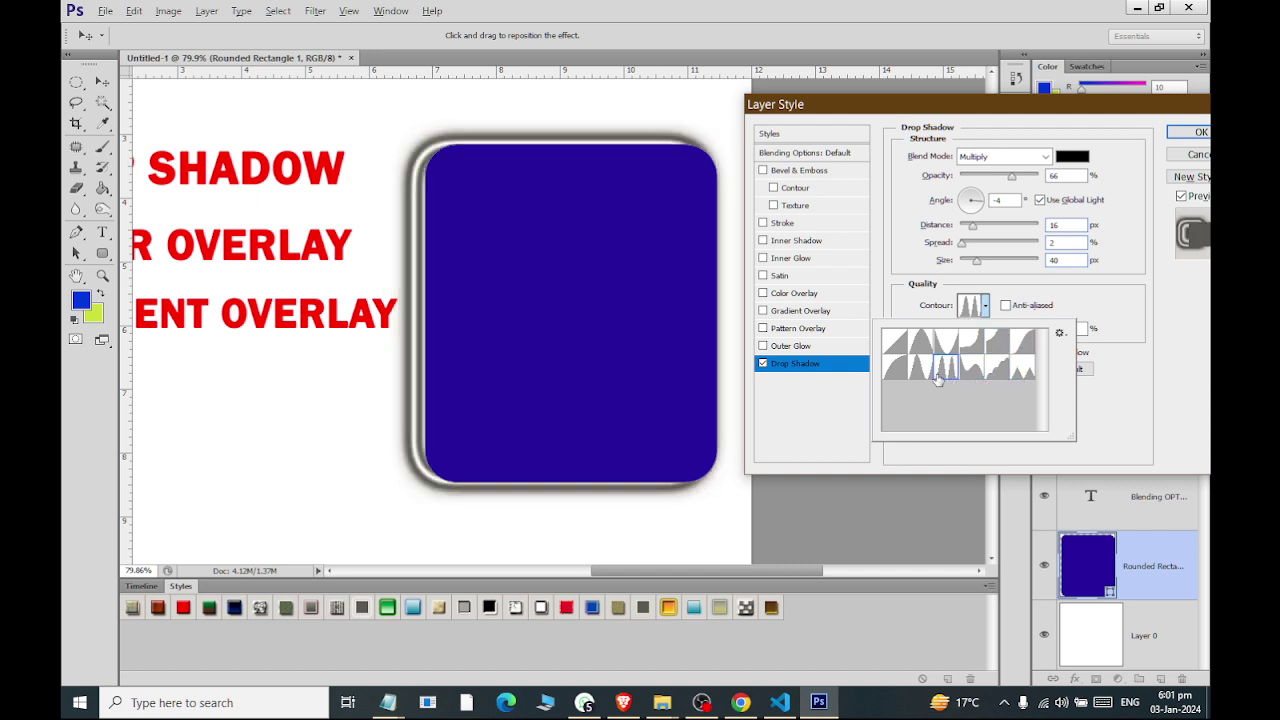
pyautogui.click(920, 372)
pyautogui.click(906, 374)
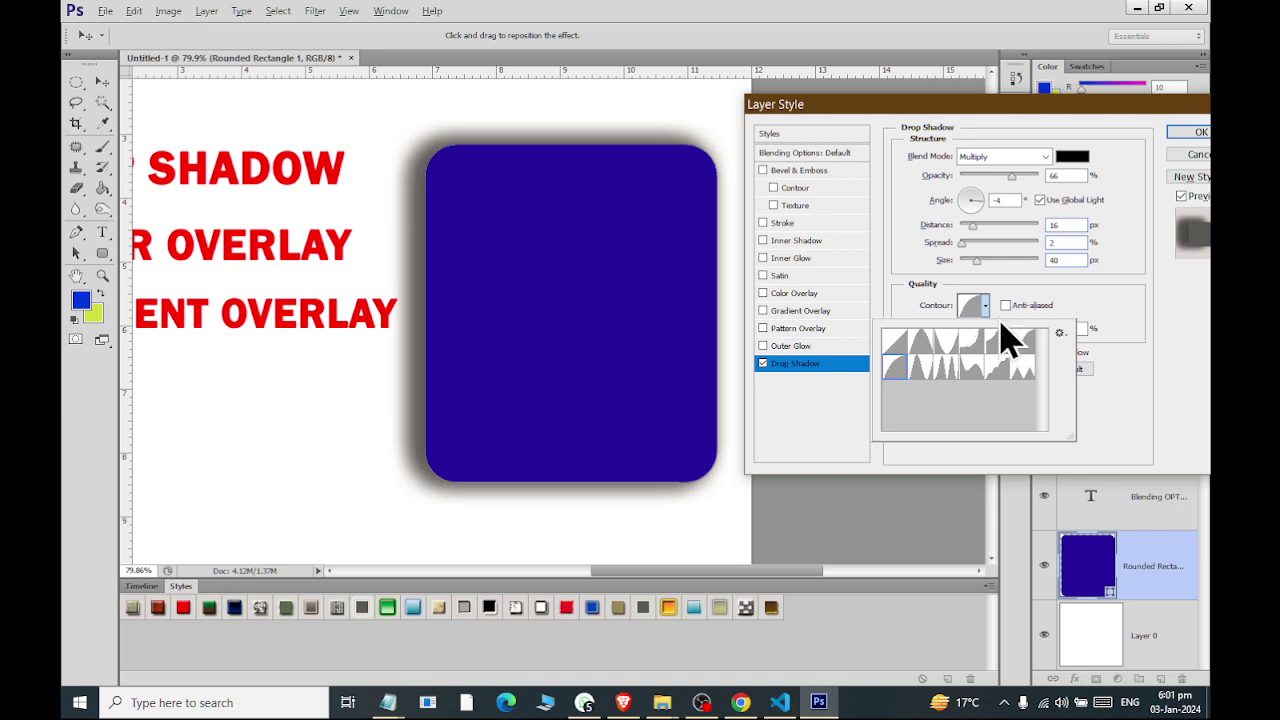
pyautogui.click(909, 349)
pyautogui.click(901, 349)
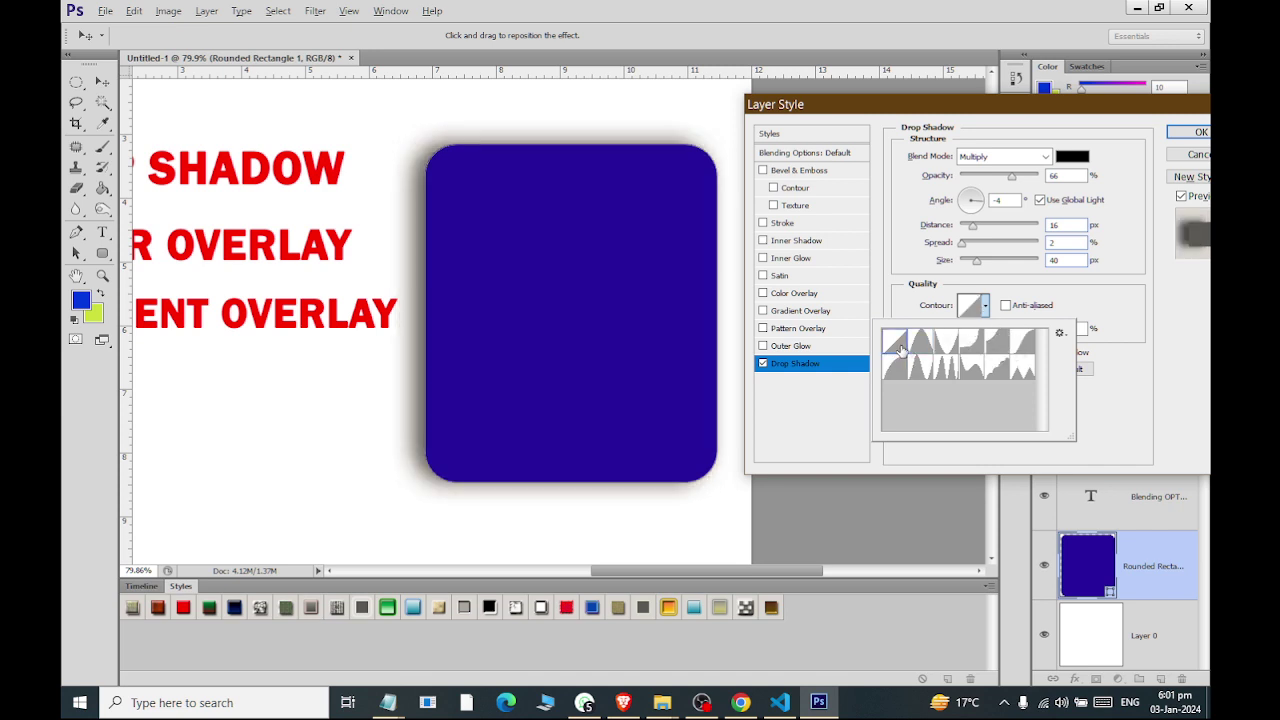
pyautogui.click(912, 300)
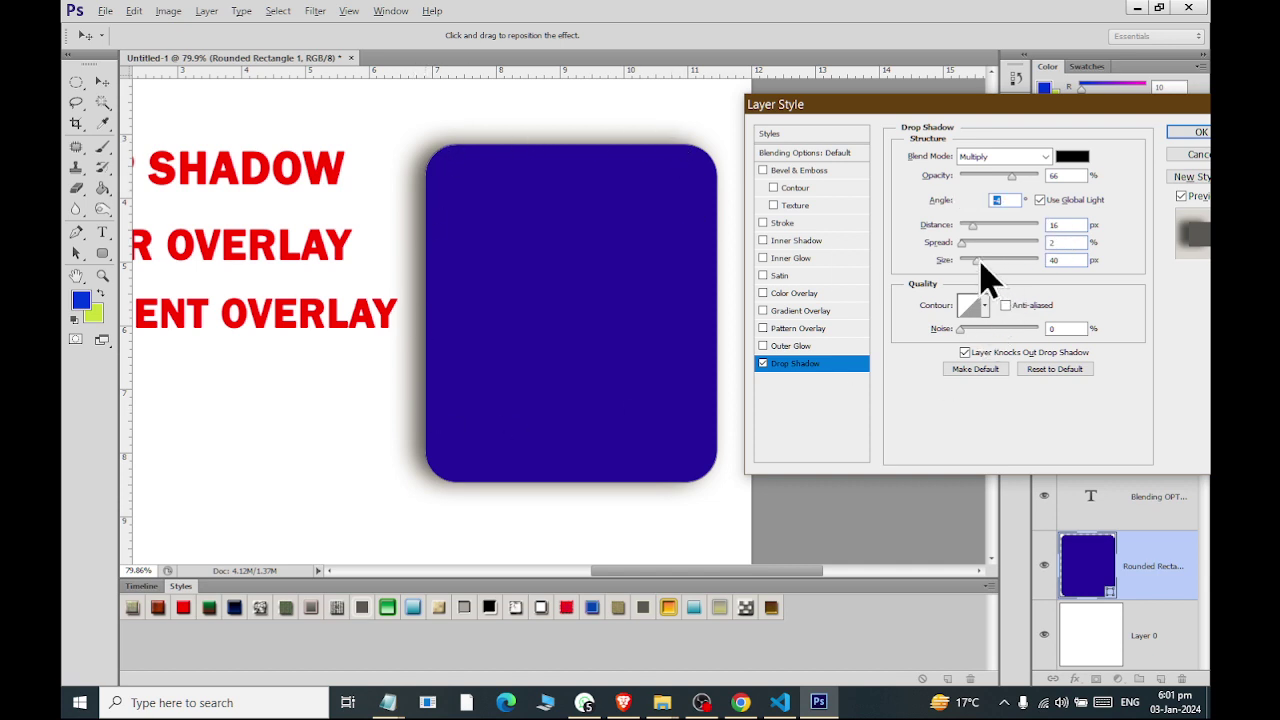
# Apply the rectangle's drop shadow with 21 px size and 4% spread.
pyautogui.moveTo(974, 260); pyautogui.dragTo(971, 256)
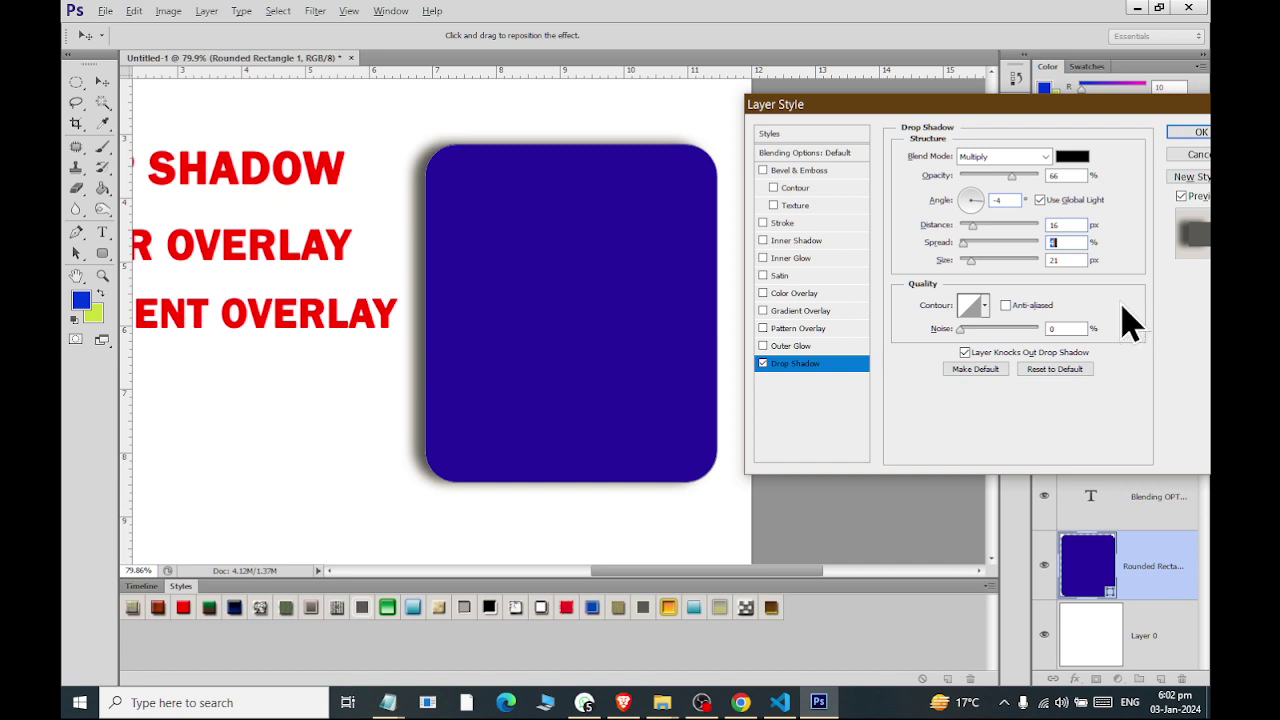
pyautogui.click(1190, 134)
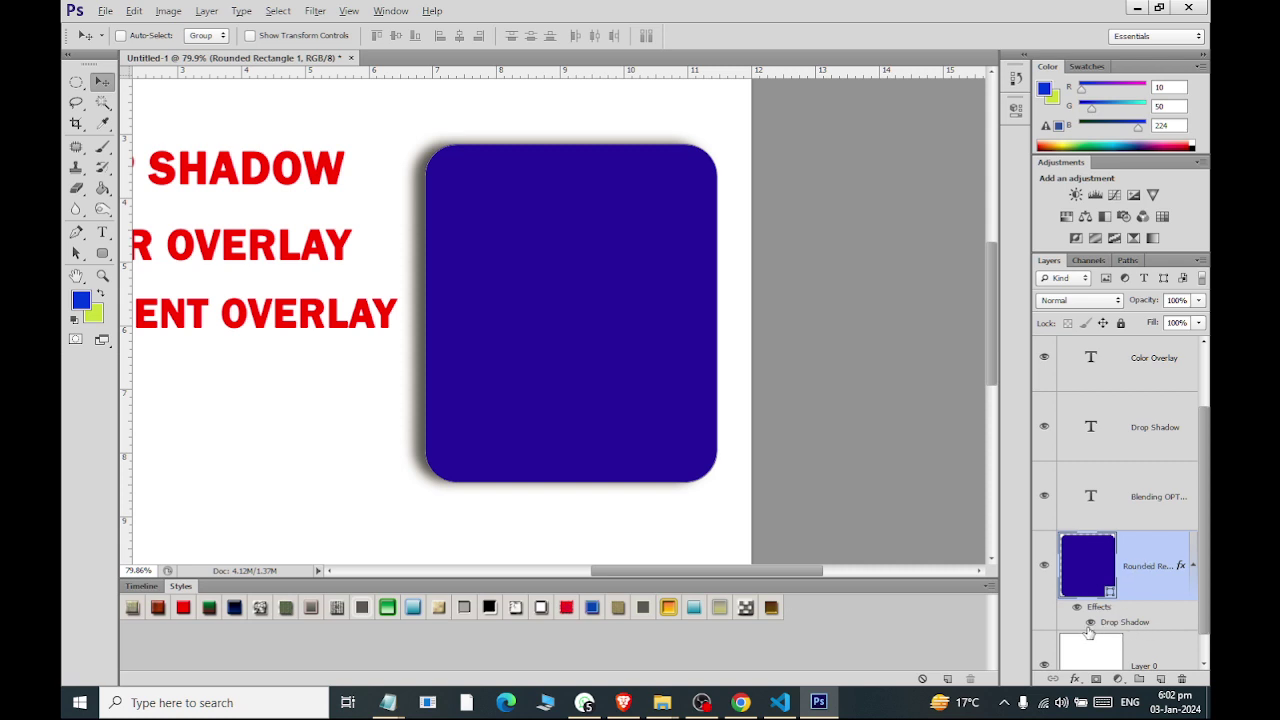
# Compare the rectangle with and without its drop shadow, keeping 4% spread and 21 px size.
pyautogui.click(1089, 624)
pyautogui.click(1089, 624)
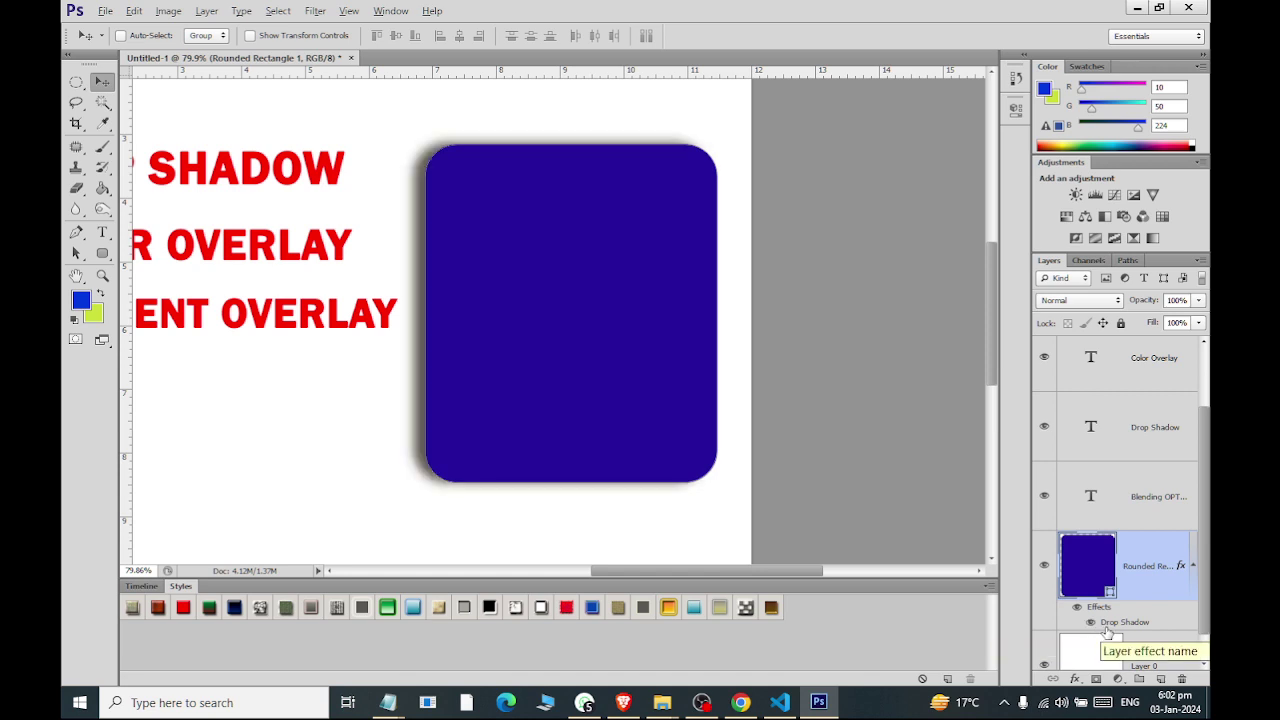
pyautogui.doubleClick(1115, 608)
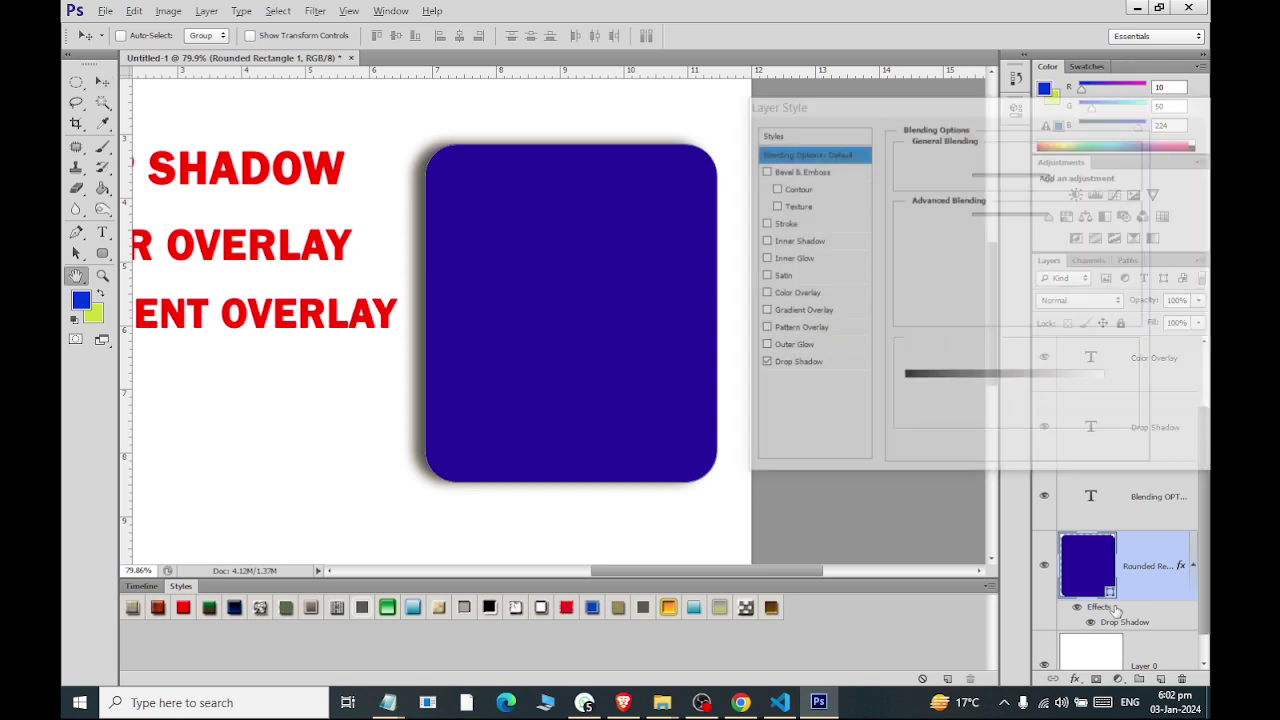
pyautogui.click(800, 365)
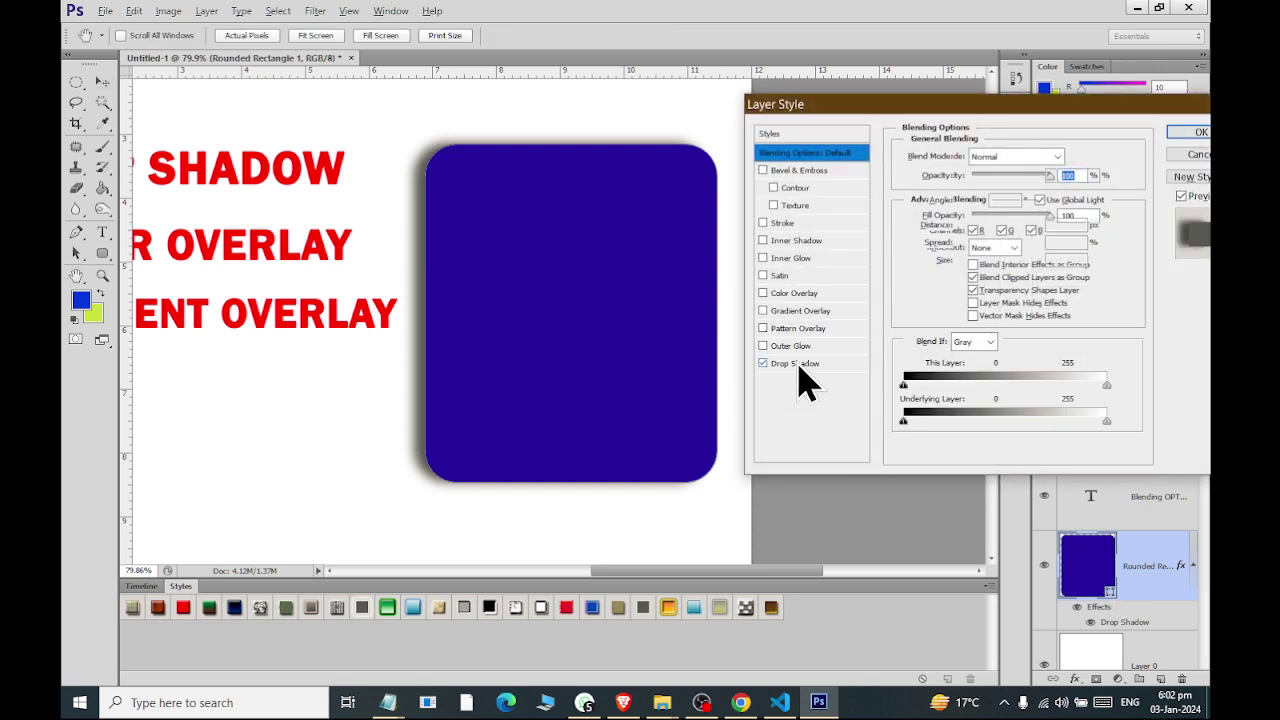
pyautogui.click(764, 365)
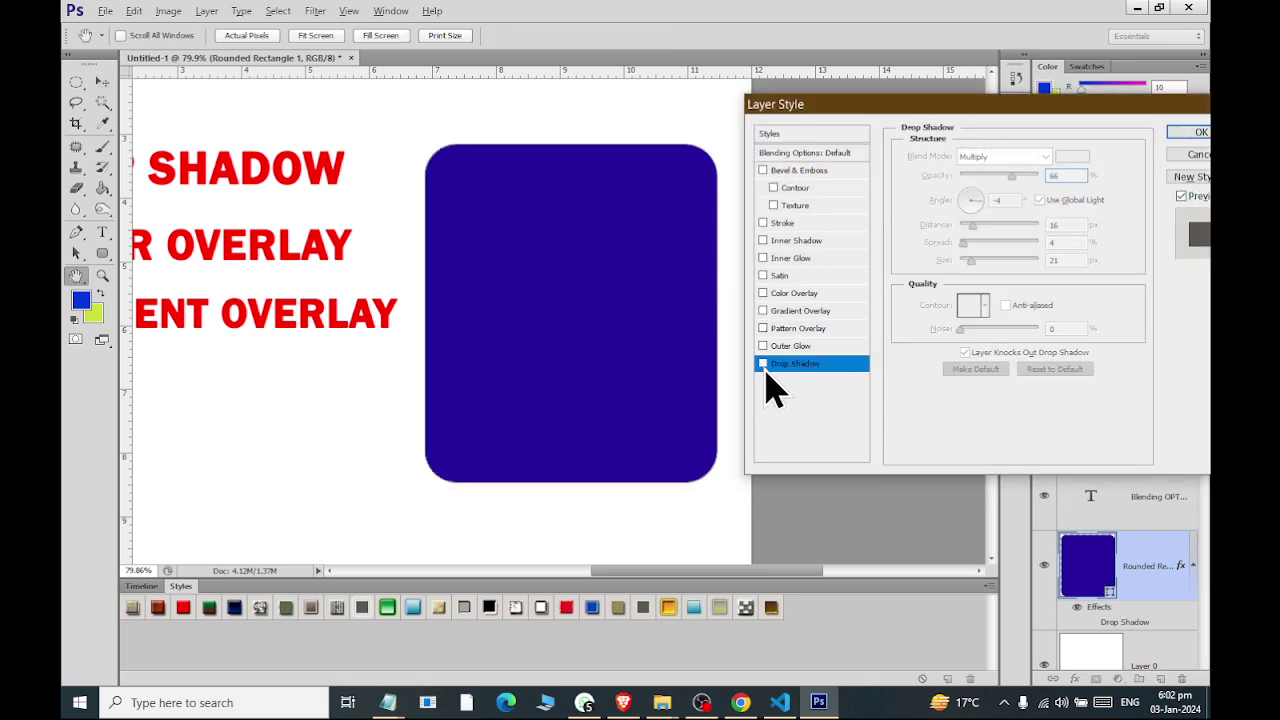
pyautogui.click(764, 365)
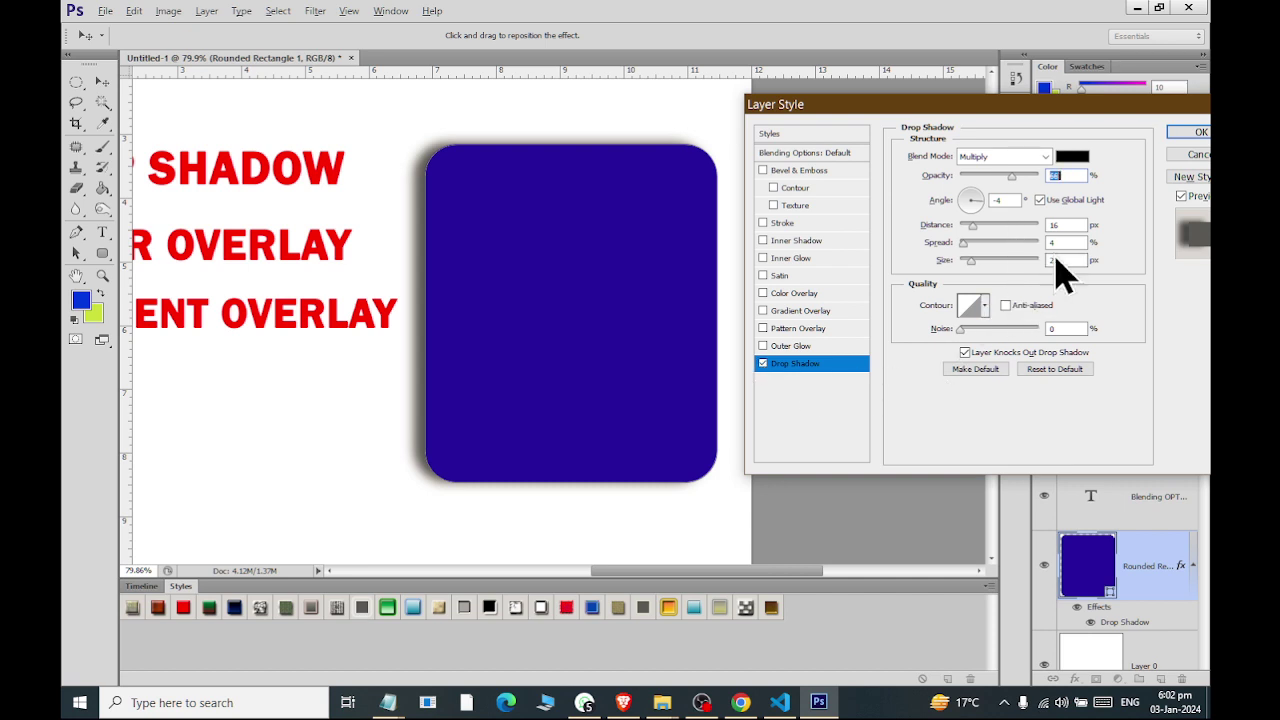
pyautogui.click(1200, 133)
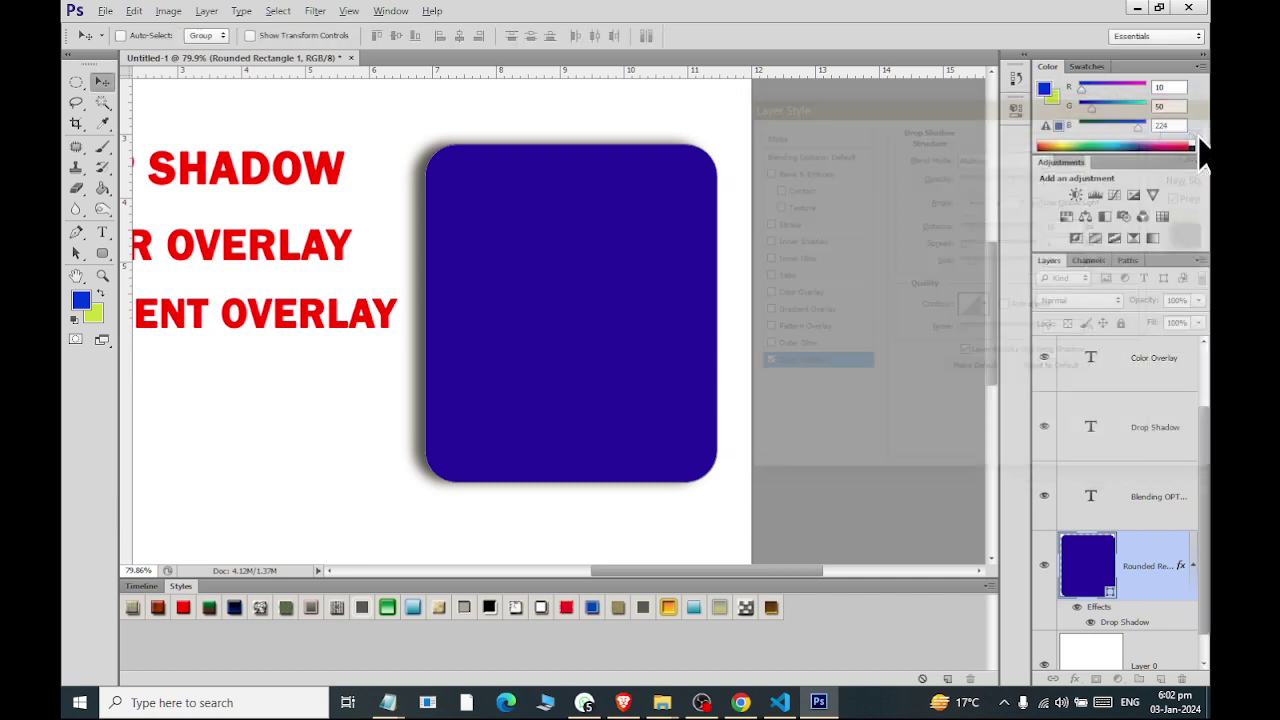
# Change the rounded rectangle's fill colour to green.
pyautogui.doubleClick(1092, 580)
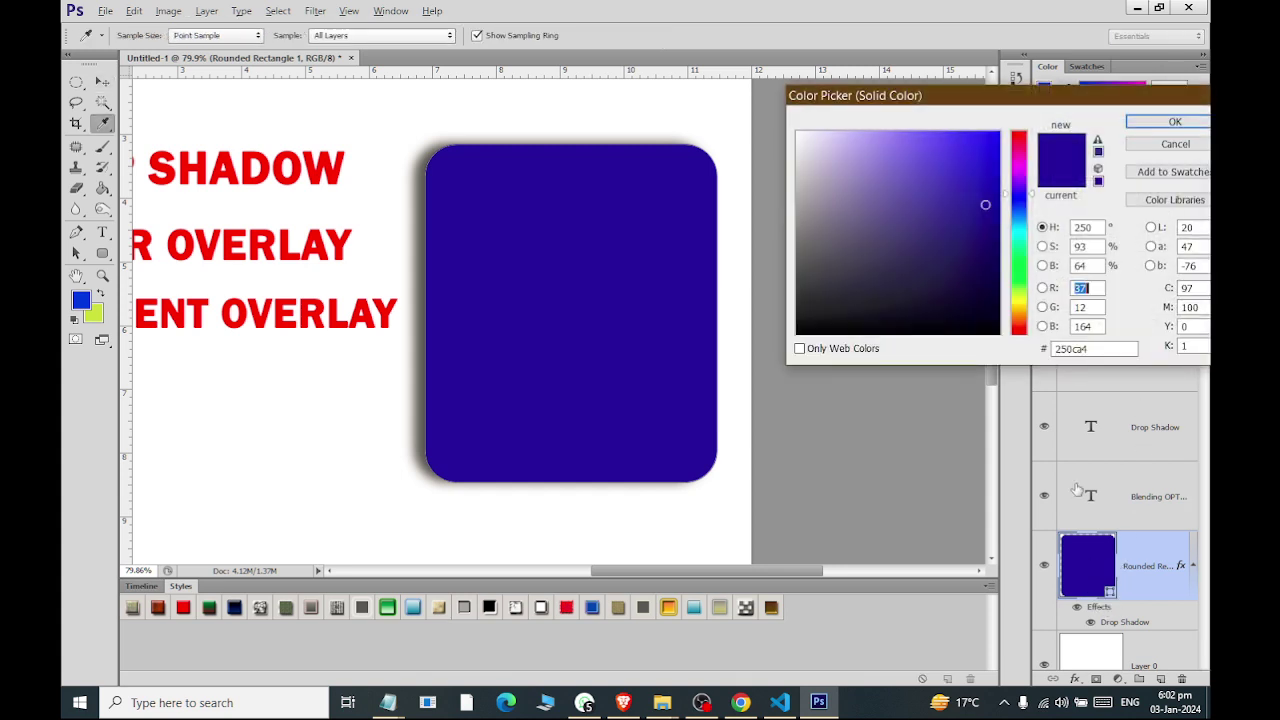
pyautogui.click(1018, 249)
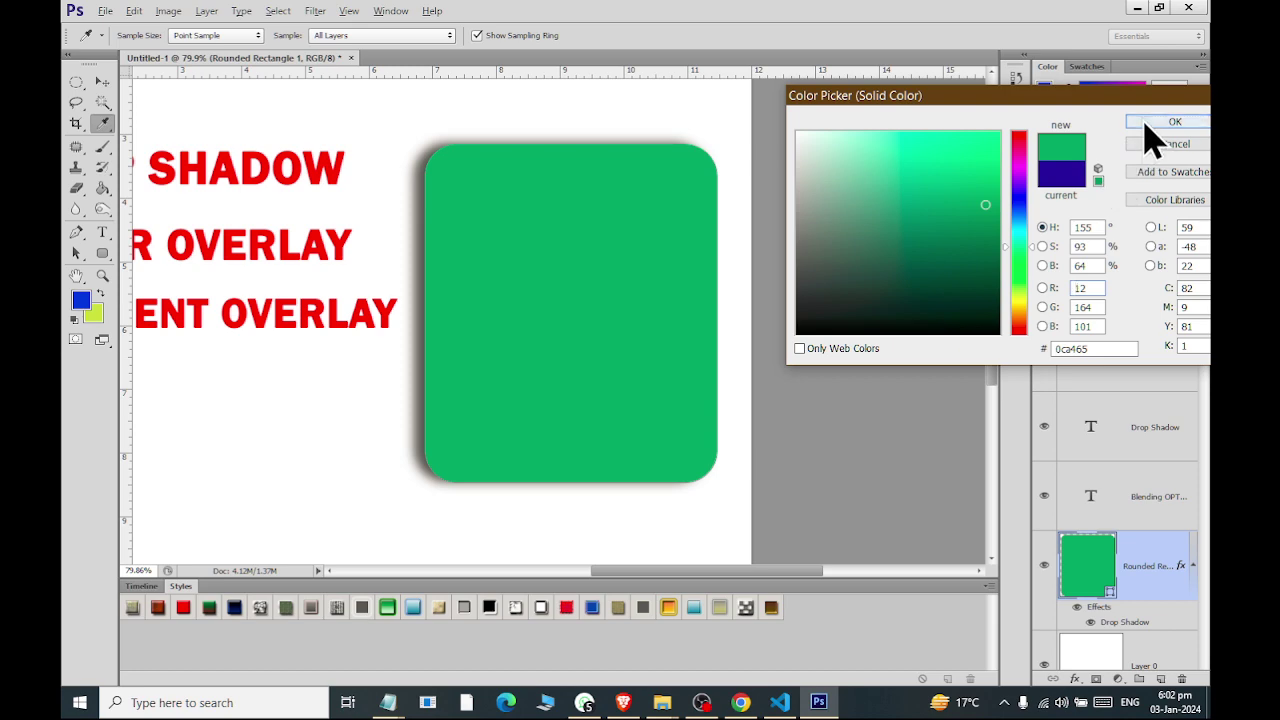
pyautogui.click(1160, 122)
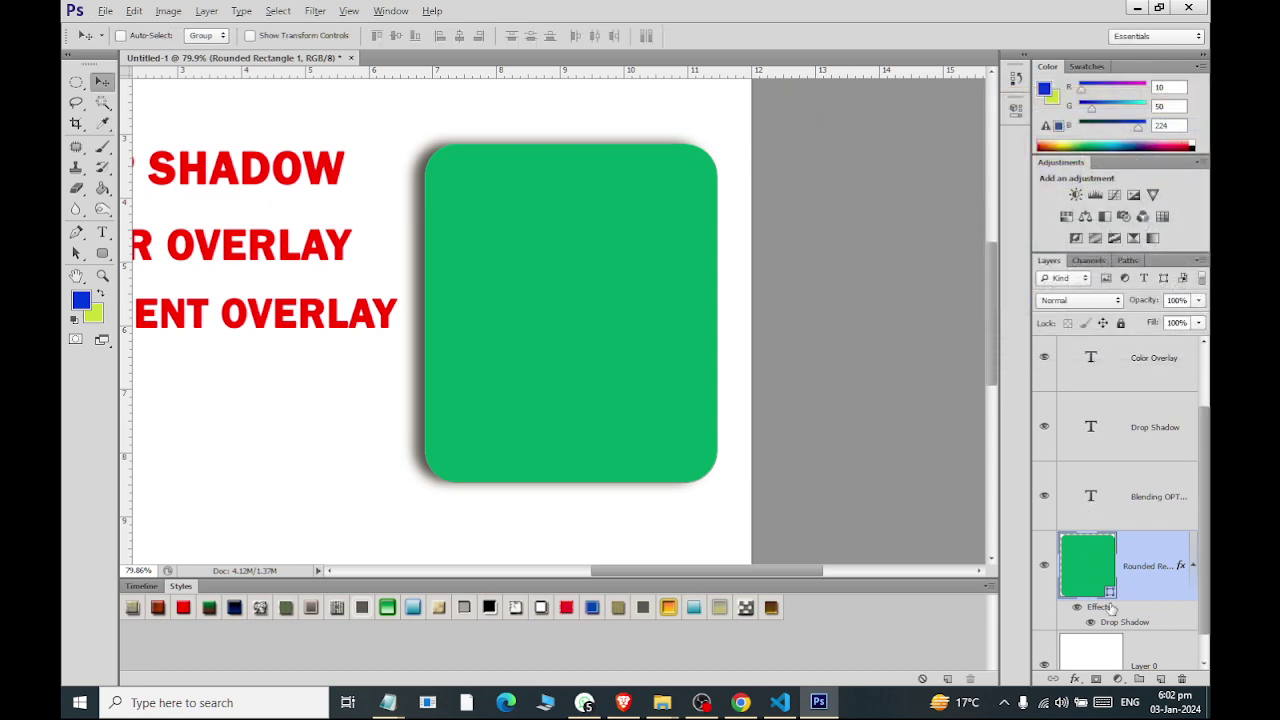
# Add a bright green #30ff00 Color Overlay at 100% opacity to the rectangle.
pyautogui.doubleClick(1052, 508)
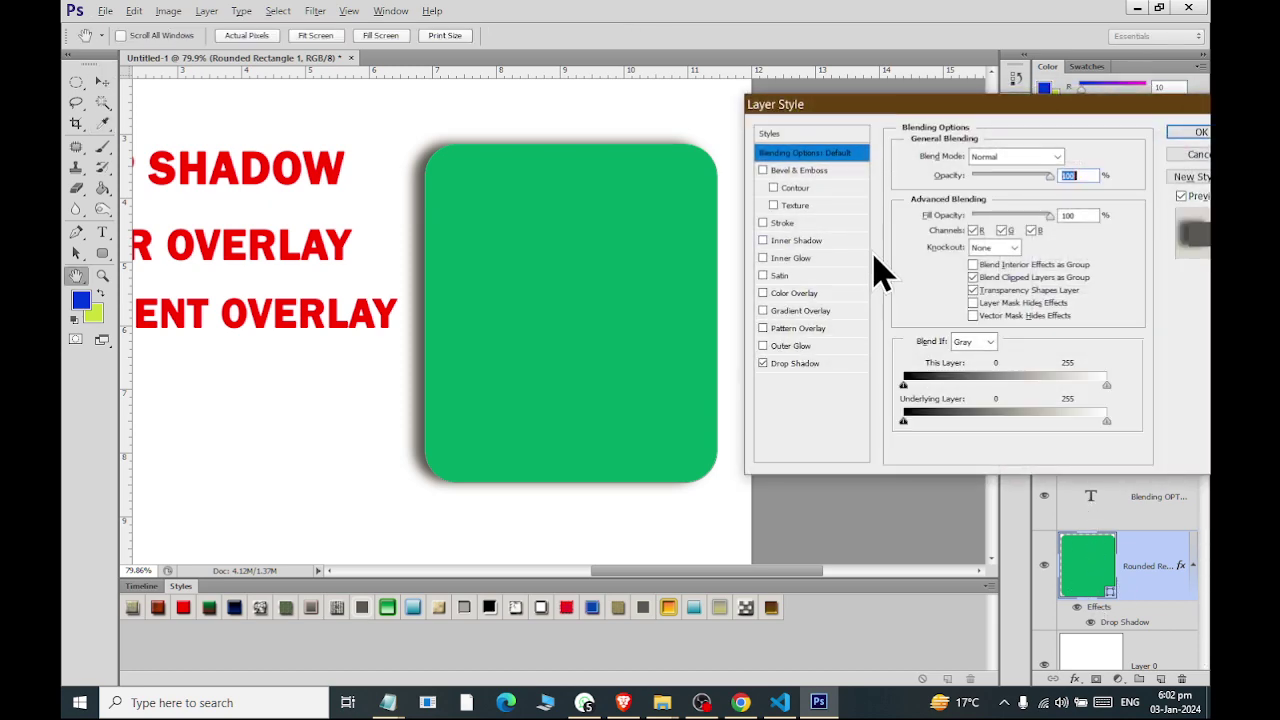
pyautogui.click(790, 295)
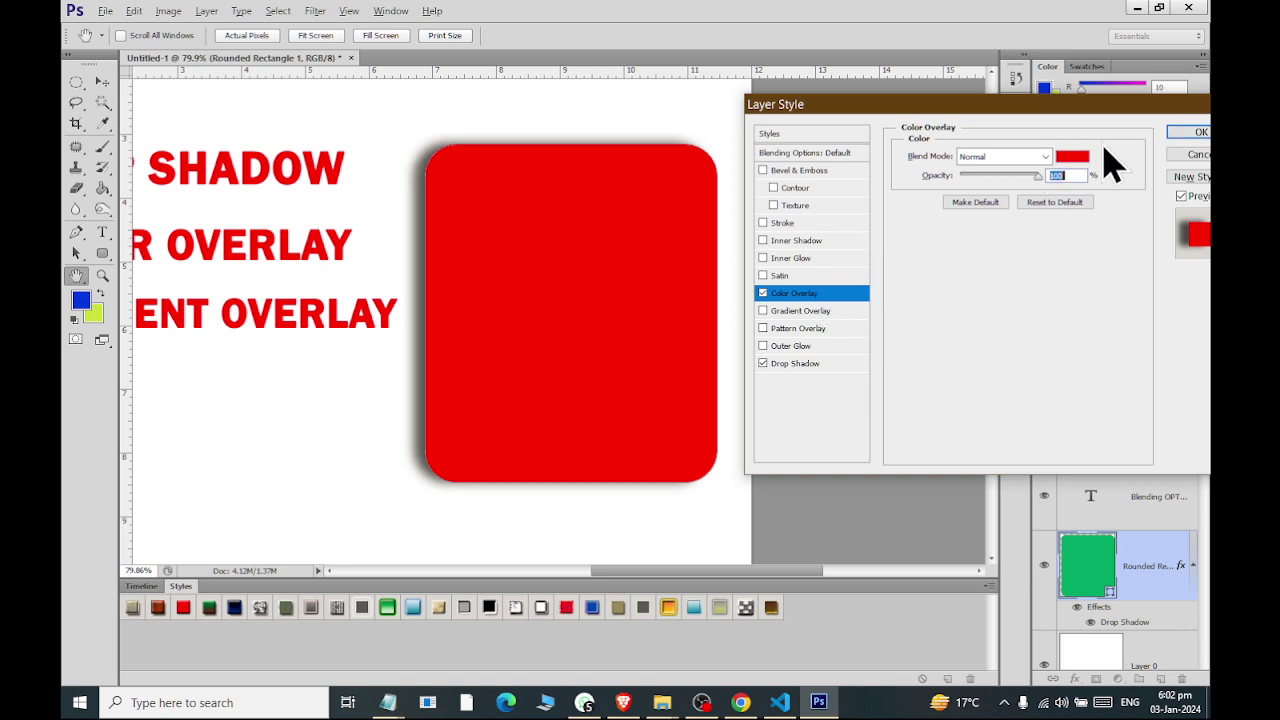
pyautogui.click(1075, 160)
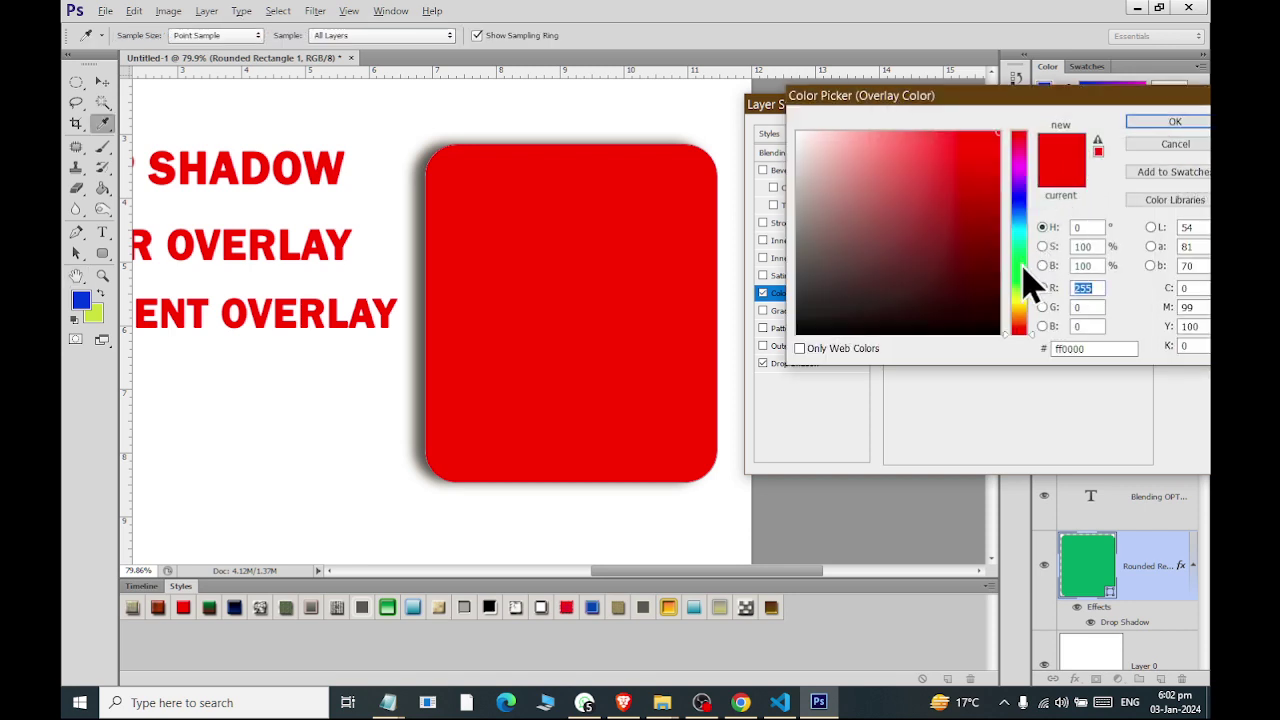
pyautogui.click(1019, 280)
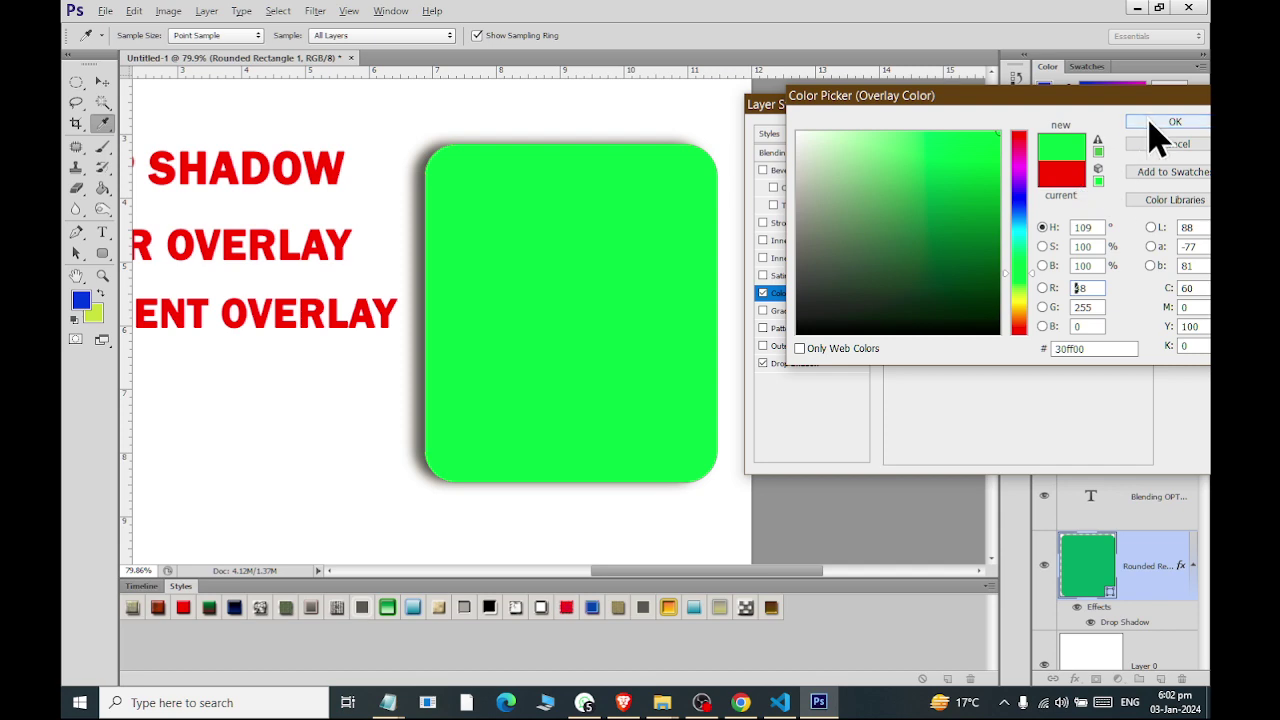
pyautogui.click(1149, 121)
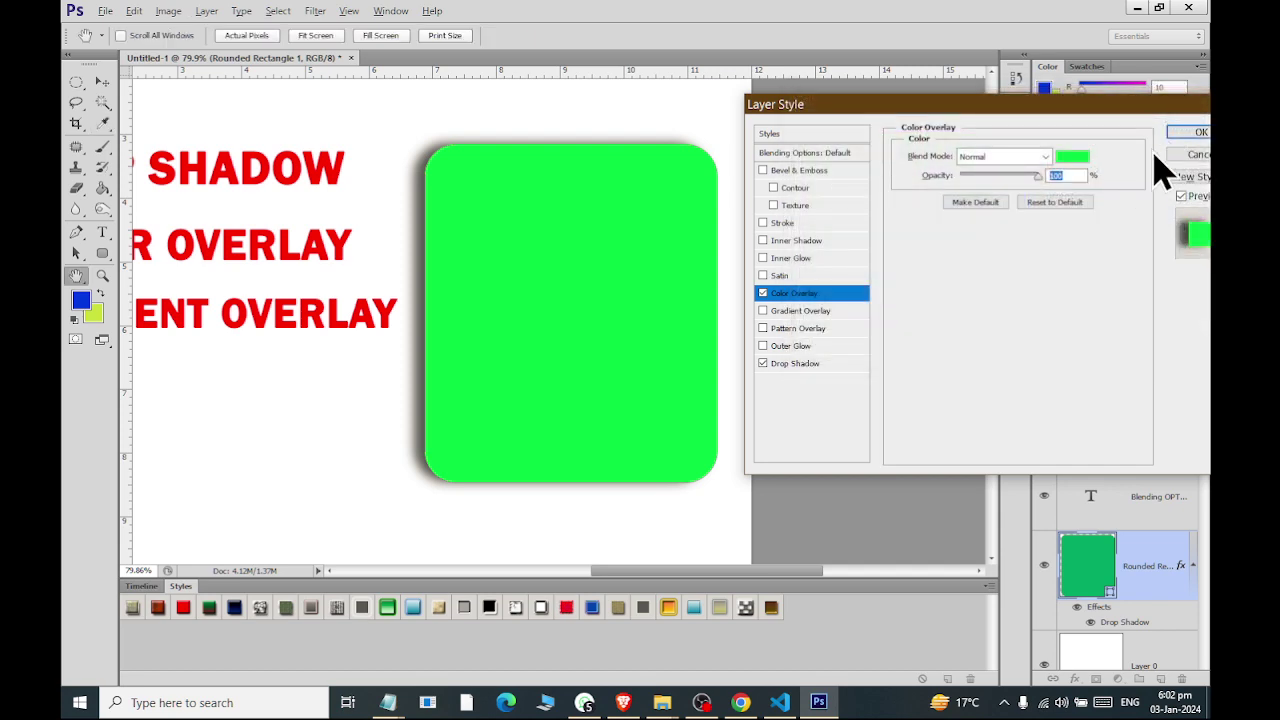
pyautogui.click(1195, 133)
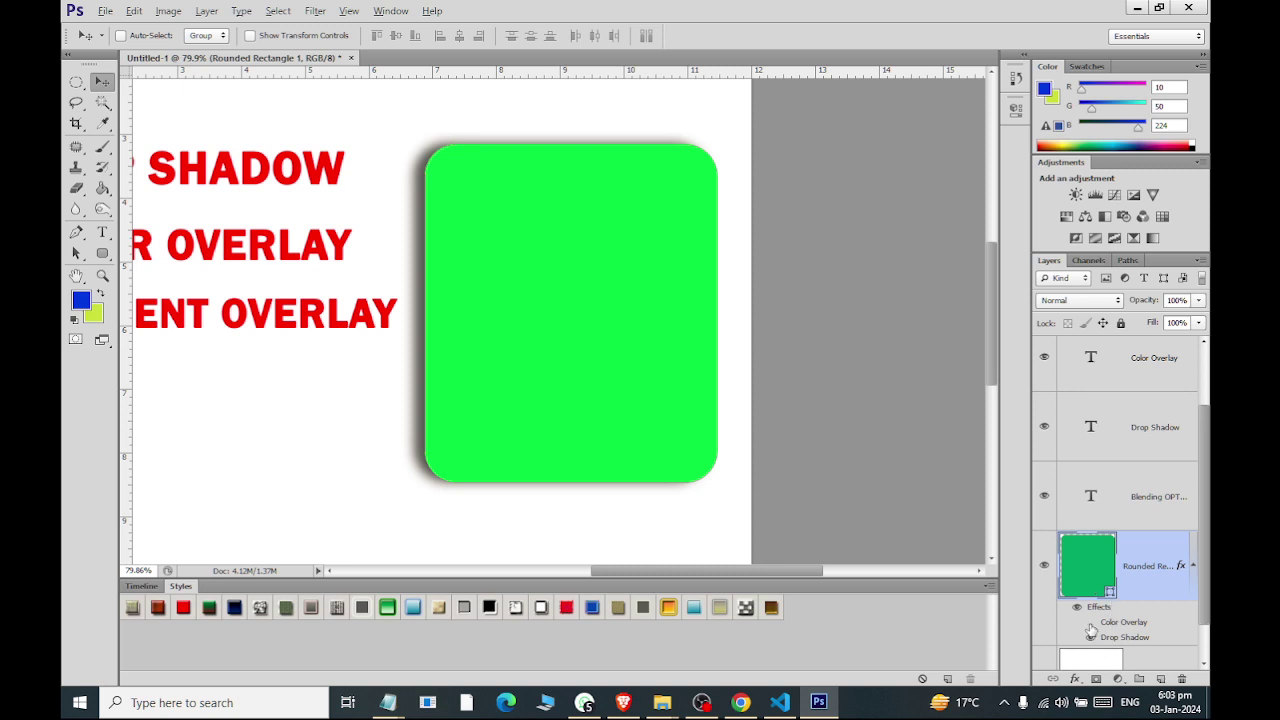
# Lower the rectangle's green Color Overlay opacity slightly for a deeper green.
pyautogui.click(1090, 624)
pyautogui.click(1090, 624)
pyautogui.doubleClick(1117, 622)
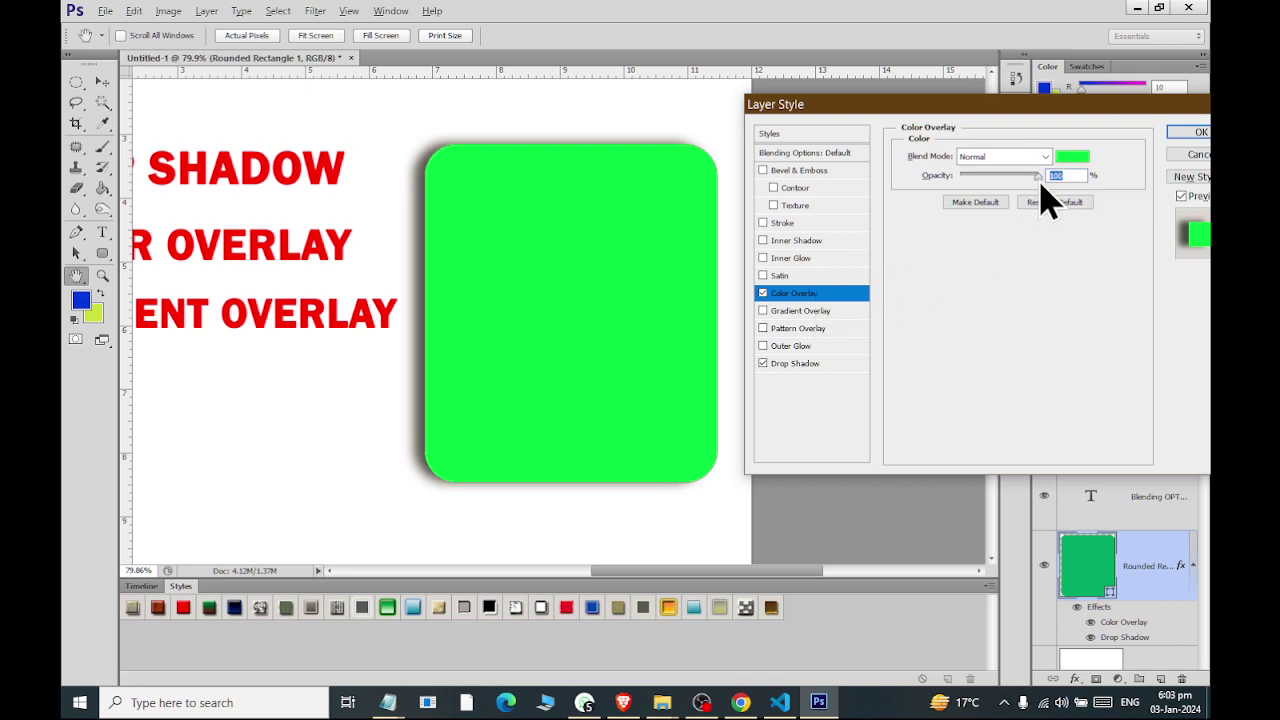
pyautogui.moveTo(1040, 181); pyautogui.dragTo(1030, 181)
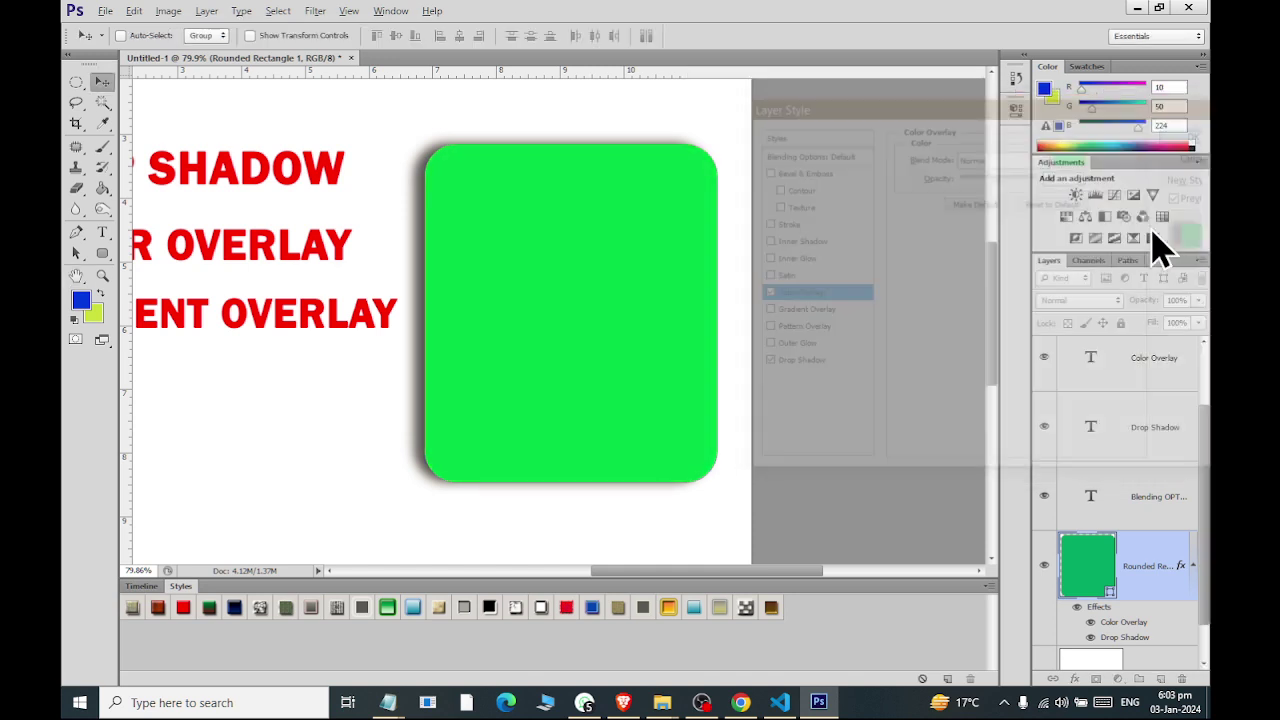
pyautogui.click(1195, 134)
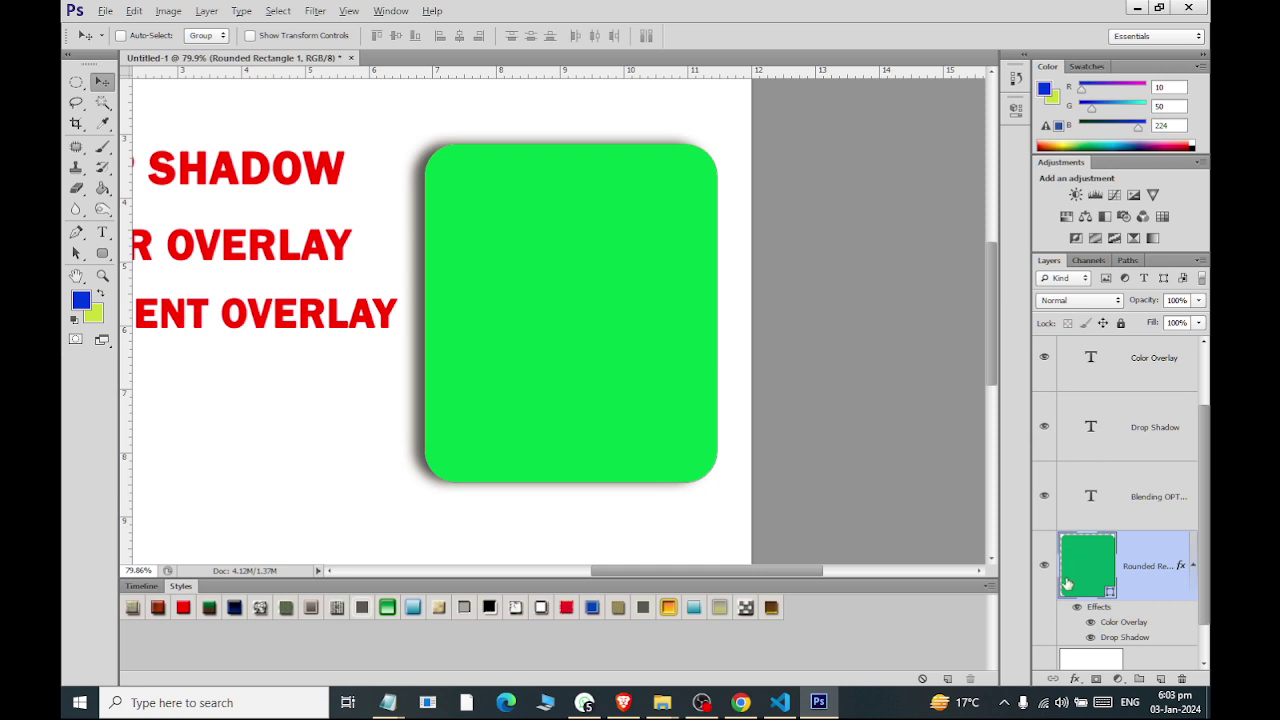
# Toggle the rectangle's Color Overlay off and on several times to compare.
pyautogui.click(1088, 627)
pyautogui.click(1090, 627)
pyautogui.click(1090, 622)
pyautogui.click(1090, 623)
pyautogui.click(1090, 623)
pyautogui.click(1090, 623)
# Change the Color Overlay to dark blue at lowered opacity so the rectangle looks teal.
pyautogui.doubleClick(1140, 590)
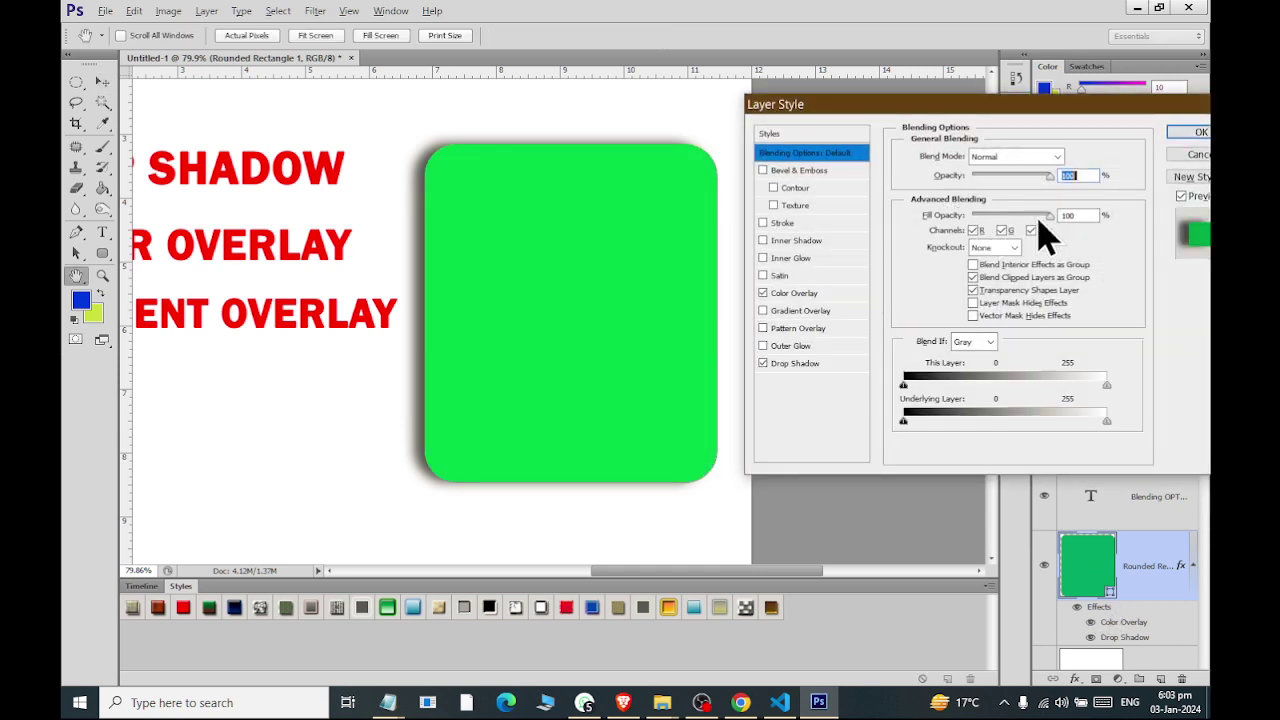
pyautogui.click(795, 293)
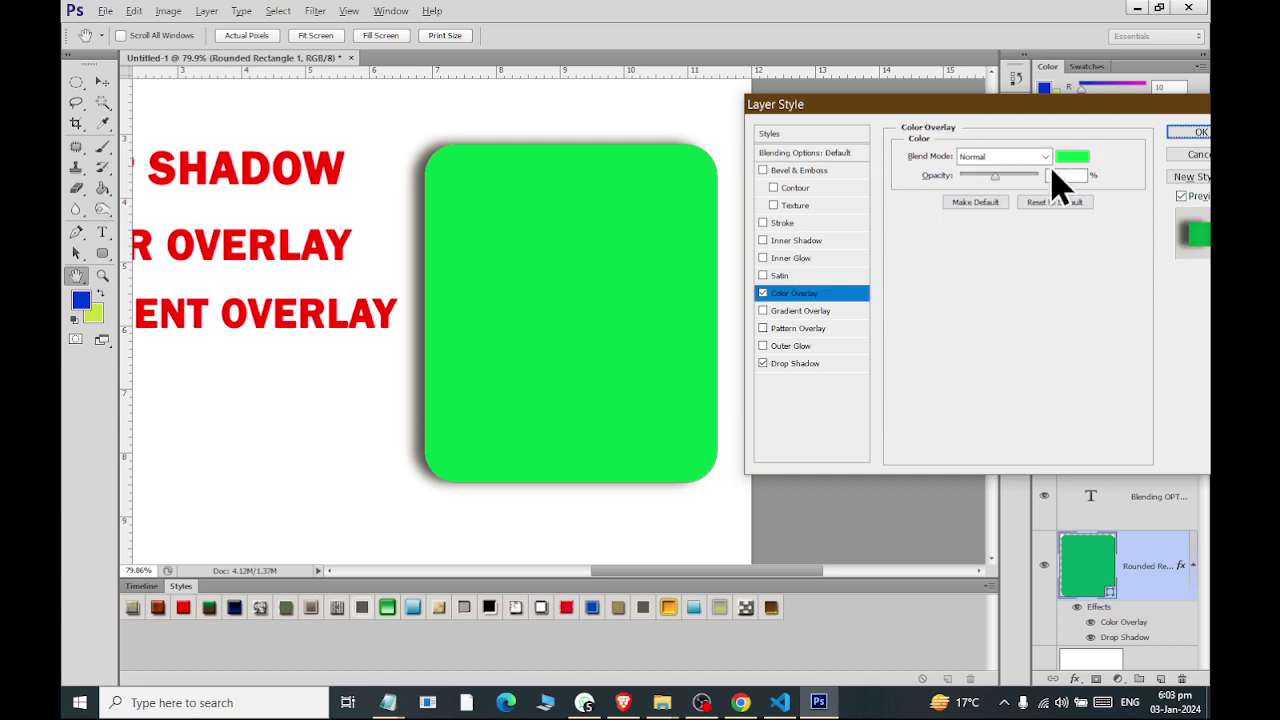
pyautogui.click(1072, 156)
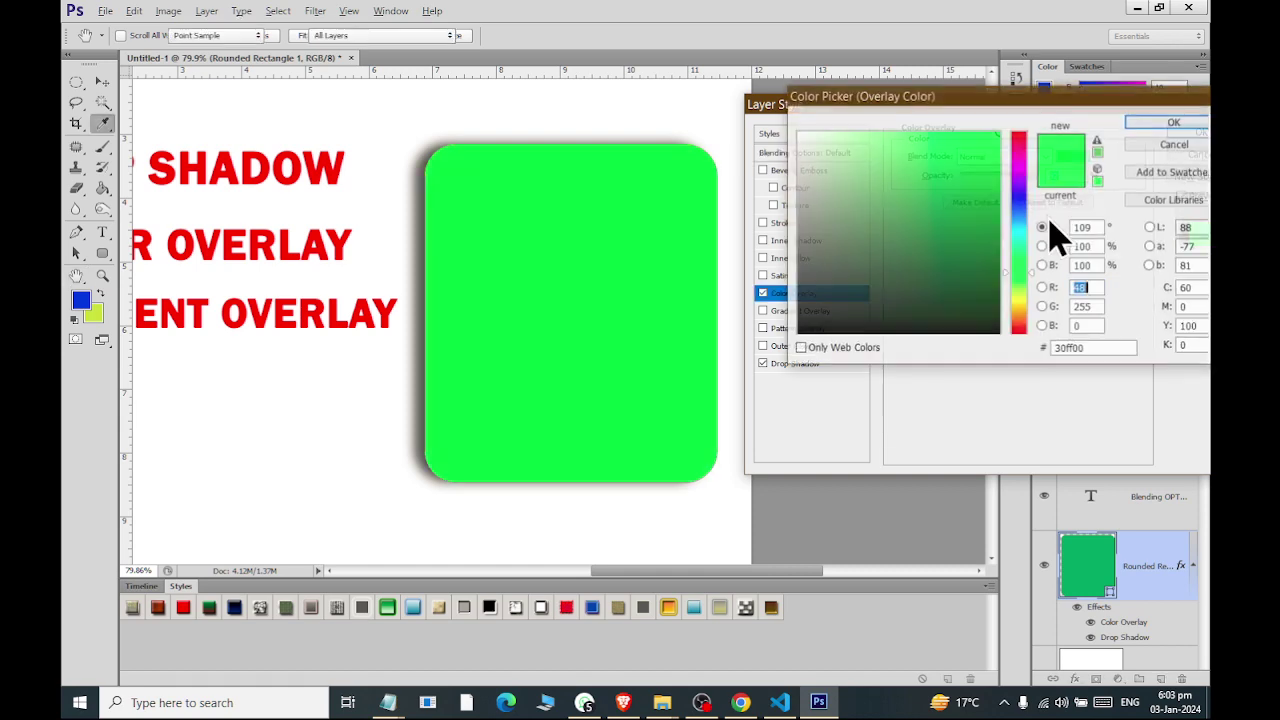
pyautogui.moveTo(1021, 330)
pyautogui.mouseDown()
pyautogui.moveTo(1032, 220)
pyautogui.moveTo(983, 235)
pyautogui.mouseUp()
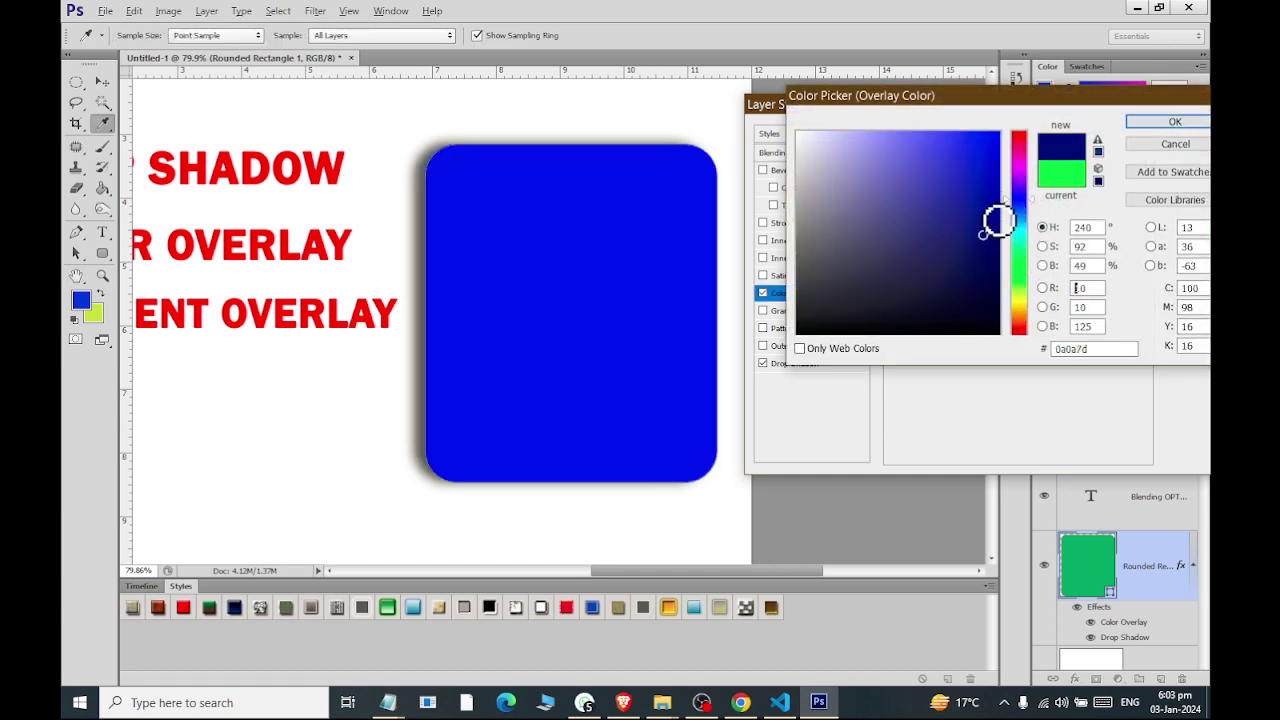
pyautogui.click(1141, 127)
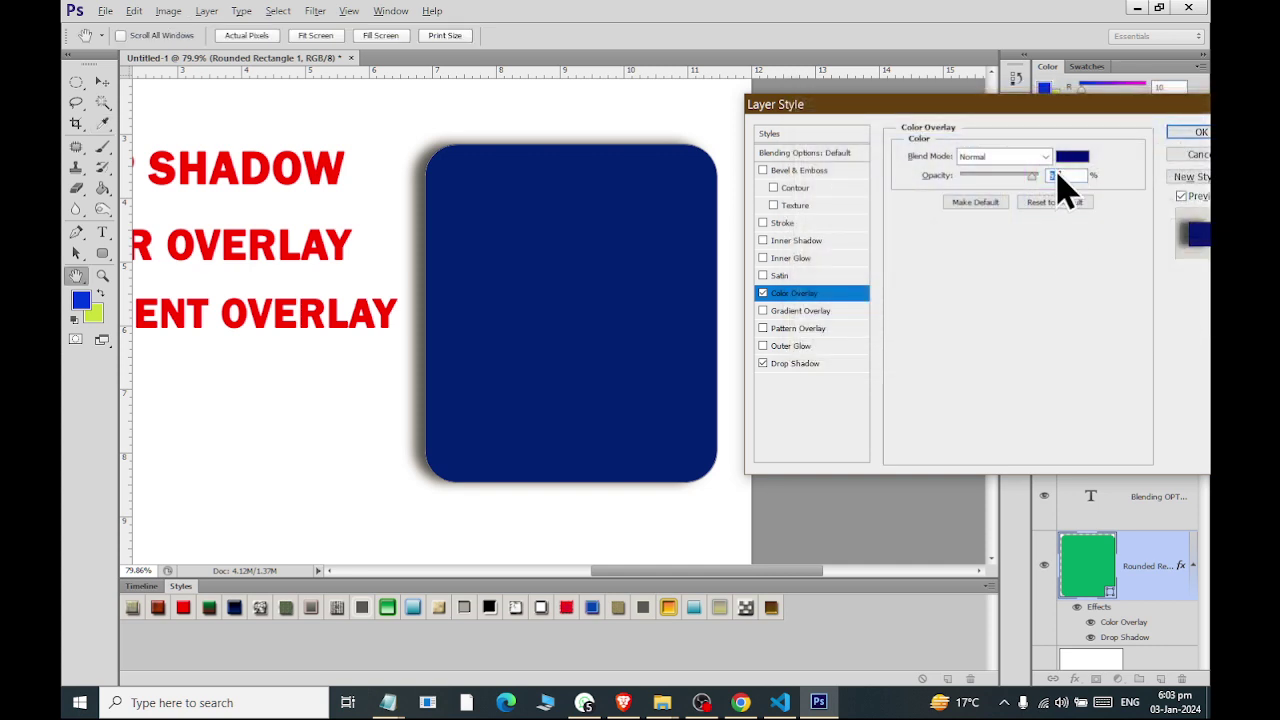
pyautogui.moveTo(1038, 178); pyautogui.dragTo(993, 171)
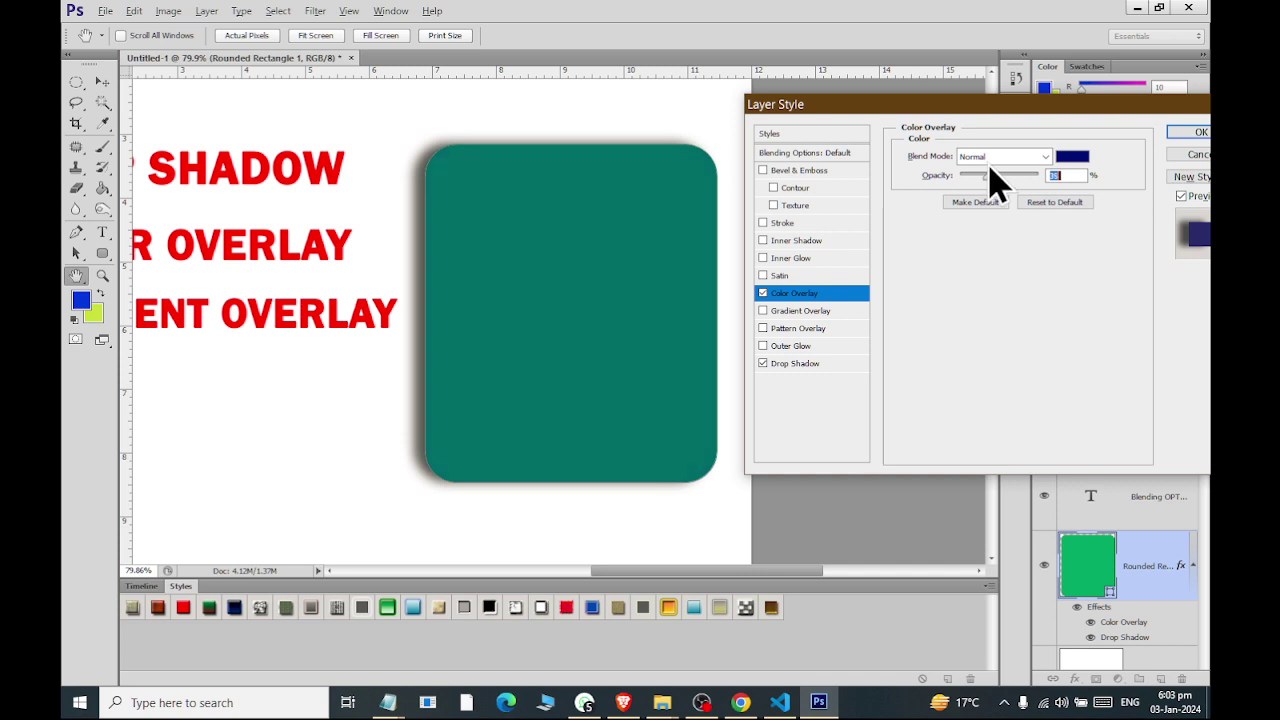
pyautogui.click(1197, 134)
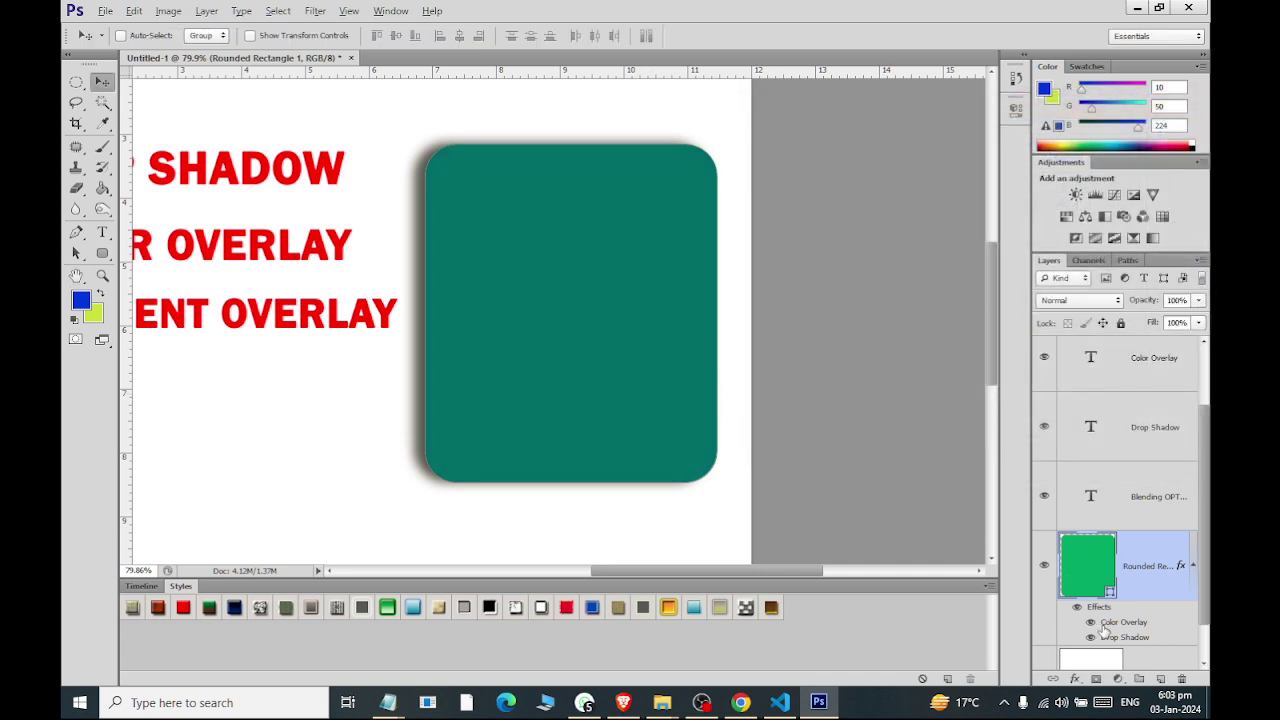
# Compare the rectangle with and without all its effects, then reopen Layer Style.
pyautogui.click(1077, 608)
pyautogui.click(1077, 608)
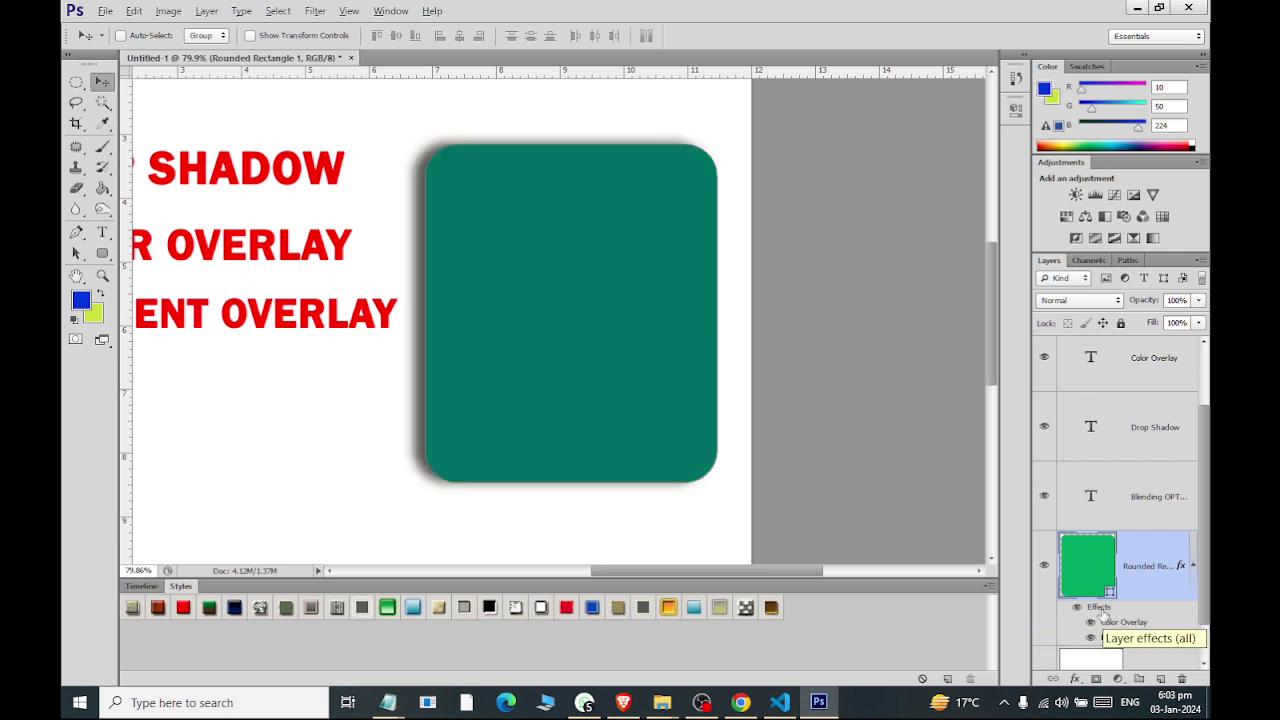
pyautogui.doubleClick(1104, 612)
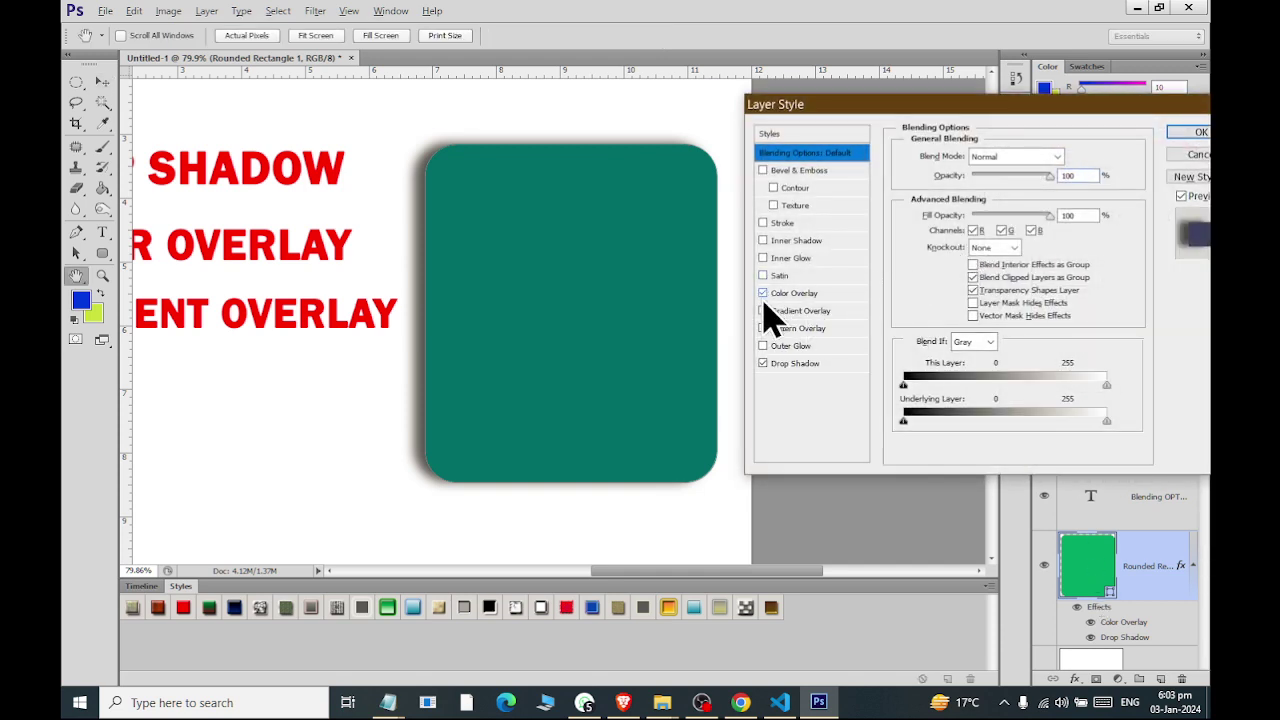
# Swap the Color Overlay for a Gradient Overlay using the red-green preset gradient.
pyautogui.click(763, 296)
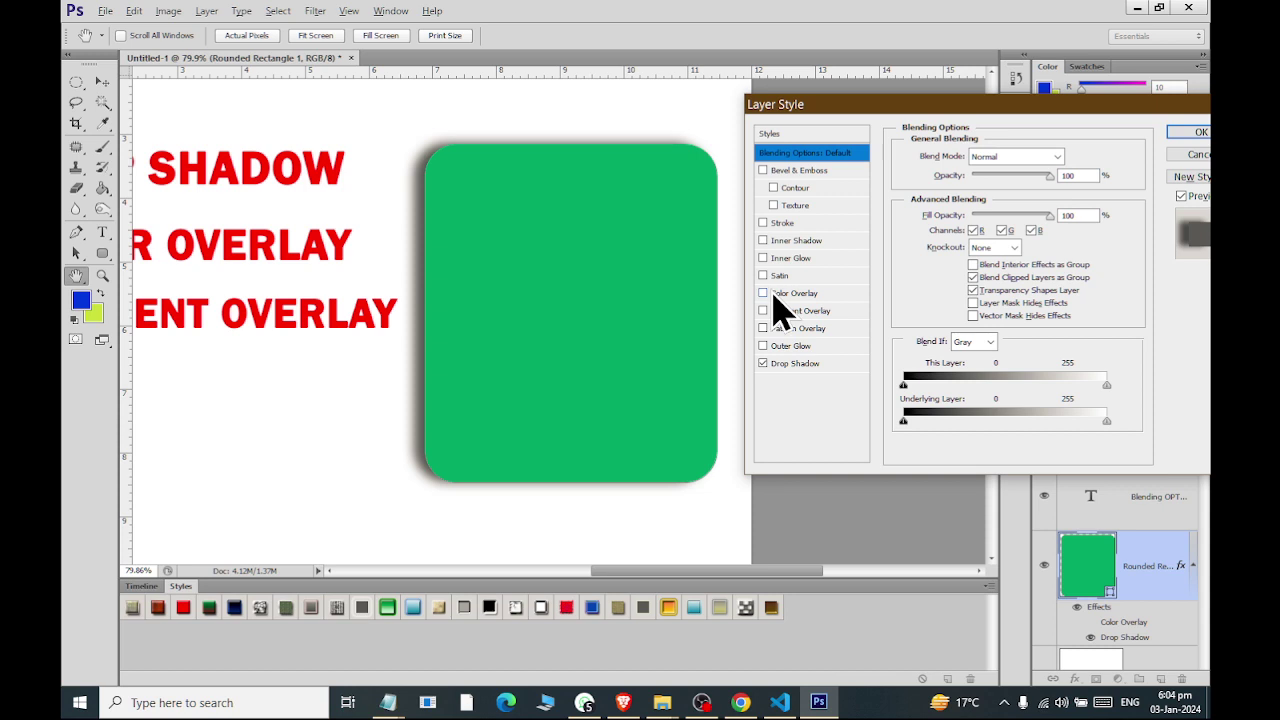
pyautogui.click(777, 314)
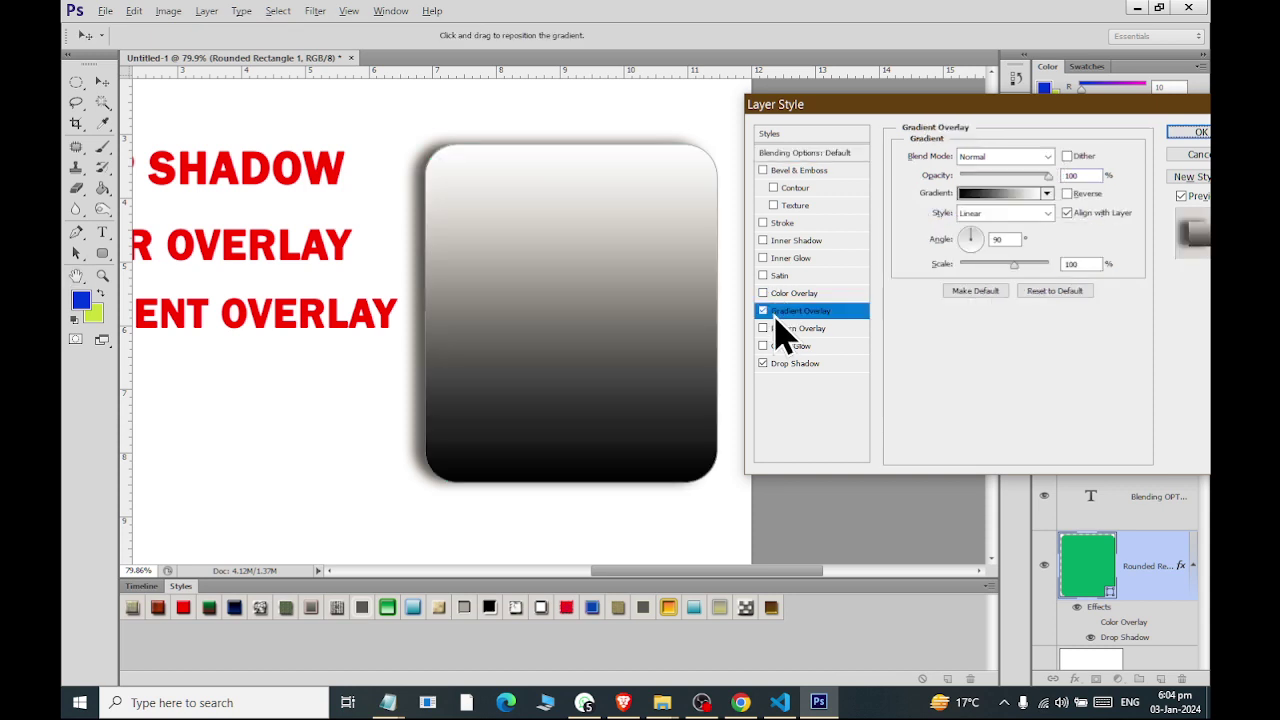
pyautogui.click(1046, 193)
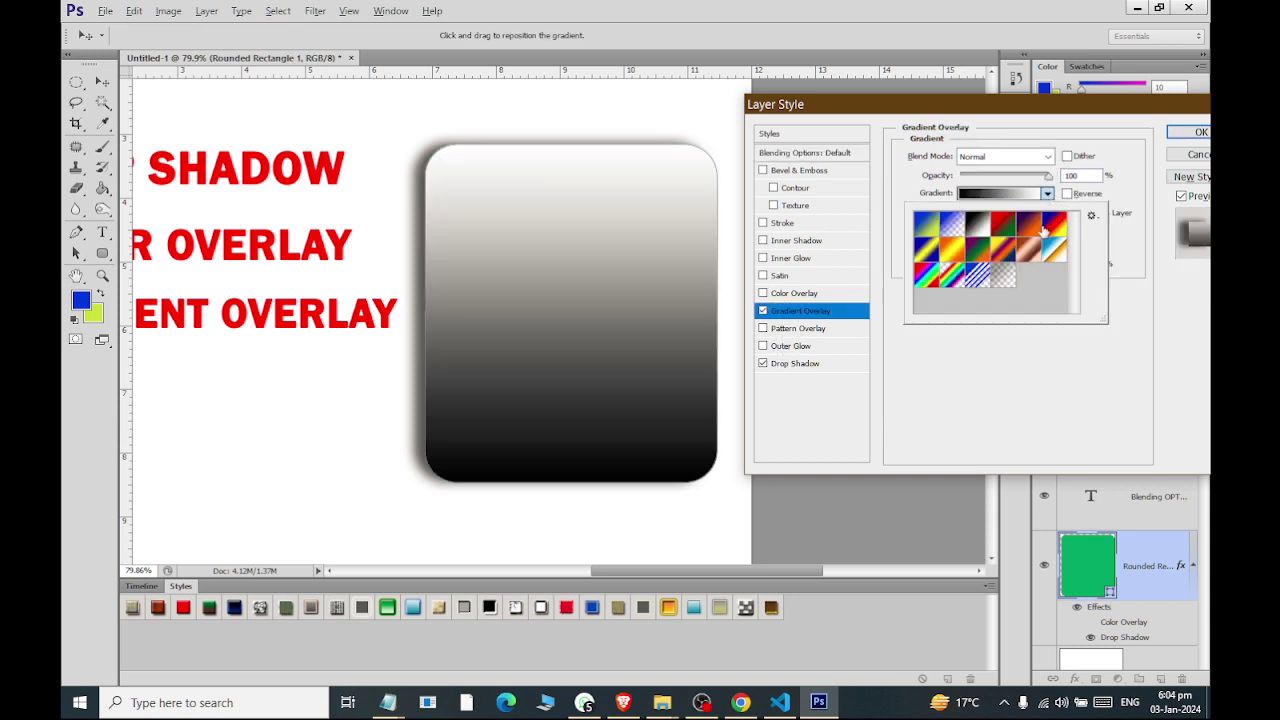
pyautogui.click(1036, 248)
pyautogui.click(990, 252)
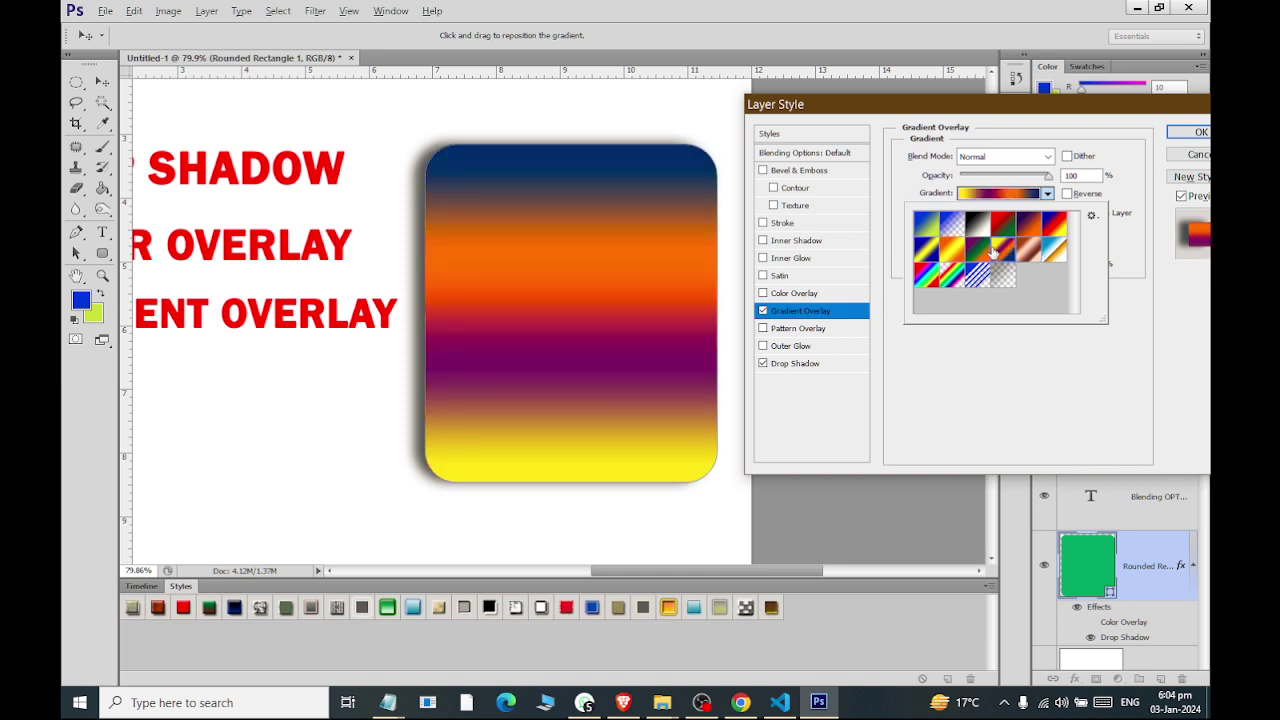
pyautogui.click(970, 256)
pyautogui.click(951, 258)
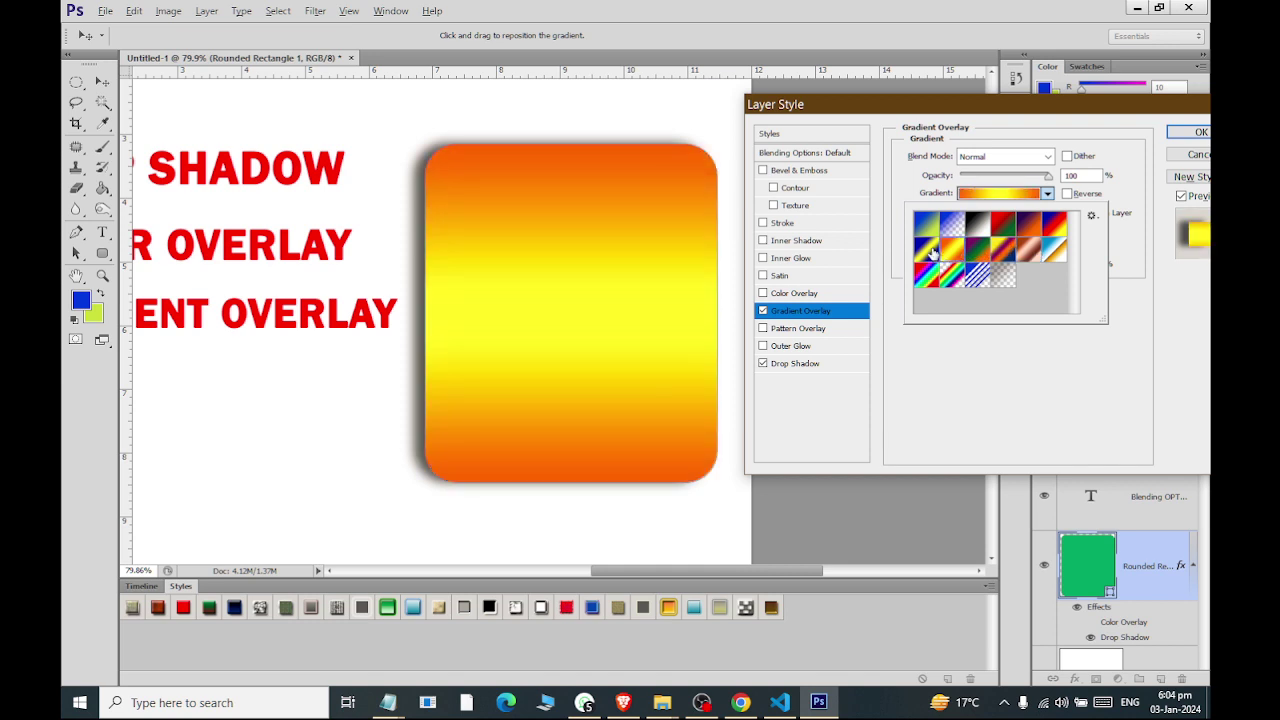
pyautogui.click(931, 254)
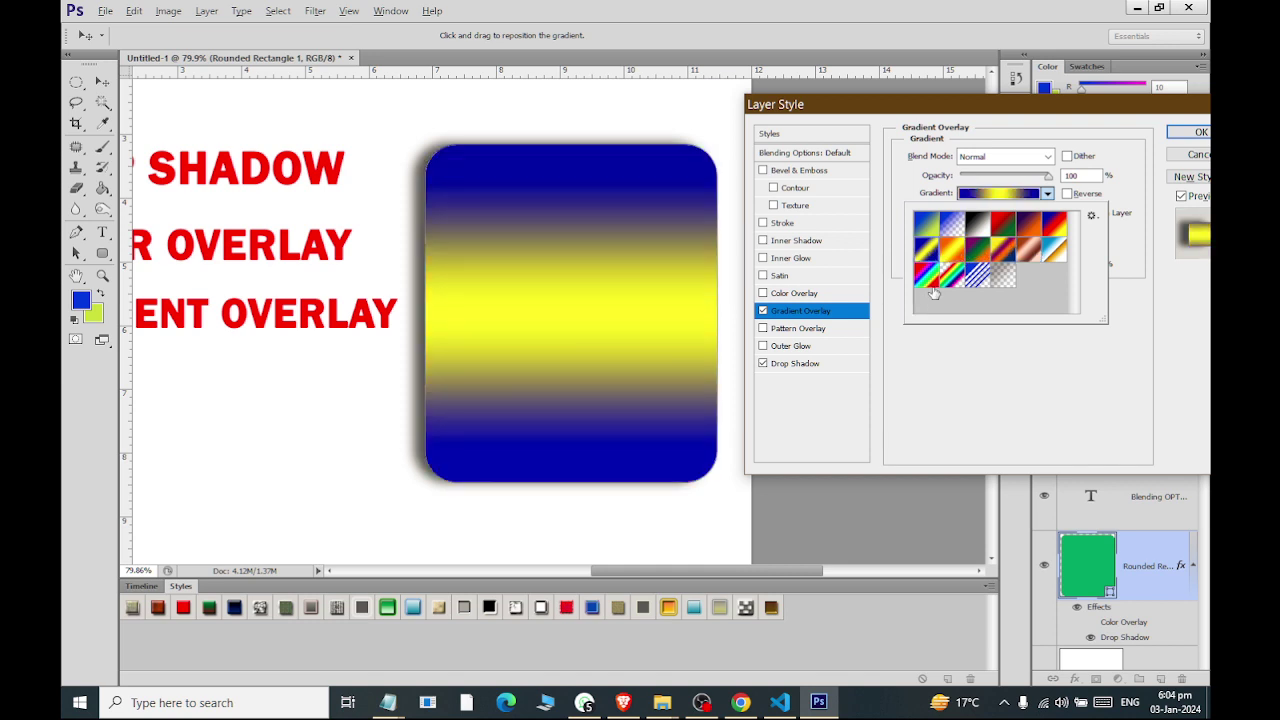
pyautogui.click(935, 230)
pyautogui.click(1025, 230)
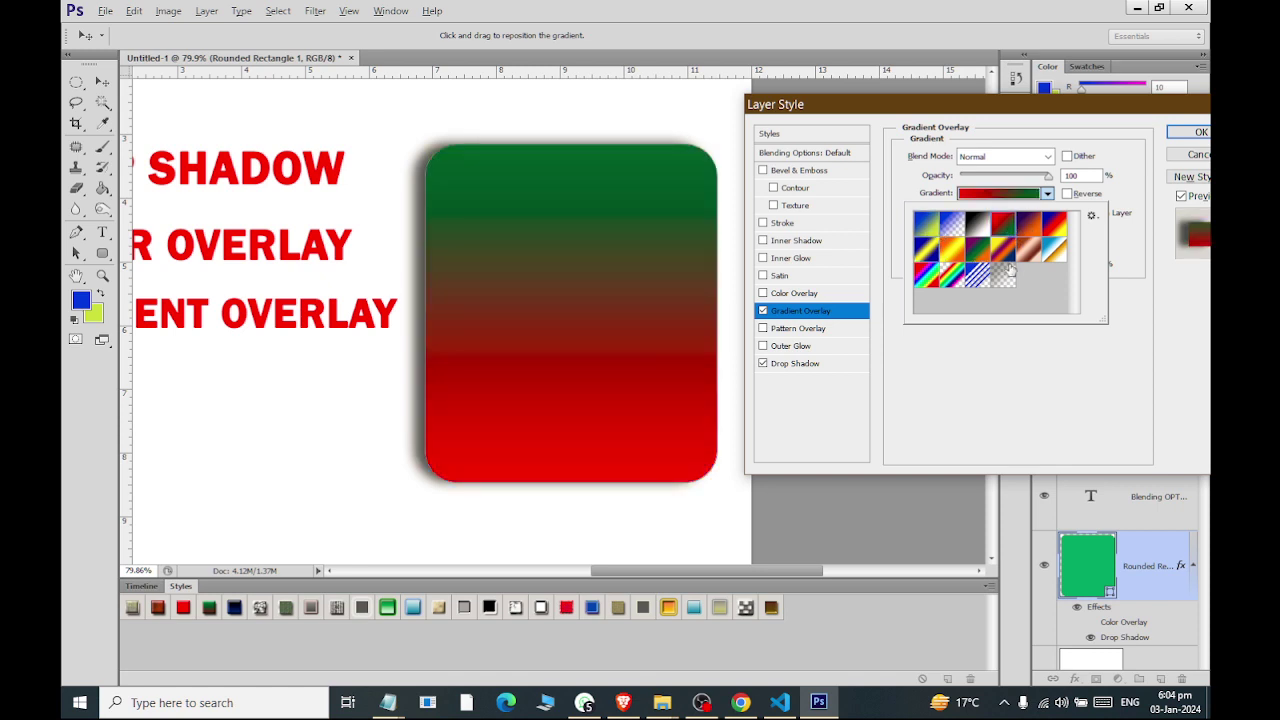
pyautogui.click(1013, 420)
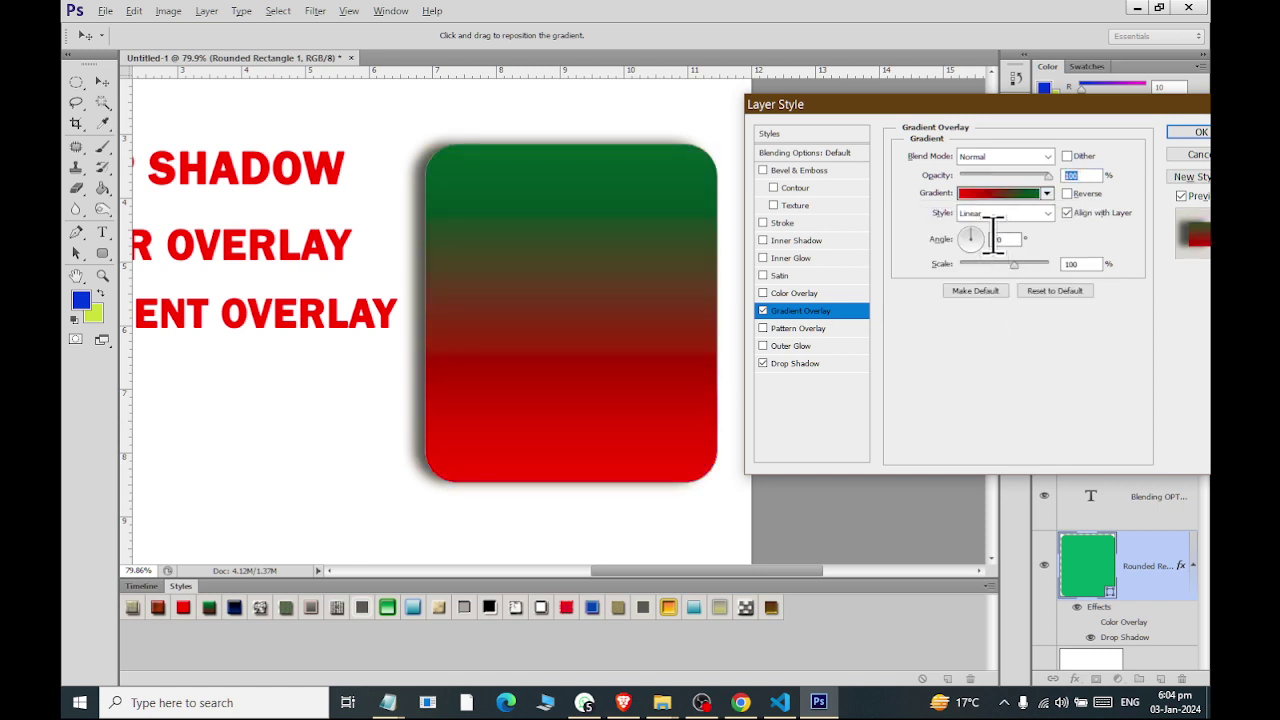
# Try radial, angle, reflected and diamond gradient styles, then return to Linear.
pyautogui.click(1046, 213)
pyautogui.click(1033, 243)
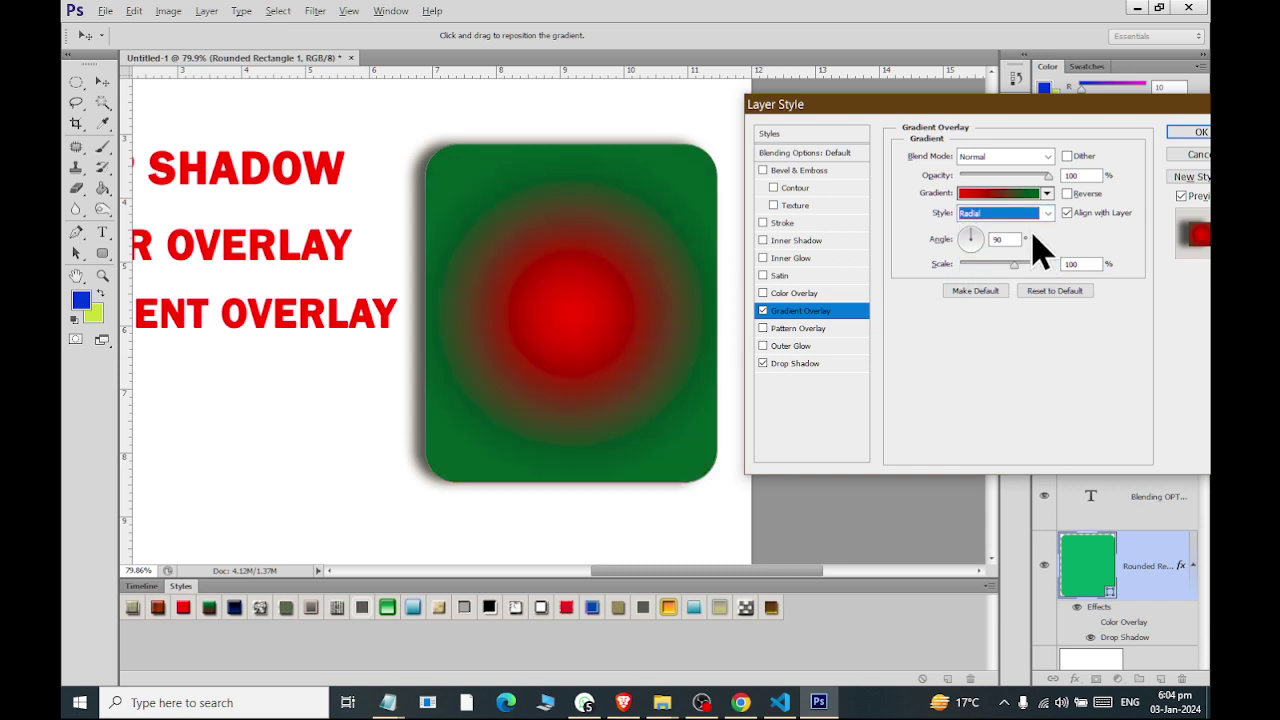
pyautogui.click(1040, 213)
pyautogui.click(1038, 255)
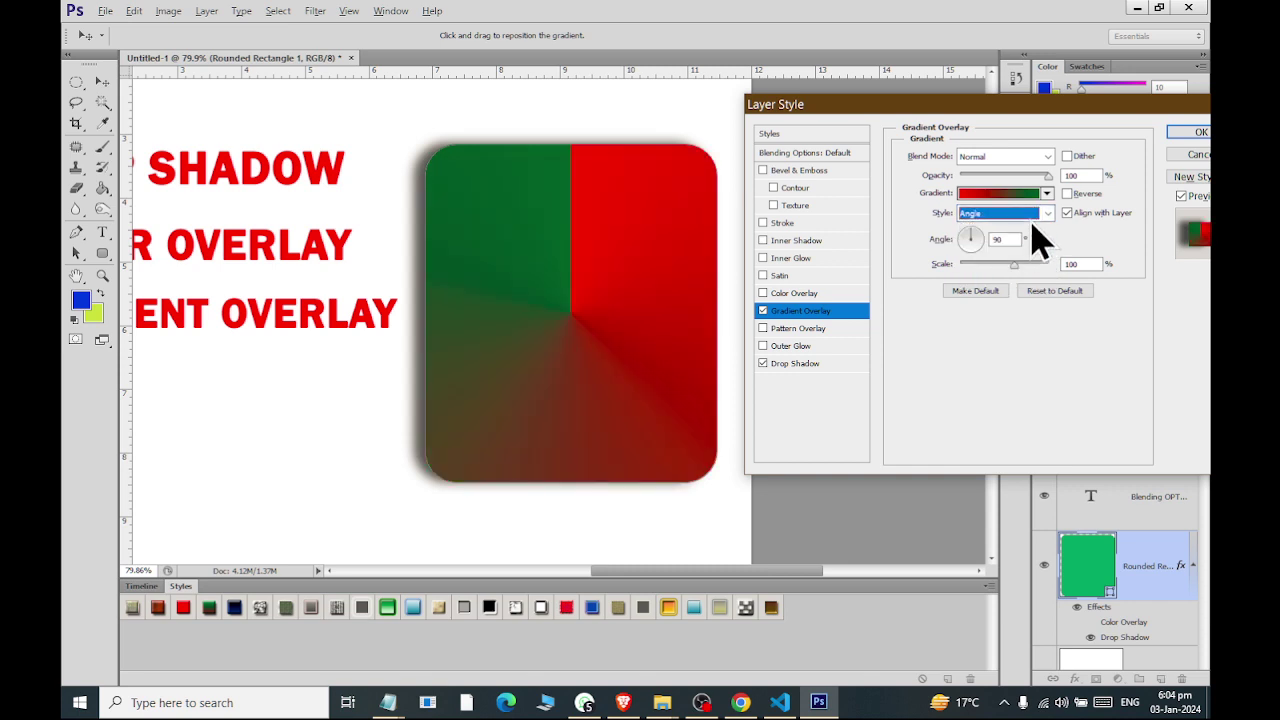
pyautogui.click(1040, 215)
pyautogui.click(1035, 268)
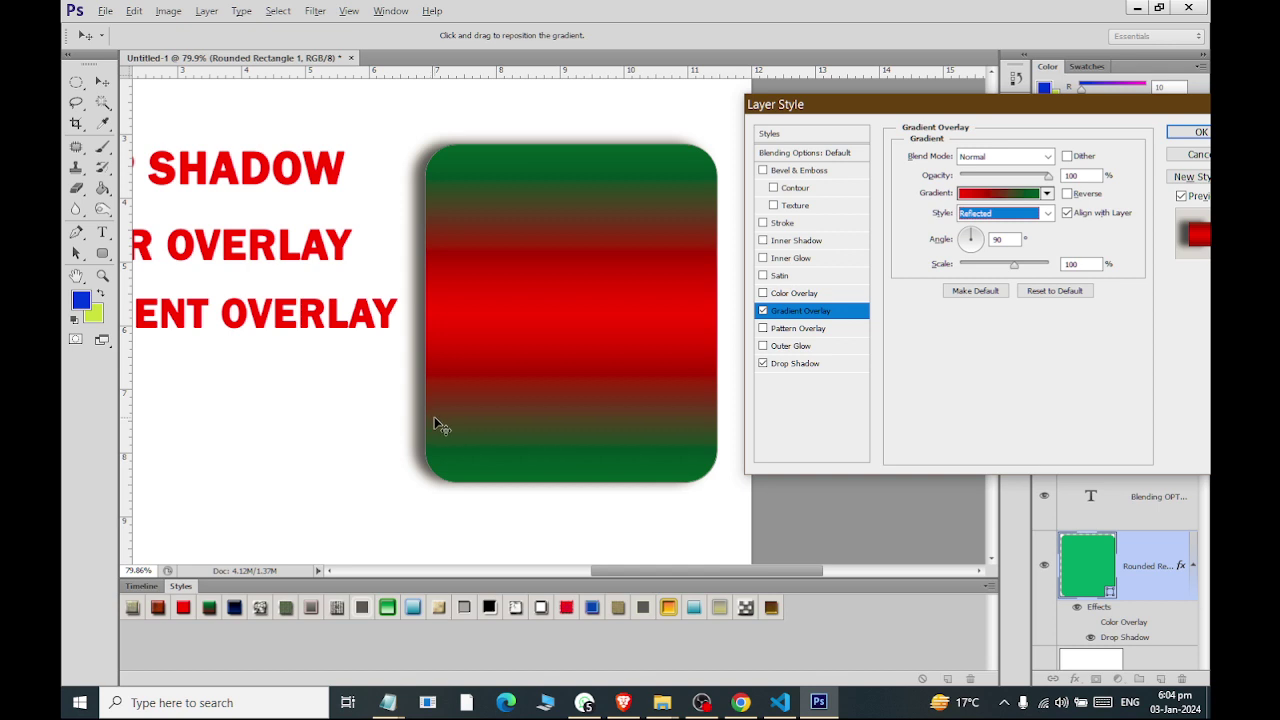
pyautogui.click(1003, 214)
pyautogui.click(1010, 278)
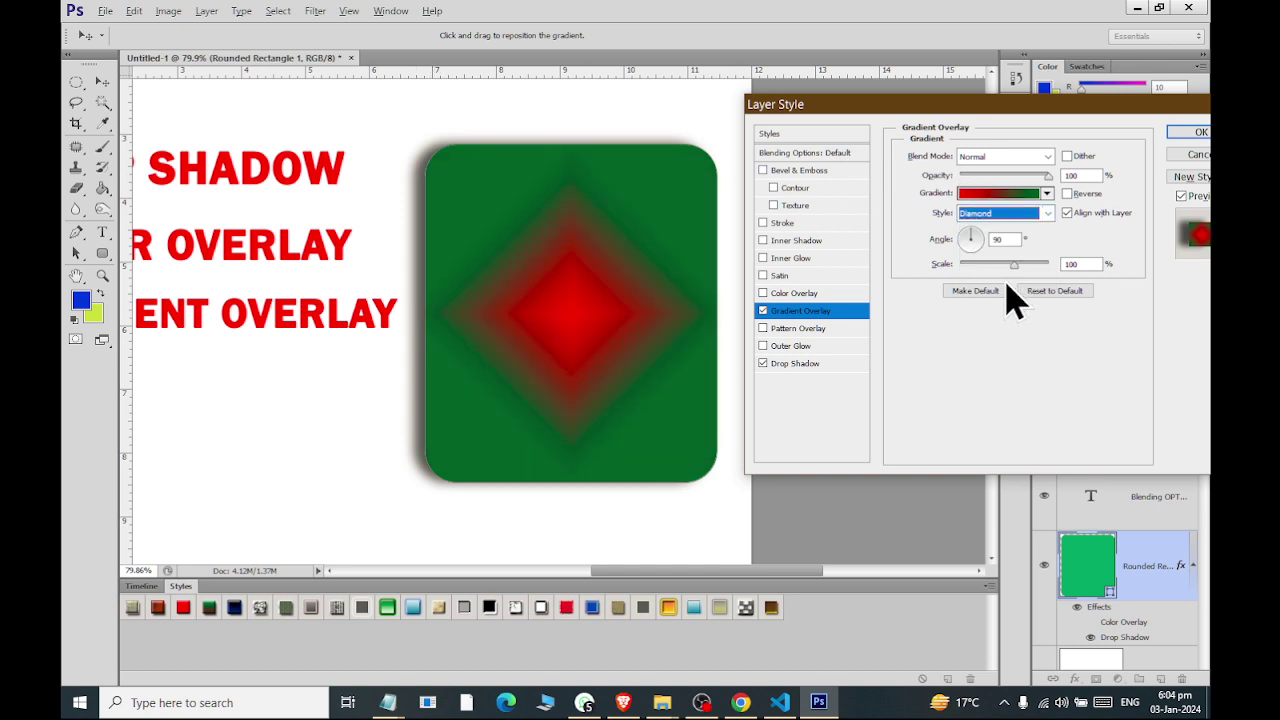
pyautogui.click(1003, 214)
pyautogui.click(1010, 236)
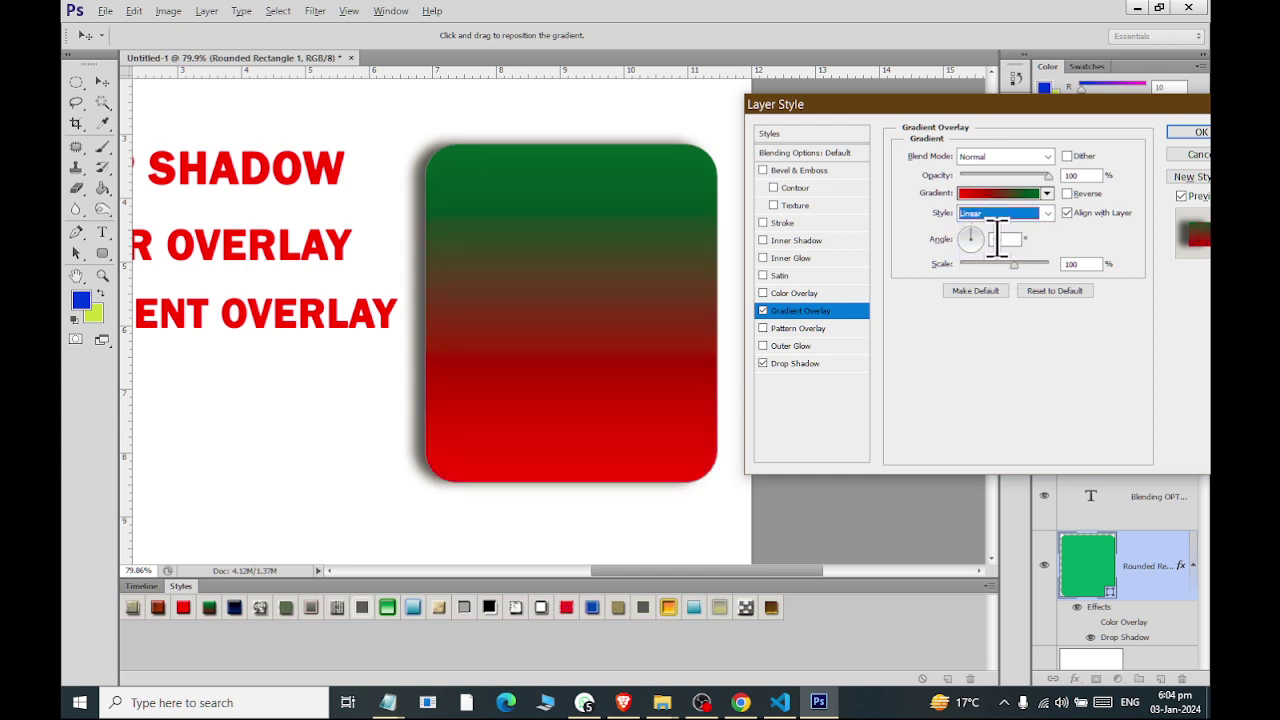
# Set the gradient angle to about 76 degrees and tune its scale for a smooth blend.
pyautogui.click(984, 250)
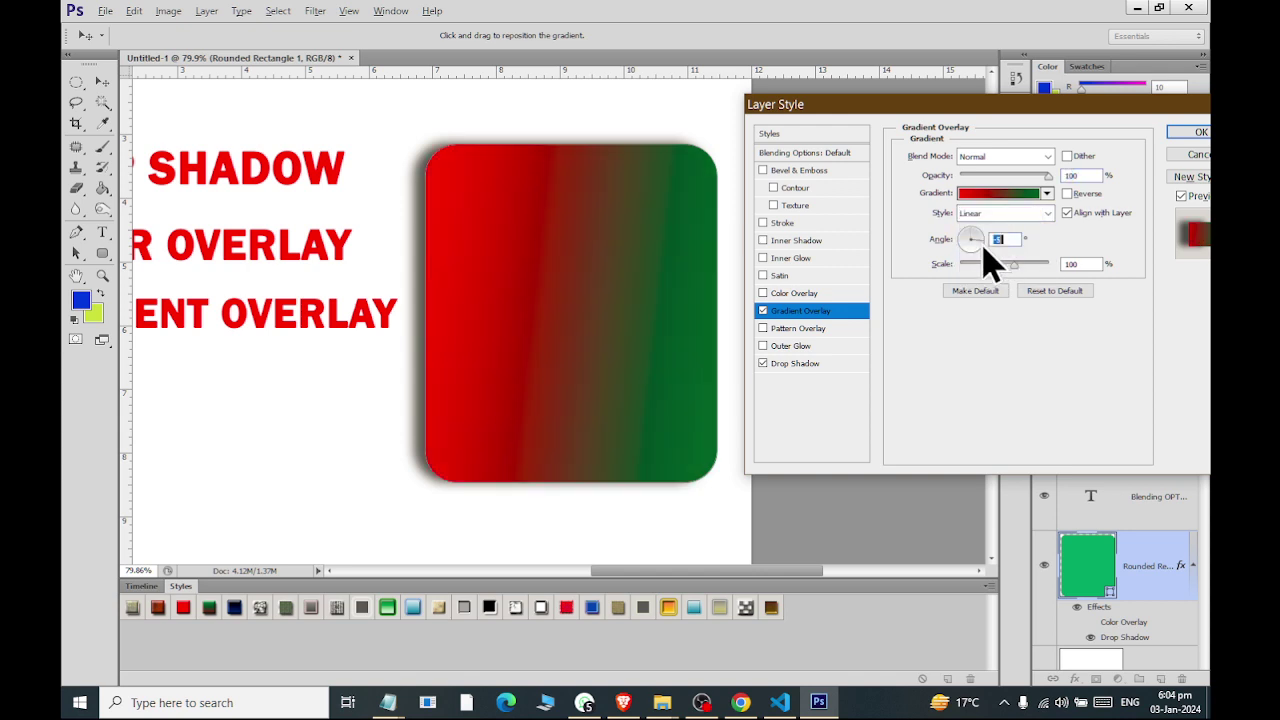
pyautogui.click(964, 248)
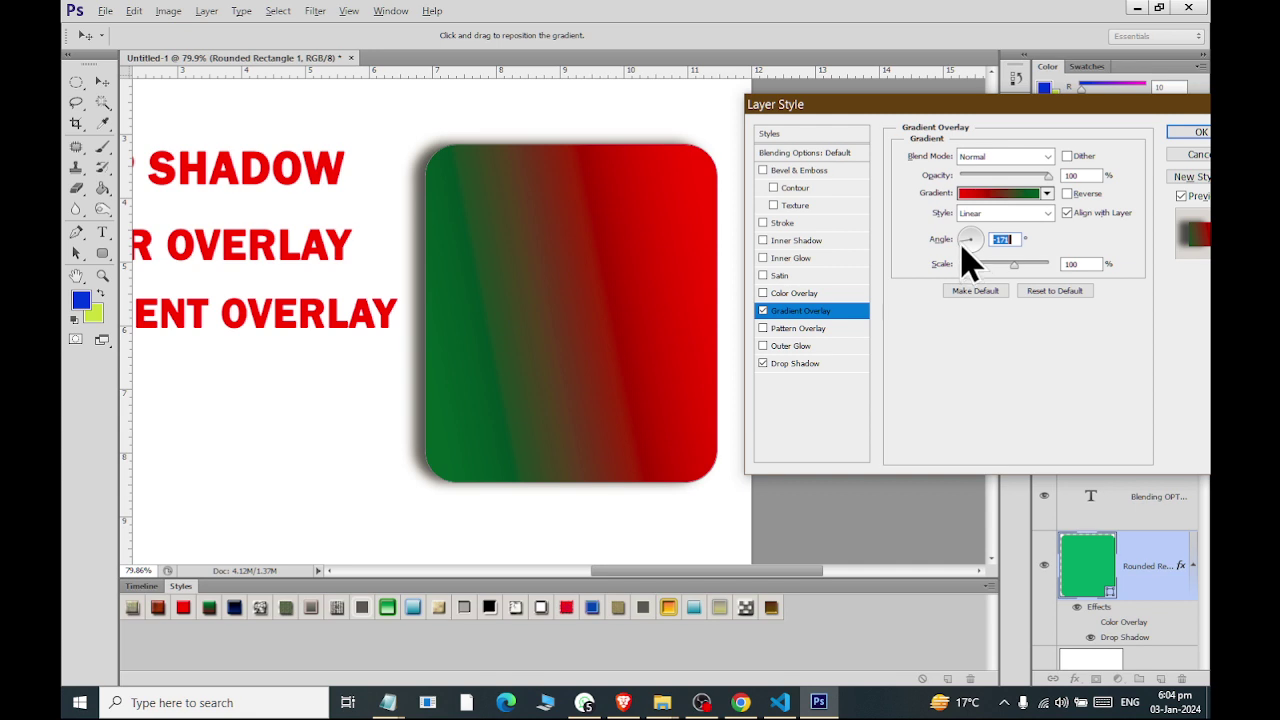
pyautogui.click(973, 238)
pyautogui.moveTo(976, 248); pyautogui.dragTo(980, 262)
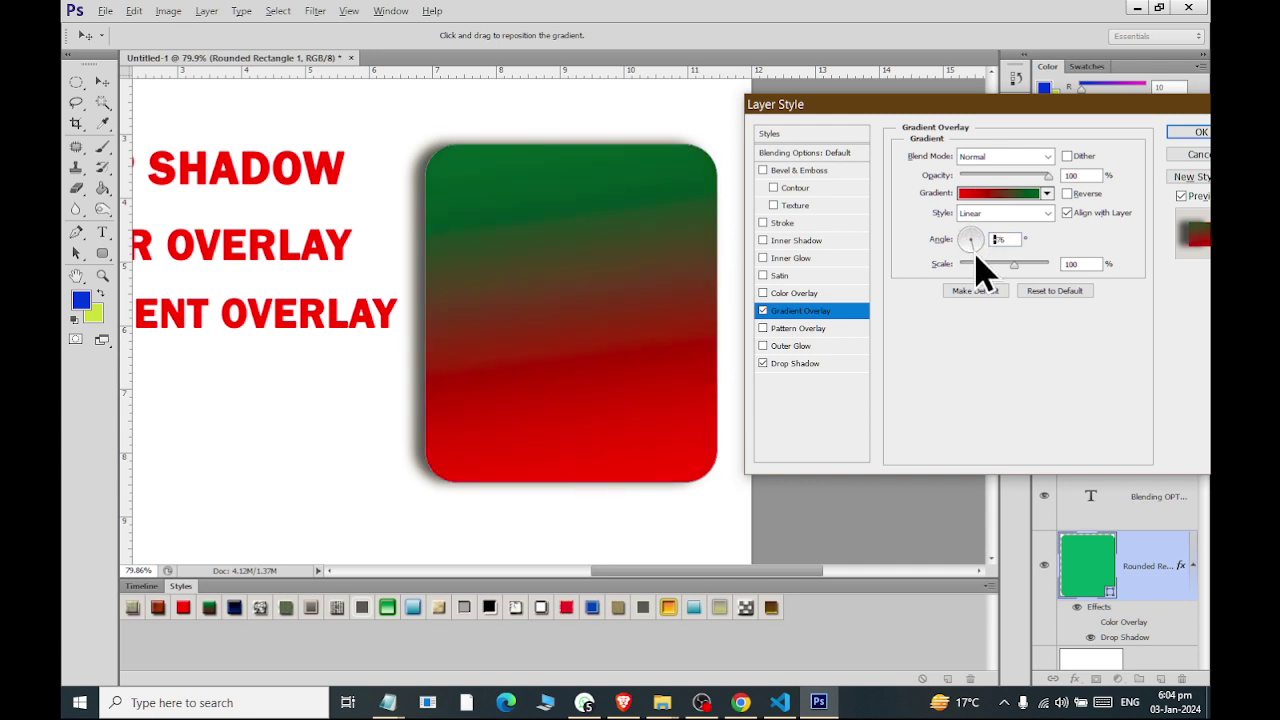
pyautogui.click(980, 272)
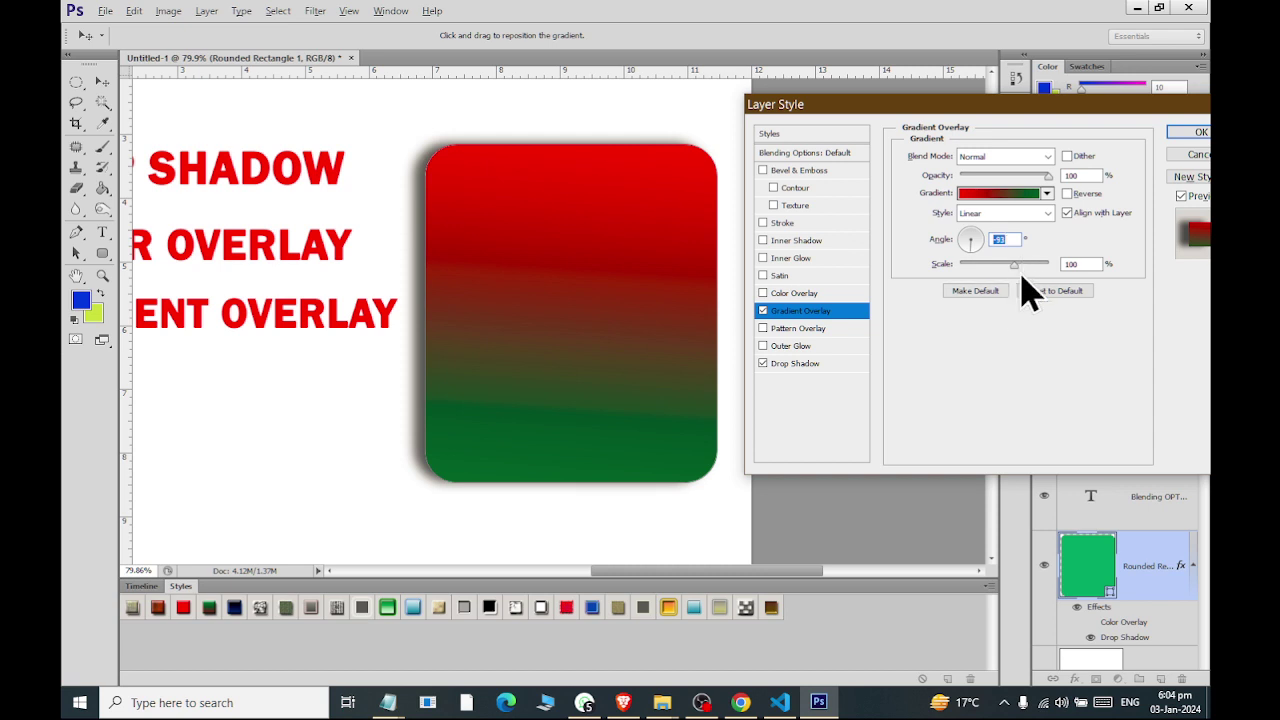
pyautogui.moveTo(1015, 268)
pyautogui.mouseDown()
pyautogui.moveTo(960, 268)
pyautogui.moveTo(1090, 256)
pyautogui.moveTo(963, 265)
pyautogui.moveTo(1080, 268)
pyautogui.mouseUp()
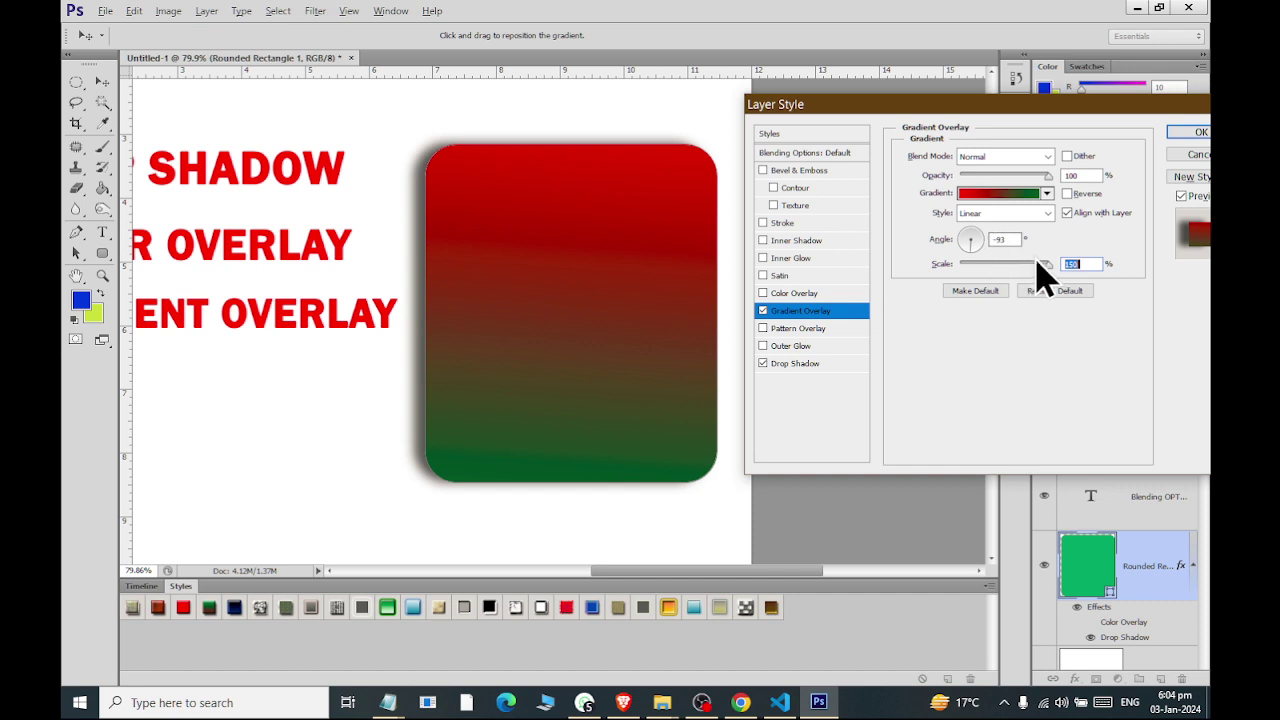
pyautogui.moveTo(1037, 263); pyautogui.dragTo(976, 266)
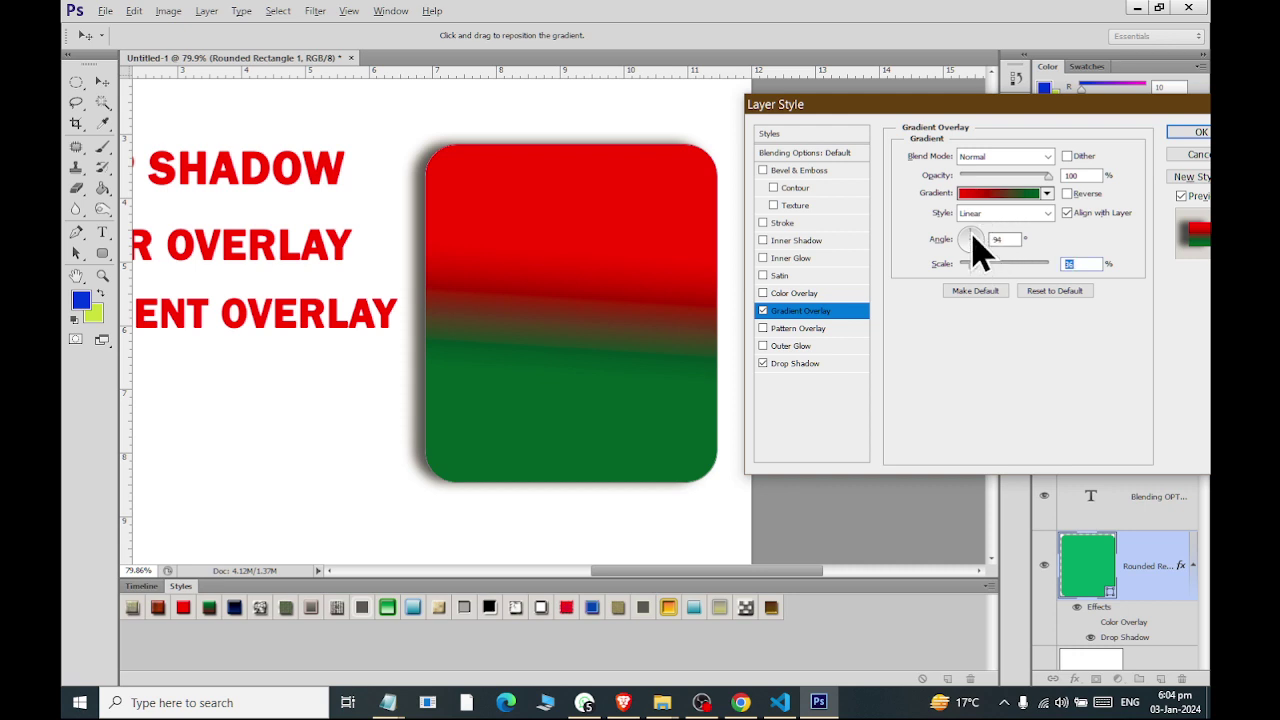
pyautogui.click(973, 236)
pyautogui.moveTo(1000, 270); pyautogui.dragTo(1060, 270)
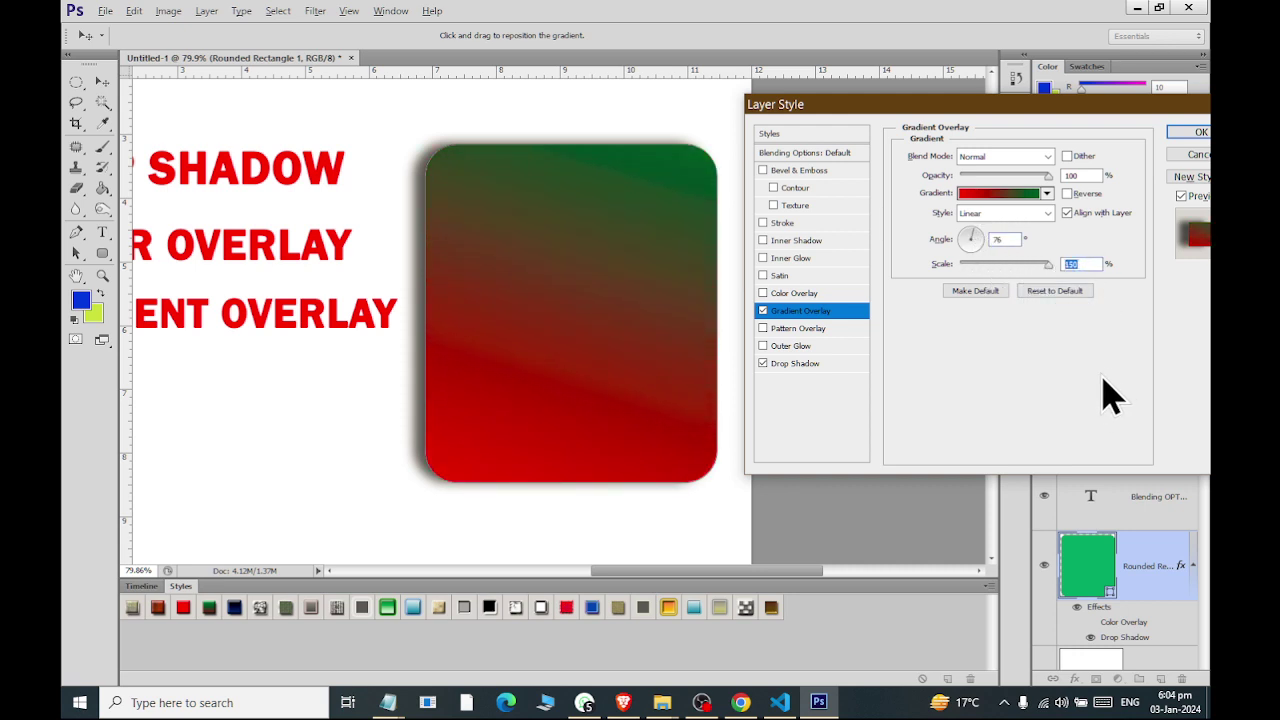
# Leave the Color Overlay off so the red-green gradient shows, and apply the style.
pyautogui.click(766, 293)
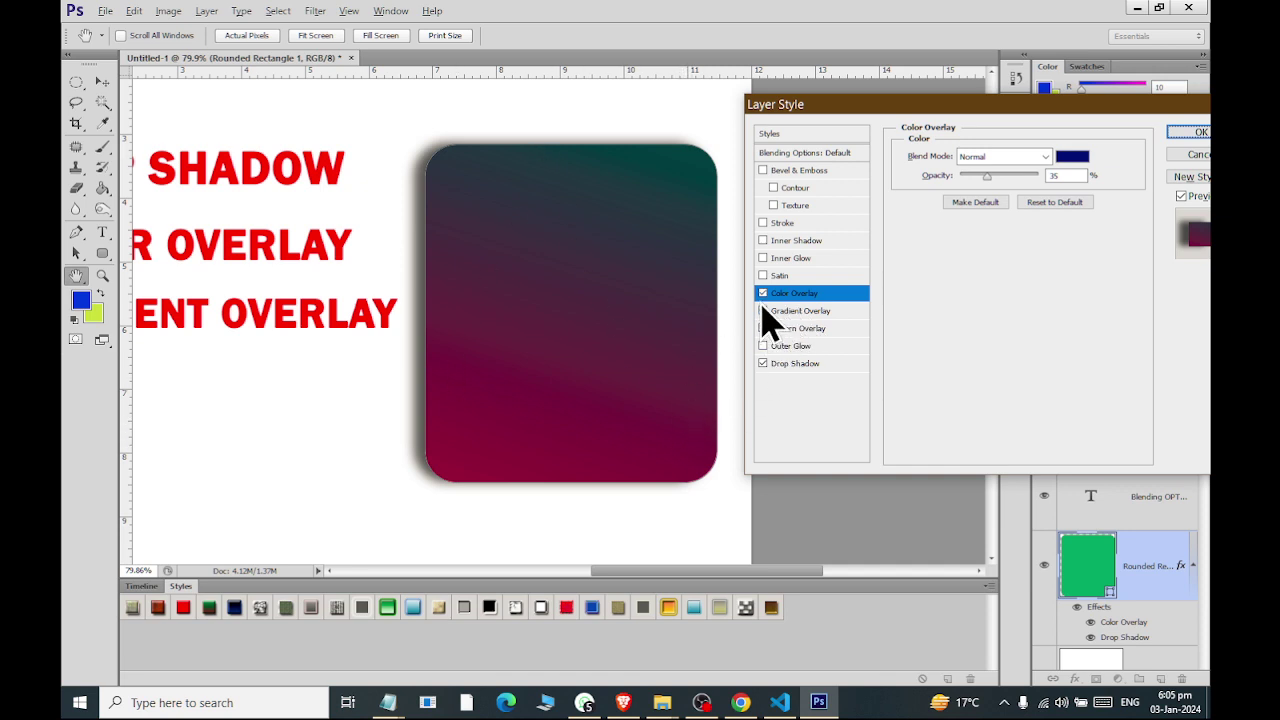
pyautogui.click(763, 293)
pyautogui.click(1180, 134)
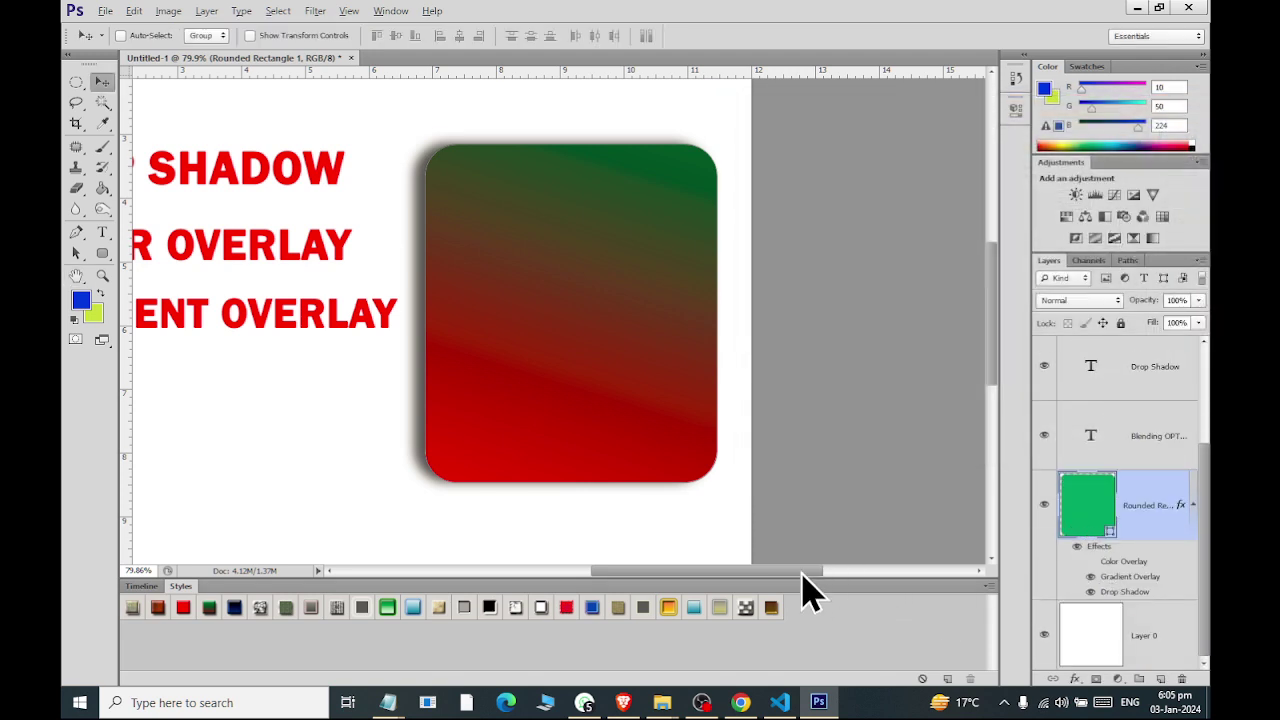
# Select the DROP SHADOW text layer and open its Layer Style dialog beside the text.
pyautogui.moveTo(810, 571); pyautogui.dragTo(712, 571)
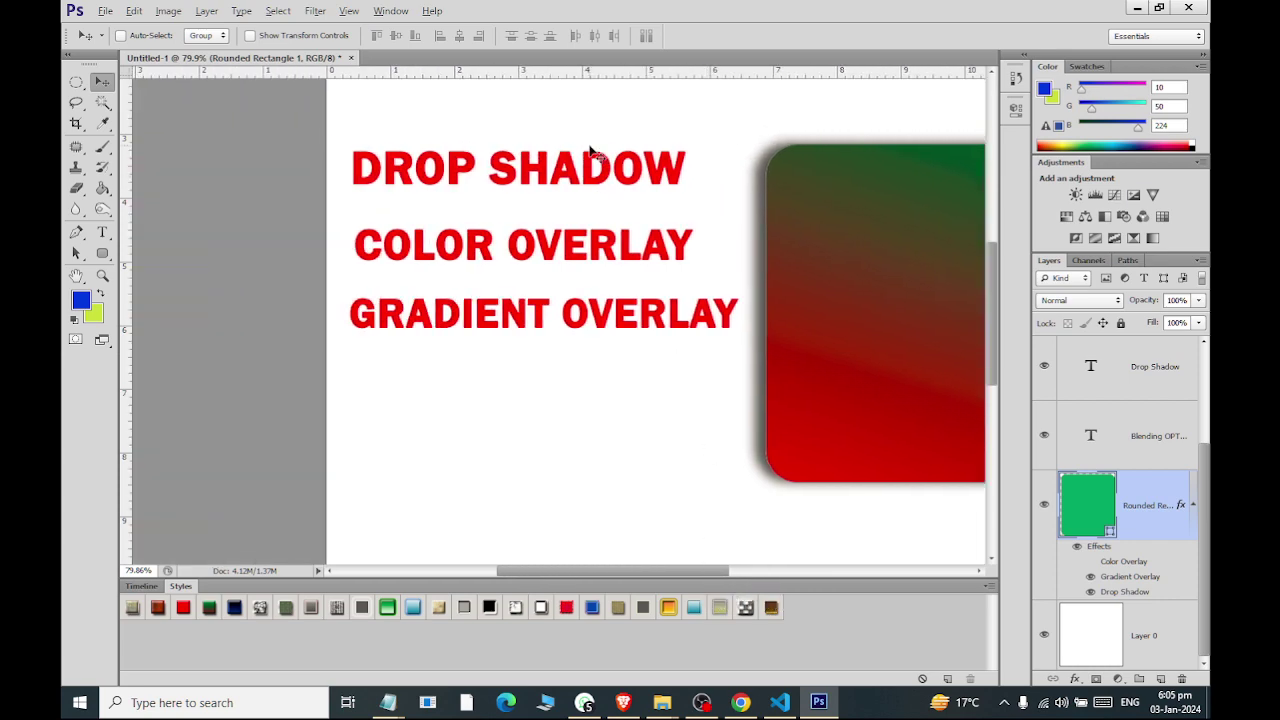
pyautogui.keyDown('alt'); pyautogui.scroll(4, 543, 135); pyautogui.keyUp('alt')
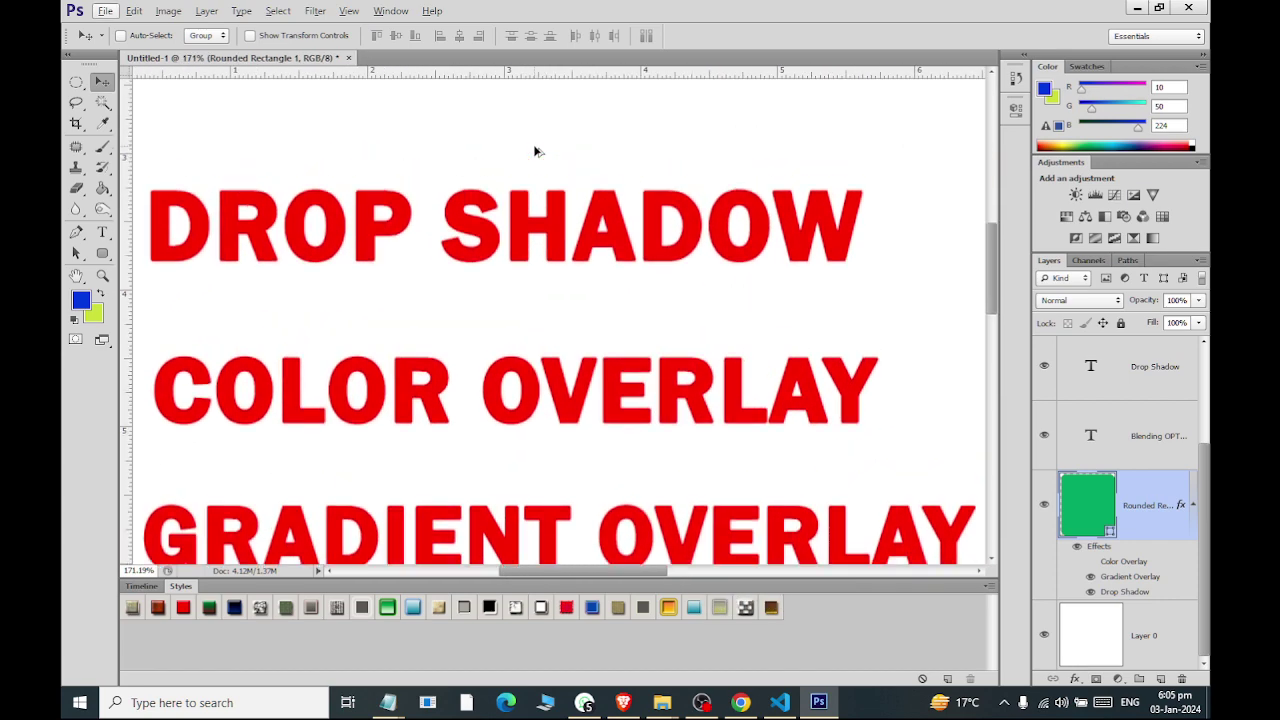
pyautogui.click(1121, 371)
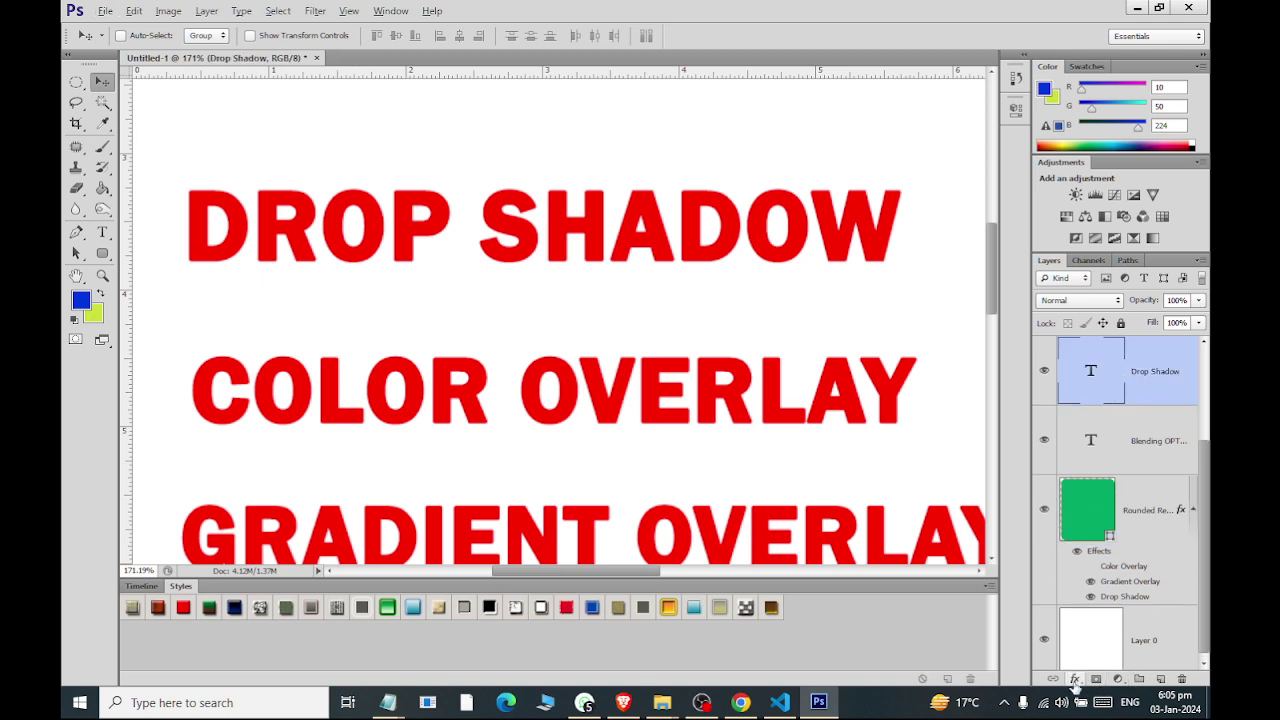
pyautogui.click(1075, 682)
pyautogui.press('Escape')
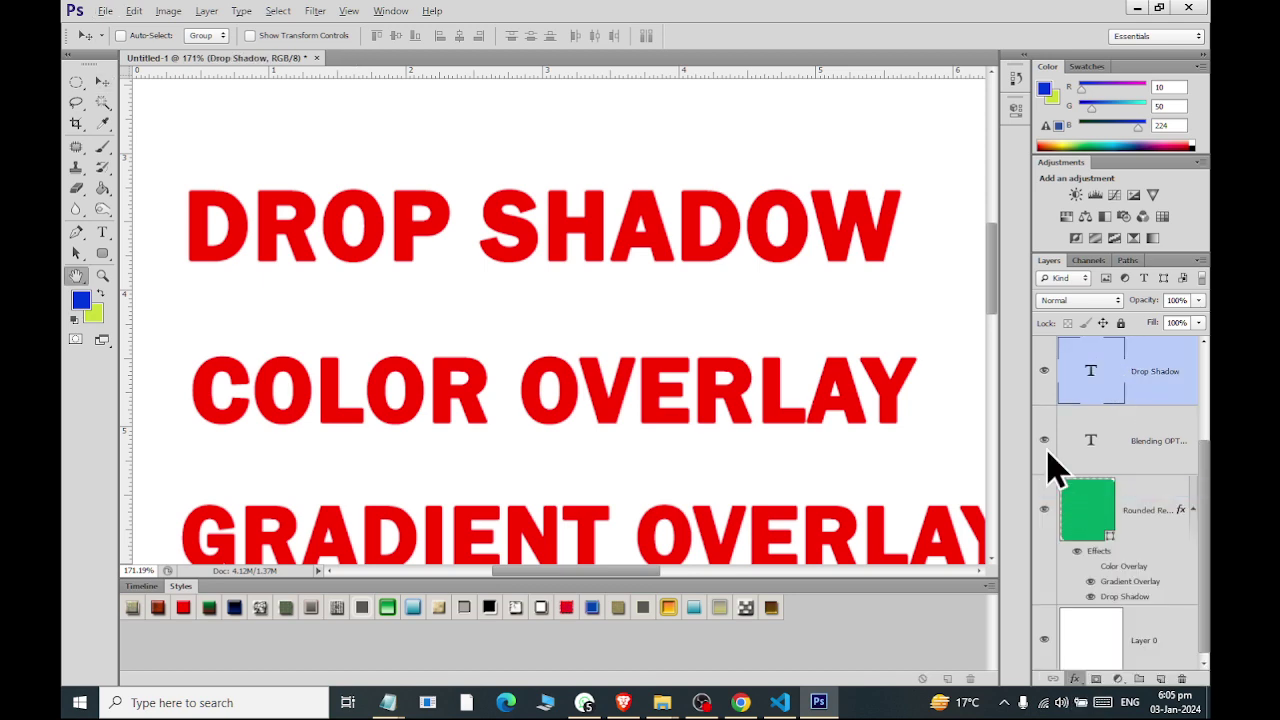
pyautogui.moveTo(849, 172)
pyautogui.mouseDown()
pyautogui.moveTo(383, 345)
pyautogui.moveTo(377, 329)
pyautogui.mouseUp()
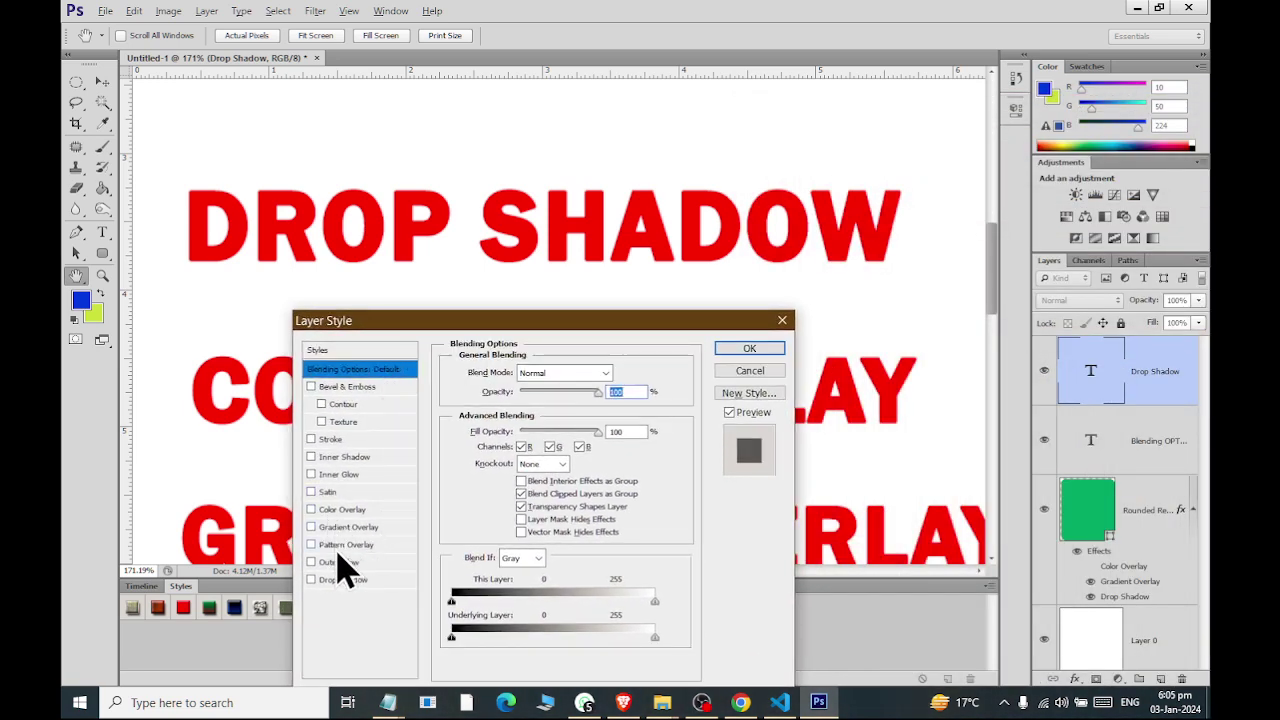
# Give the DROP SHADOW text a teal 0c88a7 Color Overlay.
pyautogui.click(333, 511)
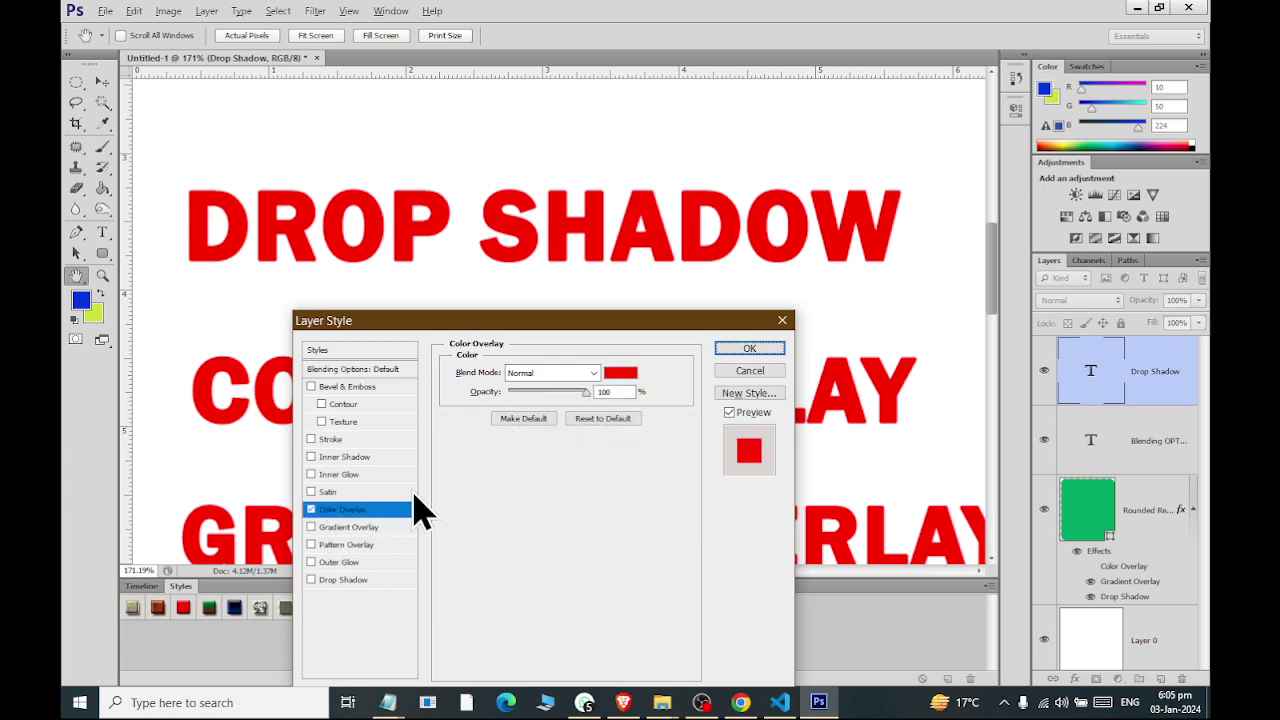
pyautogui.click(620, 373)
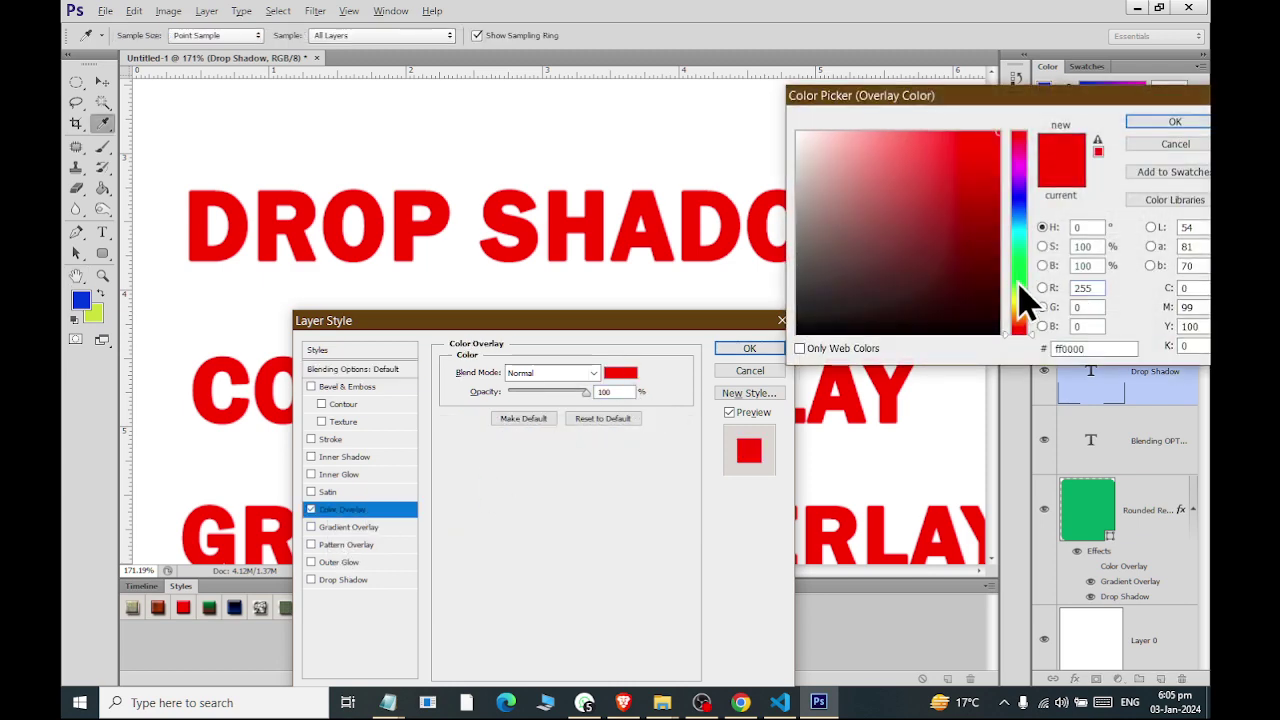
pyautogui.click(1010, 282)
pyautogui.moveTo(980, 266)
pyautogui.mouseDown()
pyautogui.moveTo(811, 324)
pyautogui.moveTo(968, 213)
pyautogui.mouseUp()
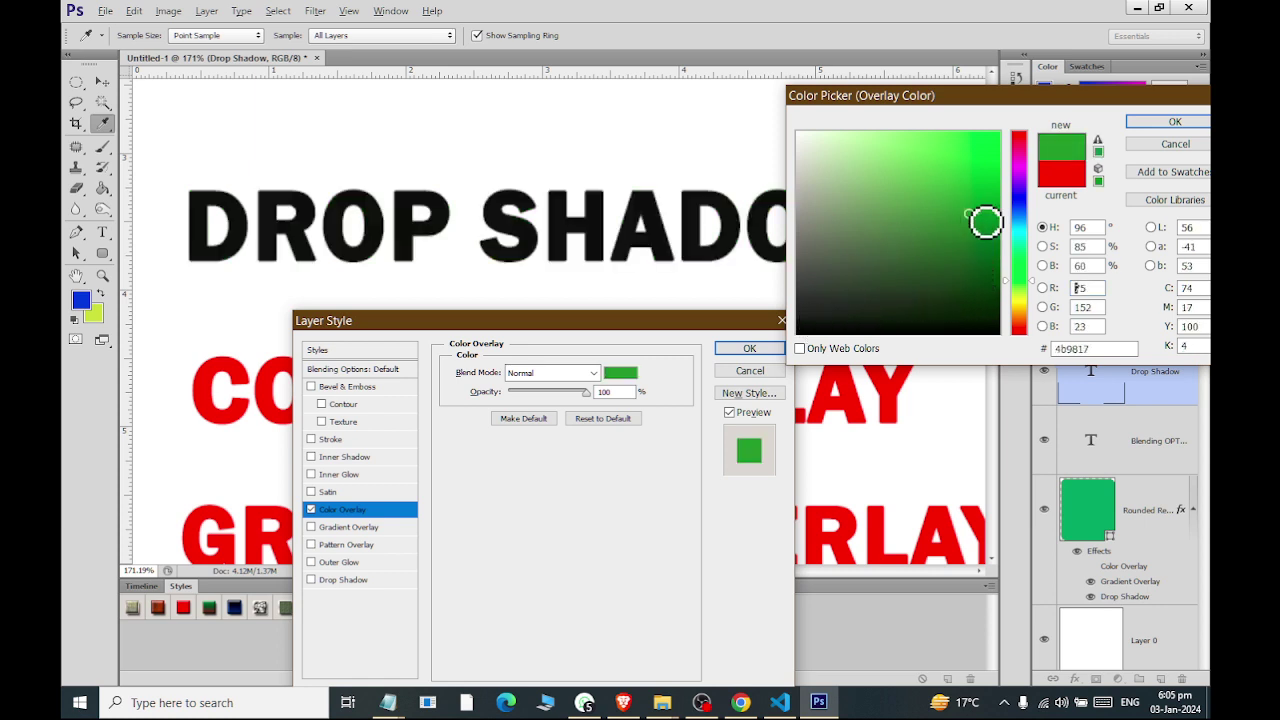
pyautogui.click(1019, 224)
pyautogui.click(984, 201)
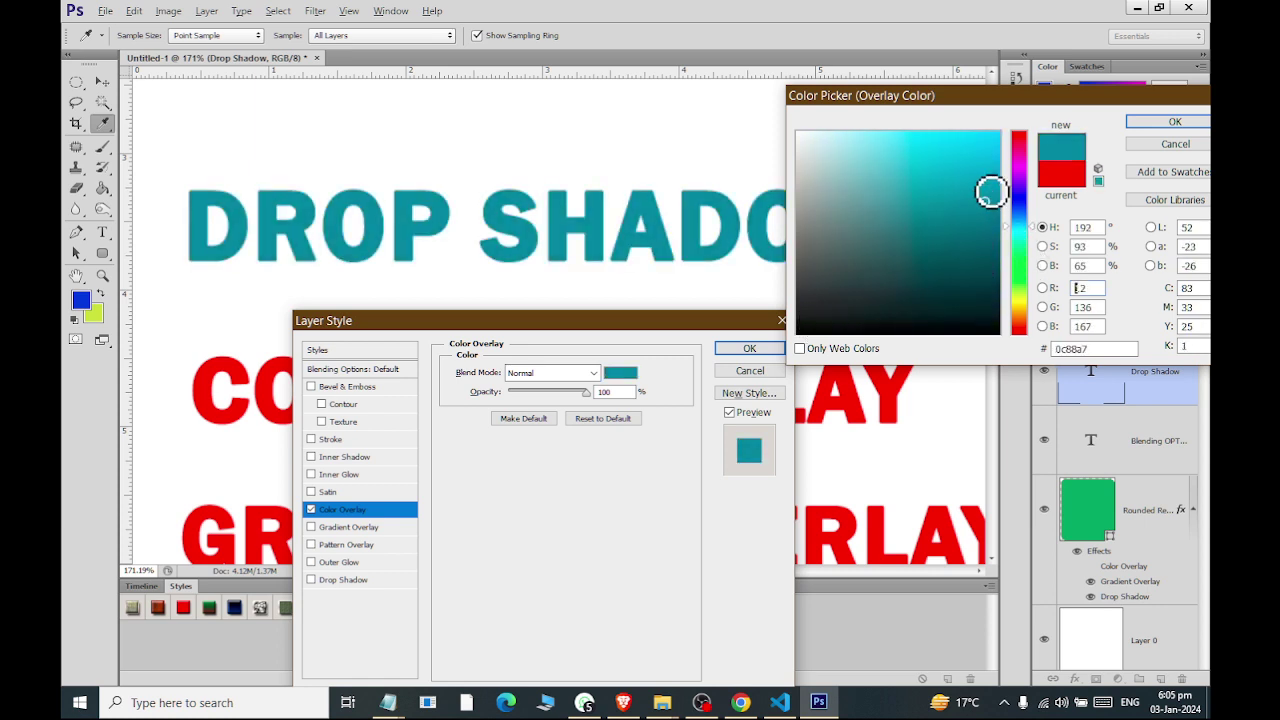
pyautogui.click(1155, 124)
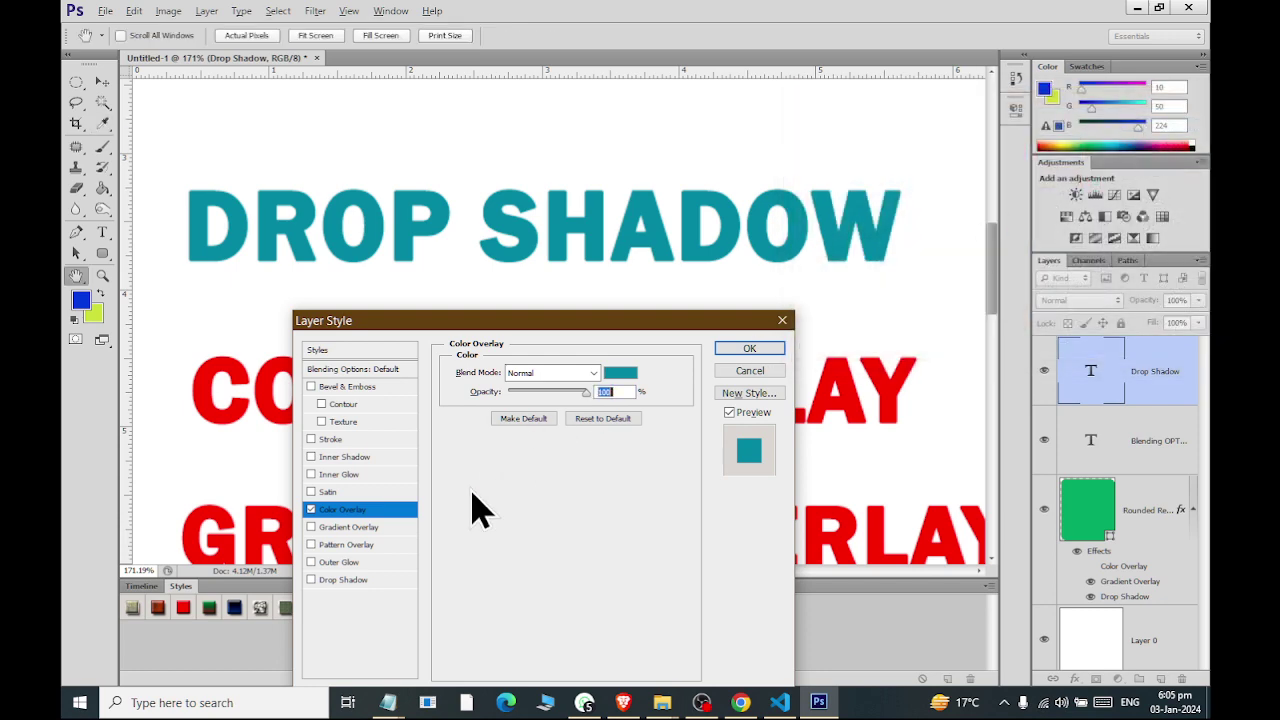
# Add a hard drop shadow with 8 px distance, 100% spread and reduced size.
pyautogui.click(311, 580)
pyautogui.click(345, 580)
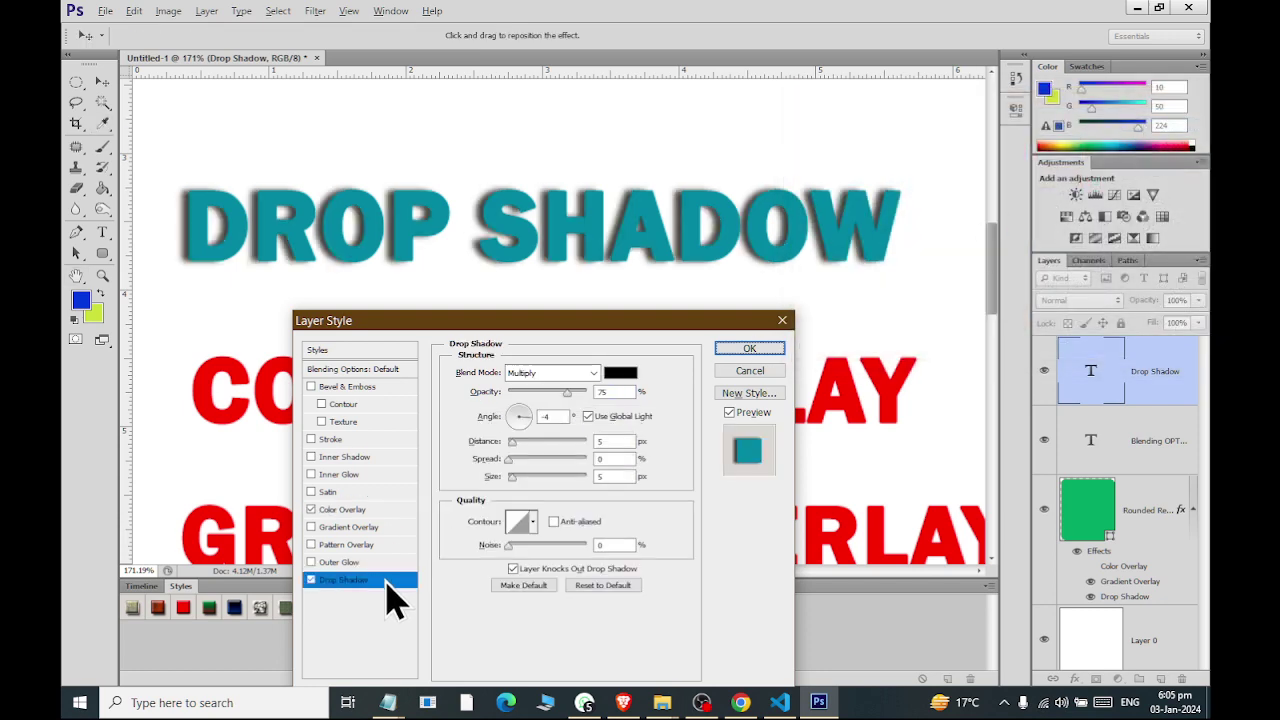
pyautogui.click(516, 443)
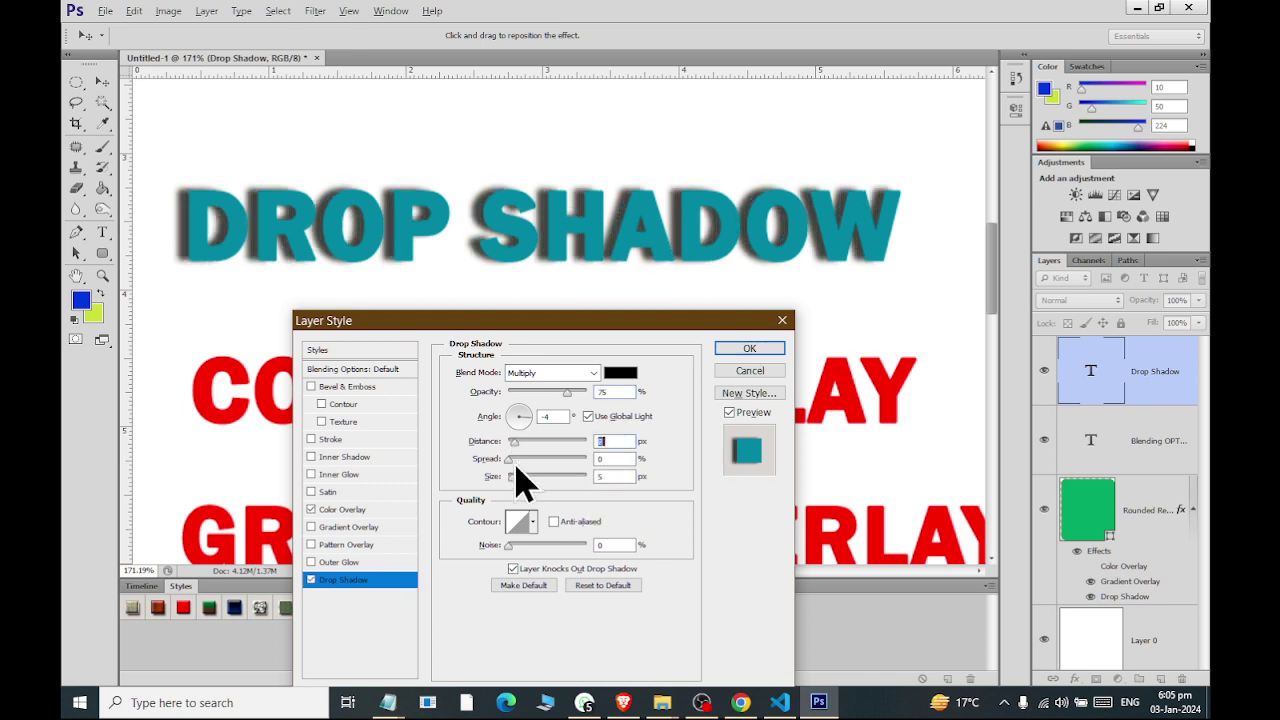
pyautogui.moveTo(512, 460); pyautogui.dragTo(515, 478)
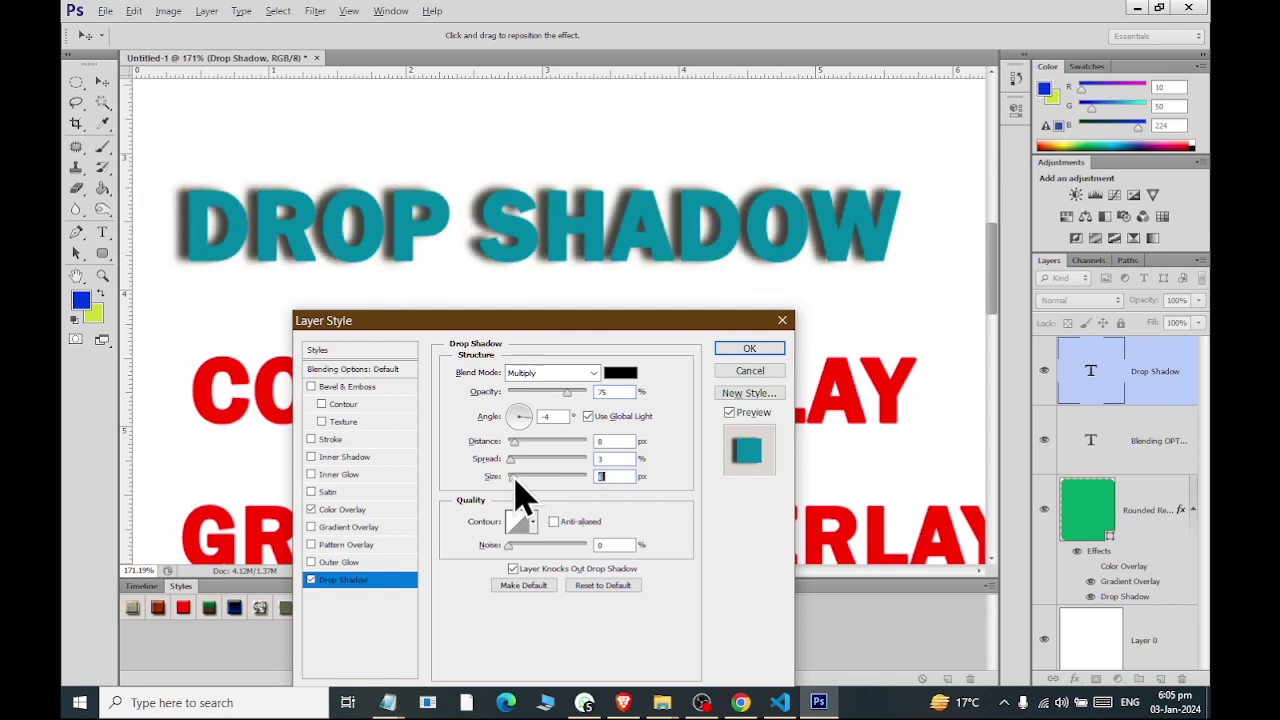
pyautogui.moveTo(515, 462); pyautogui.dragTo(606, 466)
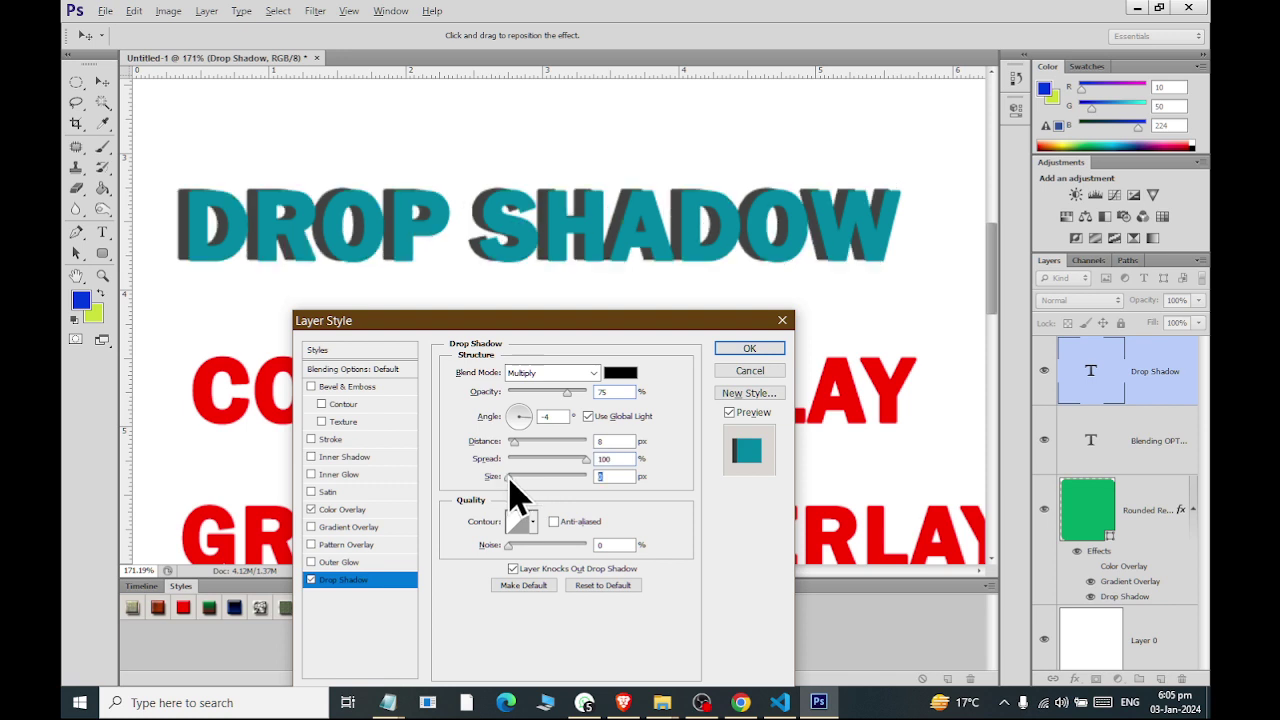
pyautogui.moveTo(511, 478); pyautogui.dragTo(507, 479)
# Change the text's Color Overlay to light green 9dff67, then review the drop shadow settings.
pyautogui.click(357, 512)
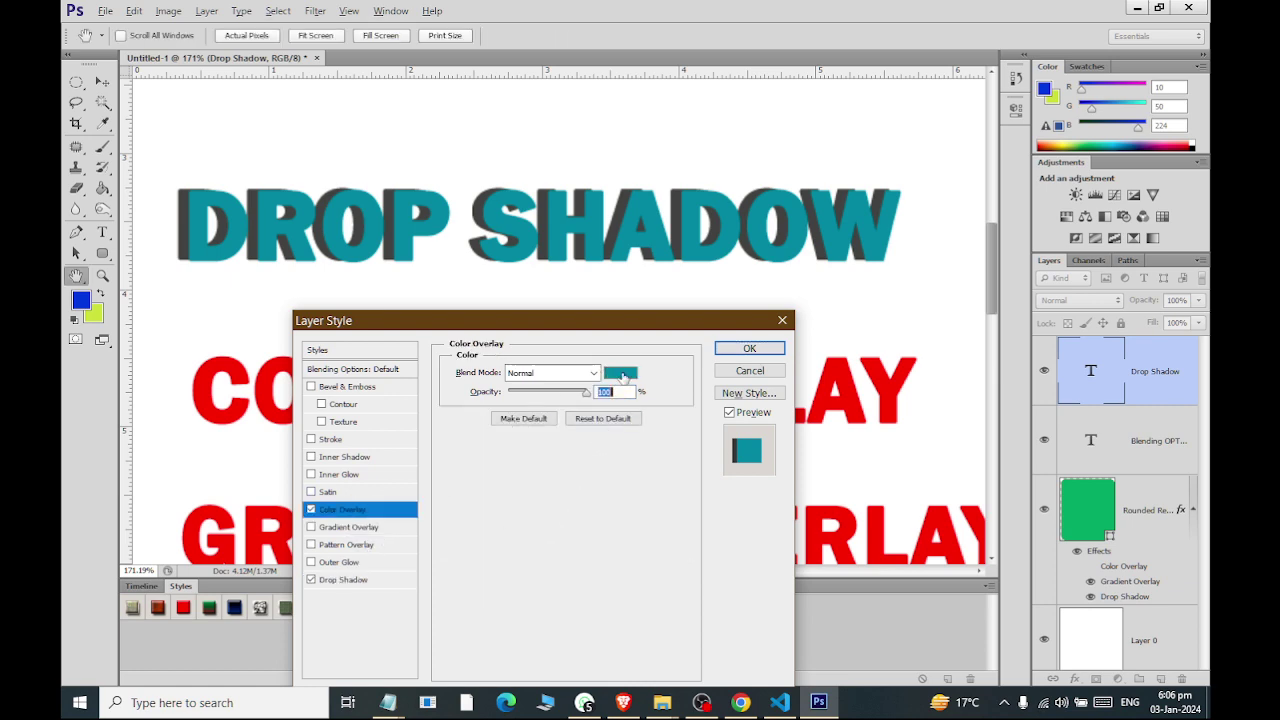
pyautogui.click(620, 372)
pyautogui.moveTo(805, 115); pyautogui.dragTo(780, 197)
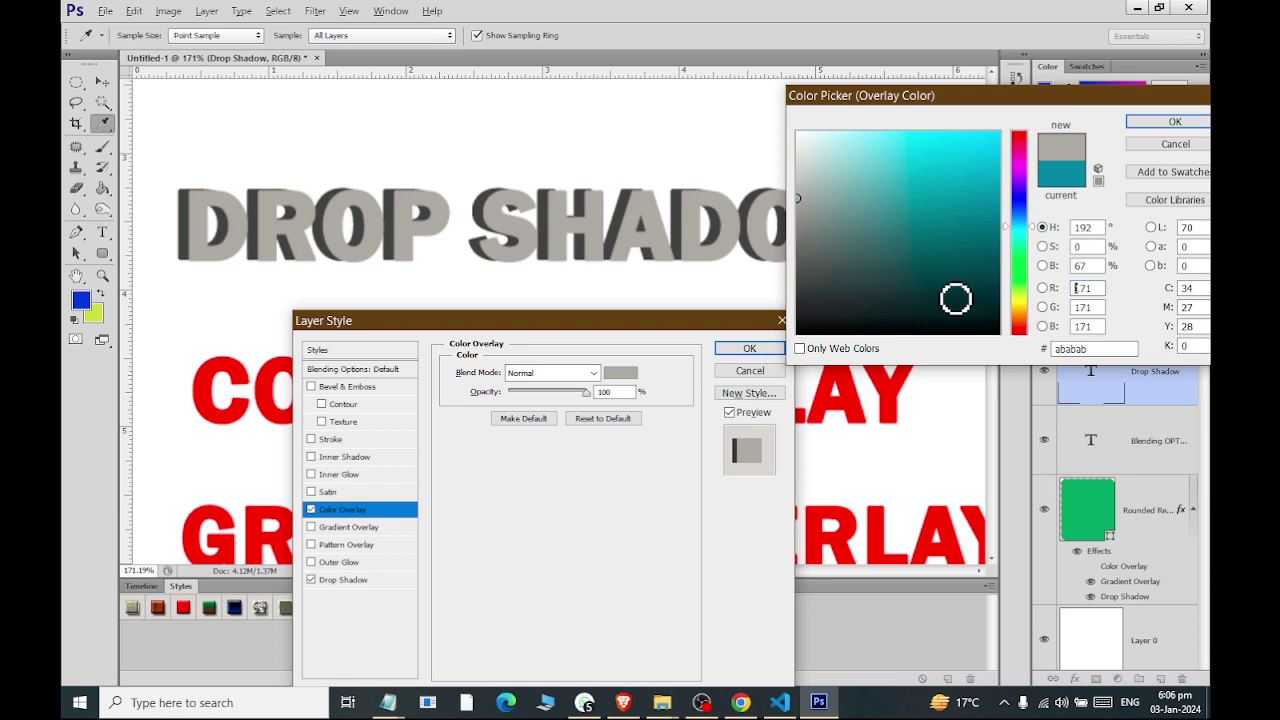
pyautogui.moveTo(1017, 270); pyautogui.dragTo(1020, 168)
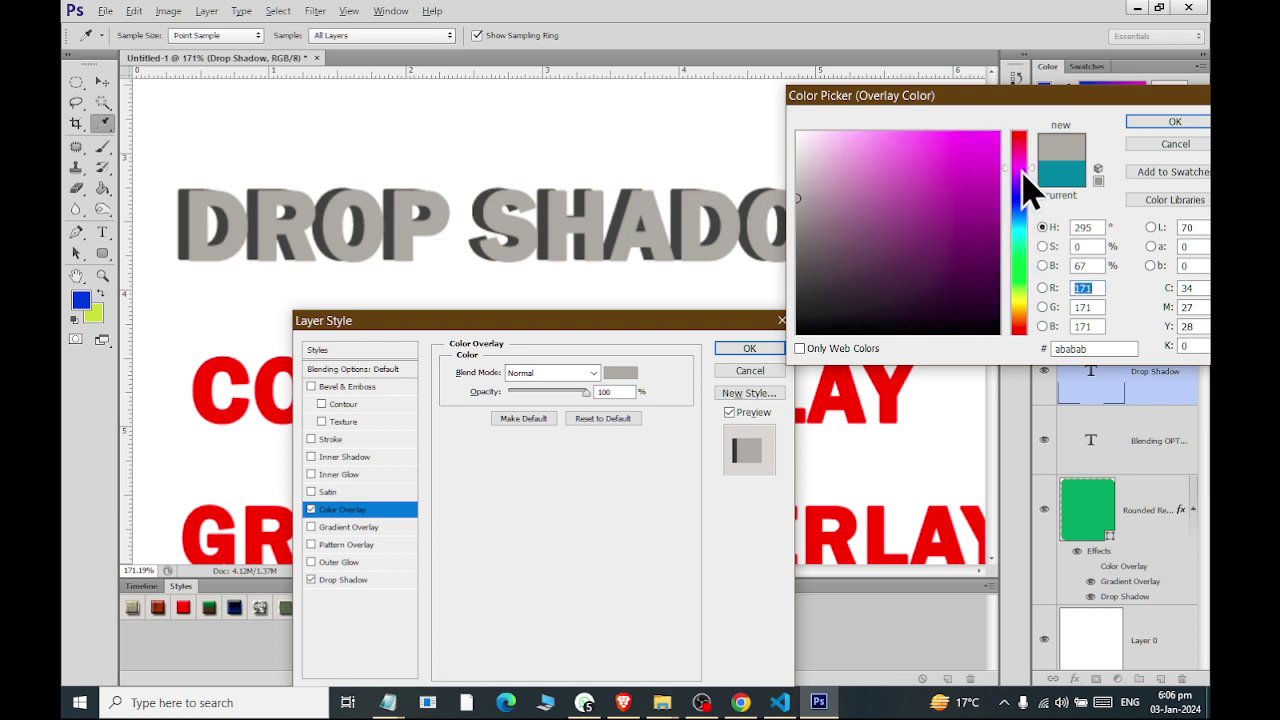
pyautogui.click(986, 131)
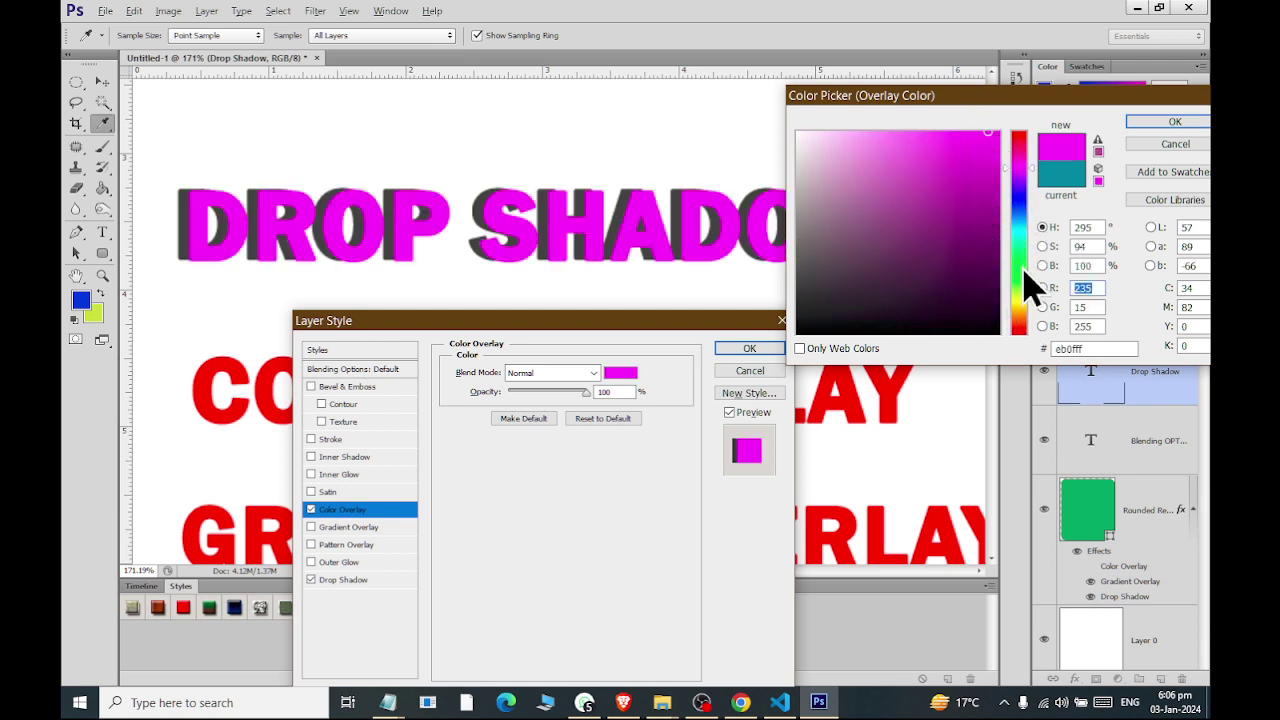
pyautogui.click(1018, 280)
pyautogui.click(930, 131)
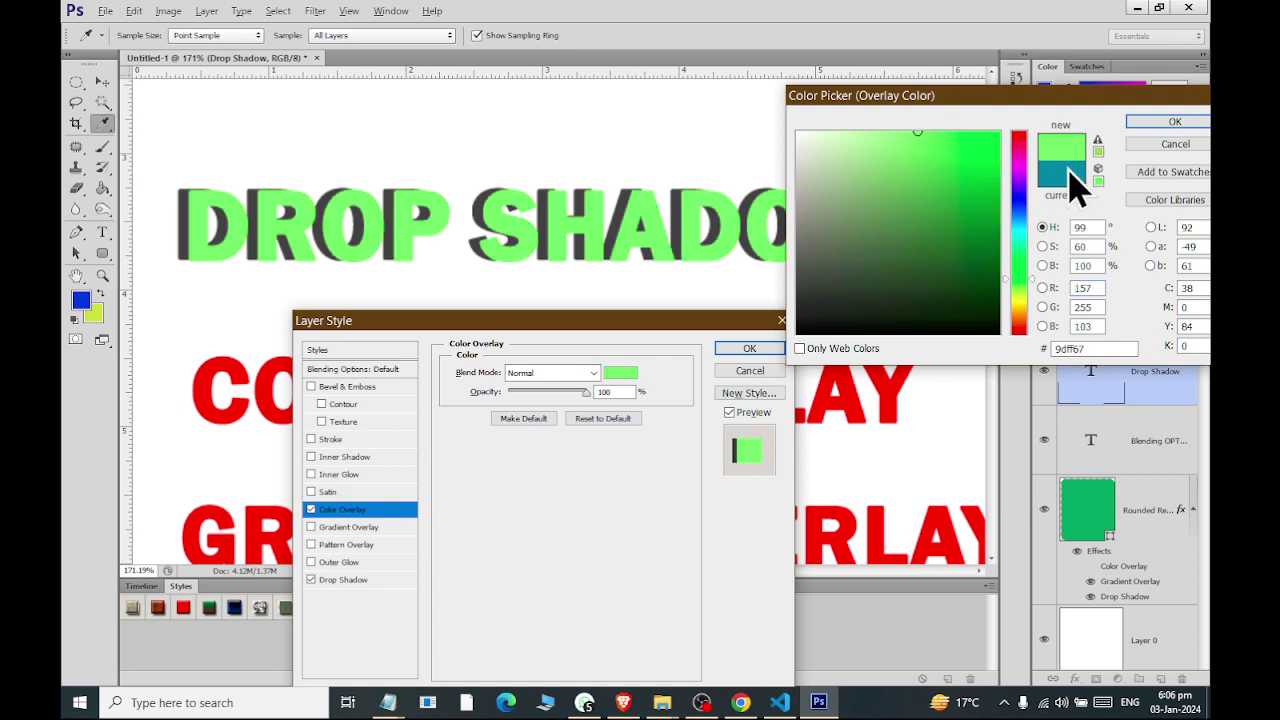
pyautogui.click(1150, 123)
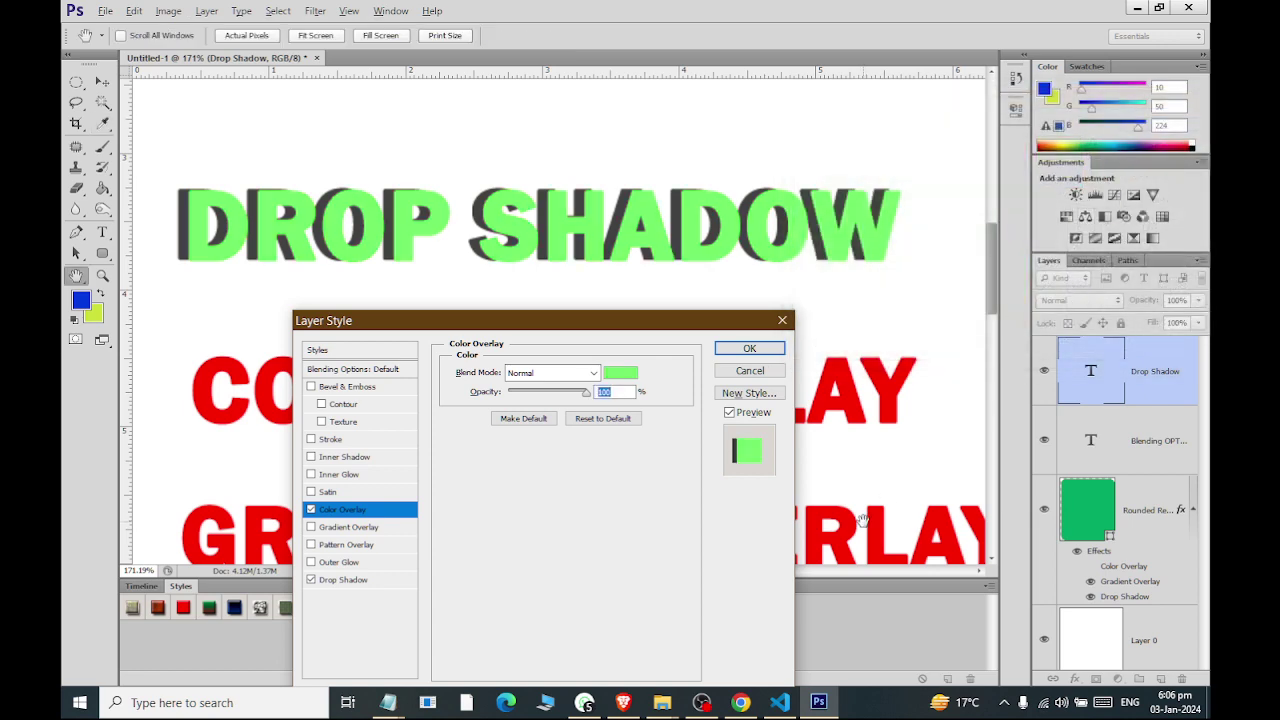
pyautogui.click(358, 582)
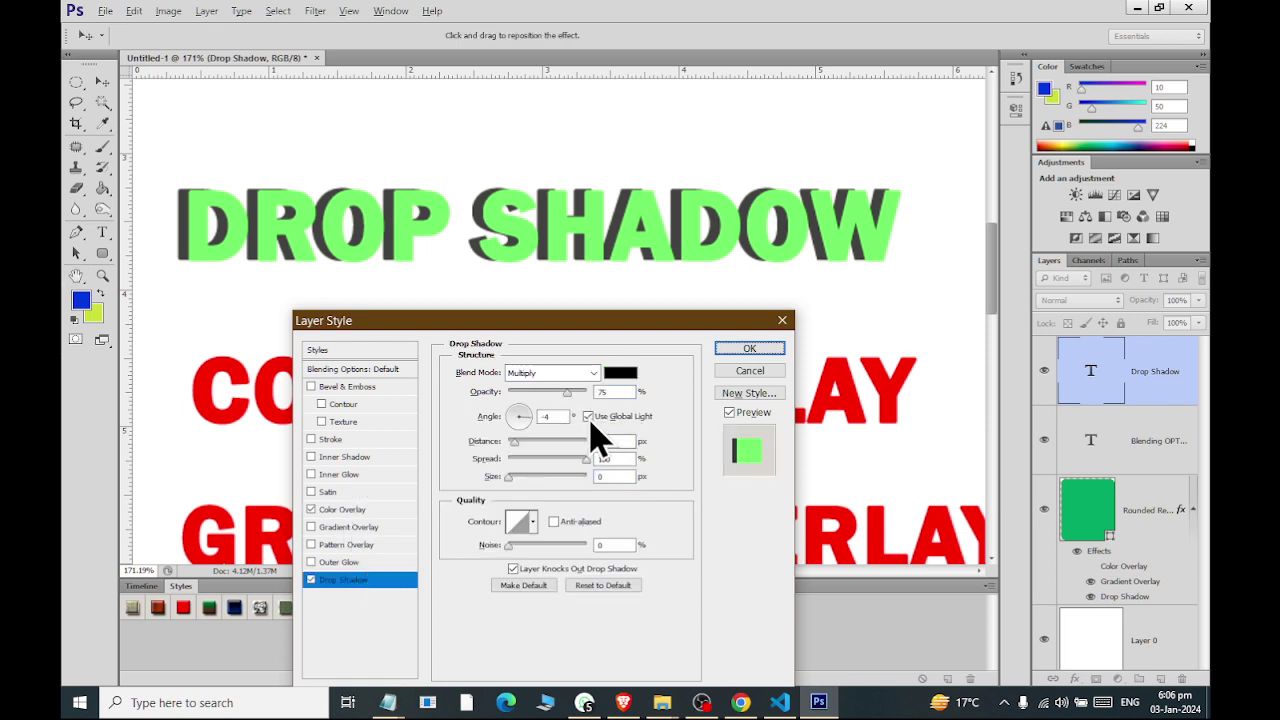
pyautogui.click(749, 349)
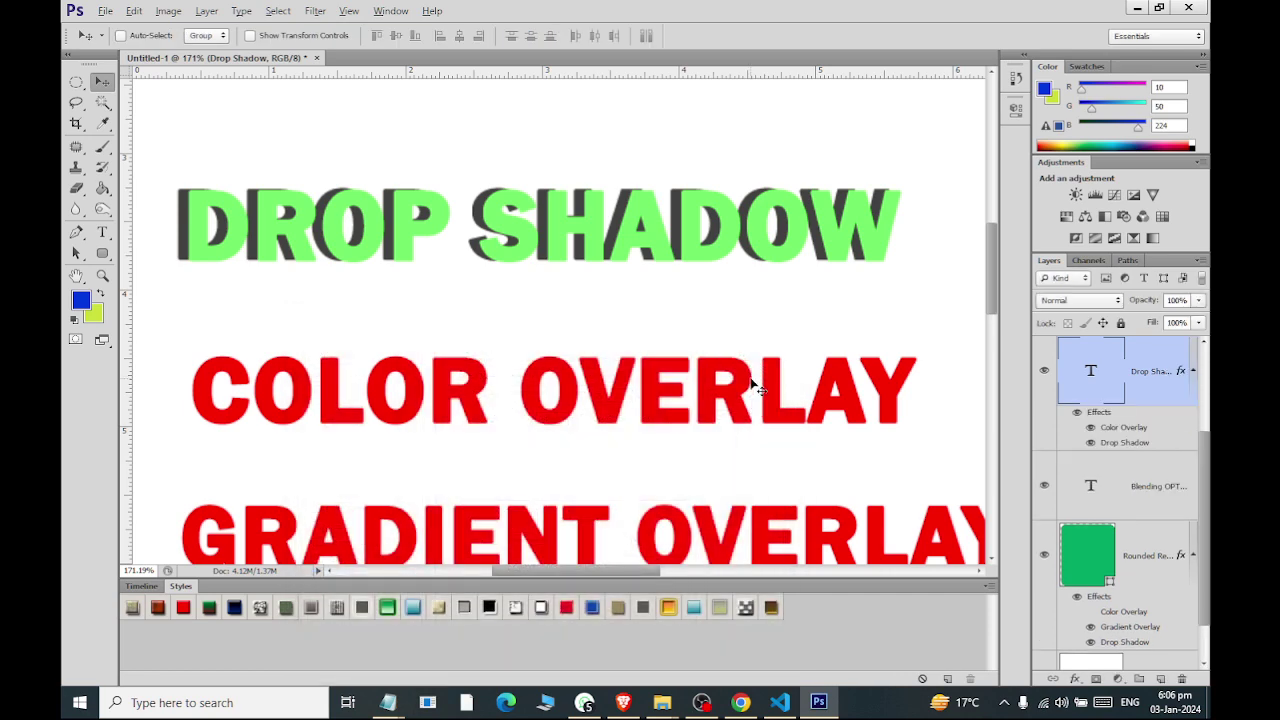
pyautogui.keyDown('alt'); pyautogui.scroll(-1, 746, 267); pyautogui.keyUp('alt')
pyautogui.keyDown('alt'); pyautogui.scroll(-1, 746, 267); pyautogui.keyUp('alt')
pyautogui.keyDown('alt'); pyautogui.scroll(-1, 746, 267); pyautogui.keyUp('alt')
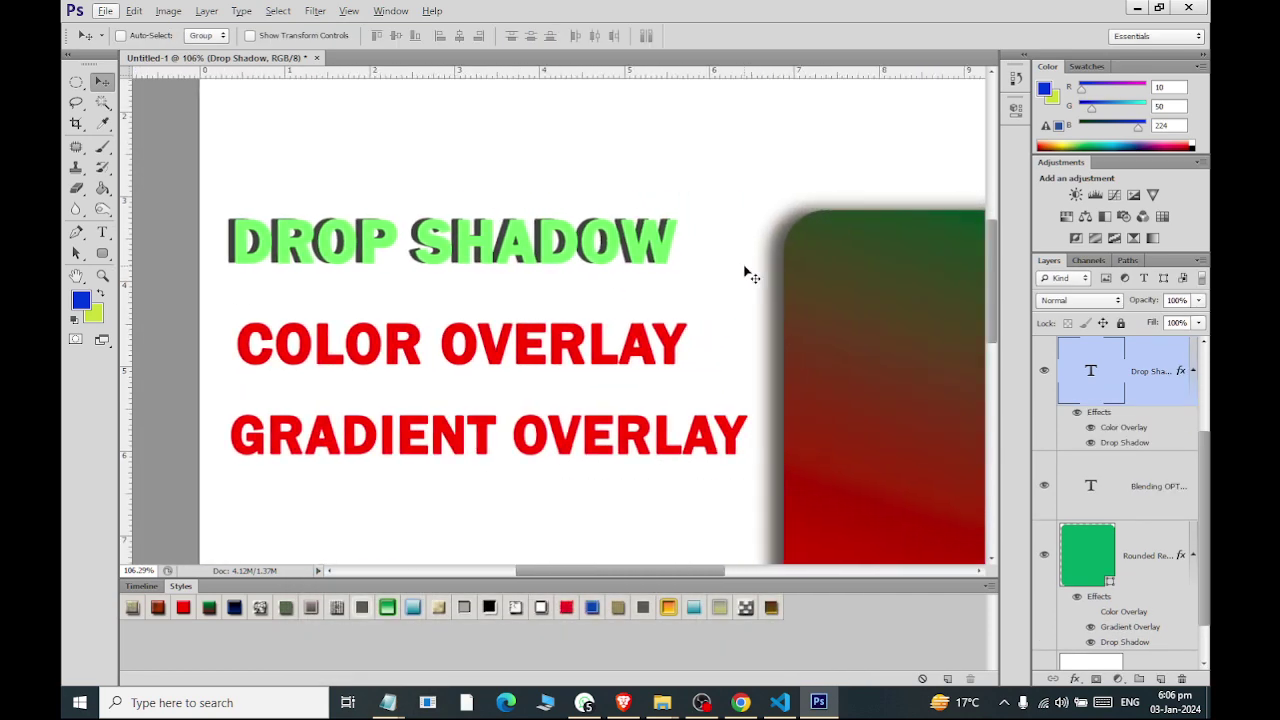
pyautogui.keyDown('alt'); pyautogui.scroll(-1, 746, 267); pyautogui.keyUp('alt')
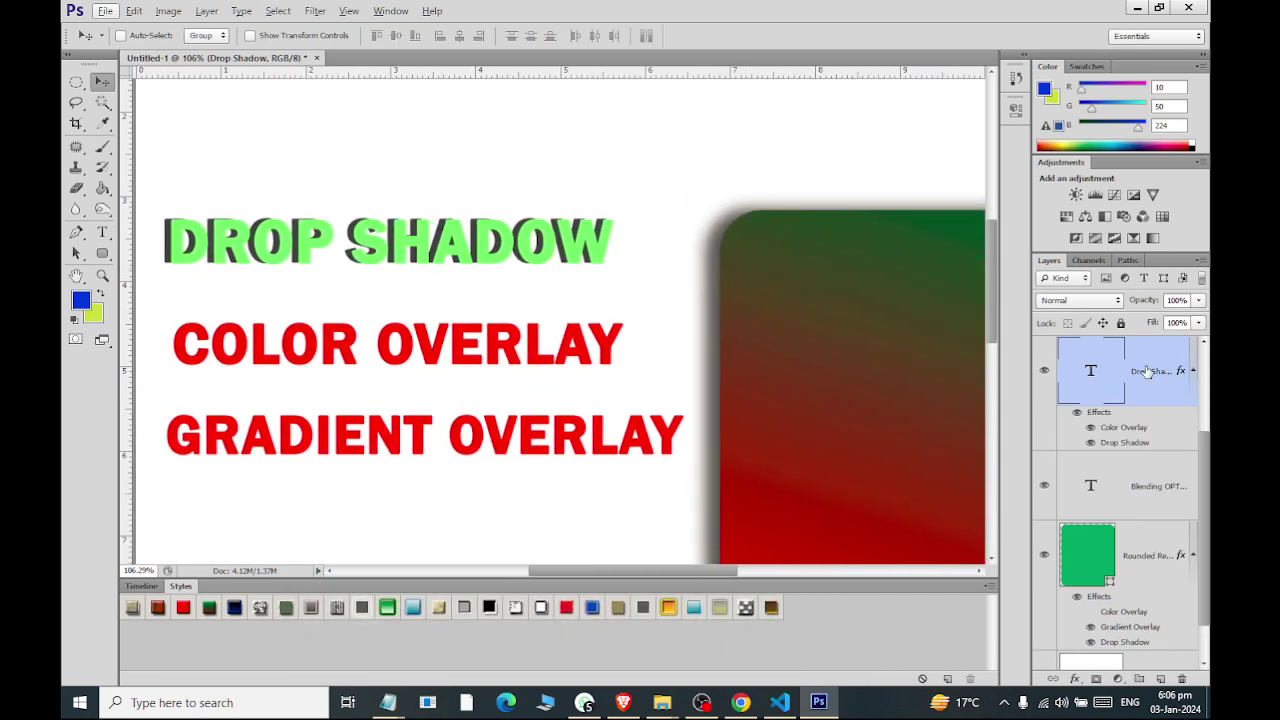
pyautogui.doubleClick(1105, 420)
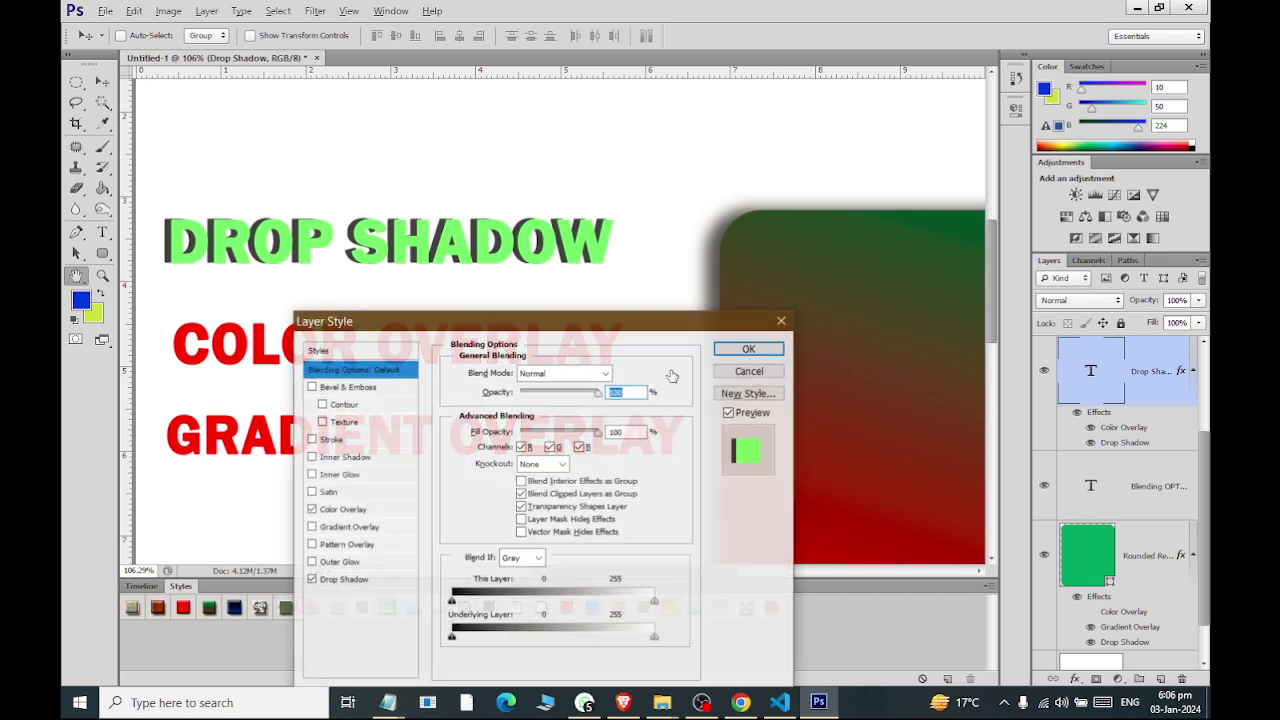
pyautogui.moveTo(310, 350); pyautogui.dragTo(307, 353)
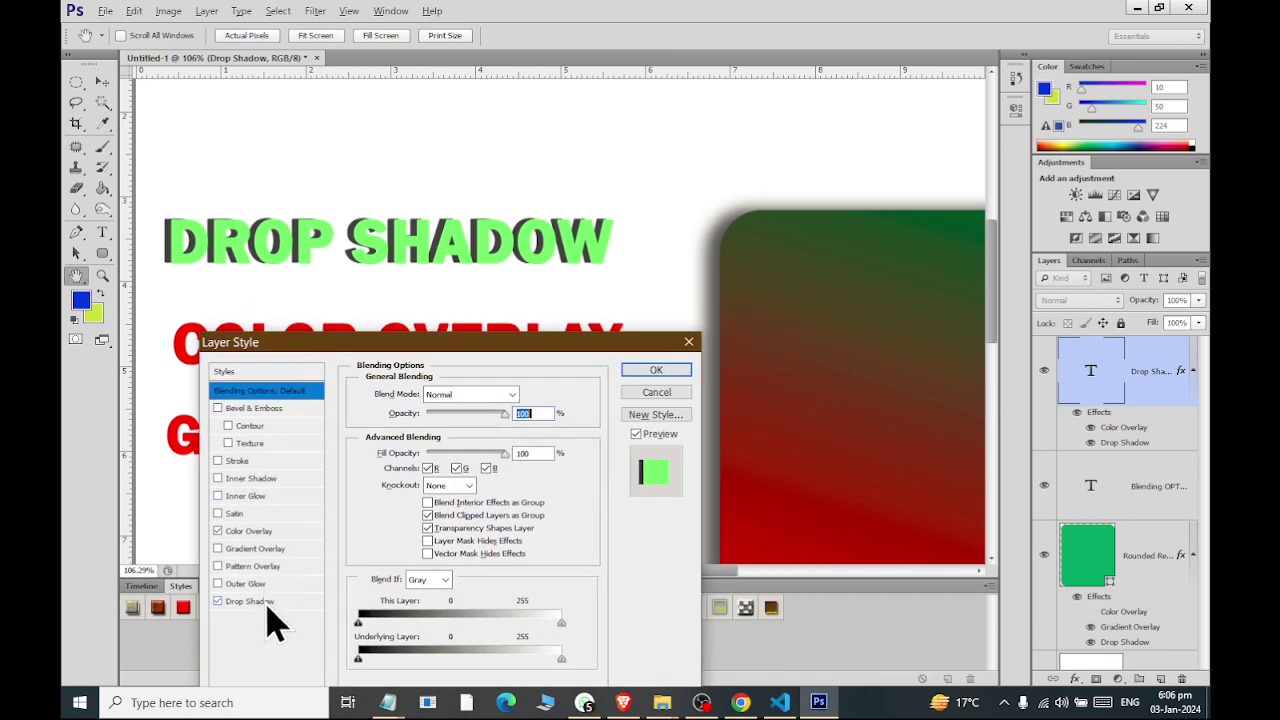
pyautogui.click(268, 603)
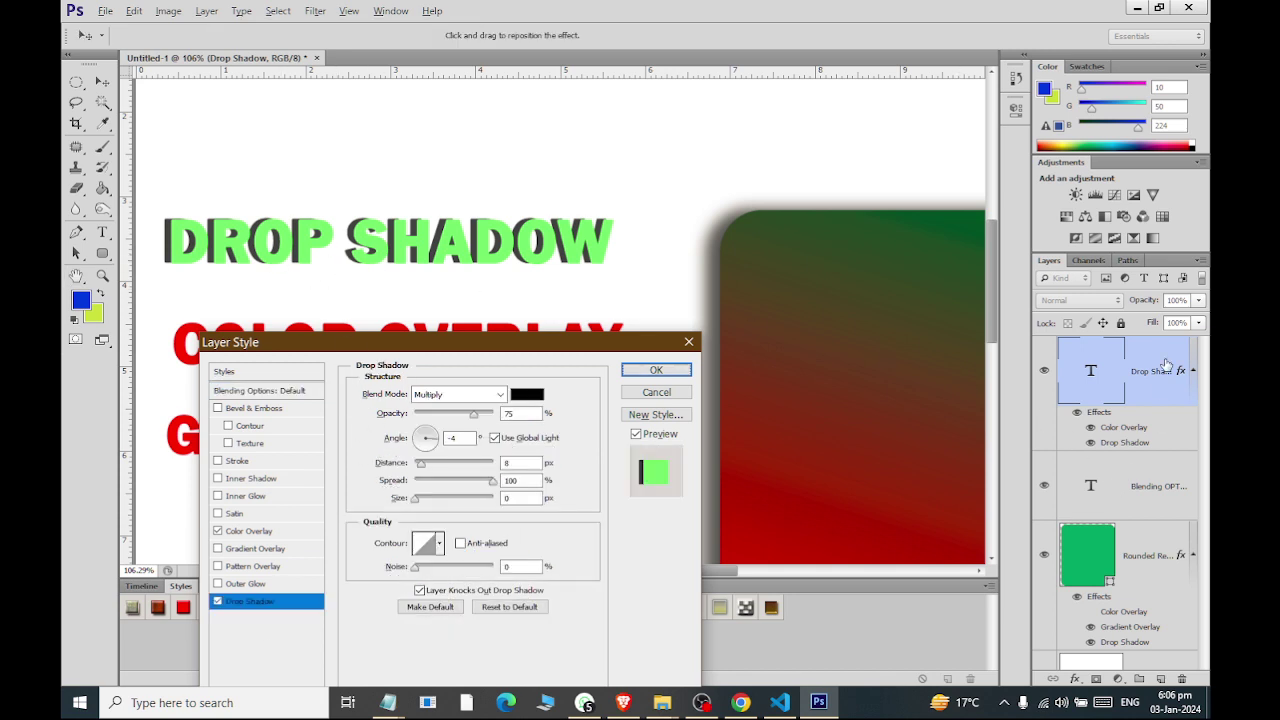
pyautogui.click(417, 436)
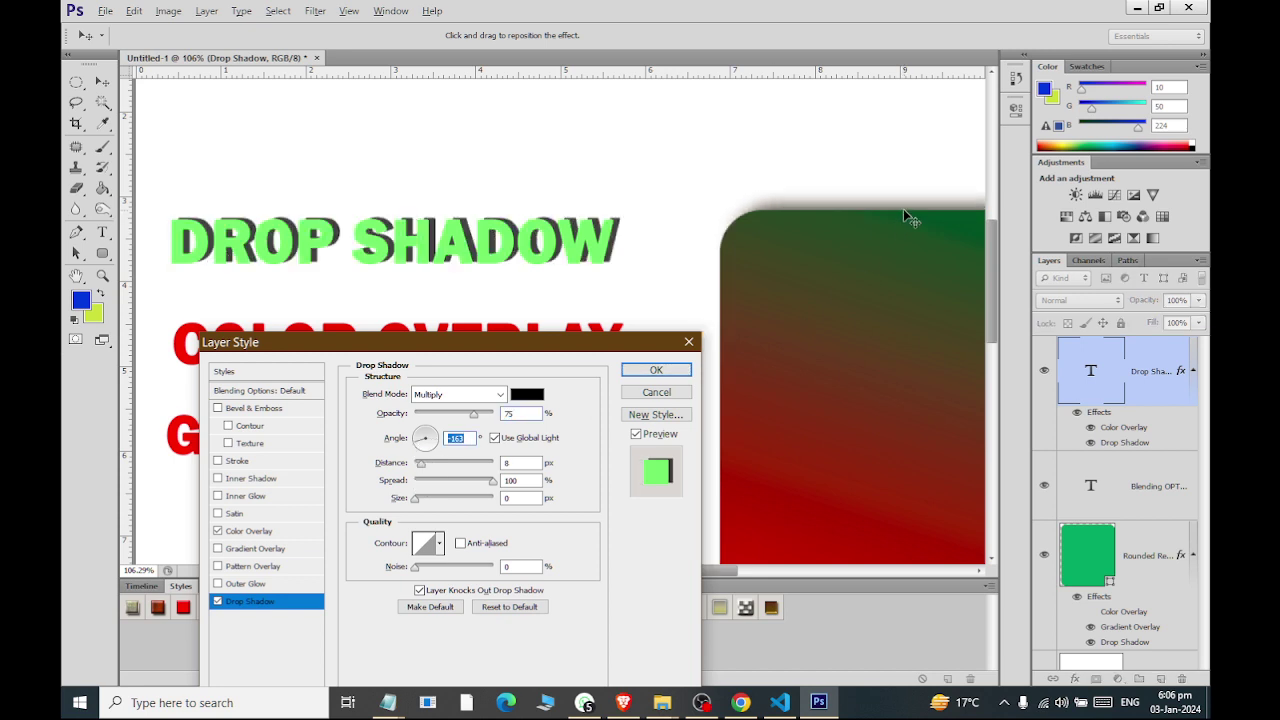
pyautogui.click(665, 392)
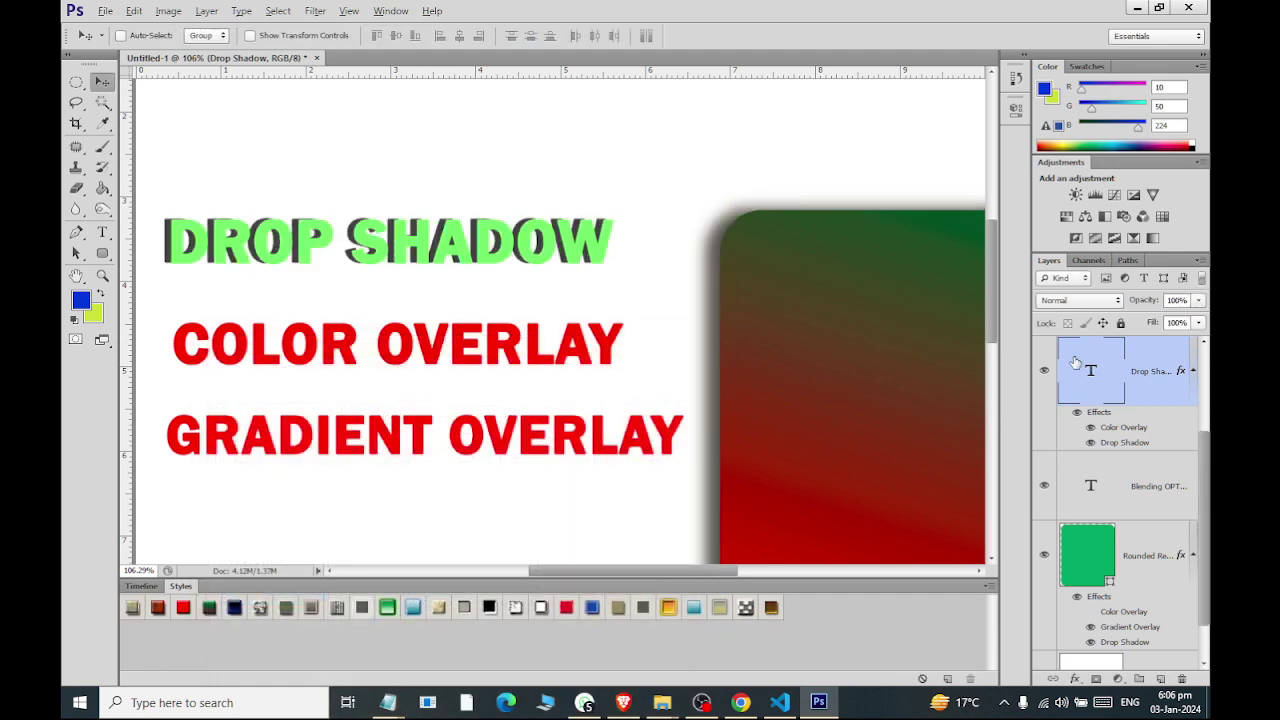
pyautogui.doubleClick(1104, 397)
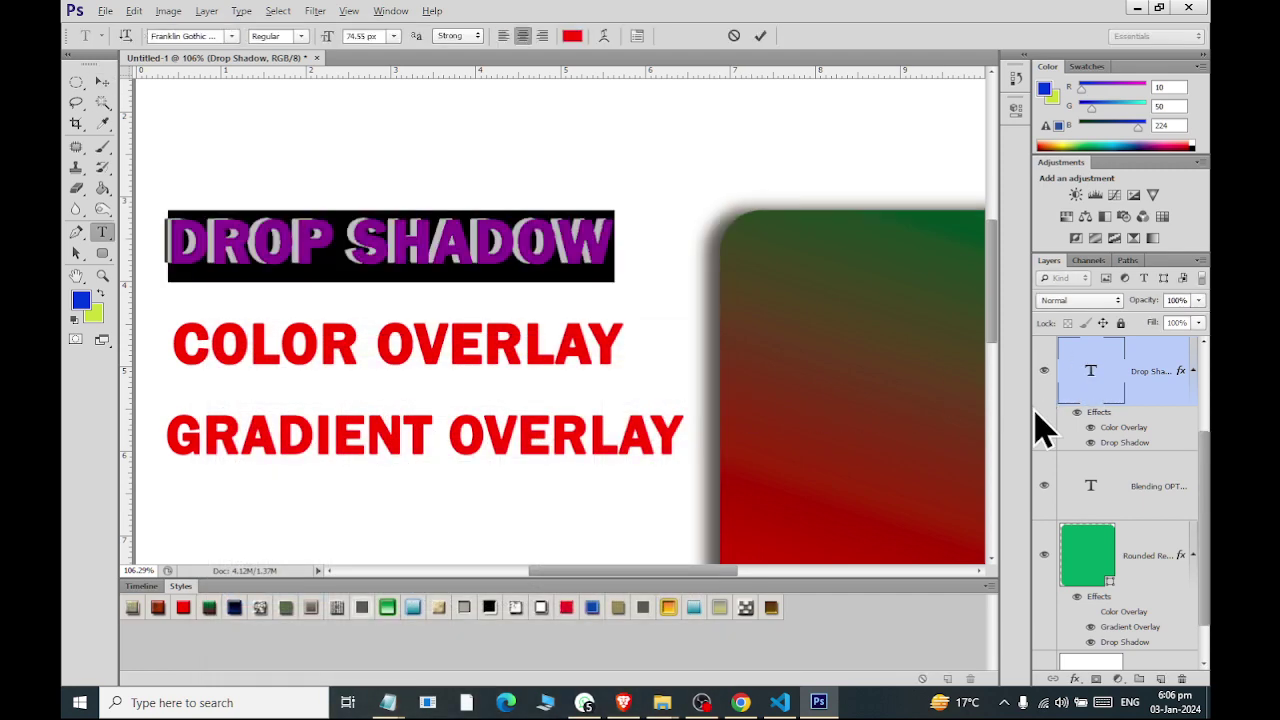
pyautogui.doubleClick(1045, 417)
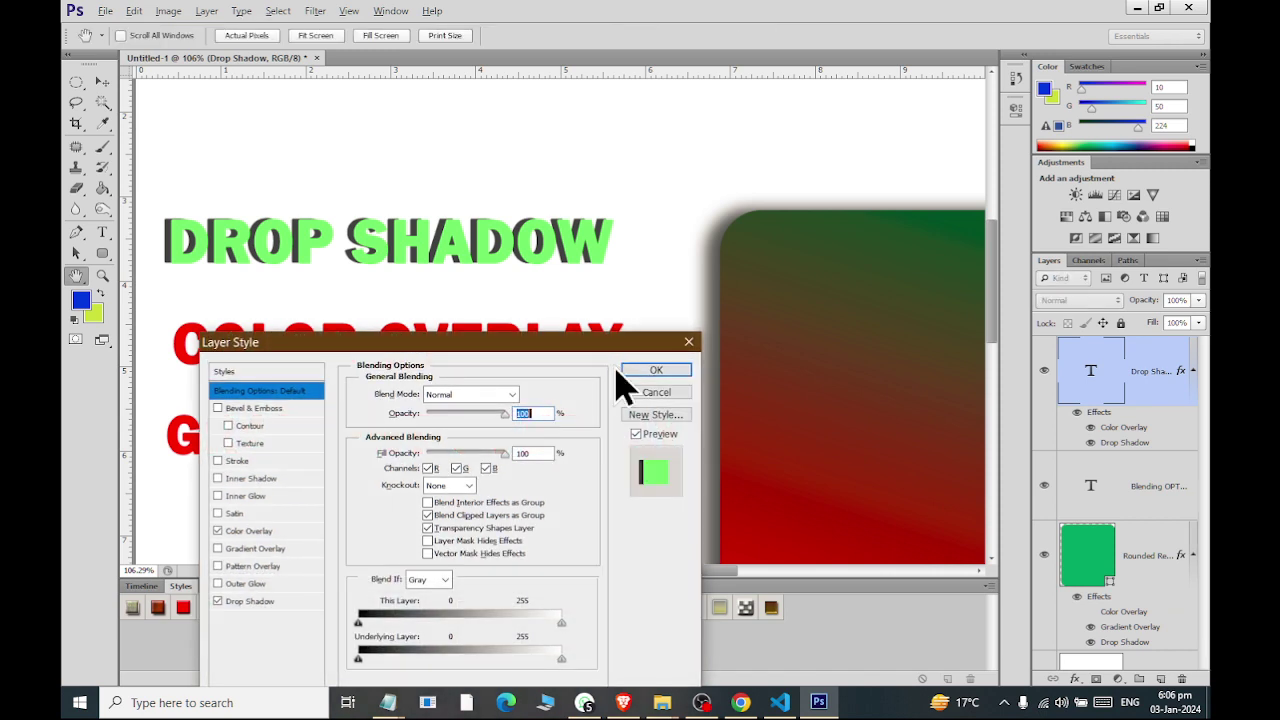
pyautogui.click(242, 601)
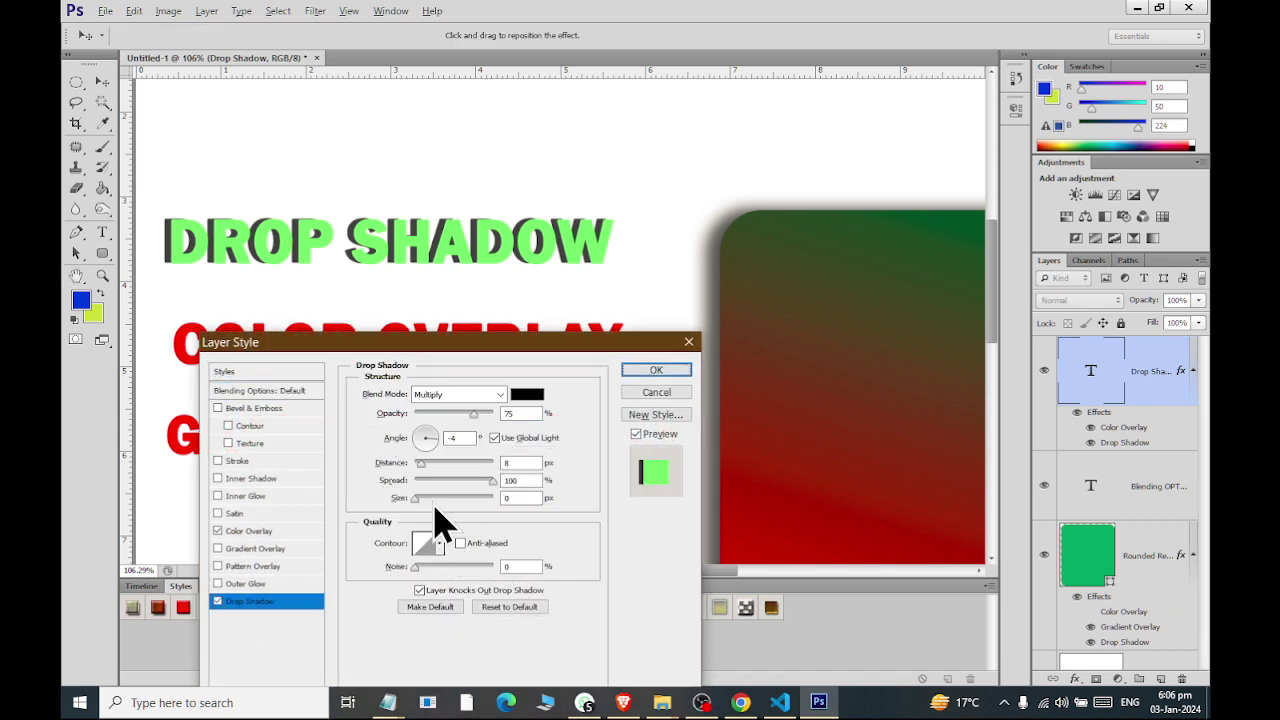
pyautogui.click(416, 440)
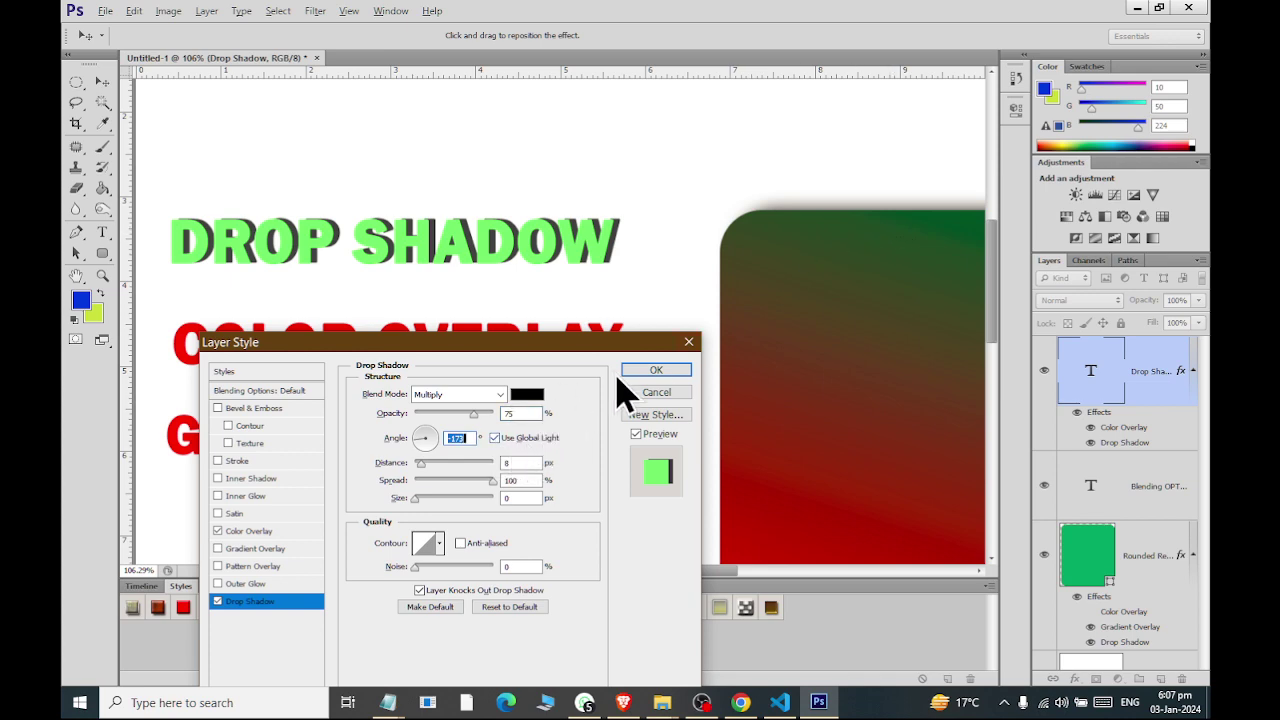
pyautogui.click(656, 392)
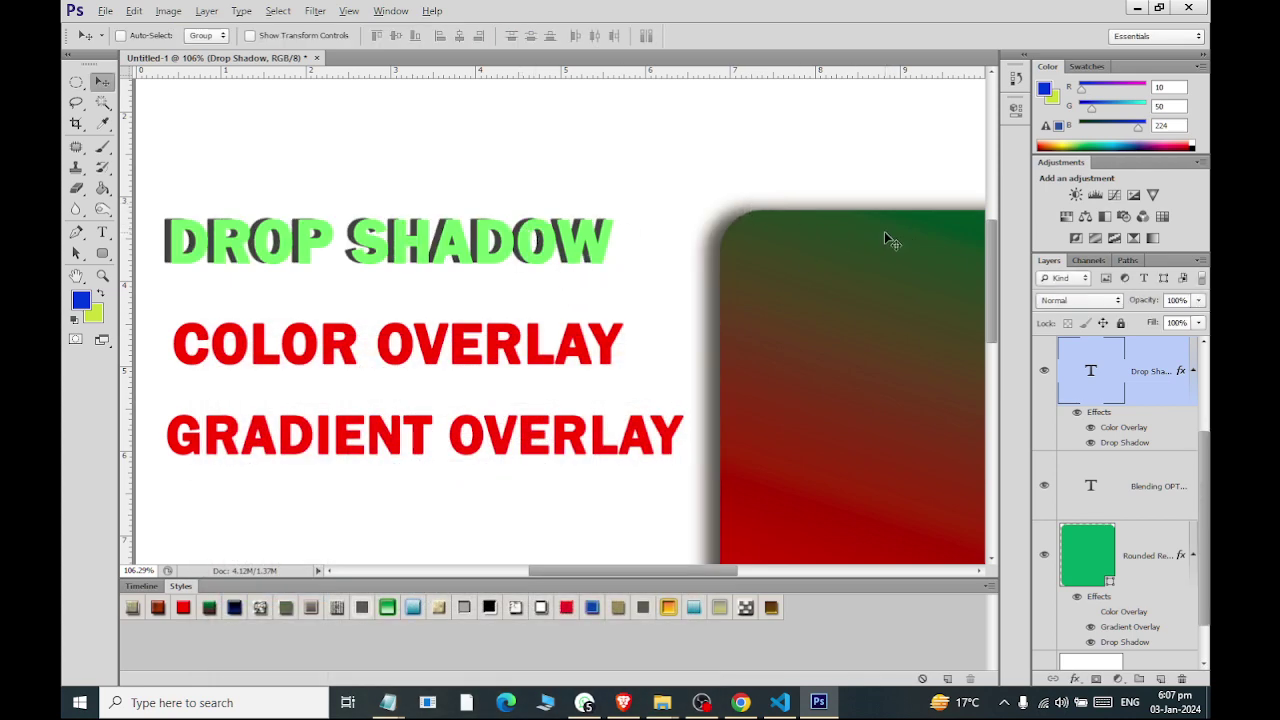
# Turn off Use Global Light and set the DROP SHADOW text's shadow angle to about -105°.
pyautogui.doubleClick(1097, 413)
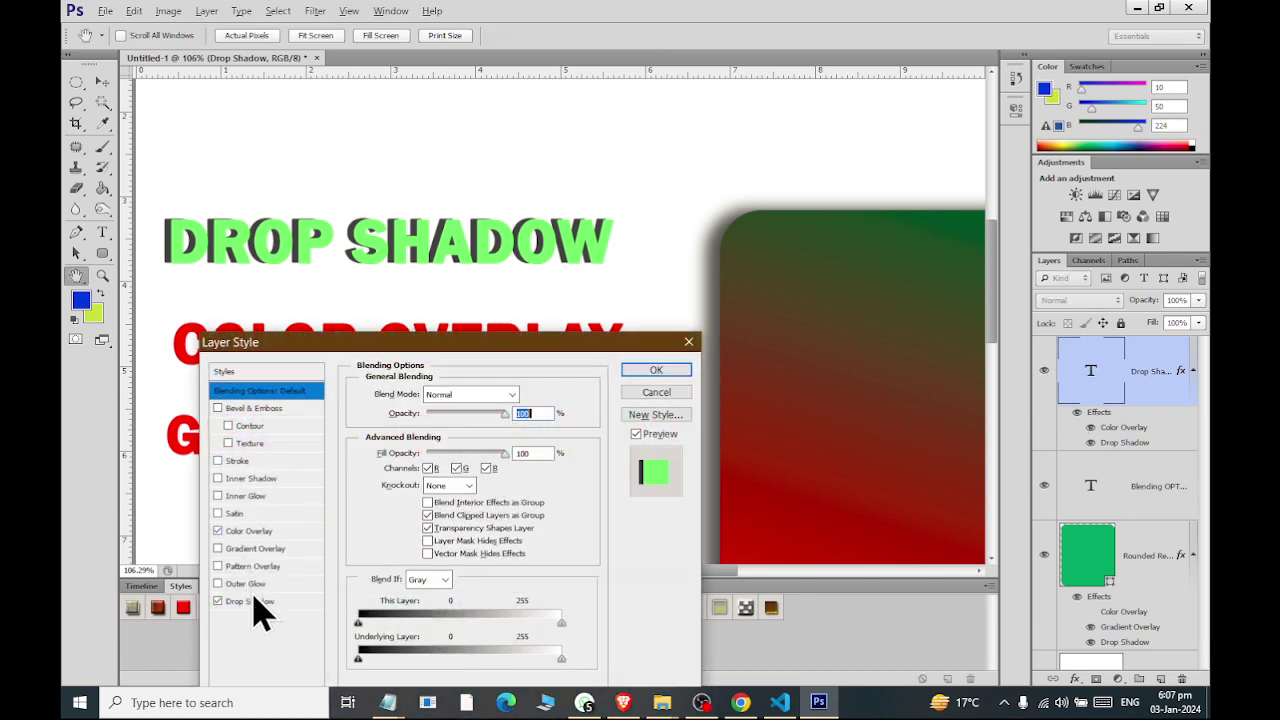
pyautogui.click(250, 601)
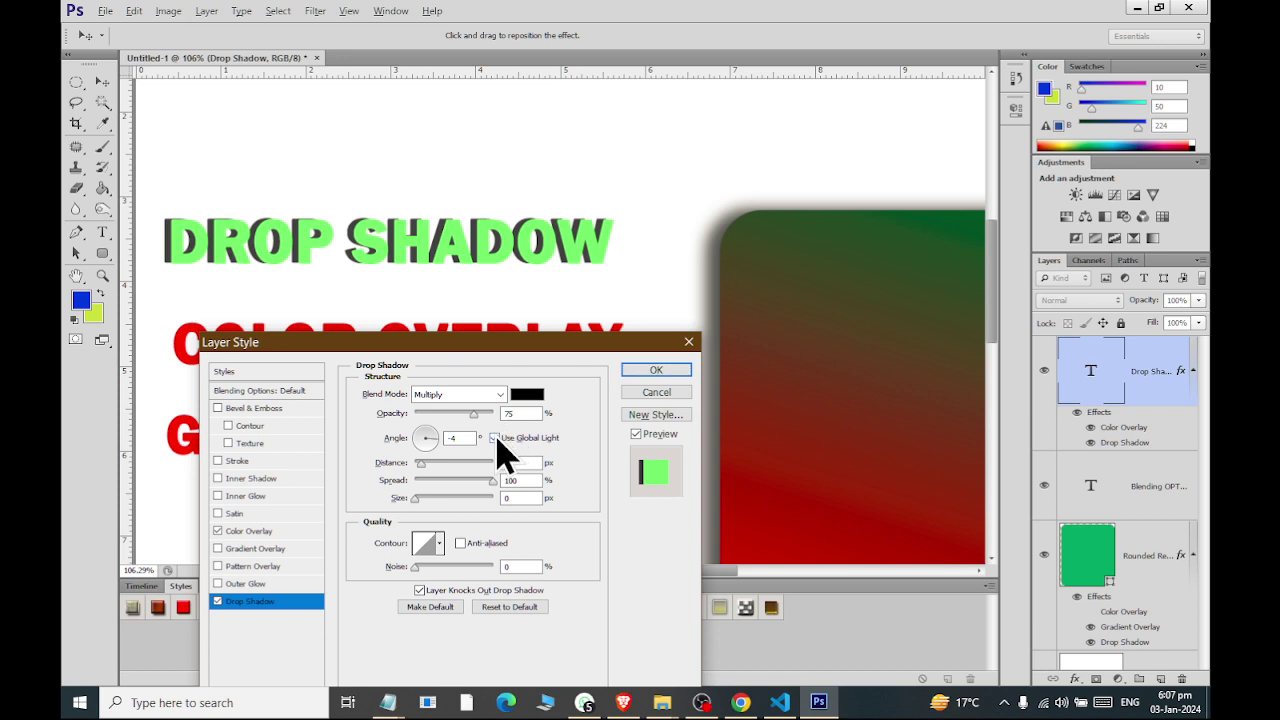
pyautogui.click(493, 438)
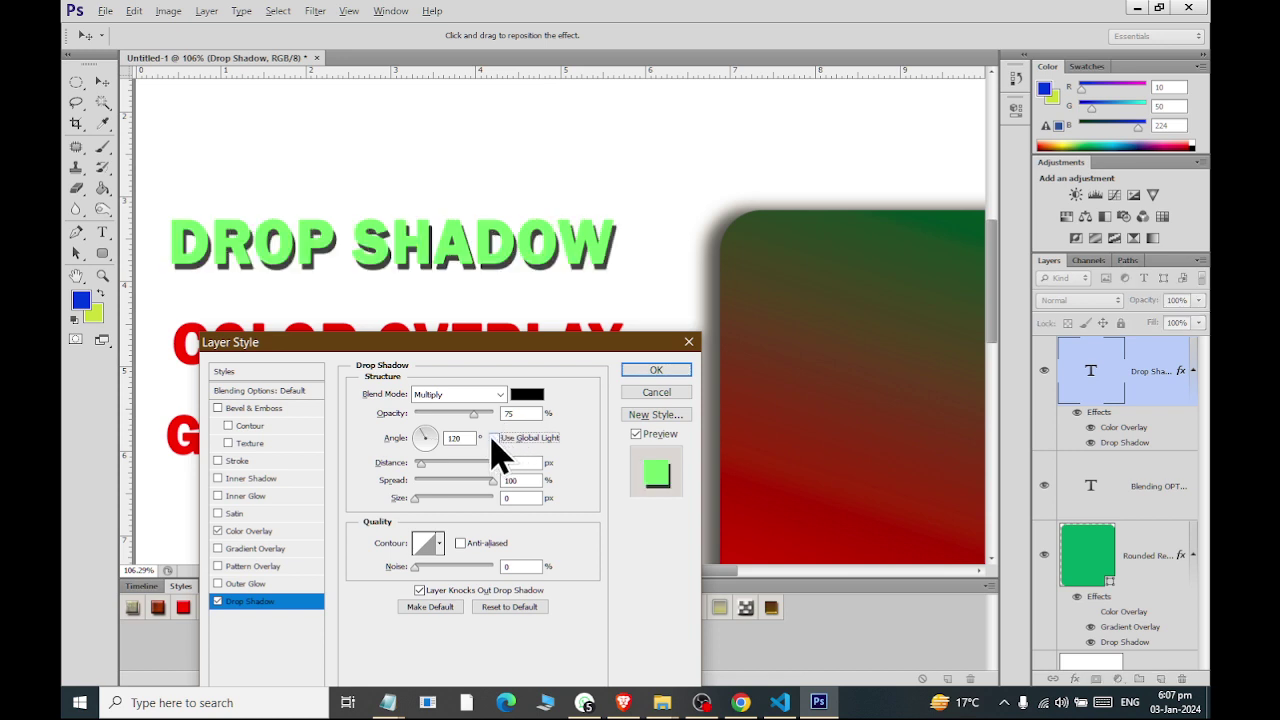
pyautogui.click(432, 456)
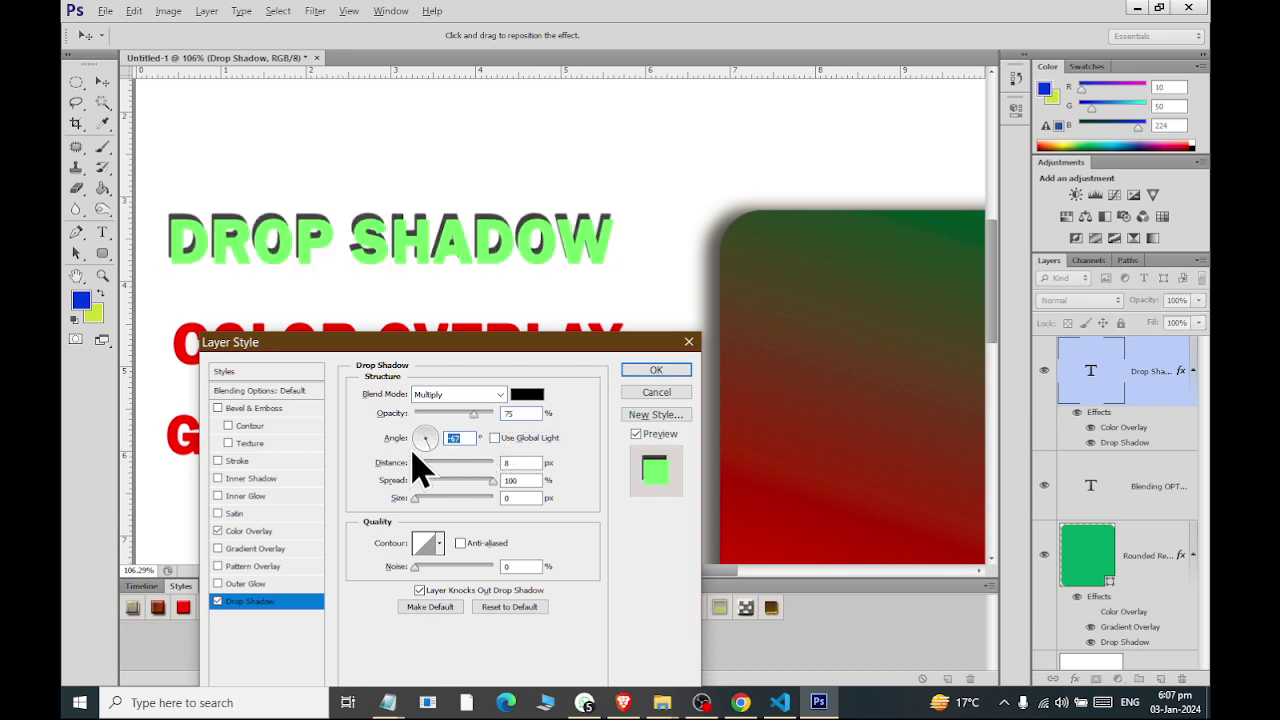
pyautogui.moveTo(420, 466)
pyautogui.mouseDown()
pyautogui.moveTo(428, 443)
pyautogui.moveTo(443, 449)
pyautogui.moveTo(423, 443)
pyautogui.moveTo(436, 468)
pyautogui.moveTo(411, 445)
pyautogui.moveTo(425, 463)
pyautogui.mouseUp()
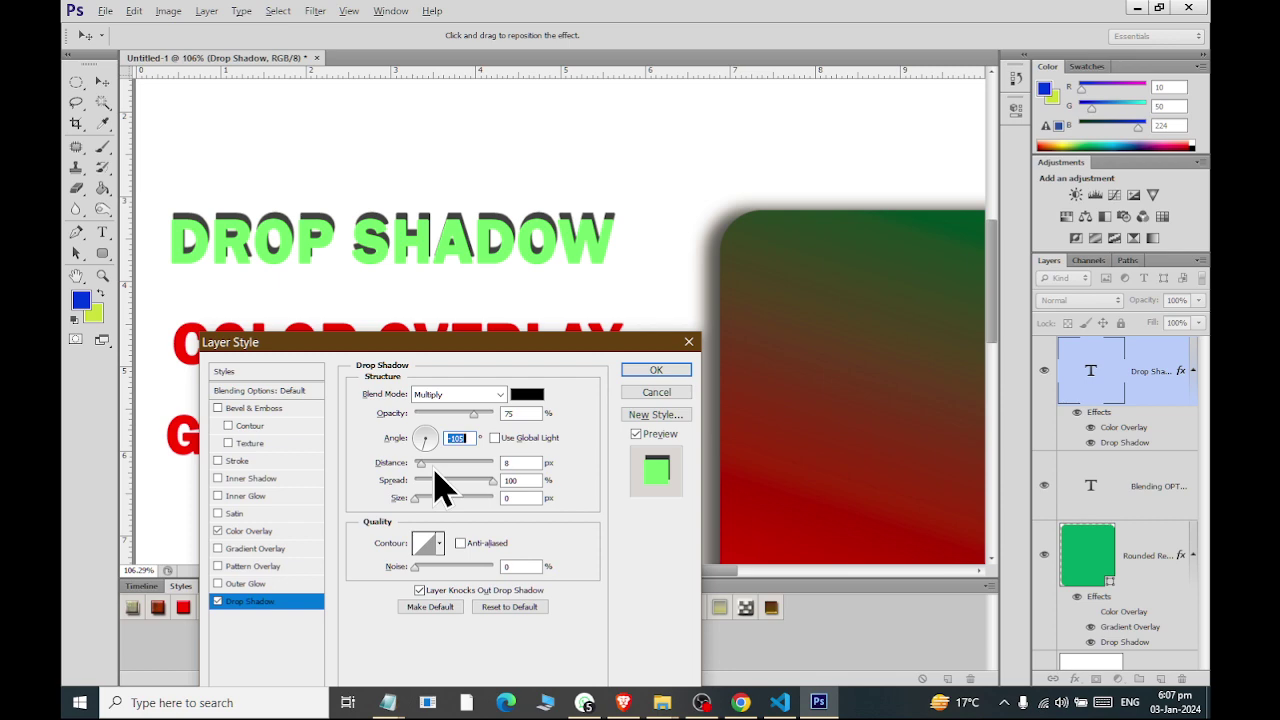
pyautogui.click(657, 370)
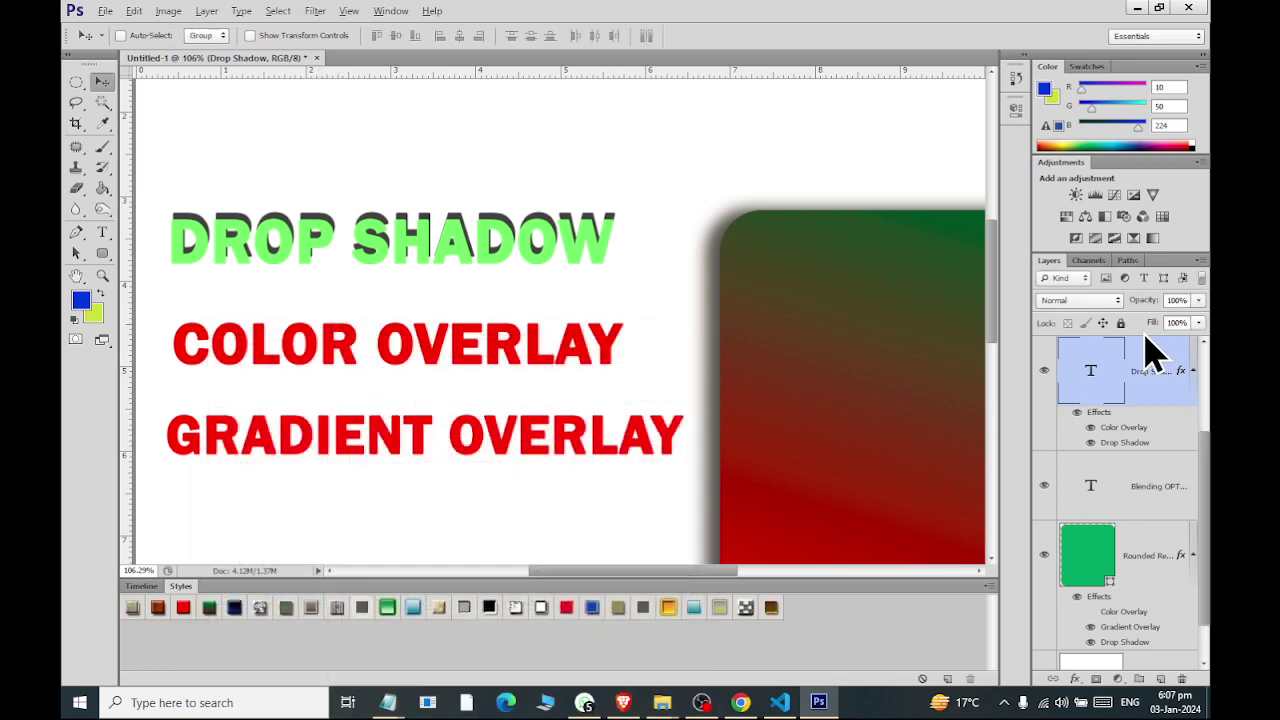
# Duplicate the DROP SHADOW text layer with Ctrl+J and move the copy above the original.
pyautogui.hotkey('ctrl', 'j')
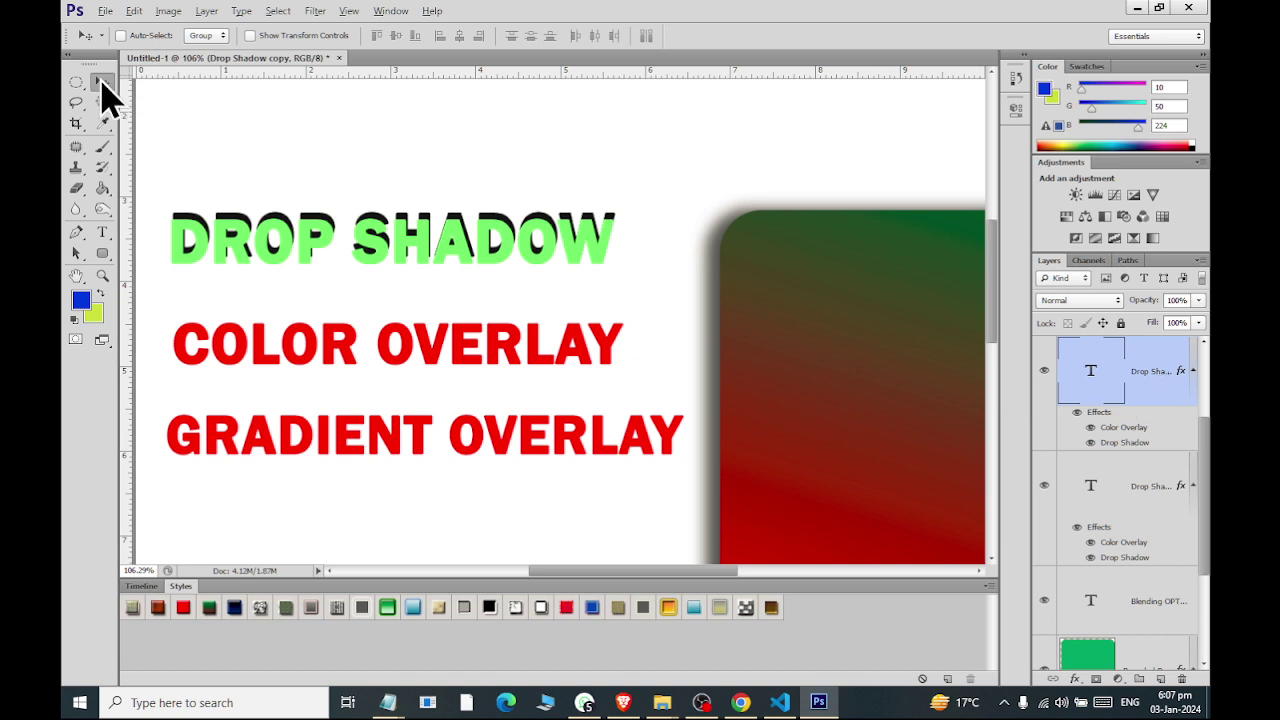
pyautogui.moveTo(330, 233); pyautogui.dragTo(325, 160)
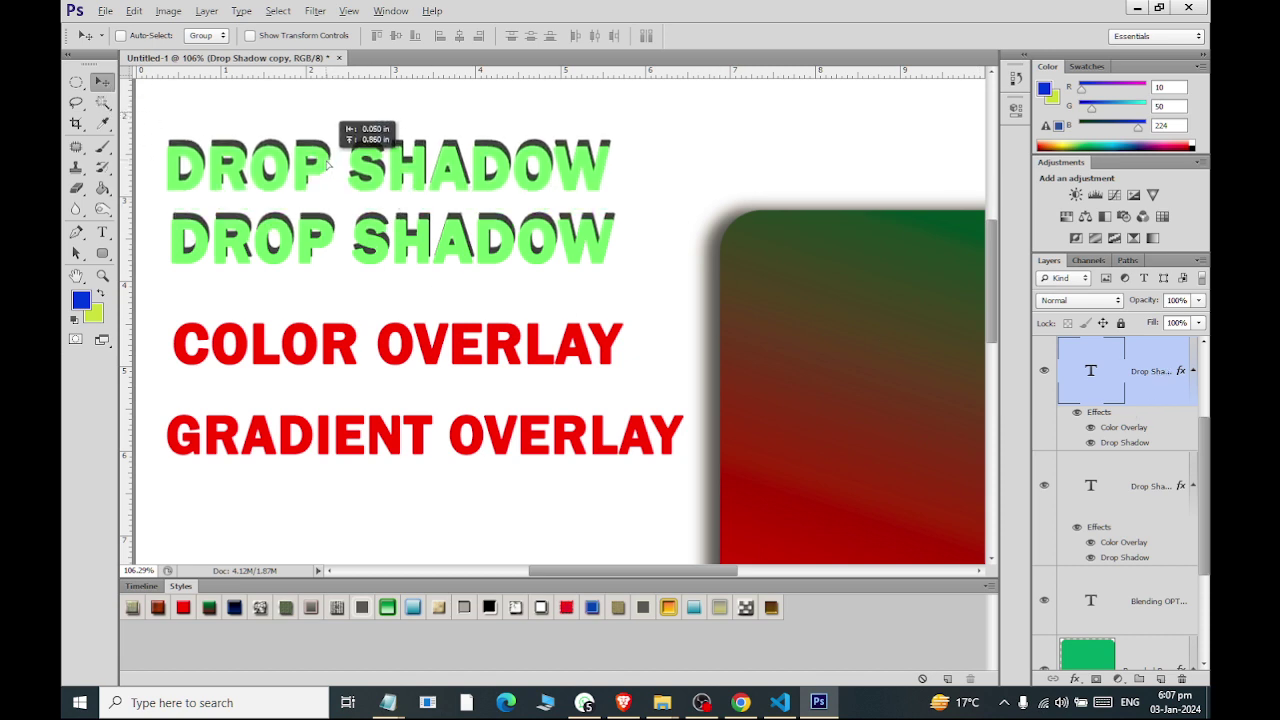
pyautogui.scroll(1, 250, 150)
pyautogui.scroll(2, 134, 114)
pyautogui.hscroll(-2, 190, 133)
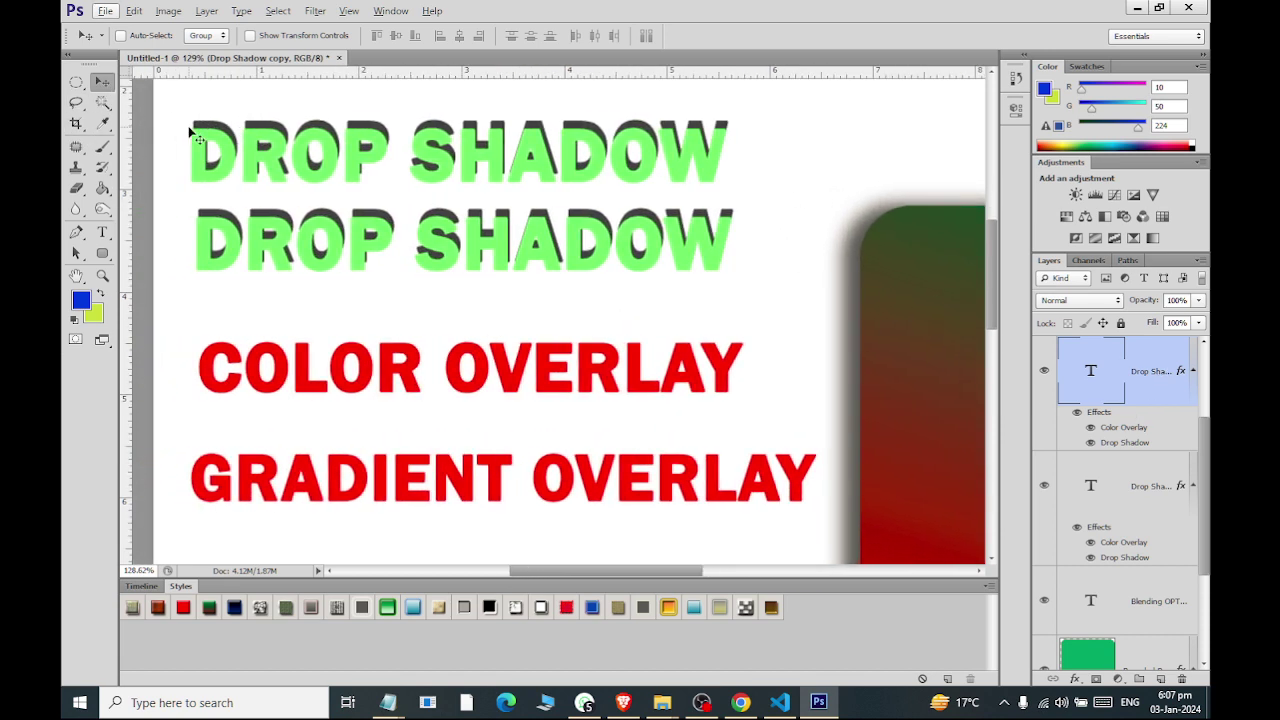
pyautogui.scroll(1, 241, 105)
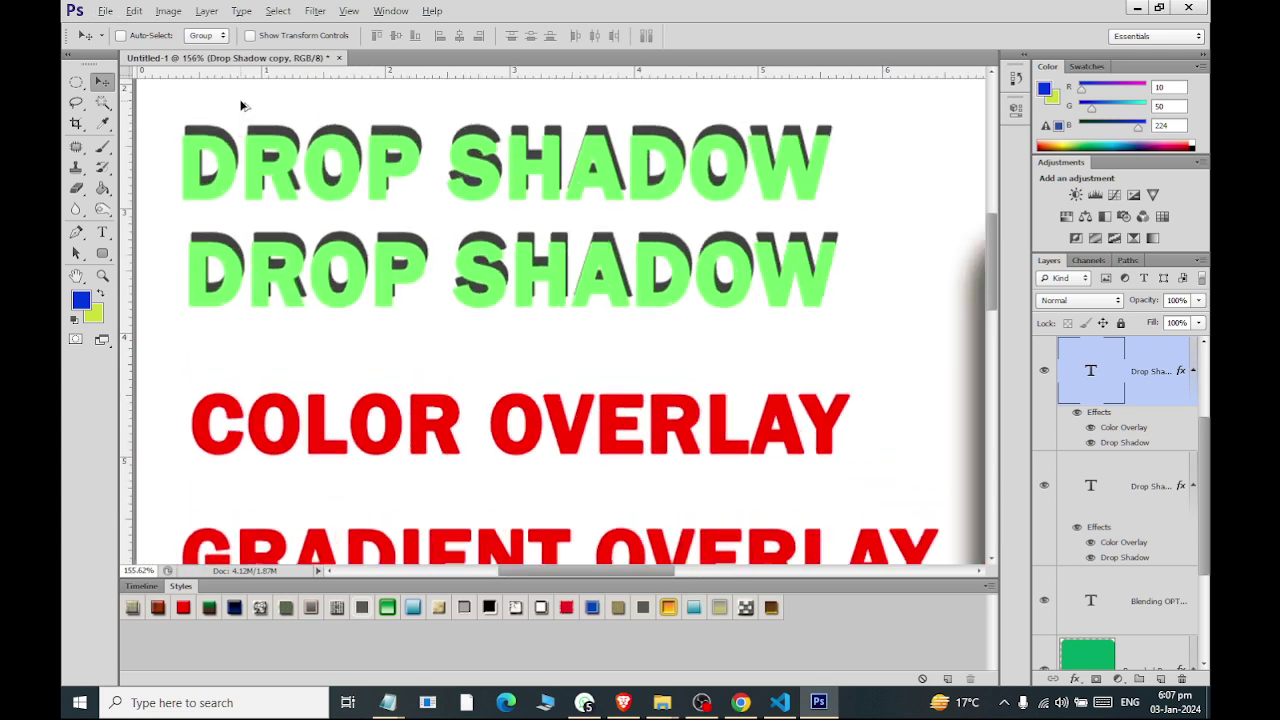
pyautogui.click(1086, 678)
# Give the copy a white Color Overlay and a soft shadow: distance 4, spread 55, size 18.
pyautogui.click(1113, 413)
pyautogui.doubleClick(1113, 413)
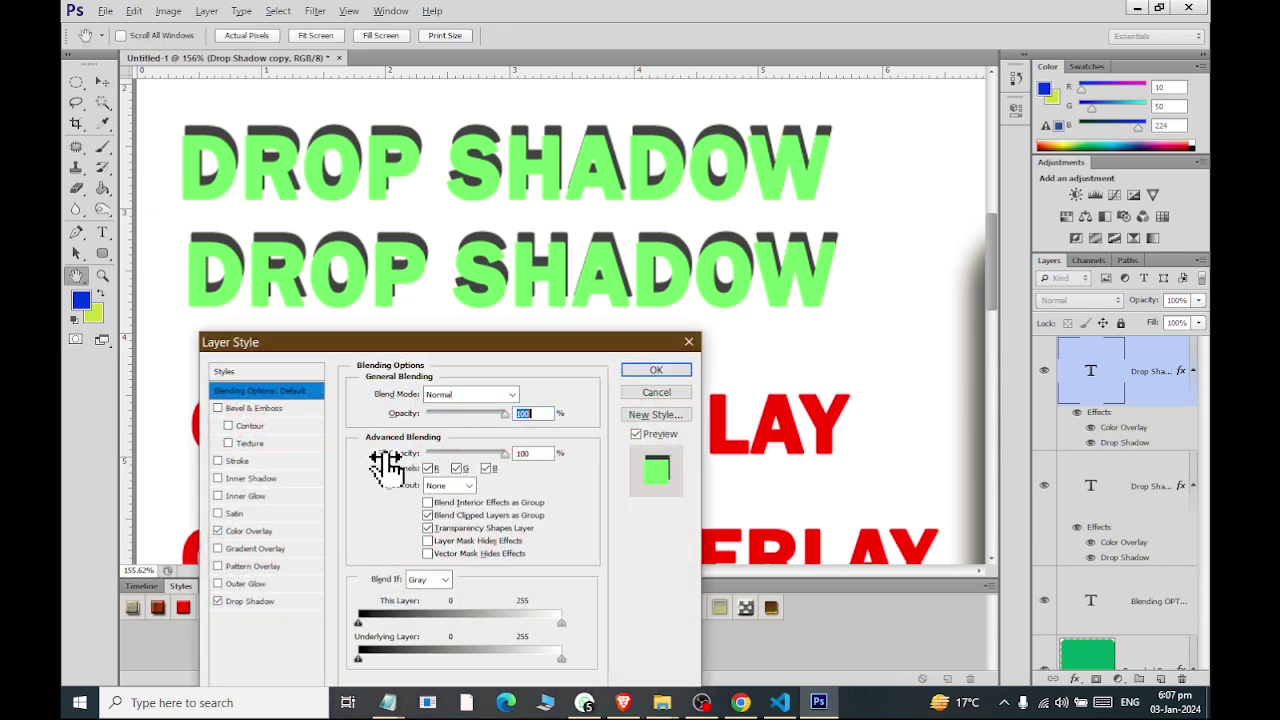
pyautogui.click(253, 532)
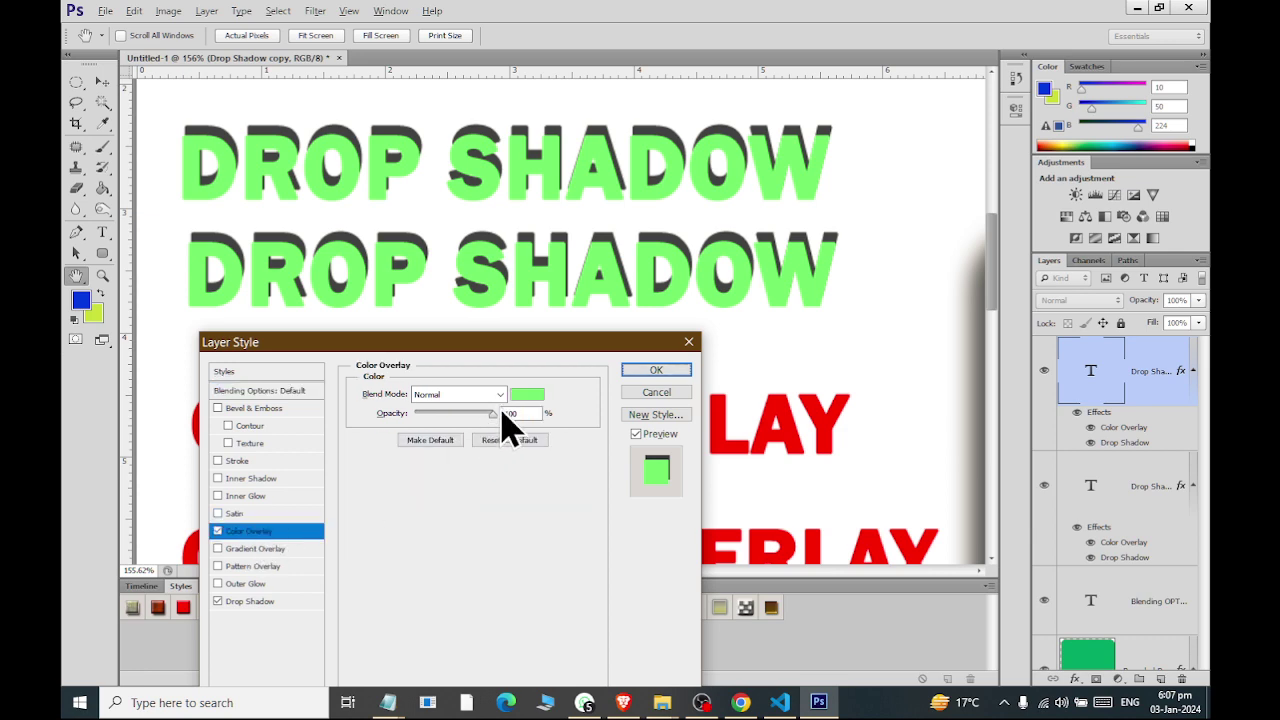
pyautogui.click(528, 396)
pyautogui.moveTo(871, 320); pyautogui.dragTo(729, 63)
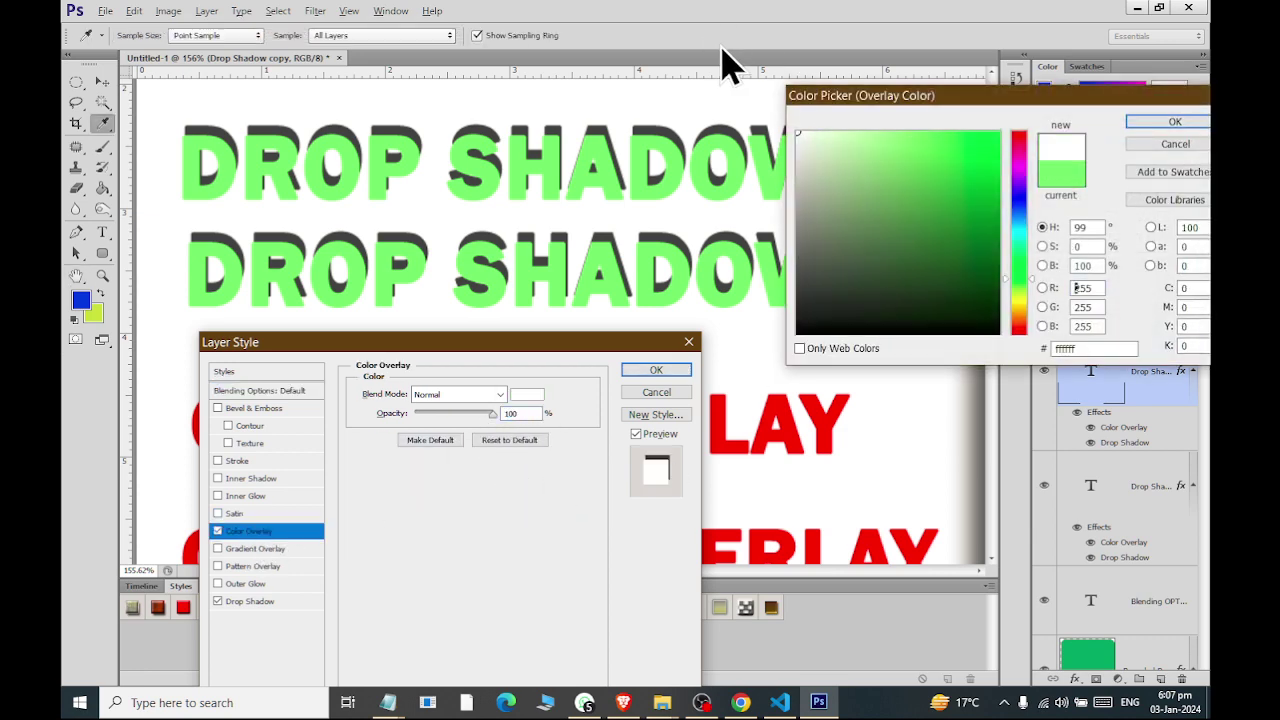
pyautogui.click(1130, 132)
pyautogui.click(250, 602)
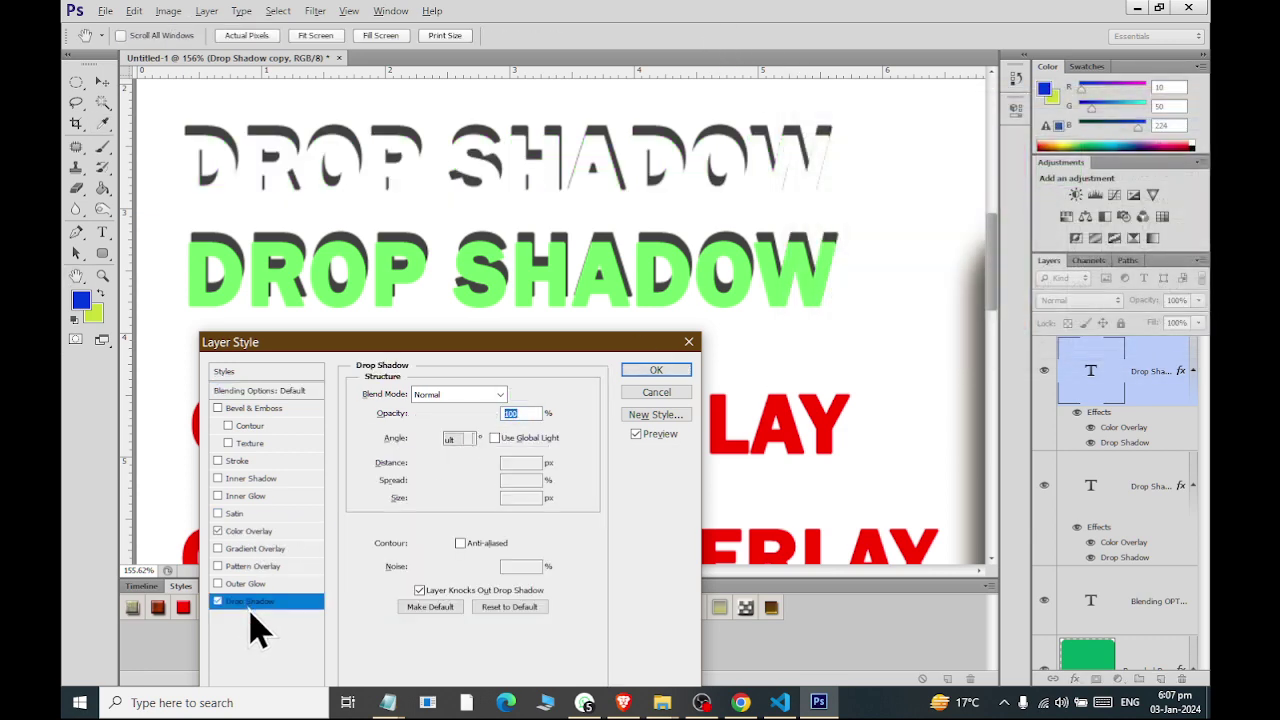
pyautogui.moveTo(493, 482)
pyautogui.mouseDown()
pyautogui.moveTo(414, 484)
pyautogui.moveTo(527, 503)
pyautogui.moveTo(420, 485)
pyautogui.moveTo(414, 467)
pyautogui.moveTo(452, 497)
pyautogui.moveTo(424, 498)
pyautogui.moveTo(452, 482)
pyautogui.moveTo(424, 508)
pyautogui.moveTo(435, 479)
pyautogui.moveTo(458, 480)
pyautogui.moveTo(428, 505)
pyautogui.mouseUp()
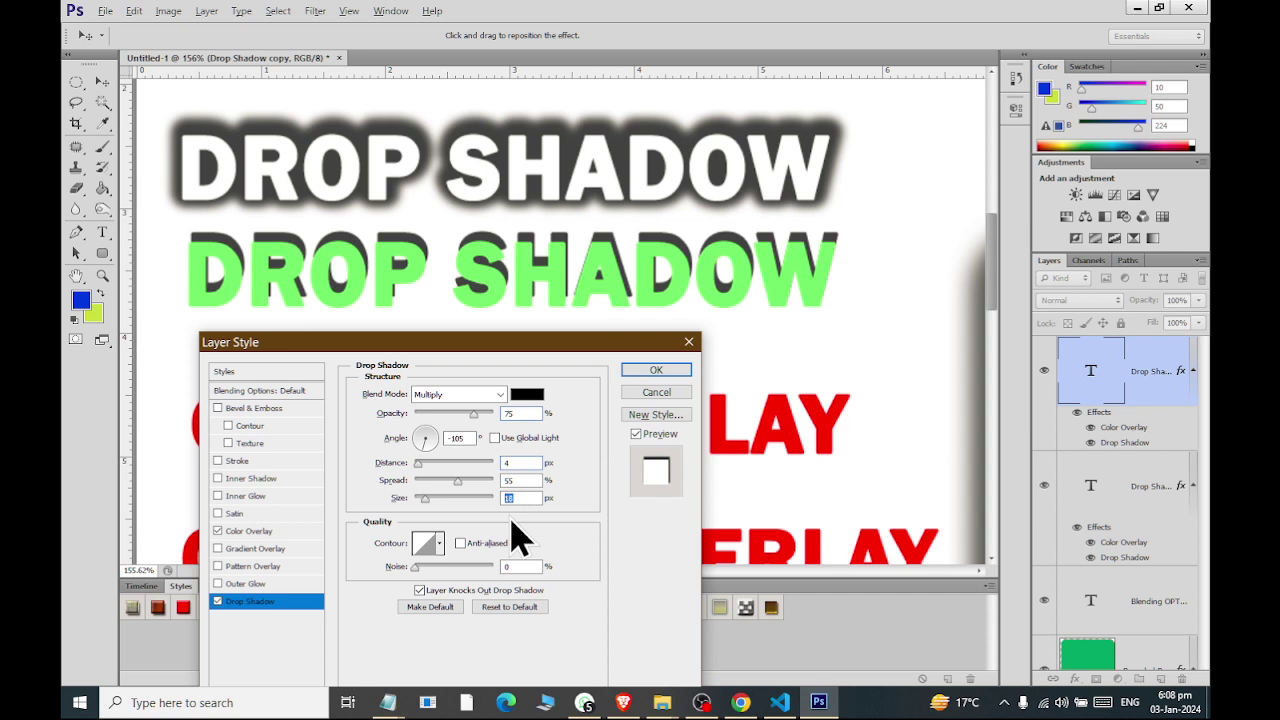
# Set the copy's drop shadow to Normal blend mode with a green shadow colour.
pyautogui.click(455, 394)
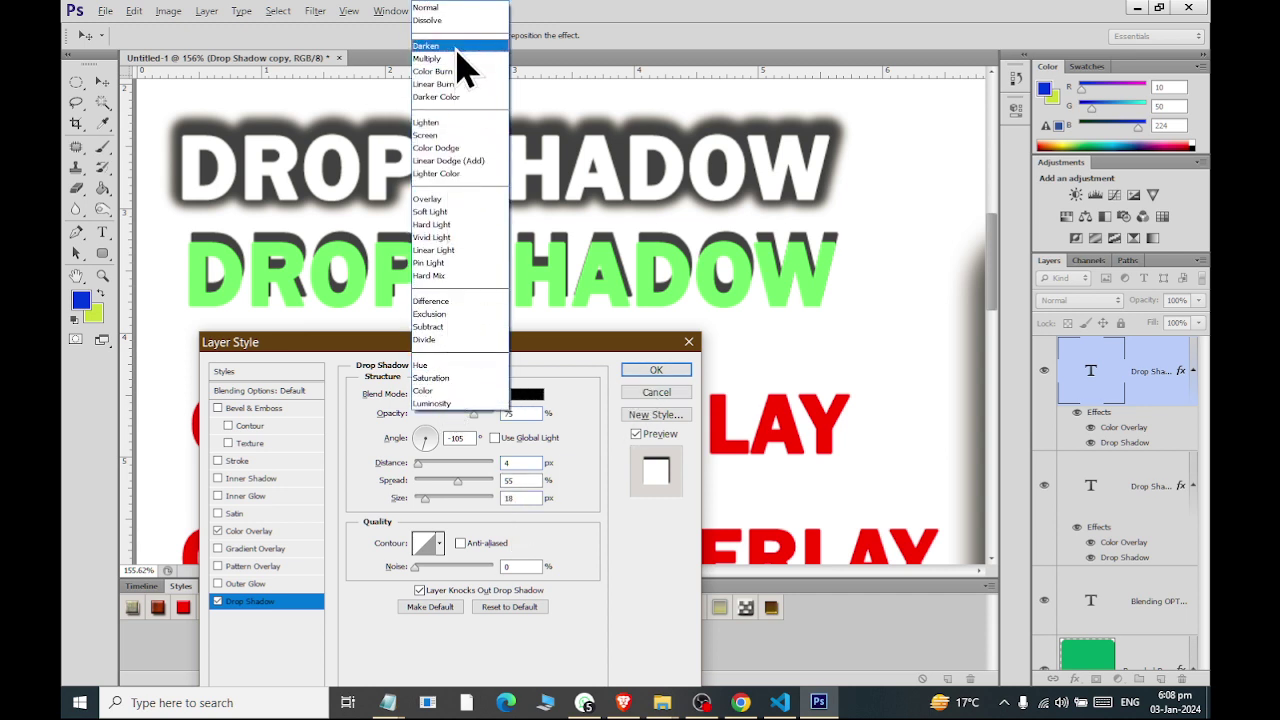
pyautogui.click(457, 10)
pyautogui.click(528, 394)
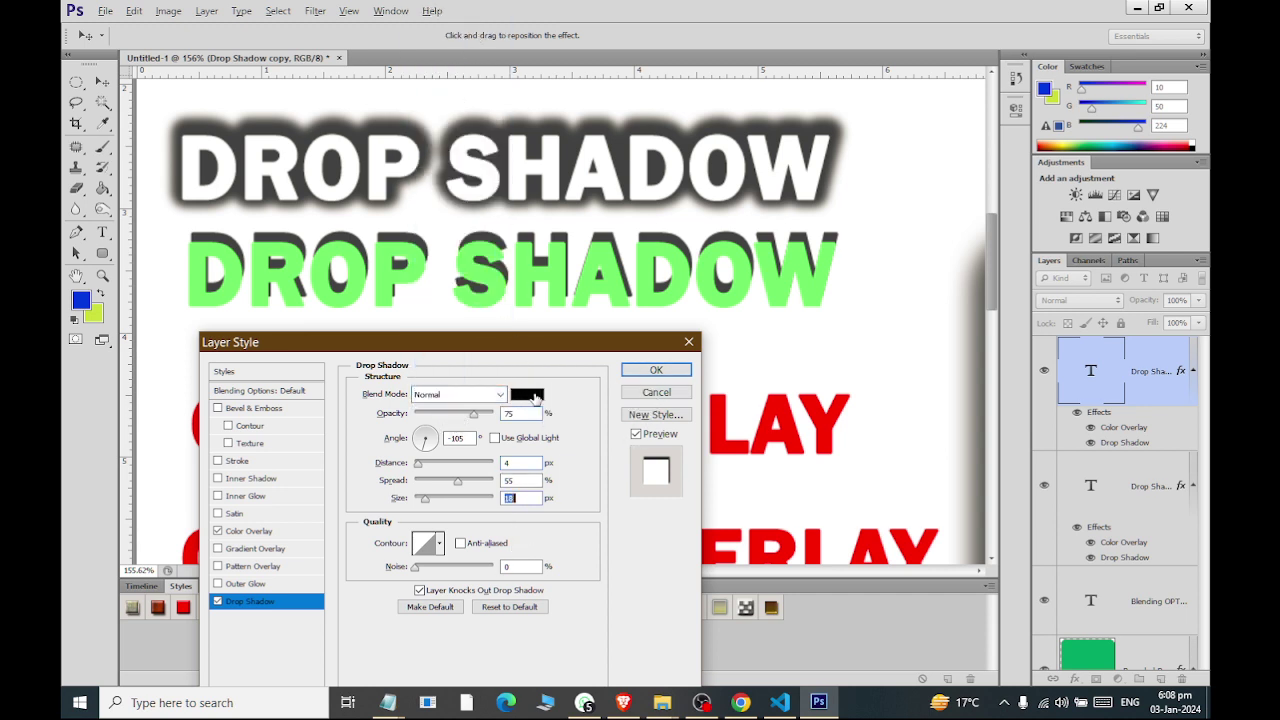
pyautogui.click(1018, 212)
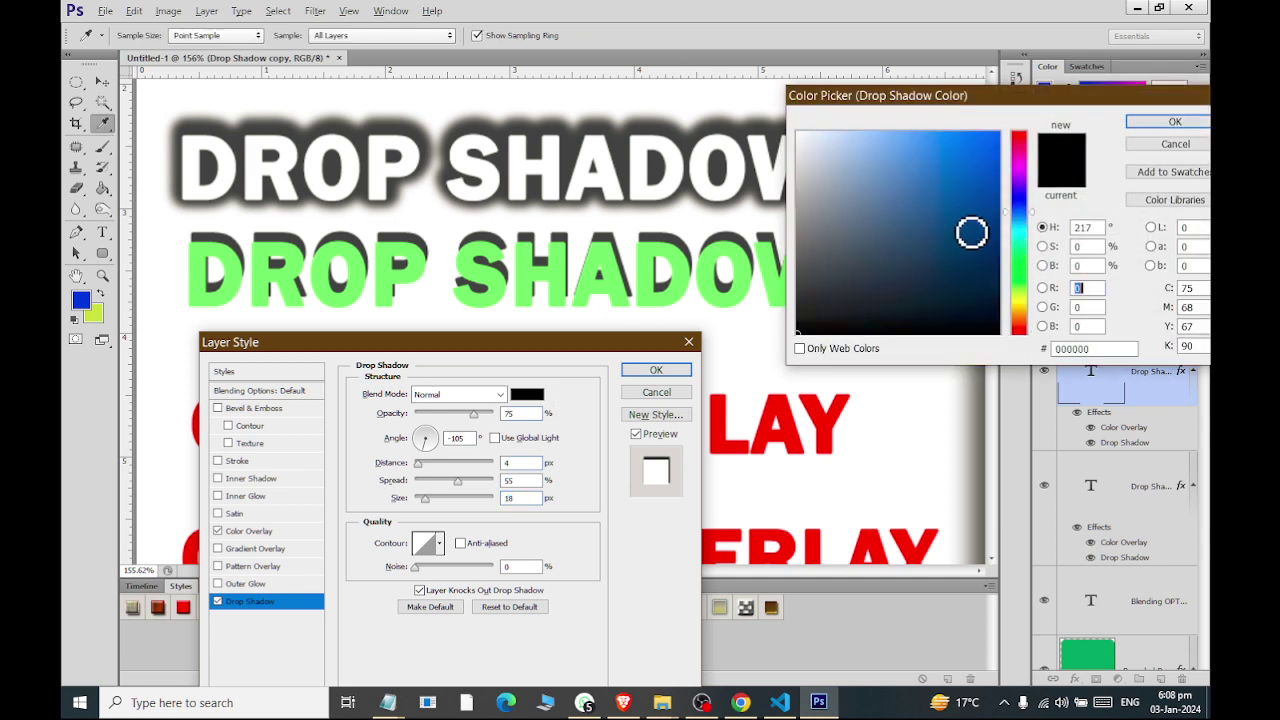
pyautogui.click(975, 221)
pyautogui.moveTo(975, 221); pyautogui.dragTo(991, 279)
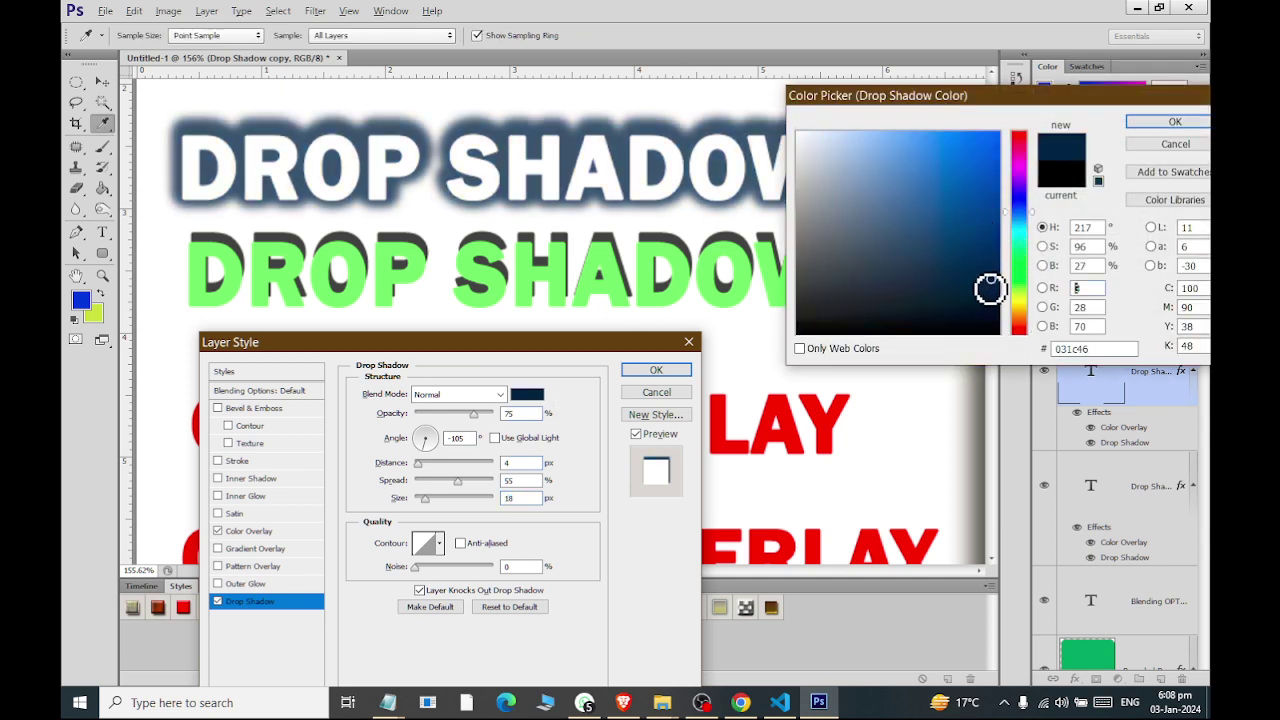
pyautogui.click(1018, 294)
pyautogui.click(985, 210)
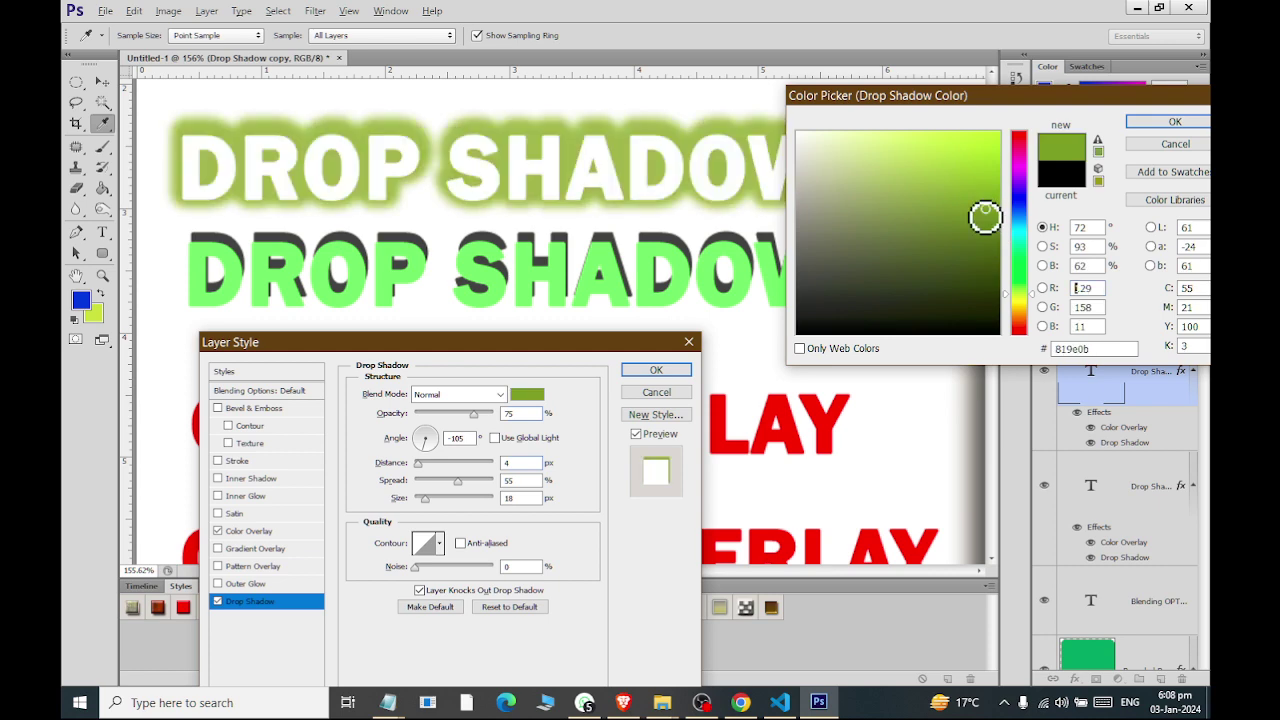
pyautogui.click(1015, 279)
pyautogui.click(971, 233)
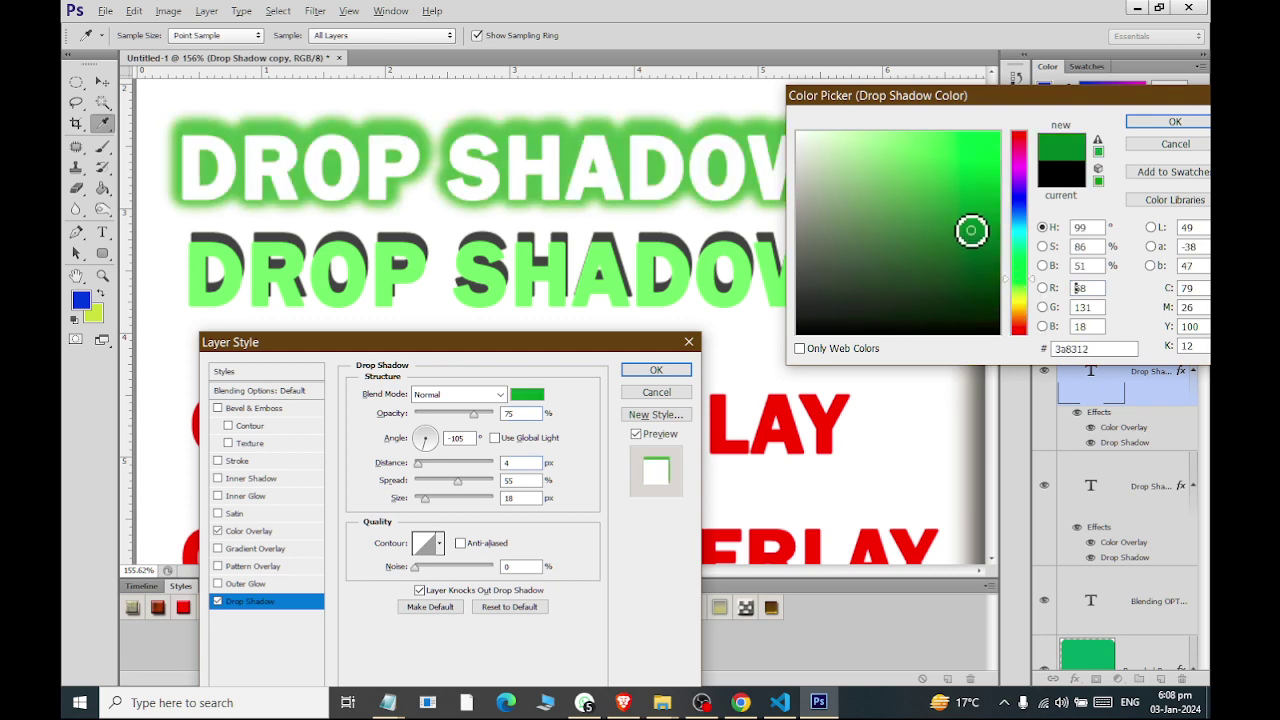
pyautogui.click(1145, 121)
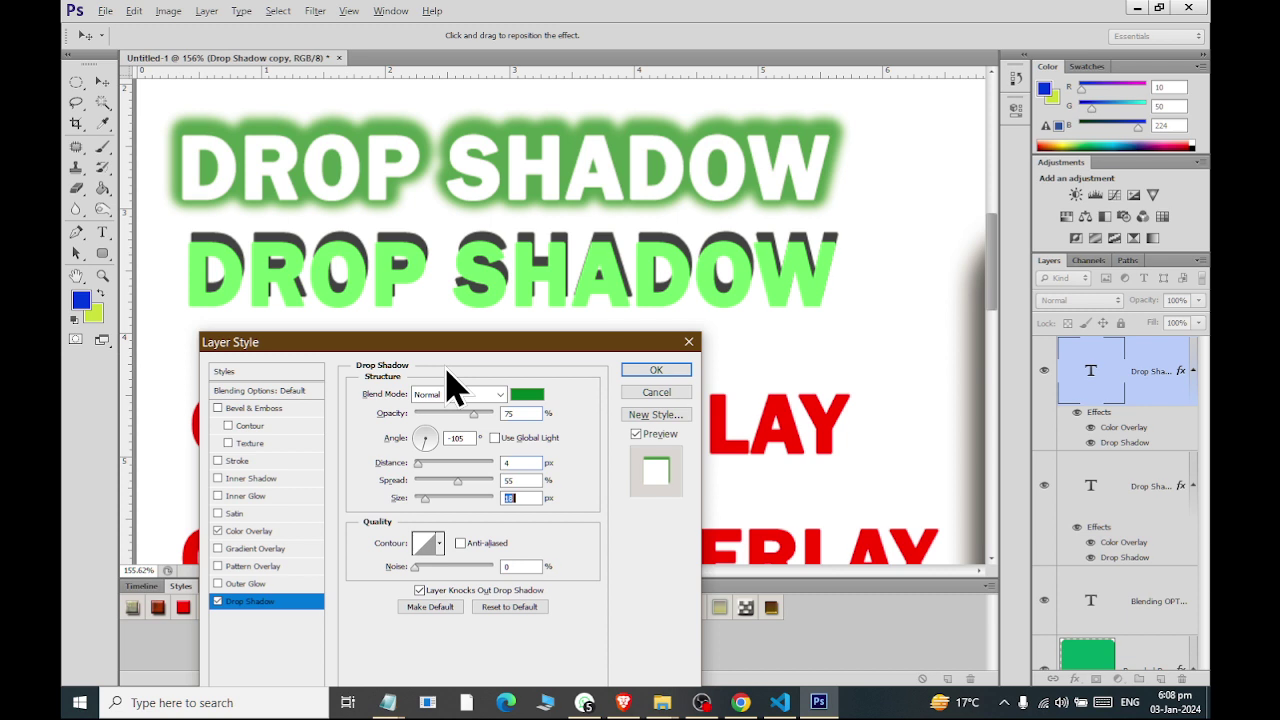
# Apply the copy's green-shadow style and browse the layers, selecting the Blending OPTIONS layer.
pyautogui.click(656, 371)
pyautogui.scroll(-2, 535, 313)
pyautogui.scroll(-1, 535, 313)
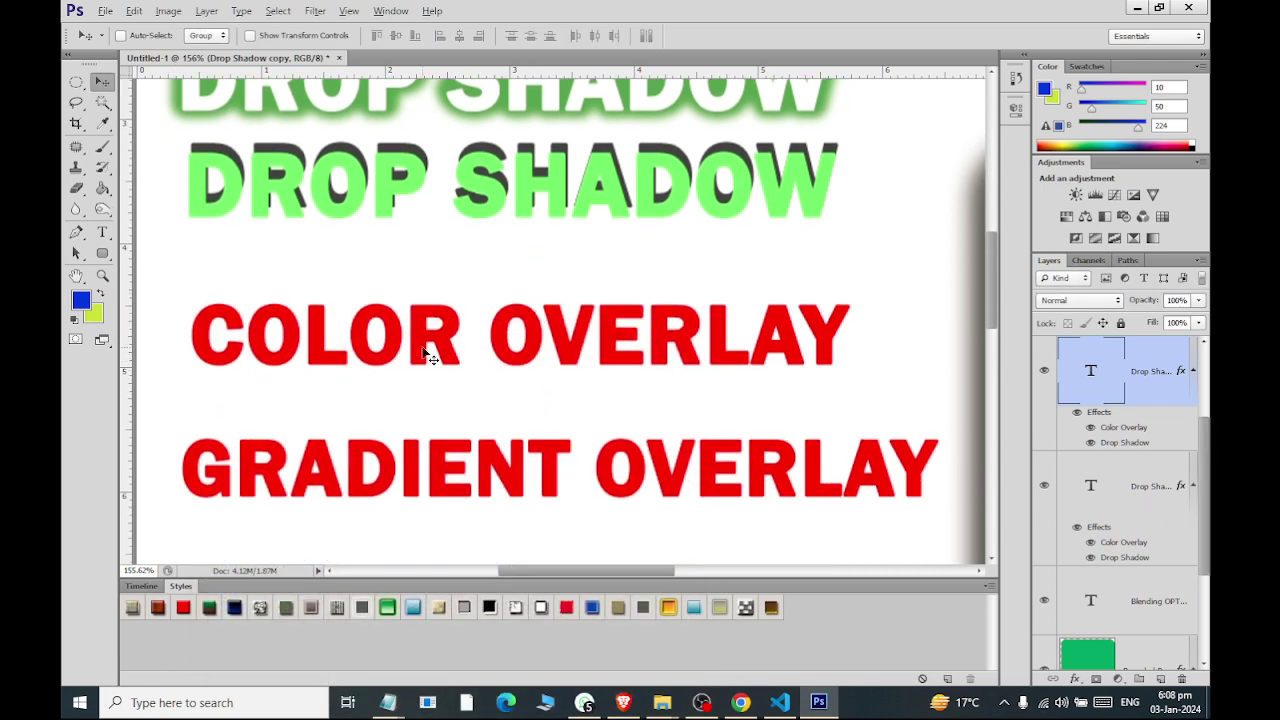
pyautogui.scroll(1, 645, 238)
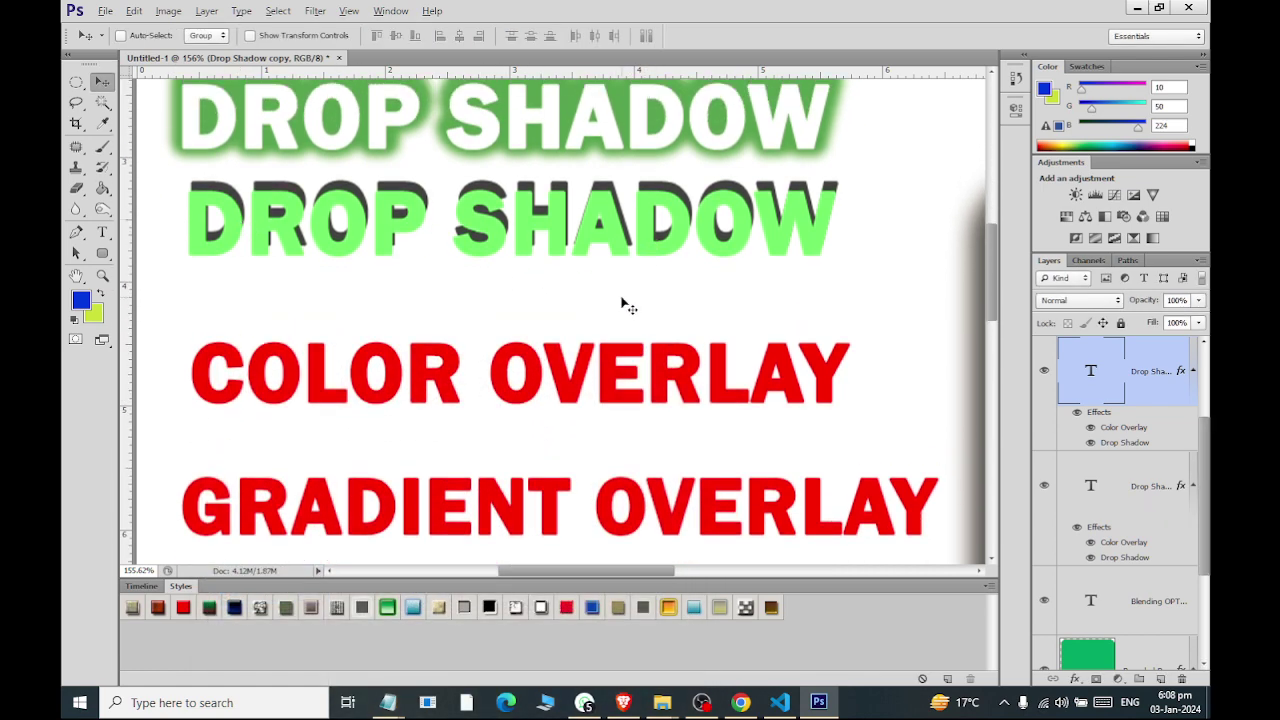
pyautogui.scroll(-2, 433, 421)
pyautogui.scroll(-2, 323, 437)
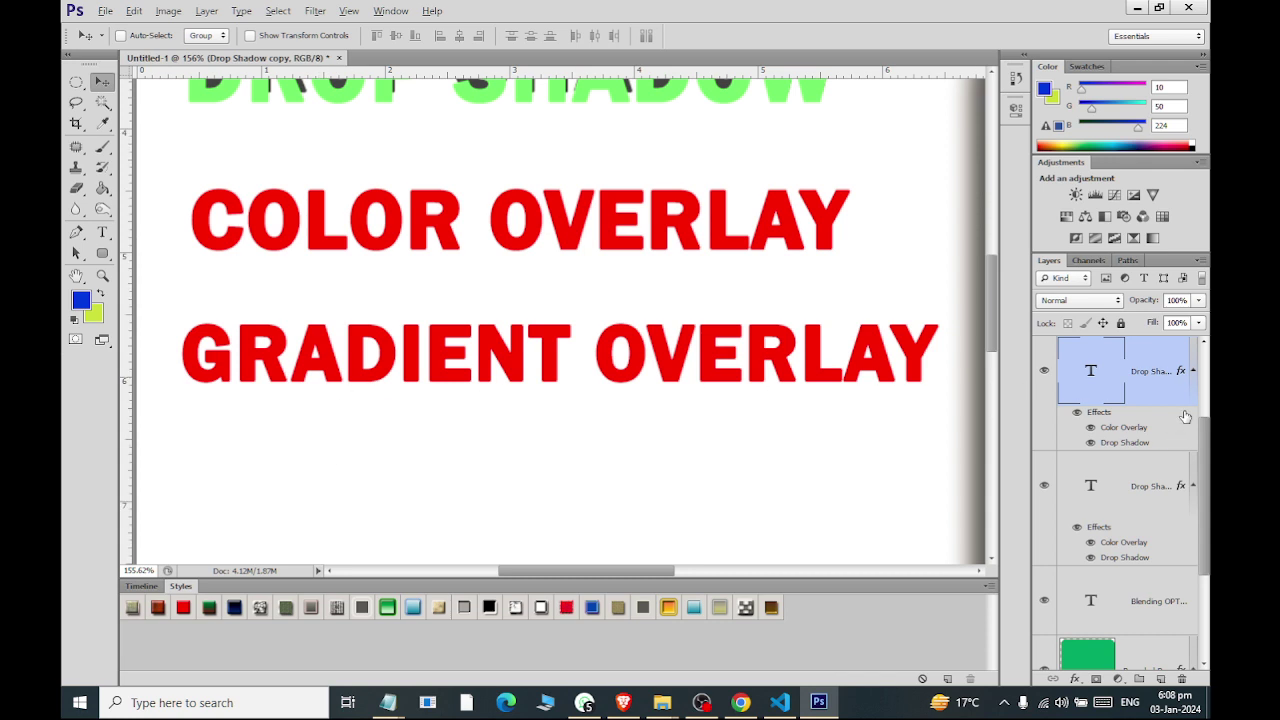
pyautogui.scroll(-2, 1154, 535)
pyautogui.click(1154, 475)
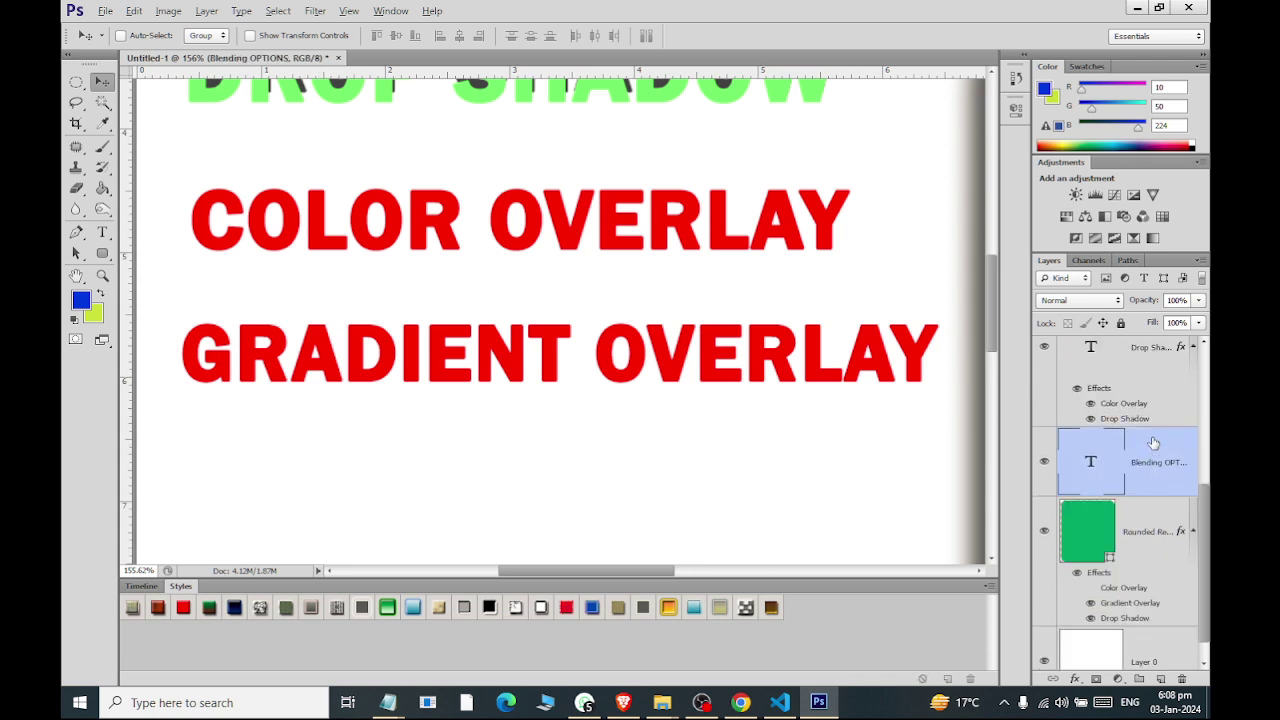
pyautogui.scroll(1, 1156, 460)
pyautogui.scroll(1, 1160, 500)
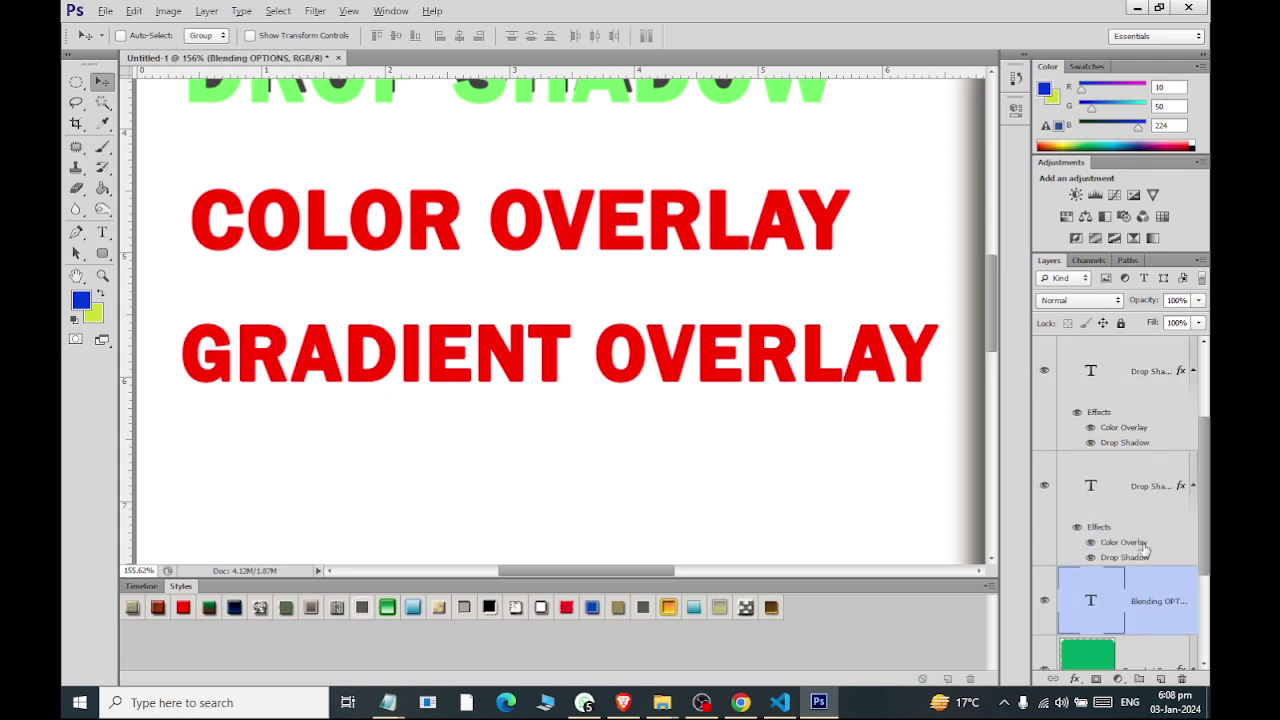
# Toggle the DROP SHADOW layers' visibility to tell which layer is which.
pyautogui.click(1043, 486)
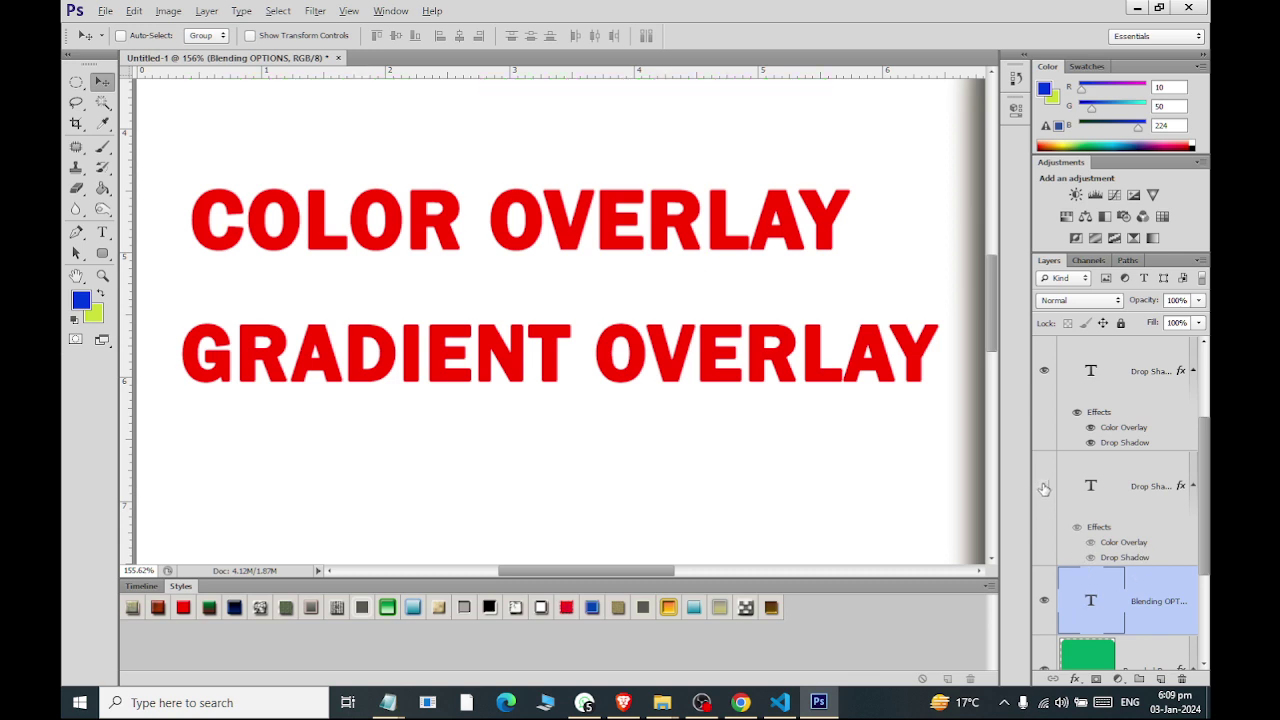
pyautogui.click(1043, 486)
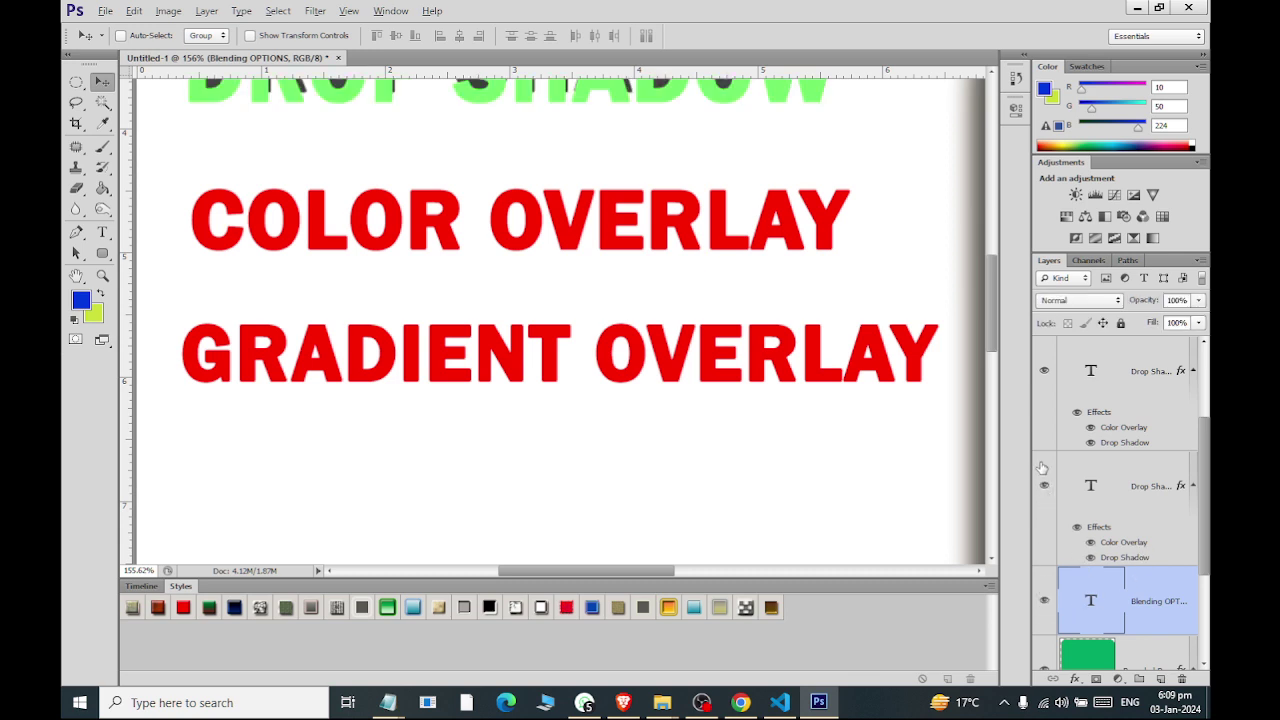
pyautogui.scroll(-1, 1088, 562)
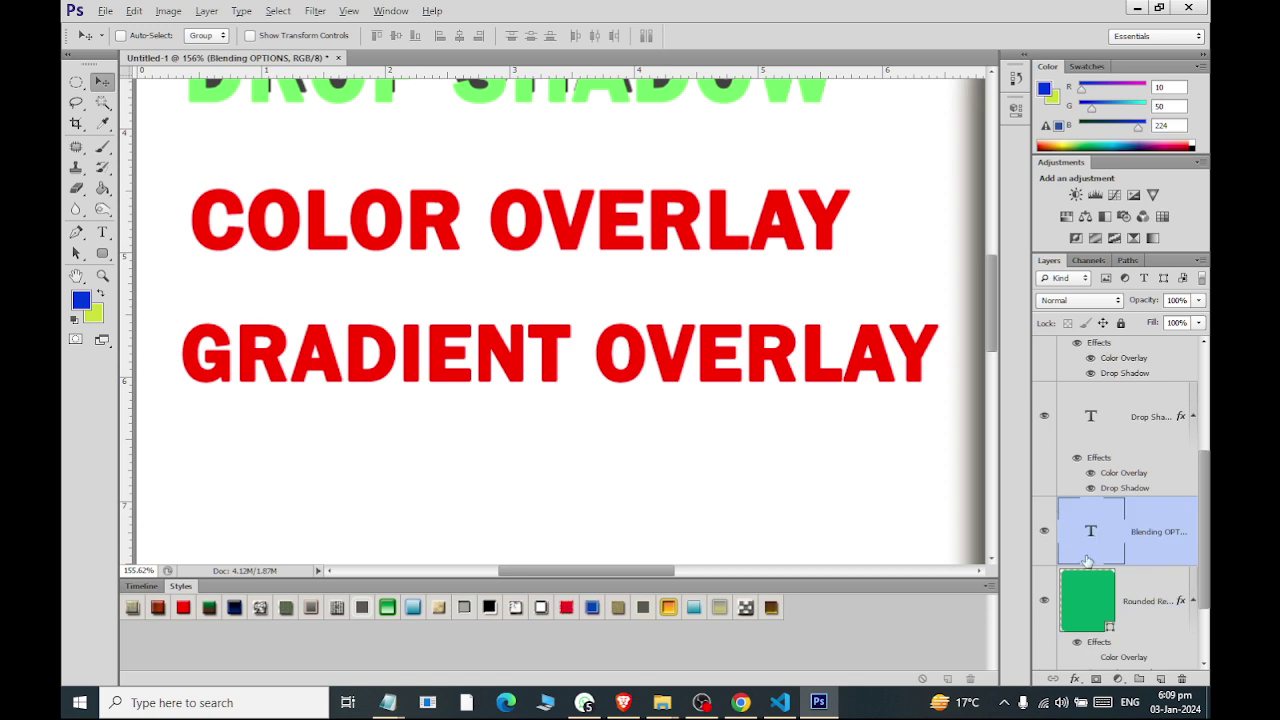
pyautogui.scroll(-1, 1104, 585)
pyautogui.scroll(2, 1103, 585)
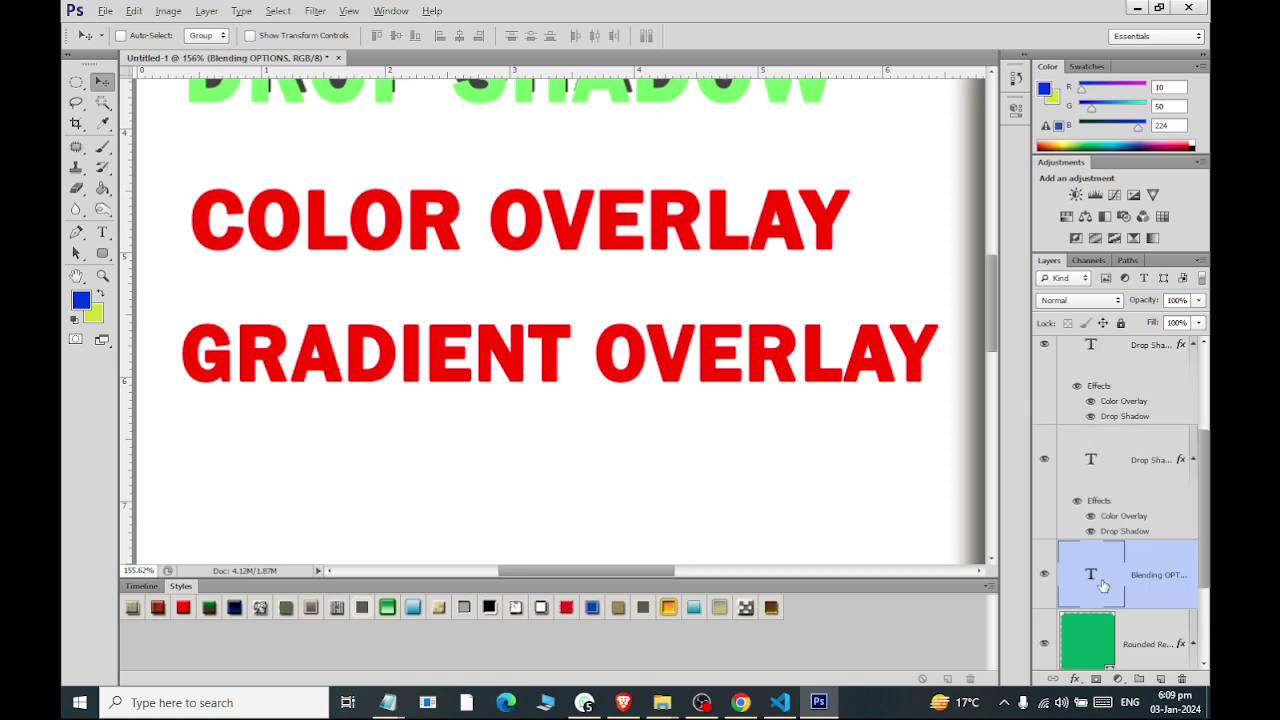
pyautogui.click(1045, 575)
pyautogui.click(1045, 460)
pyautogui.click(1045, 460)
pyautogui.moveTo(1206, 500); pyautogui.dragTo(1206, 410)
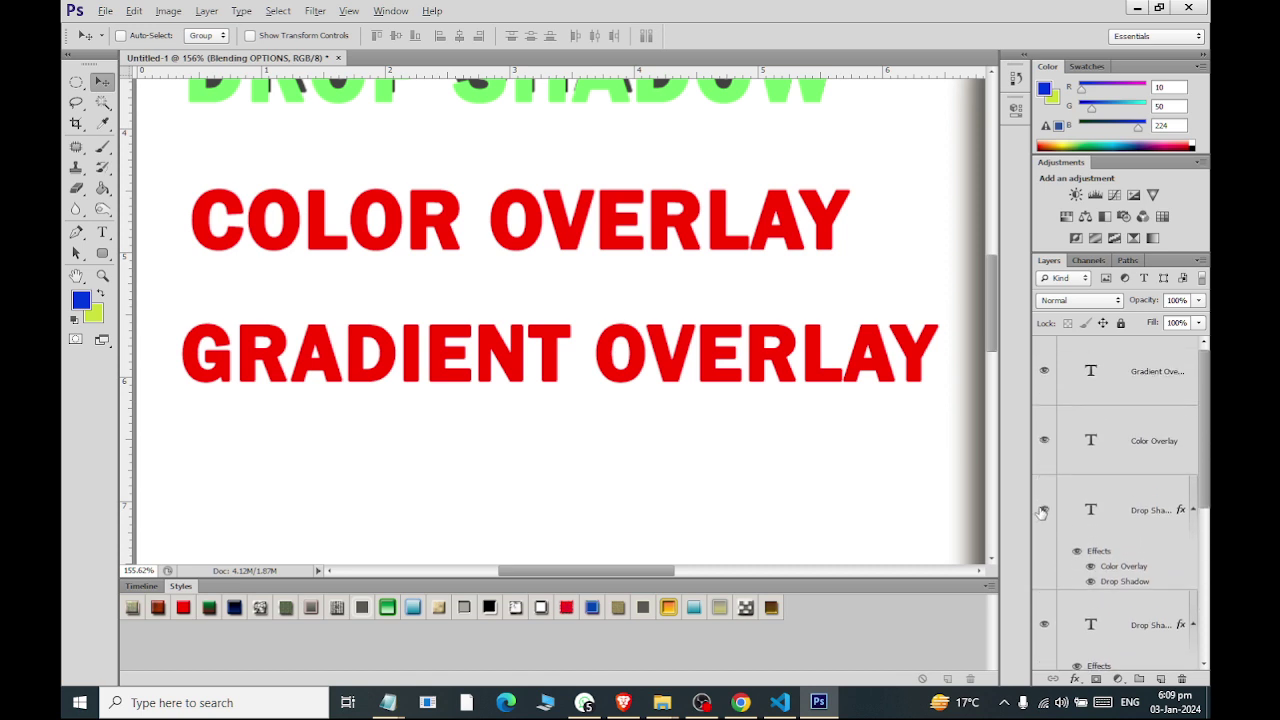
# Identify the COLOR OVERLAY and GRADIENT OVERLAY layers and select the GRADIENT OVERLAY layer.
pyautogui.click(1045, 441)
pyautogui.click(1045, 440)
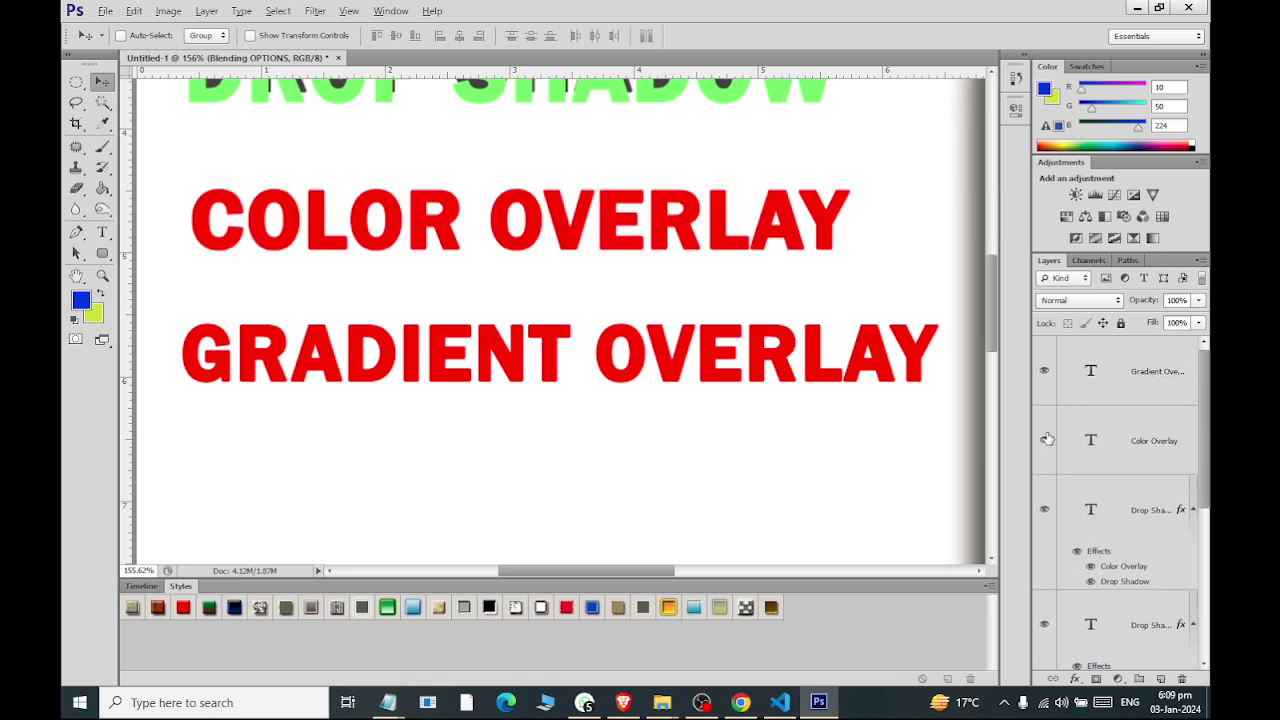
pyautogui.click(1045, 371)
pyautogui.click(1045, 371)
pyautogui.click(1156, 372)
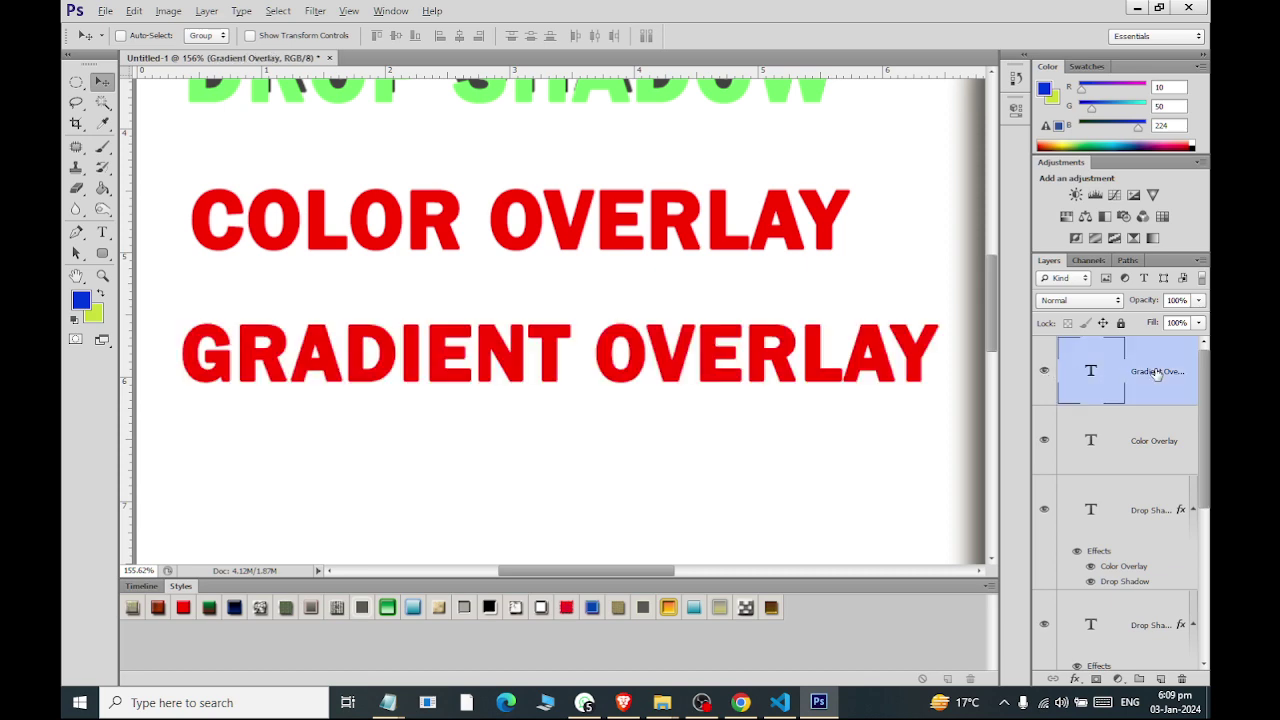
pyautogui.click(1075, 679)
pyautogui.press('Escape')
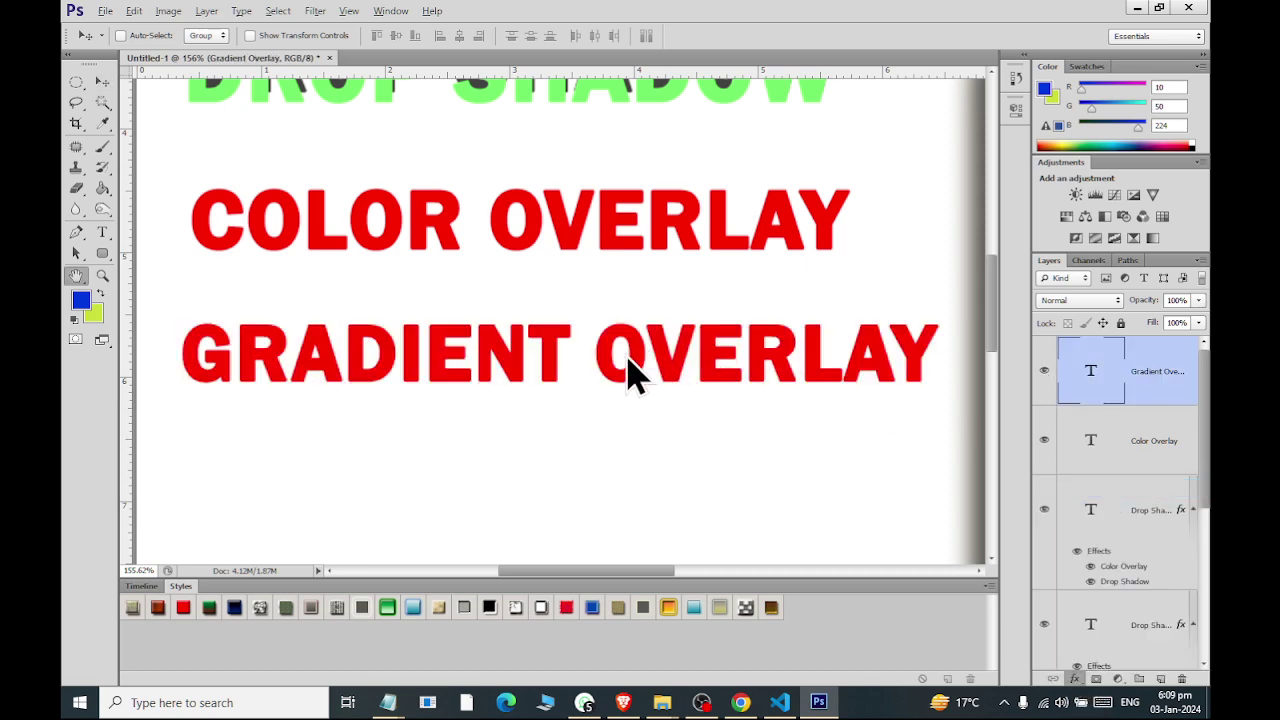
# Enable Gradient Overlay and a Drop Shadow with Use Global Light off and wider spread.
pyautogui.moveTo(483, 340)
pyautogui.mouseDown()
pyautogui.moveTo(709, 9)
pyautogui.moveTo(710, 430)
pyautogui.moveTo(900, 410)
pyautogui.mouseUp()
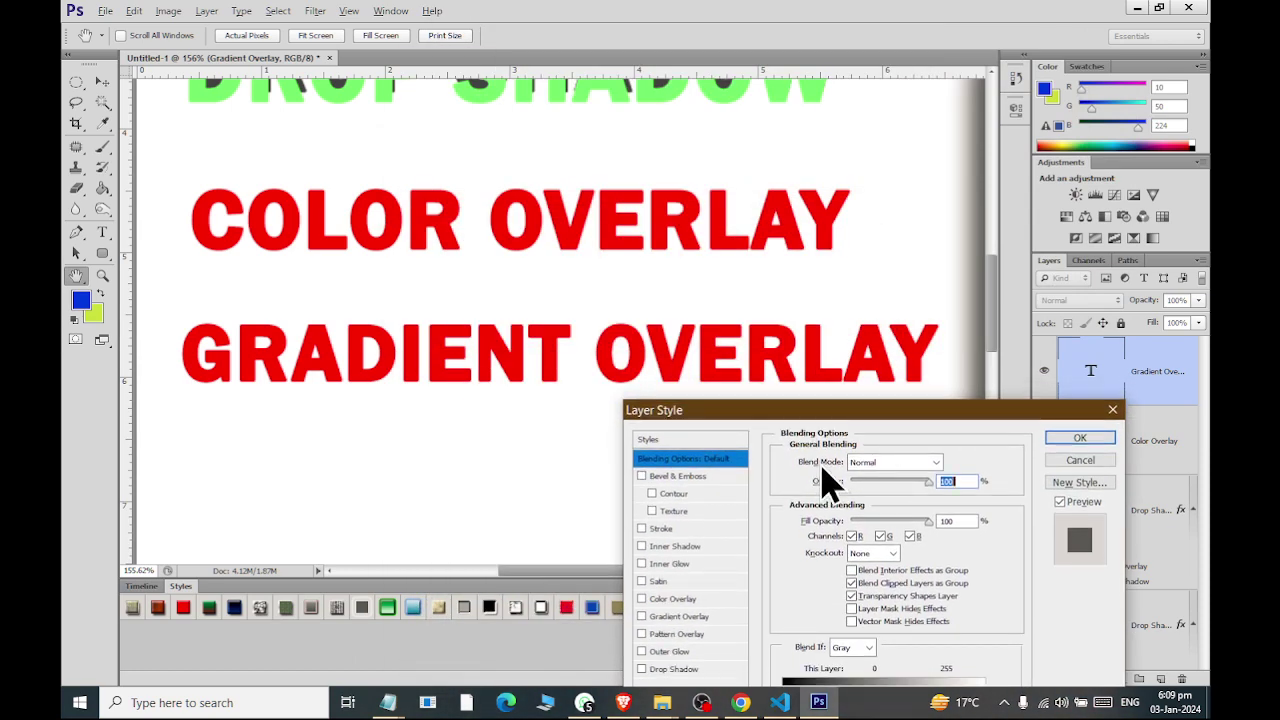
pyautogui.click(641, 616)
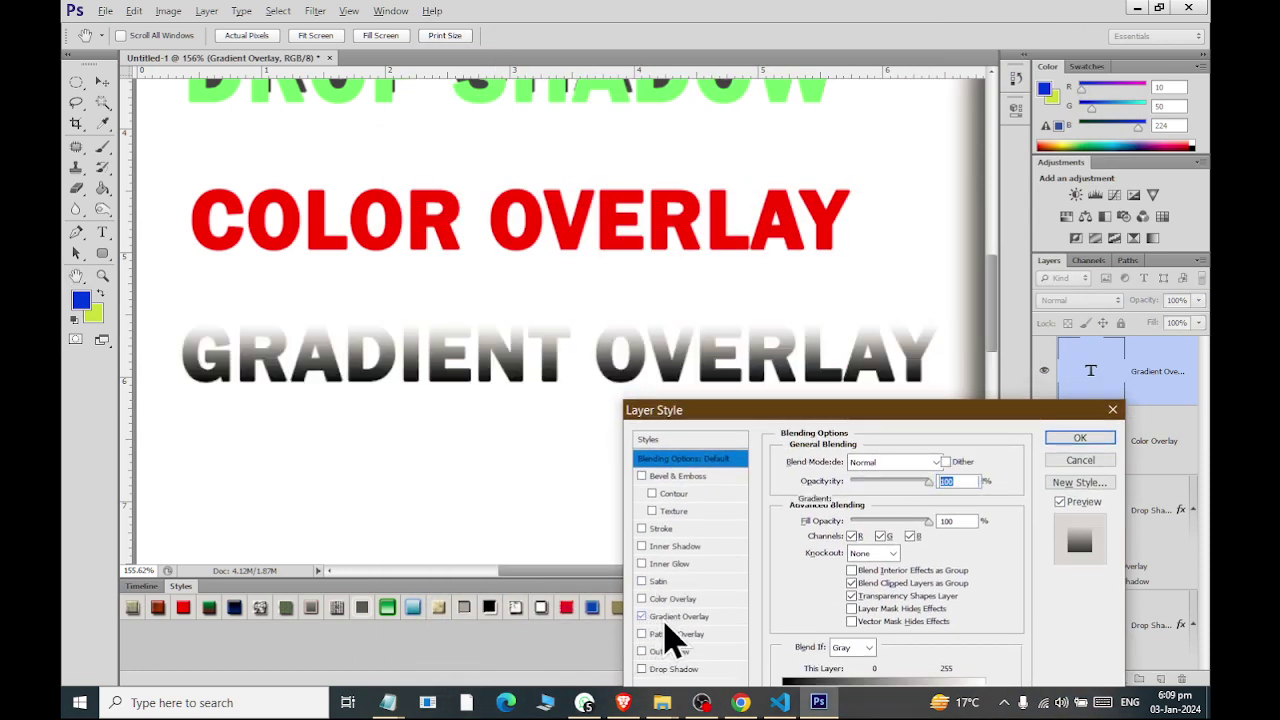
pyautogui.click(670, 616)
pyautogui.click(925, 498)
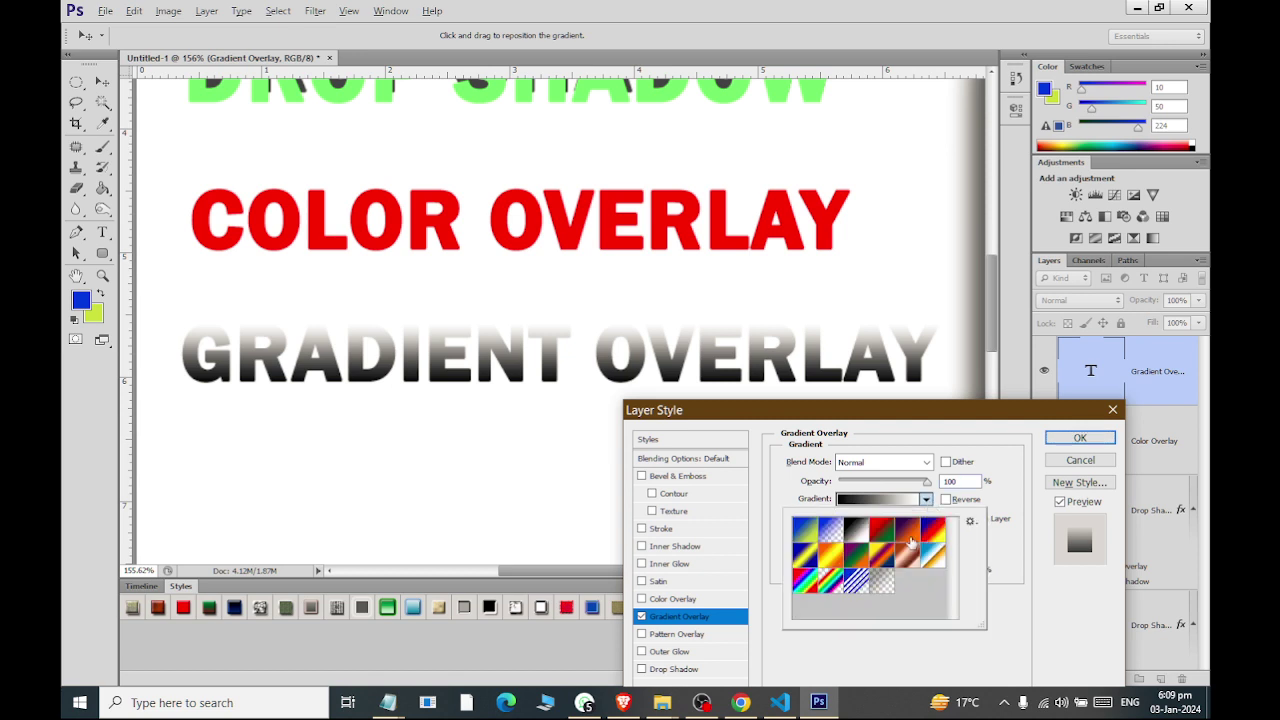
pyautogui.click(838, 556)
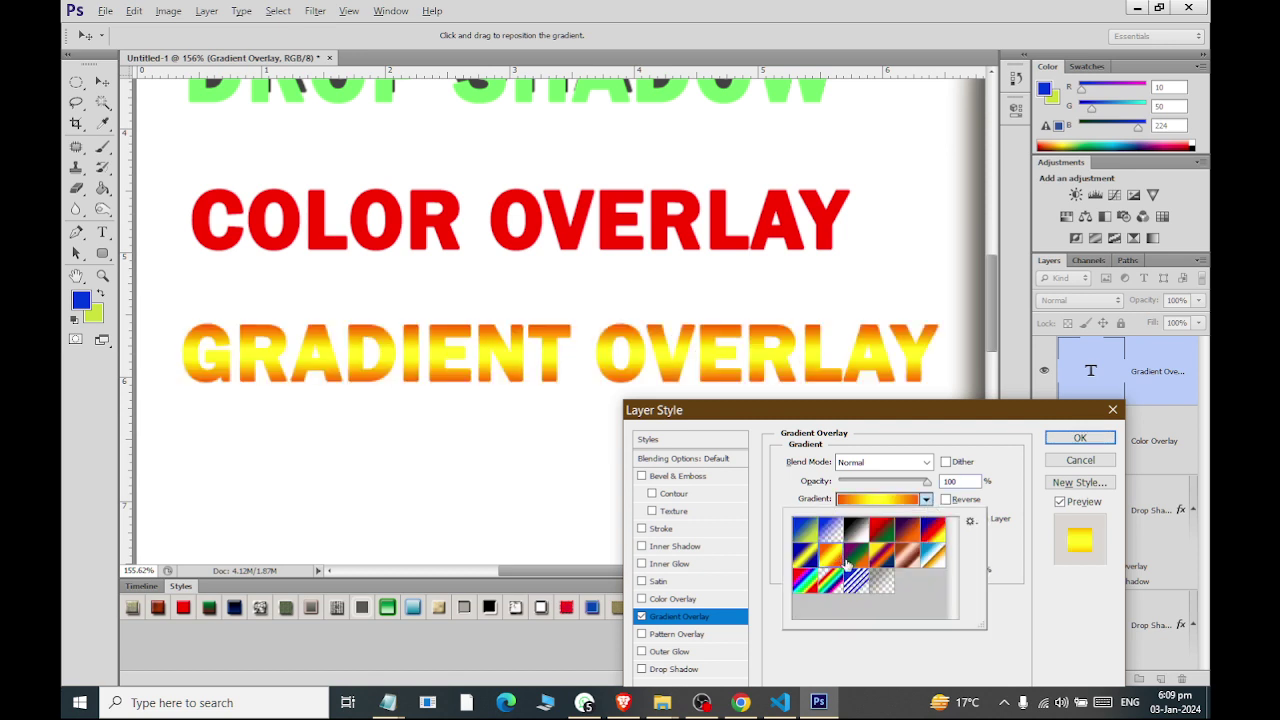
pyautogui.click(642, 669)
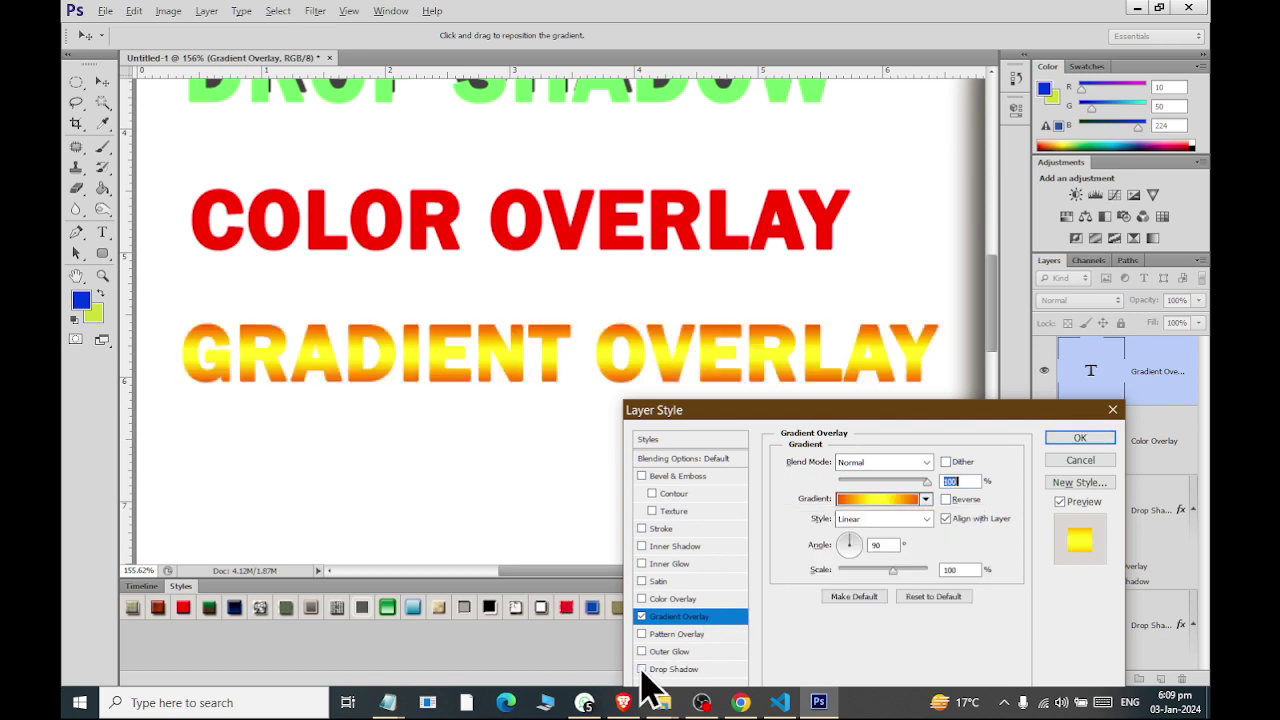
pyautogui.click(642, 669)
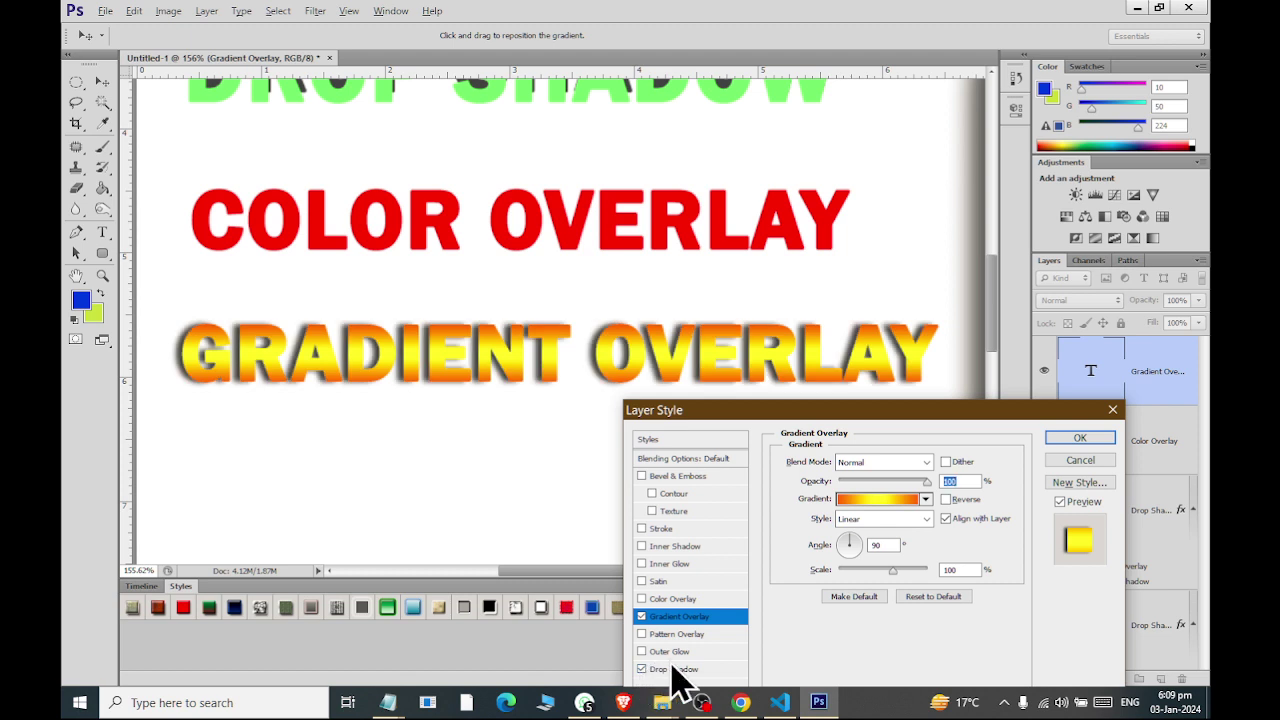
pyautogui.click(675, 669)
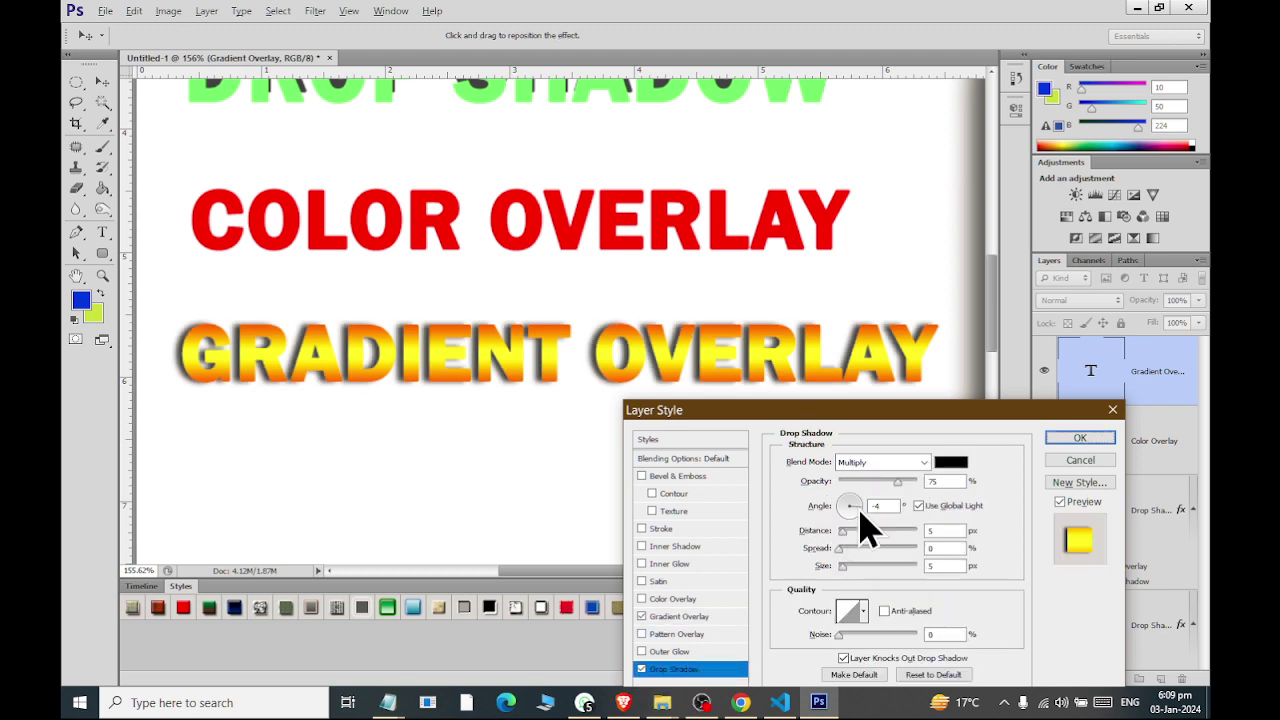
pyautogui.click(978, 506)
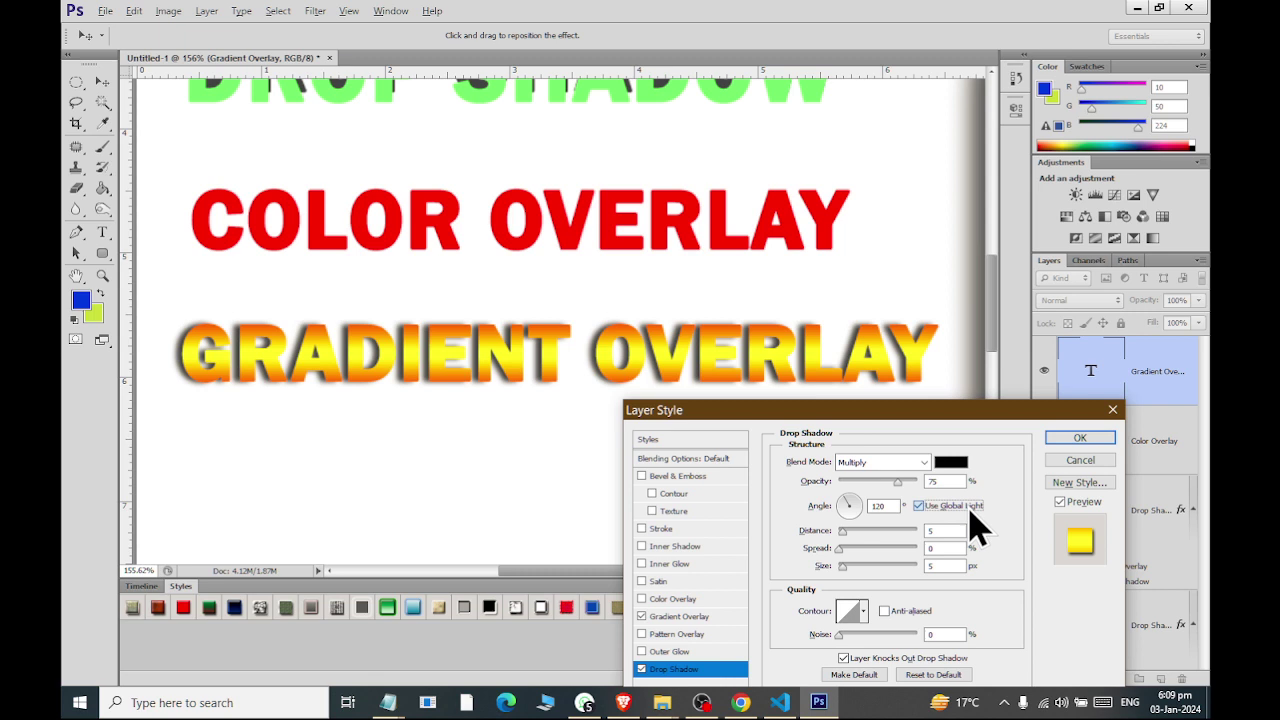
pyautogui.click(848, 502)
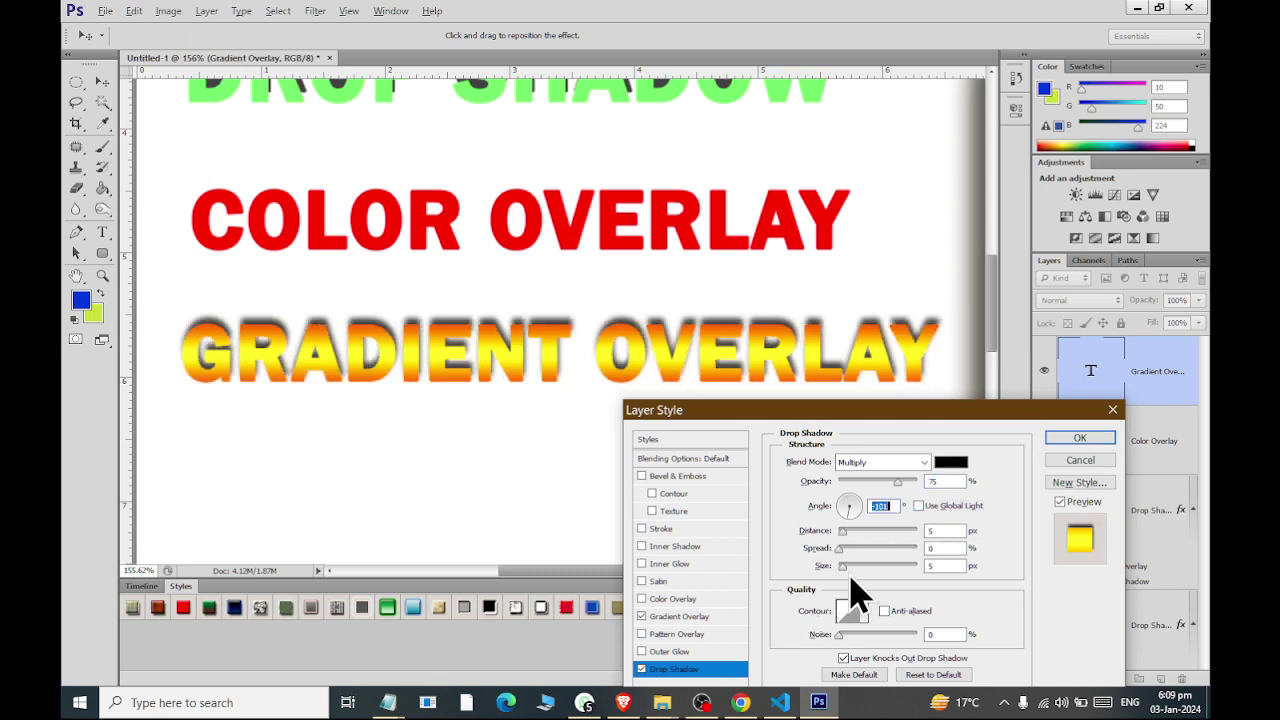
pyautogui.moveTo(843, 548); pyautogui.dragTo(857, 549)
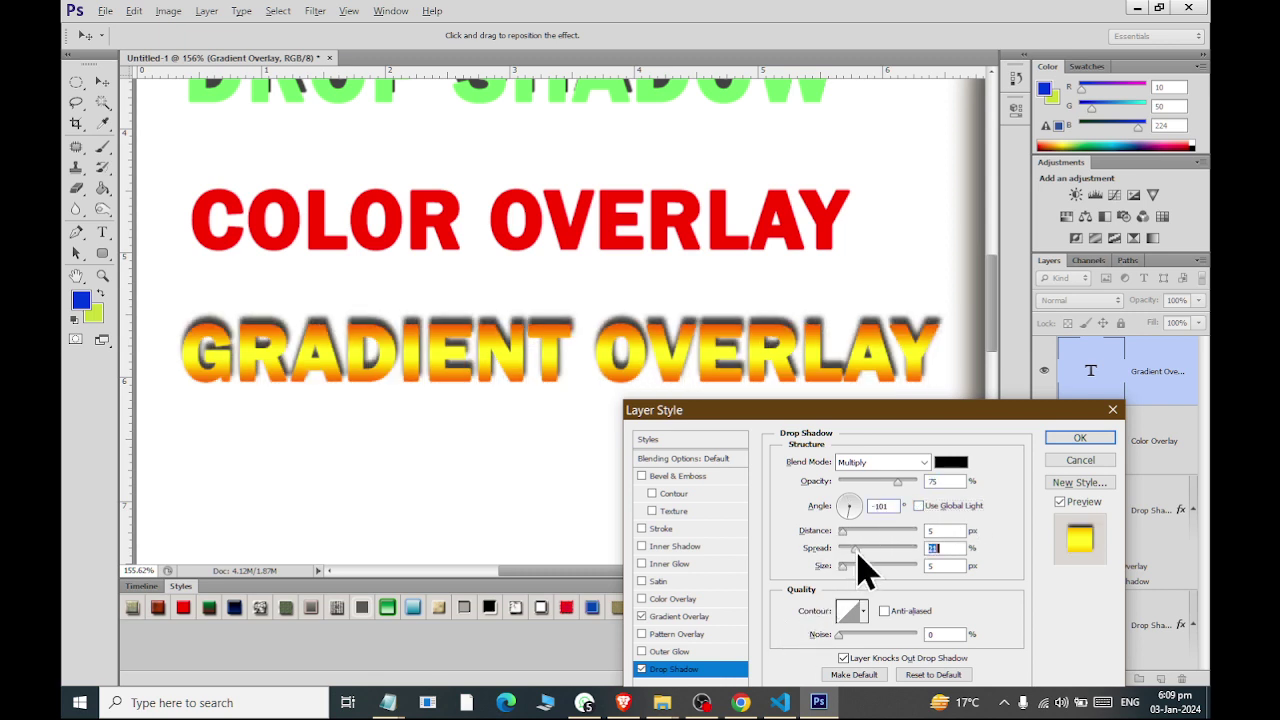
# Switch to the blue-red-yellow gradient preset, reversed, at about 63% scale.
pyautogui.click(682, 617)
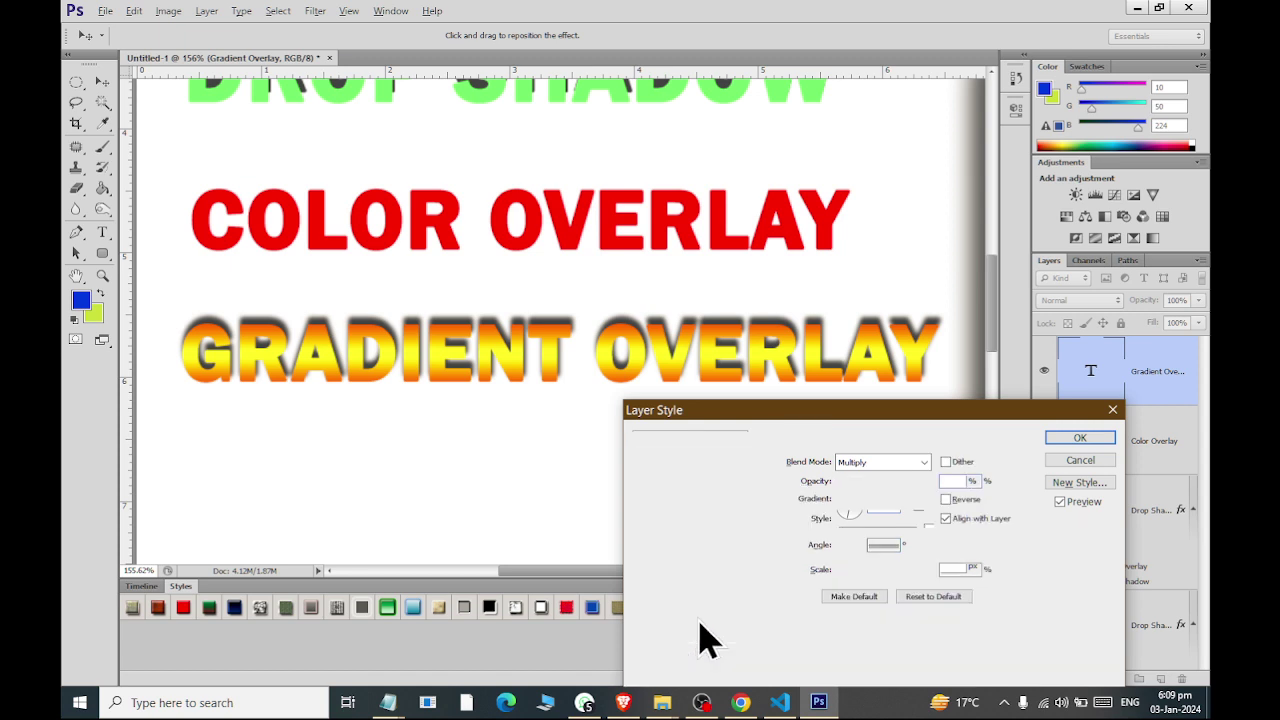
pyautogui.click(926, 498)
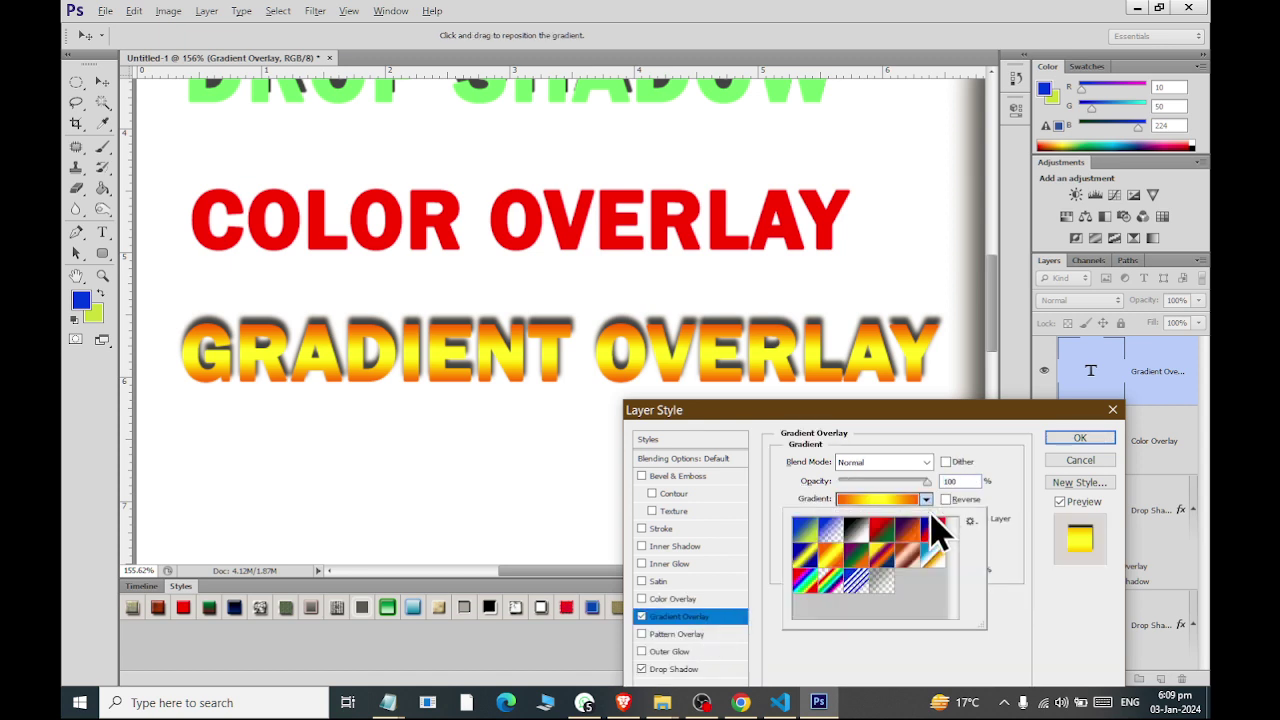
pyautogui.click(907, 557)
pyautogui.click(878, 563)
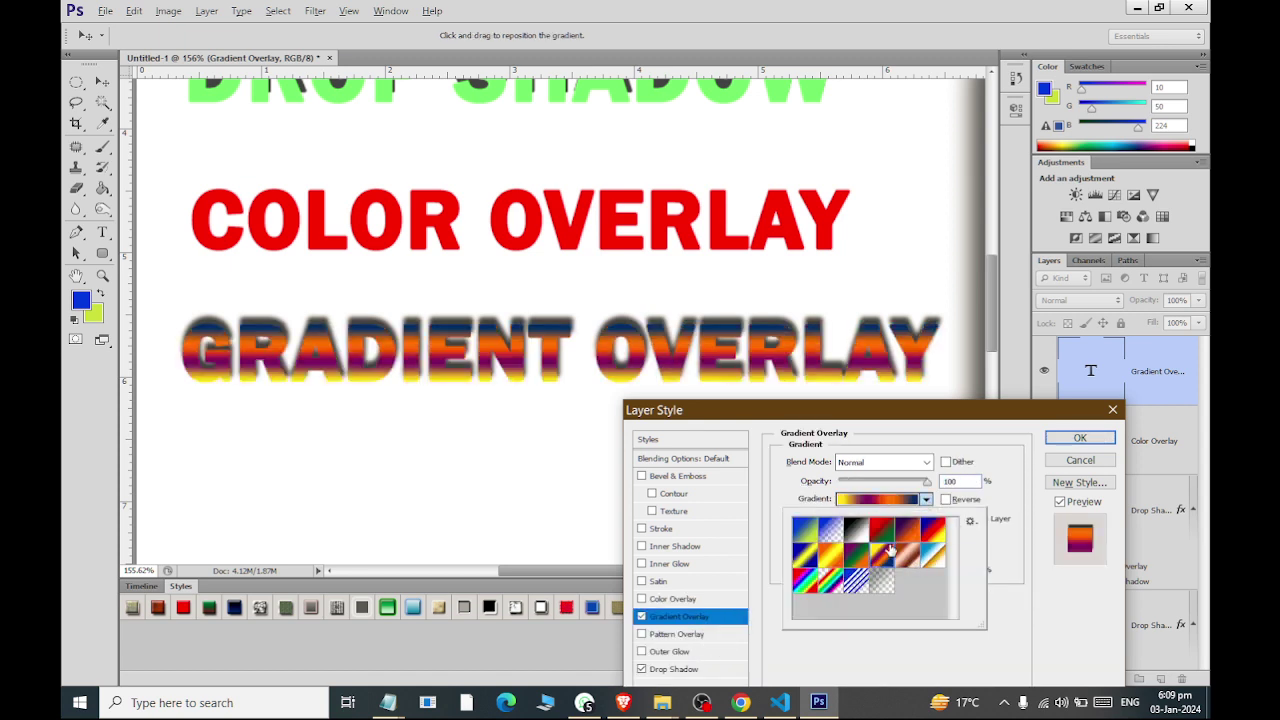
pyautogui.click(889, 537)
pyautogui.click(908, 536)
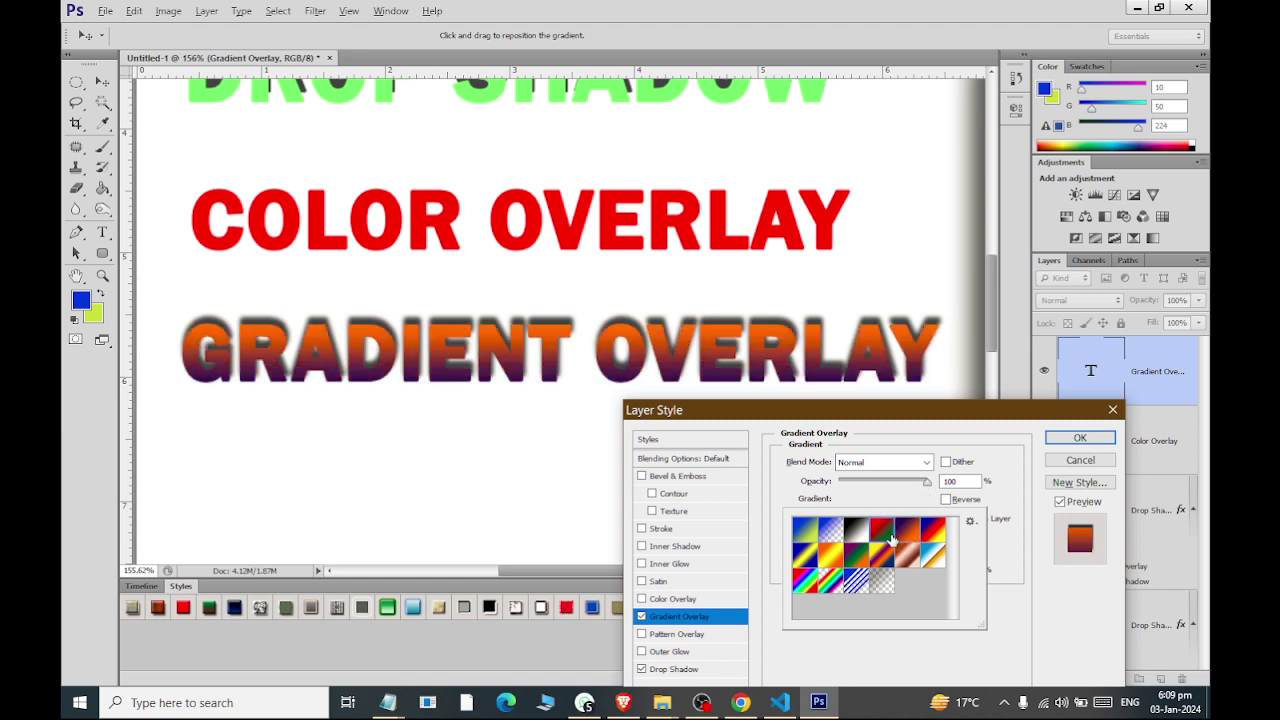
pyautogui.click(887, 538)
pyautogui.click(862, 540)
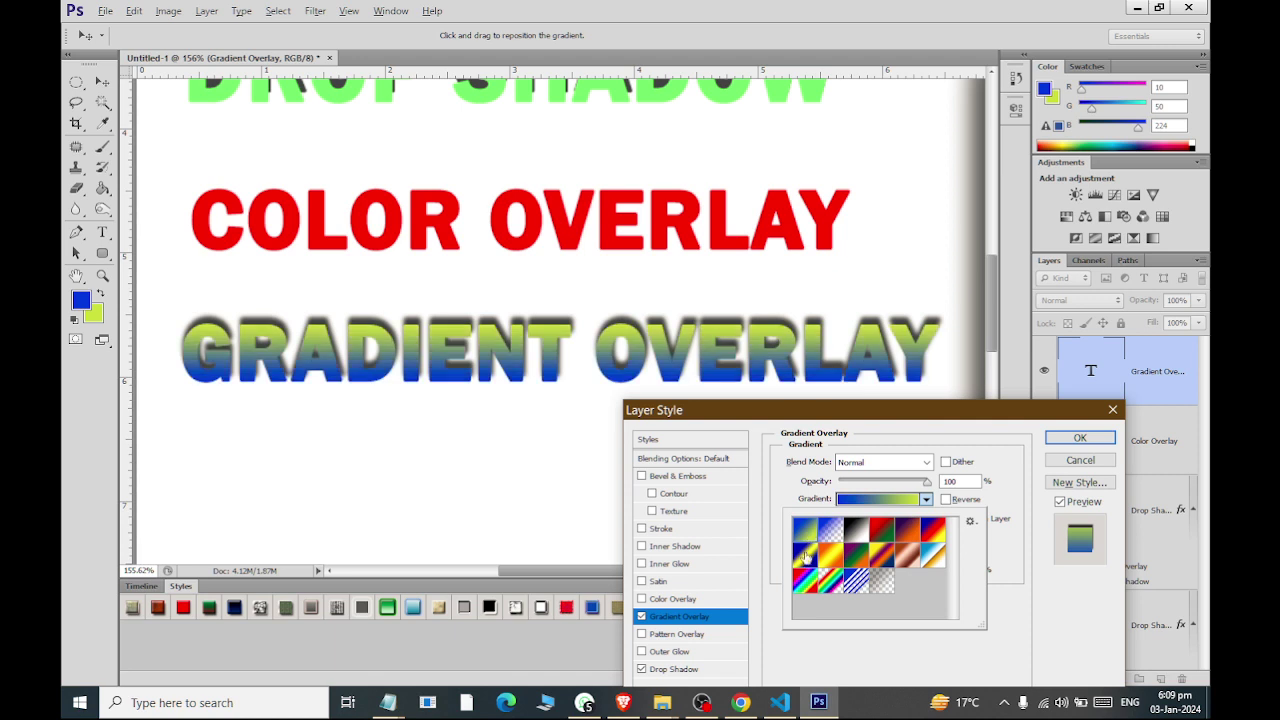
pyautogui.click(802, 589)
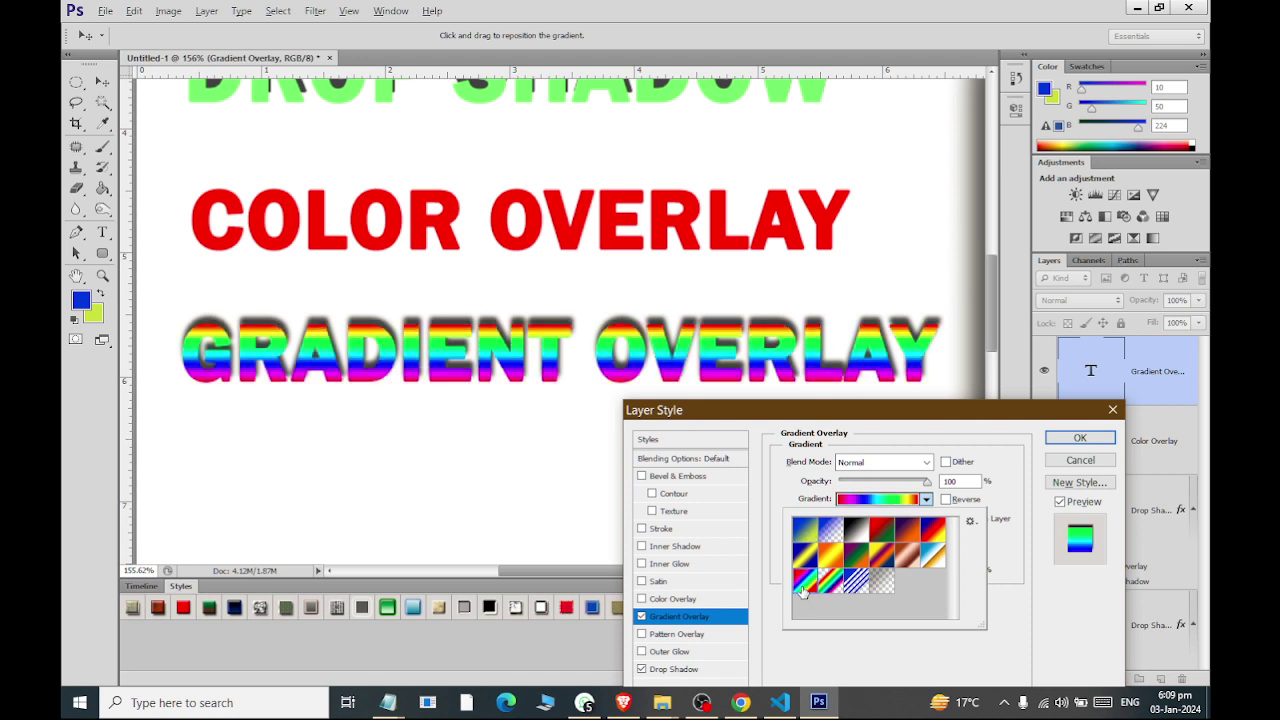
pyautogui.click(933, 530)
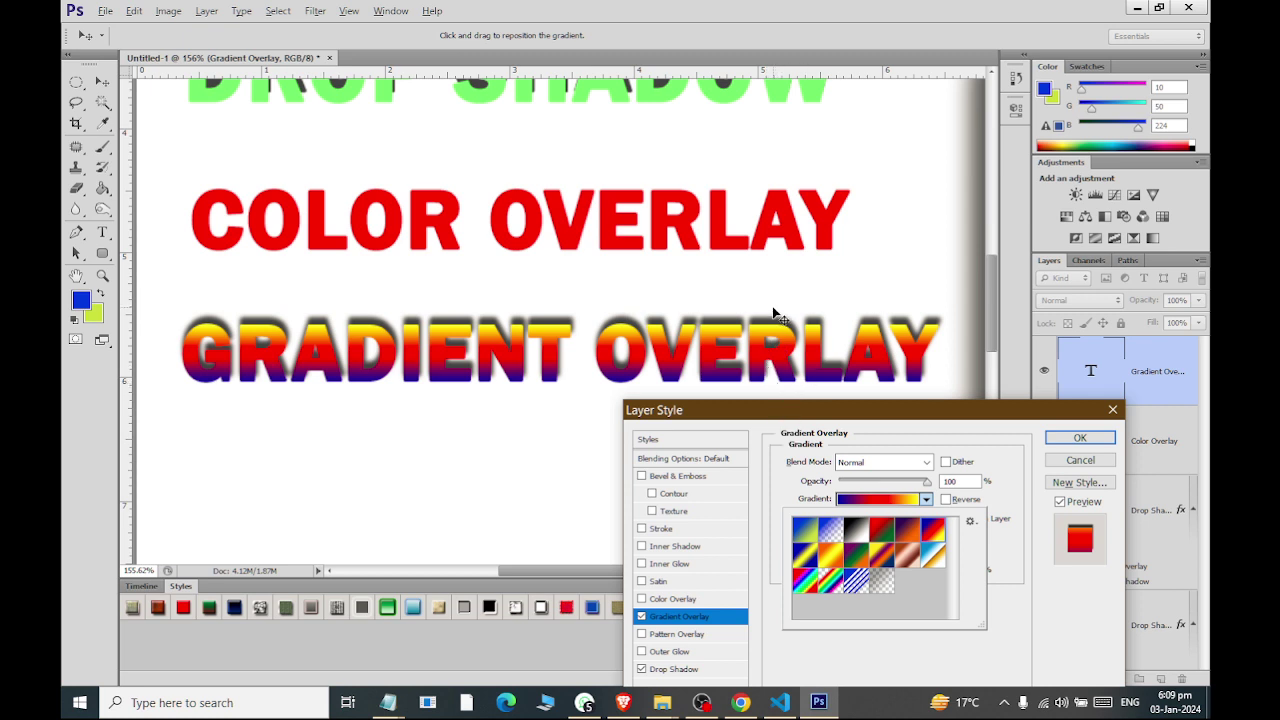
pyautogui.click(948, 500)
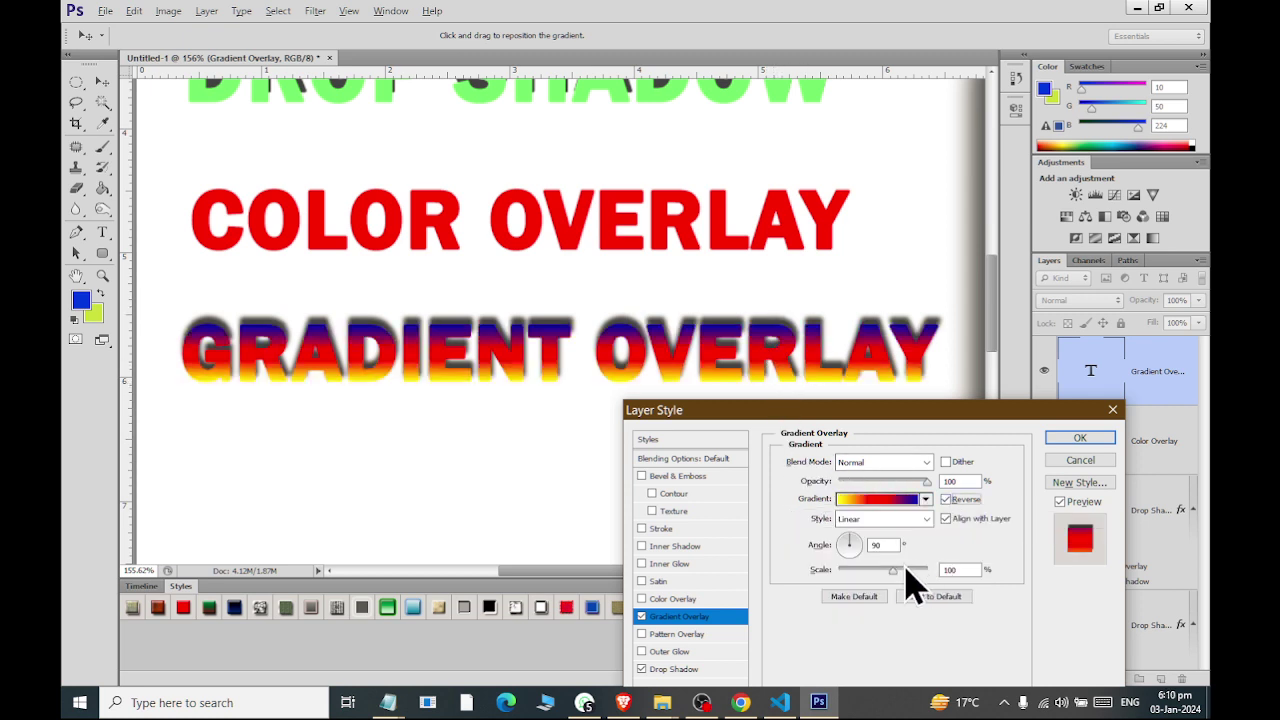
pyautogui.moveTo(891, 570)
pyautogui.mouseDown()
pyautogui.moveTo(831, 567)
pyautogui.moveTo(894, 571)
pyautogui.moveTo(874, 570)
pyautogui.mouseUp()
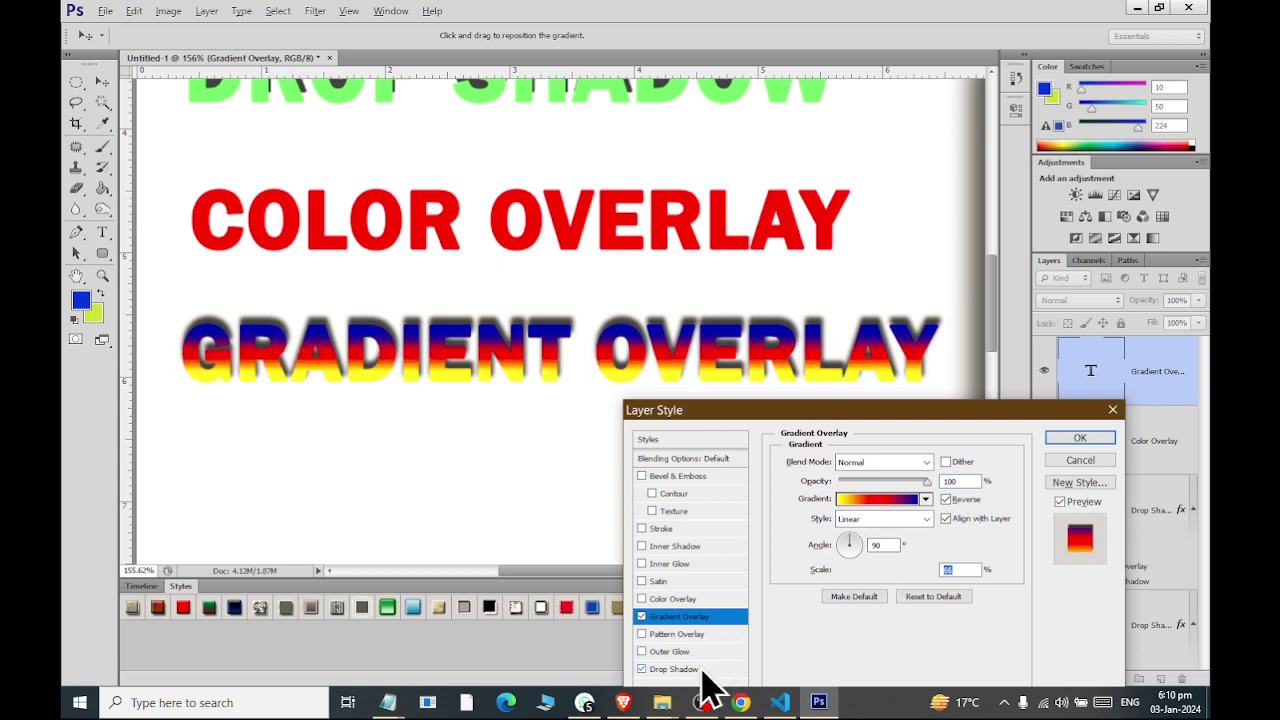
# Adjust the GRADIENT OVERLAY text's drop shadow spread and enlarge its size.
pyautogui.click(703, 669)
pyautogui.click(862, 549)
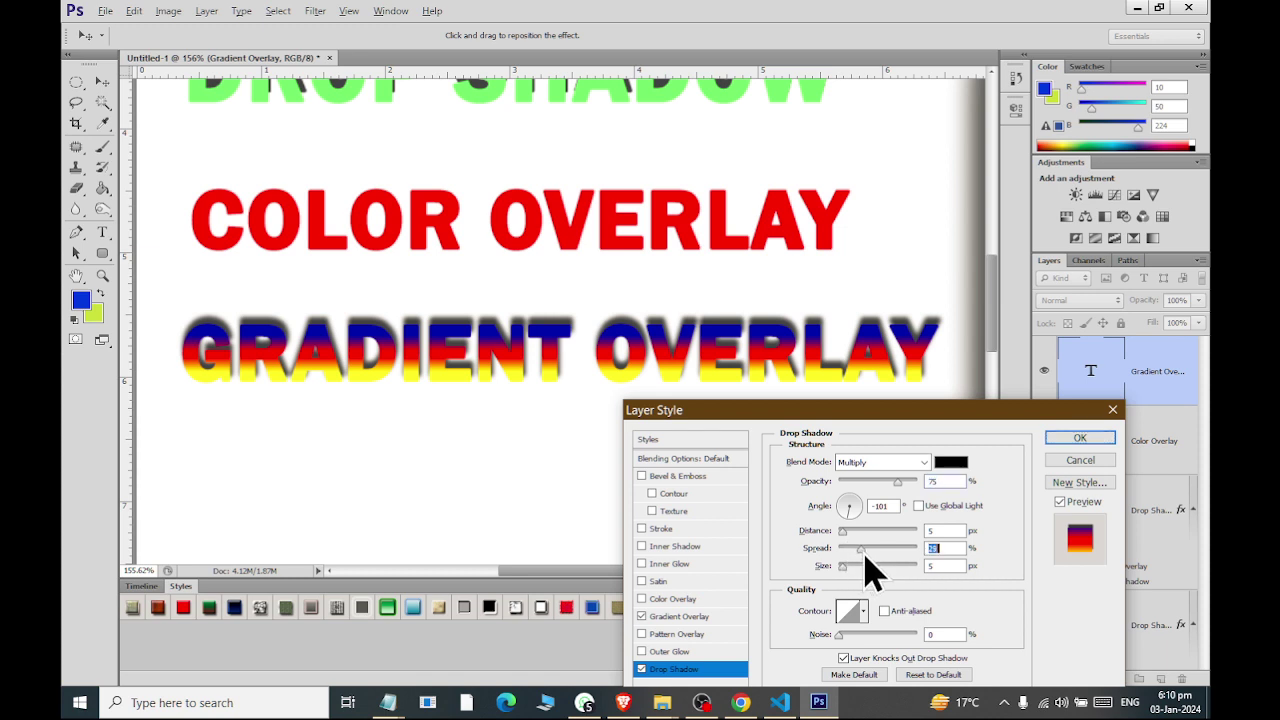
pyautogui.moveTo(863, 552)
pyautogui.mouseDown()
pyautogui.moveTo(848, 550)
pyautogui.moveTo(848, 567)
pyautogui.moveTo(843, 532)
pyautogui.moveTo(907, 551)
pyautogui.moveTo(843, 567)
pyautogui.moveTo(848, 576)
pyautogui.mouseUp()
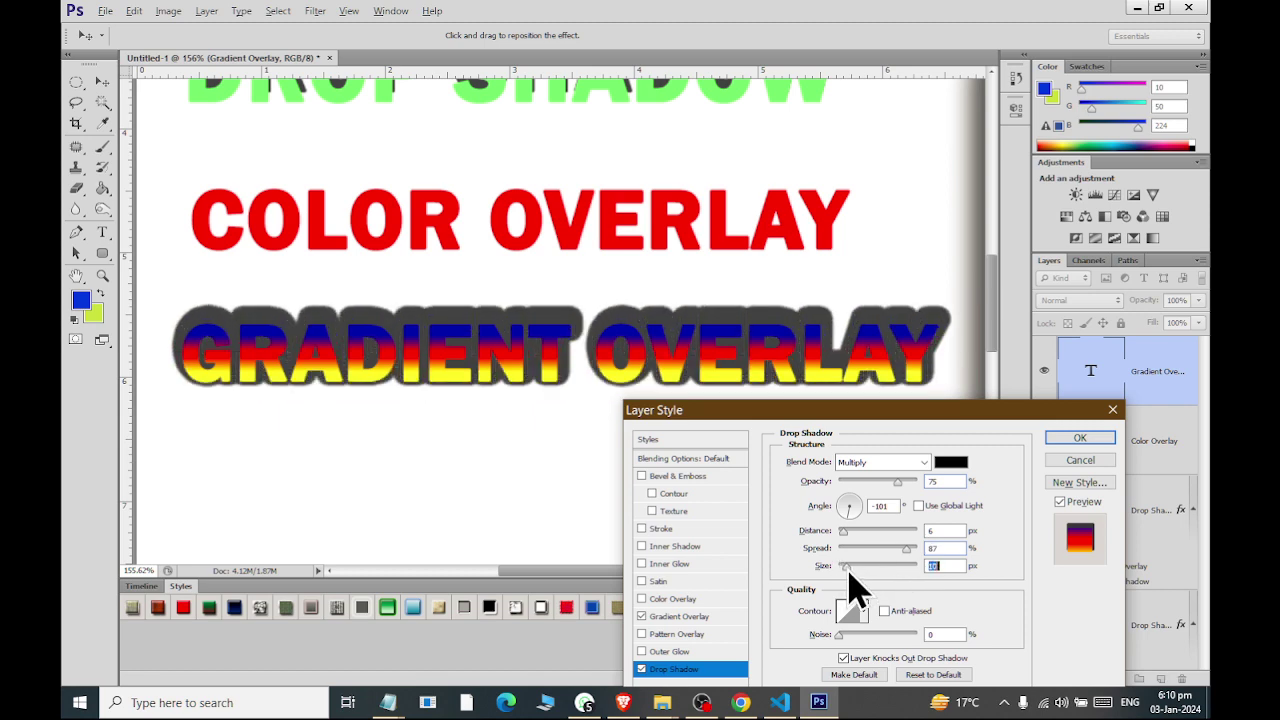
# Set the drop shadow colour to yellow-green (bccb0f).
pyautogui.click(952, 463)
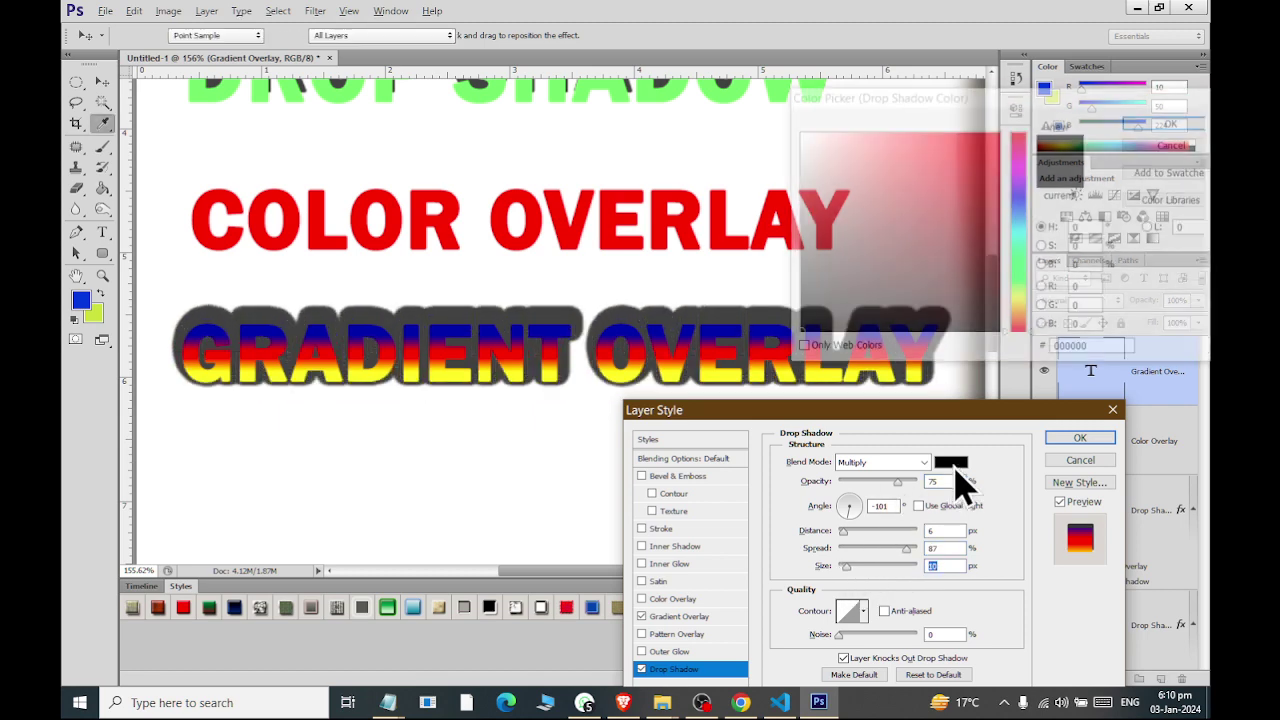
pyautogui.click(1014, 272)
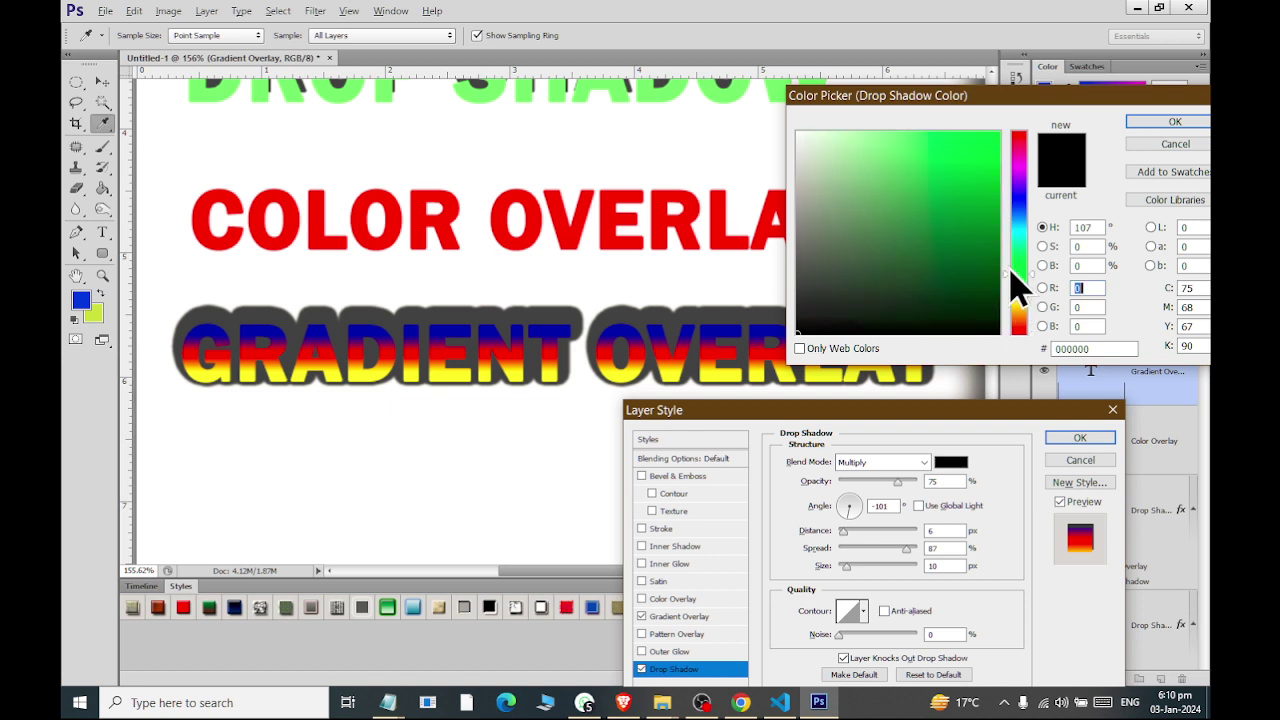
pyautogui.click(975, 163)
pyautogui.moveTo(975, 163)
pyautogui.mouseDown()
pyautogui.moveTo(860, 135)
pyautogui.moveTo(785, 140)
pyautogui.mouseUp()
pyautogui.click(1017, 189)
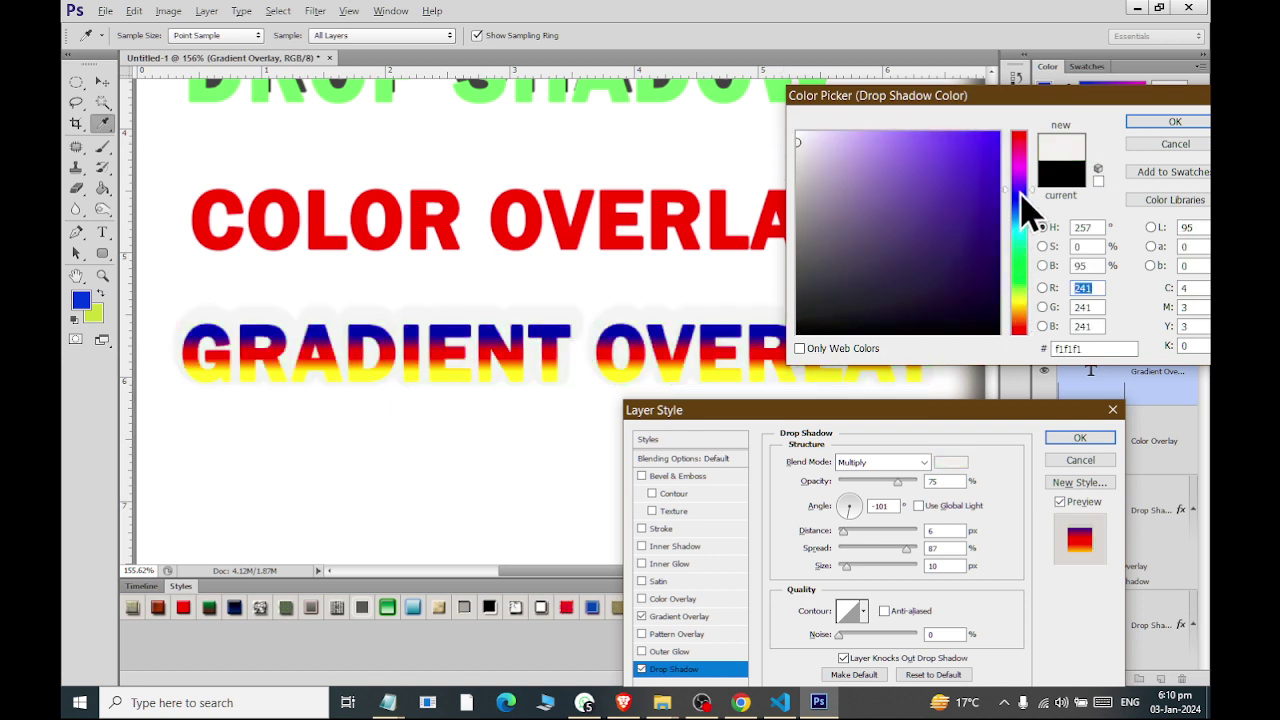
pyautogui.moveTo(961, 141); pyautogui.dragTo(968, 205)
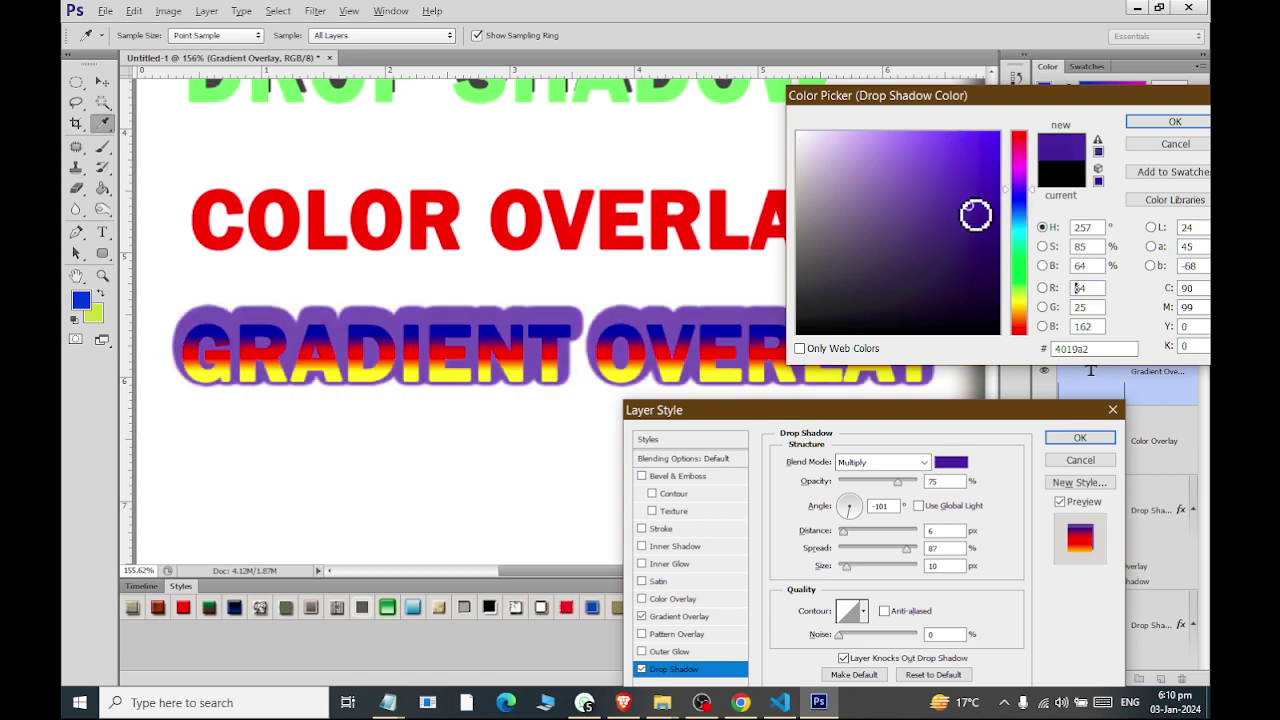
pyautogui.moveTo(1018, 165)
pyautogui.mouseDown()
pyautogui.moveTo(1018, 135)
pyautogui.moveTo(980, 328)
pyautogui.mouseUp()
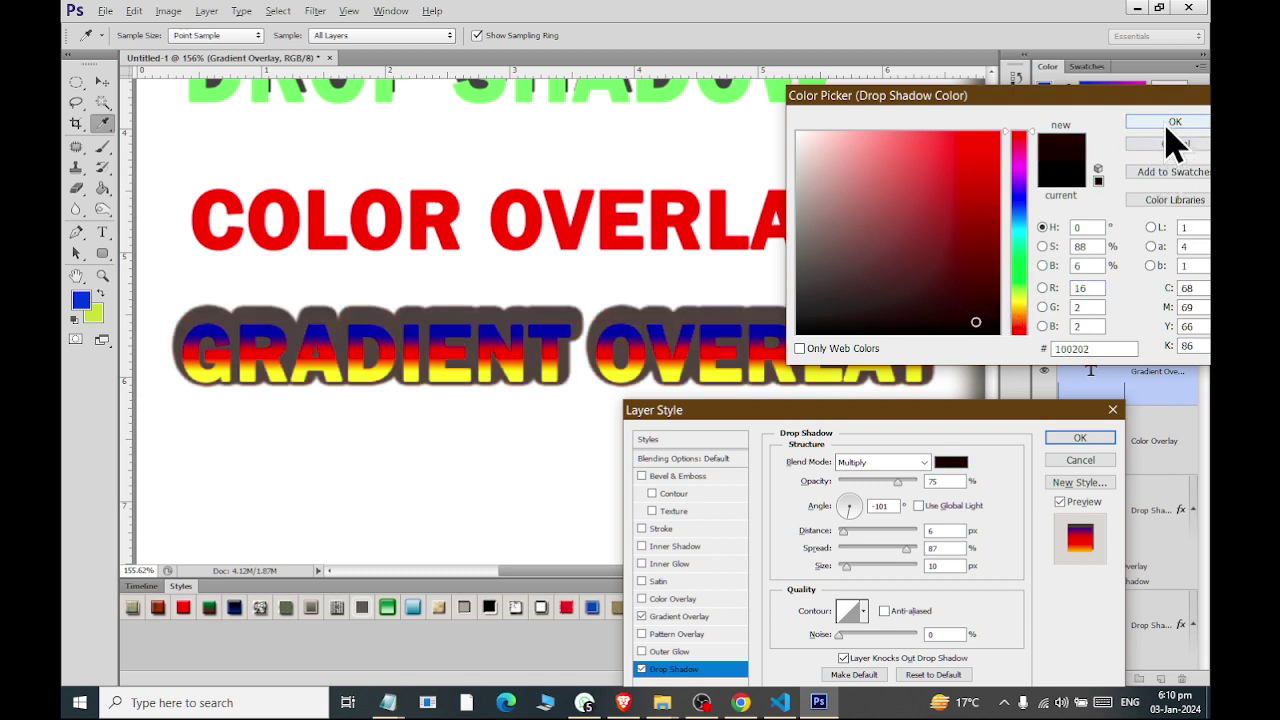
pyautogui.moveTo(1025, 322); pyautogui.dragTo(1022, 300)
pyautogui.moveTo(985, 211); pyautogui.dragTo(986, 163)
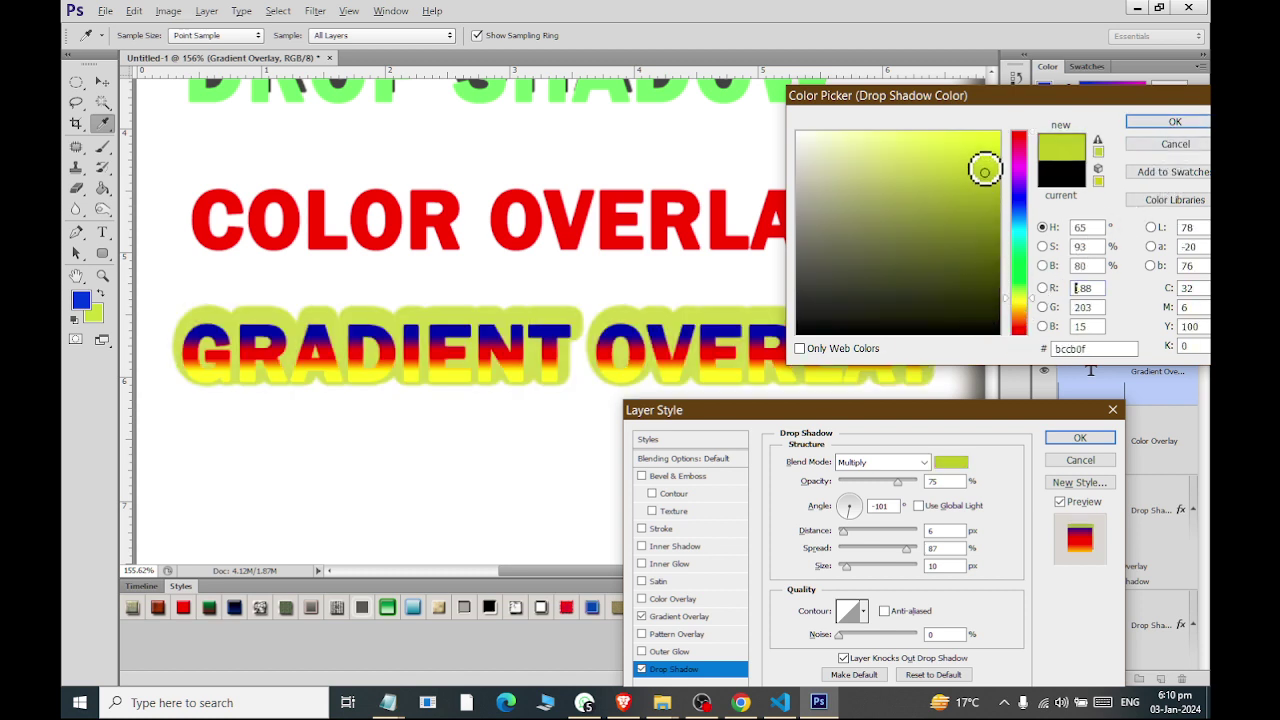
pyautogui.click(1170, 124)
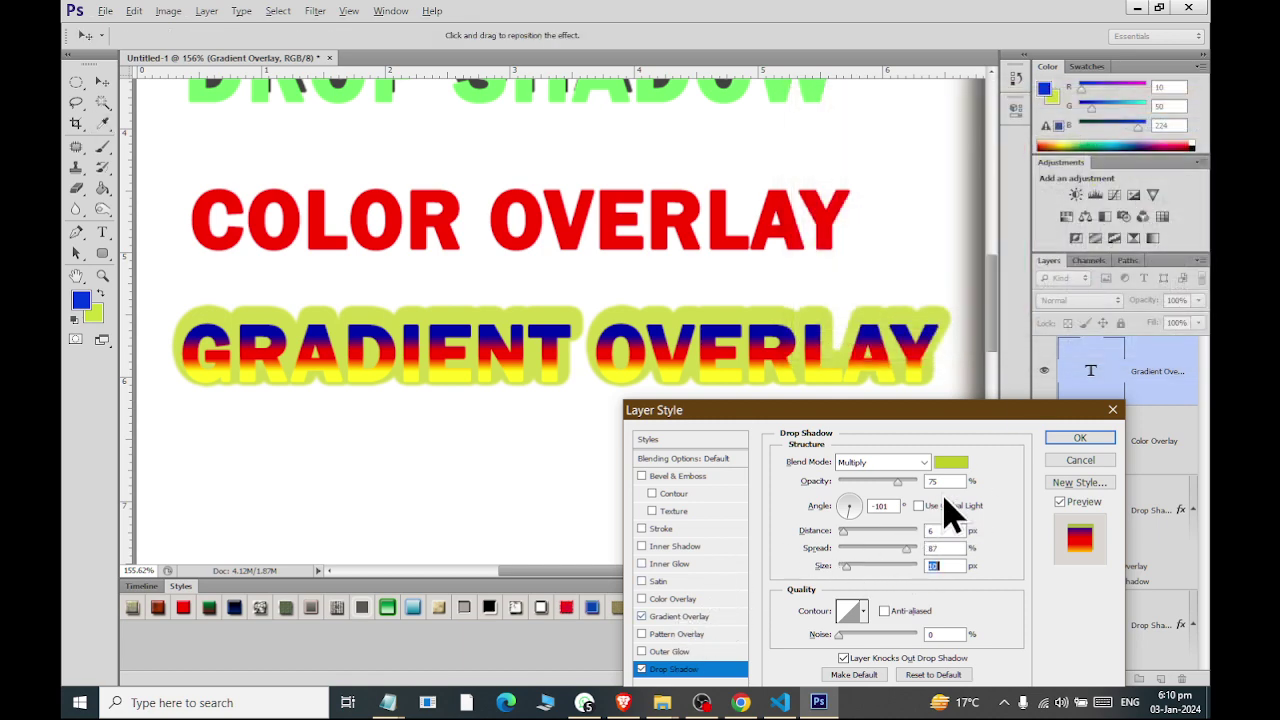
# Change the GRADIENT OVERLAY text's gradient to the red-green preset.
pyautogui.click(690, 617)
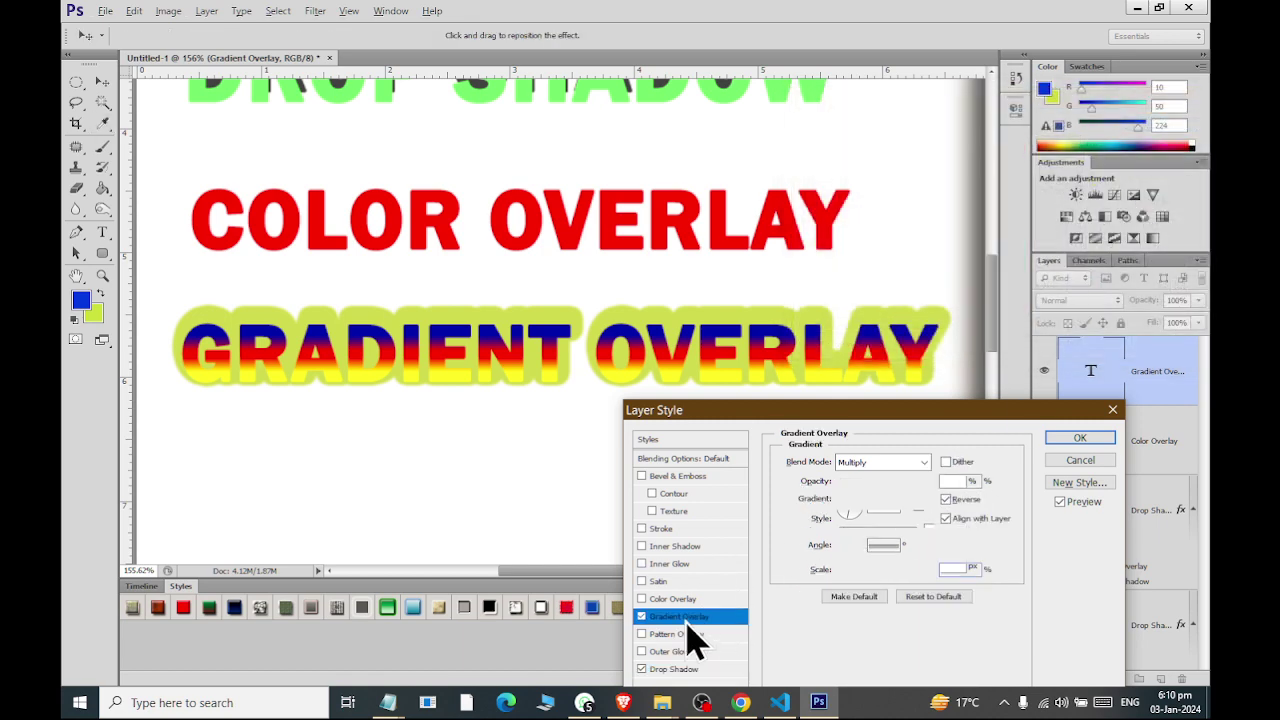
pyautogui.click(926, 499)
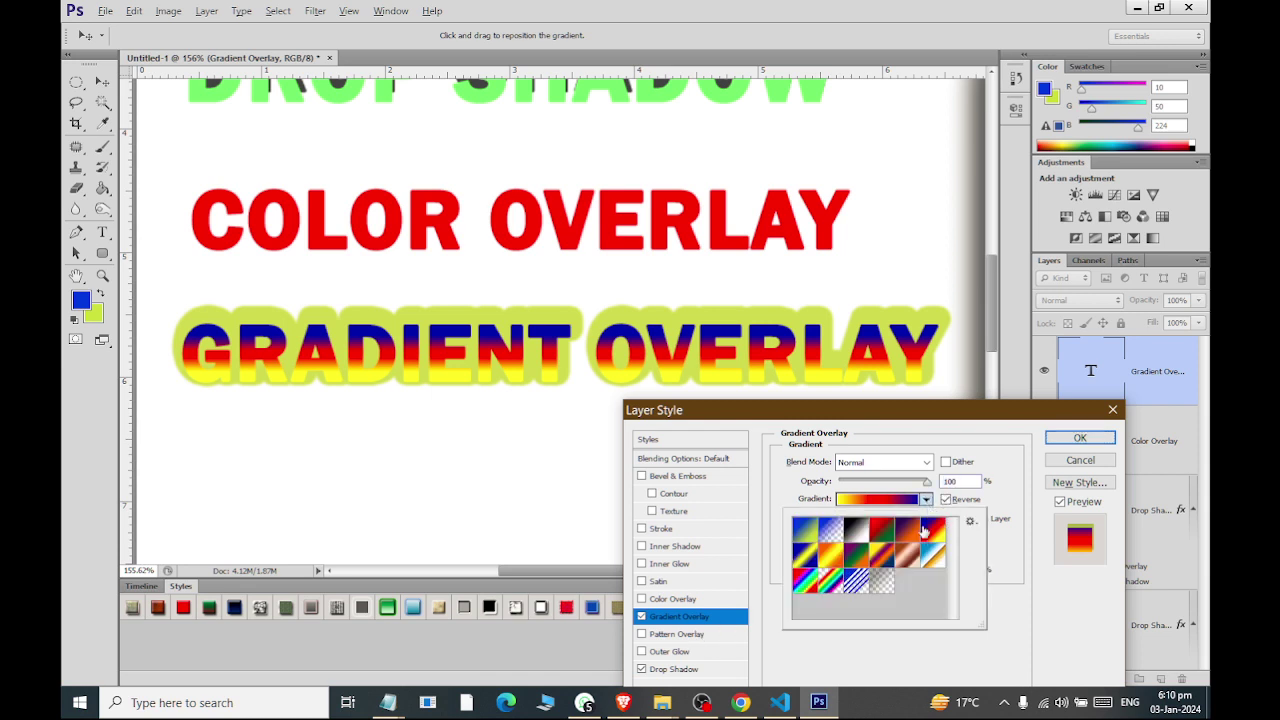
pyautogui.click(832, 556)
pyautogui.click(874, 537)
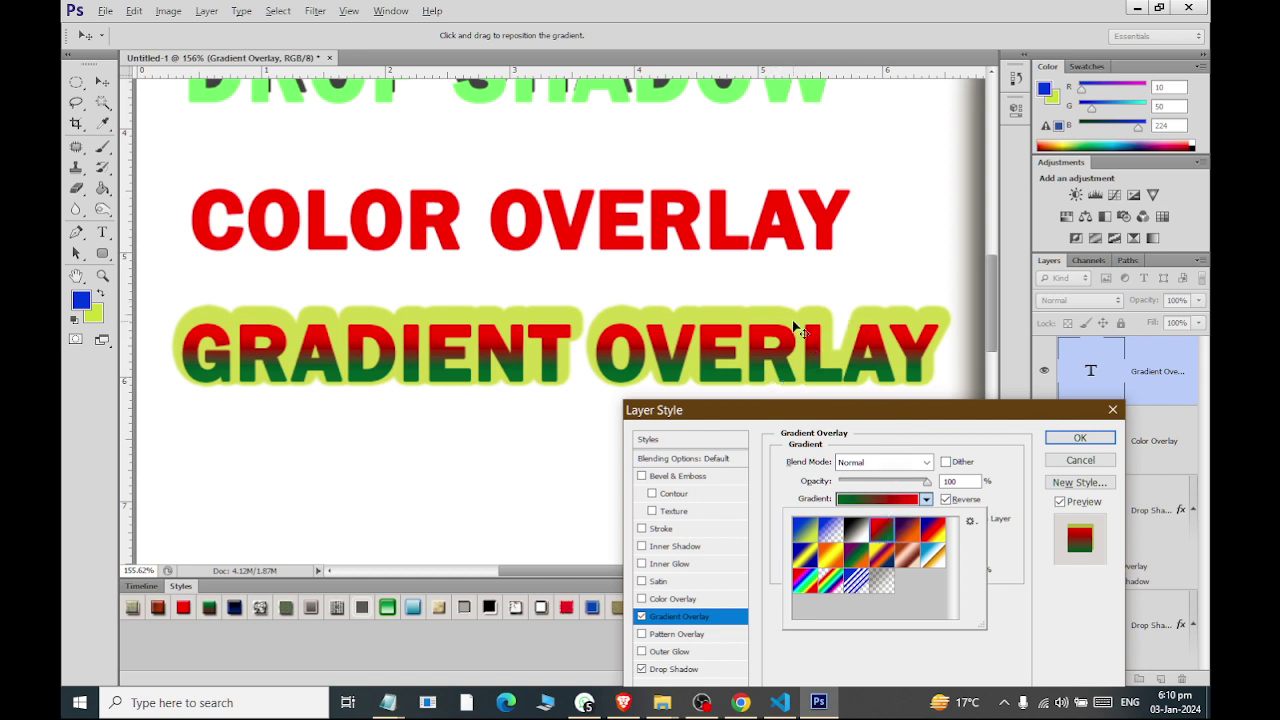
# Make the drop shadow cyan with a 3 px size and apply the effects.
pyautogui.click(690, 668)
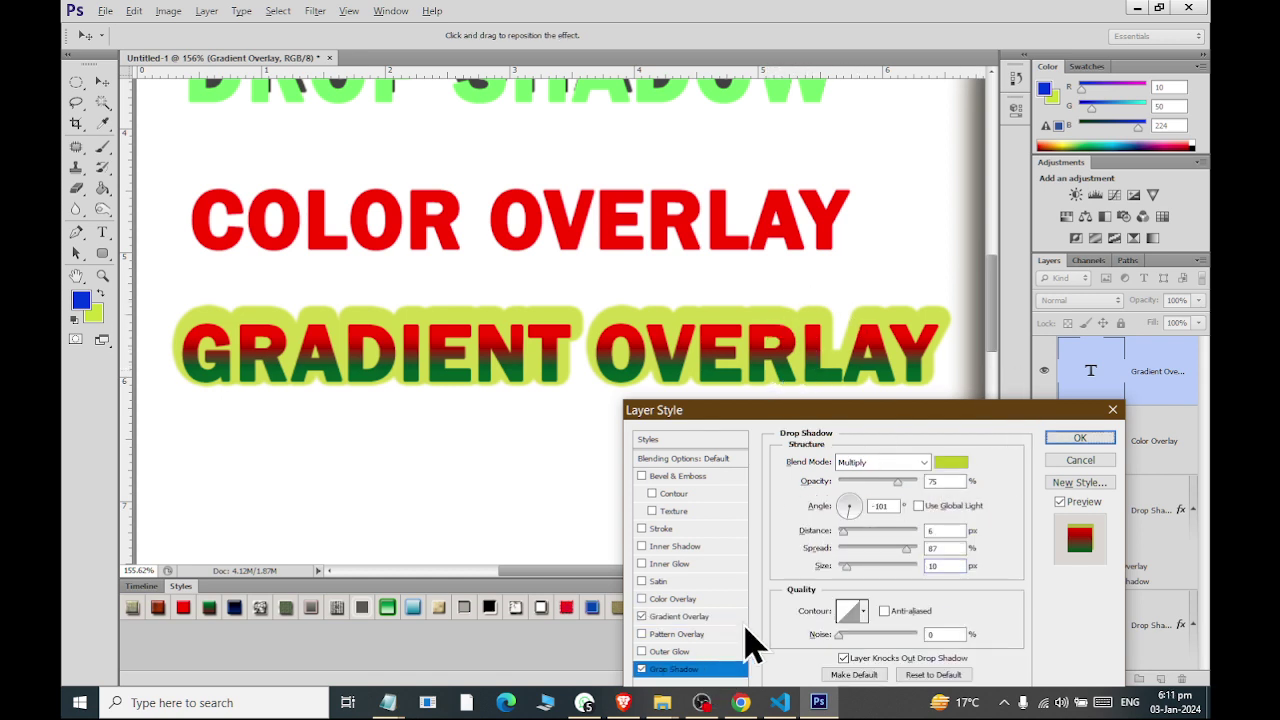
pyautogui.click(952, 465)
pyautogui.click(952, 462)
pyautogui.click(1018, 230)
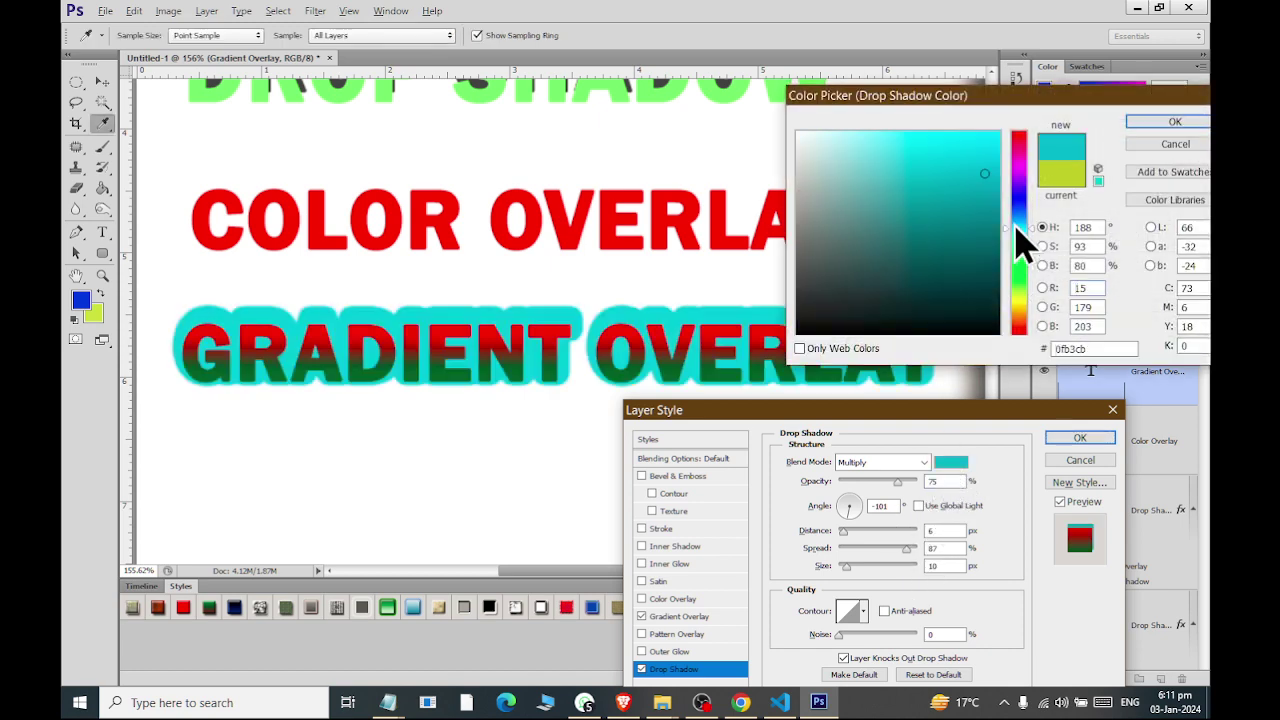
pyautogui.click(970, 127)
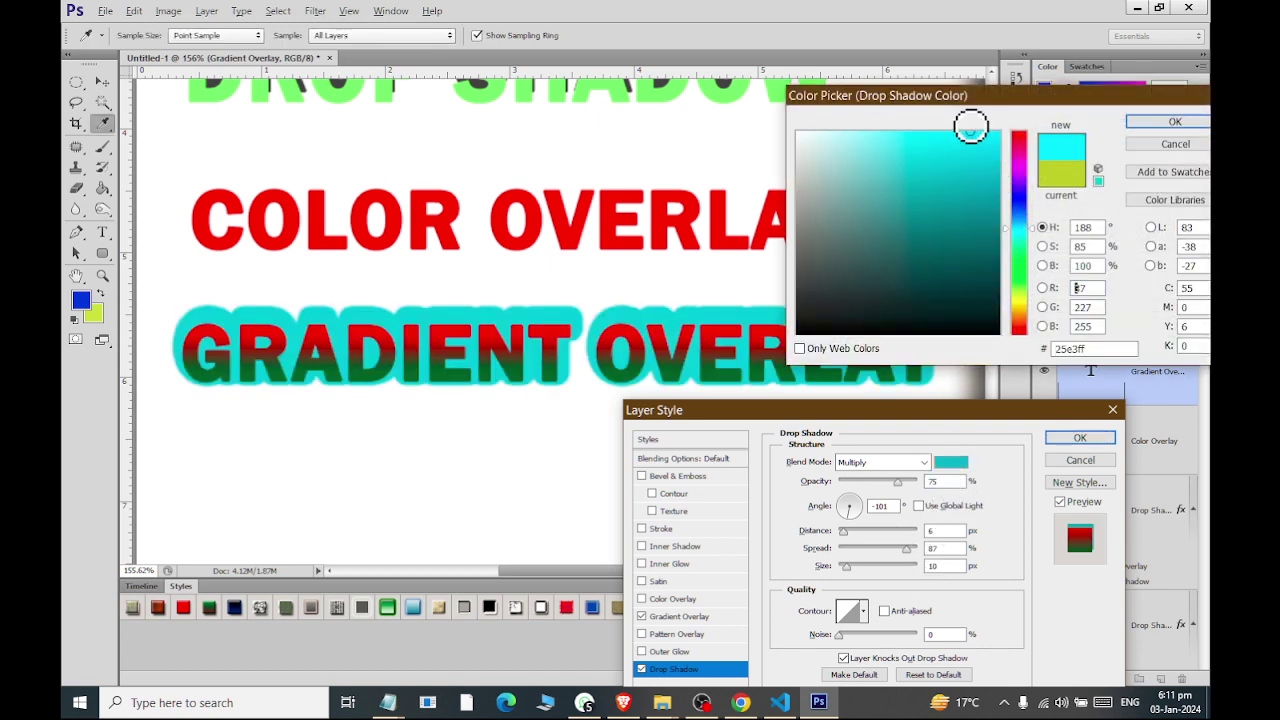
pyautogui.click(991, 177)
pyautogui.click(1176, 122)
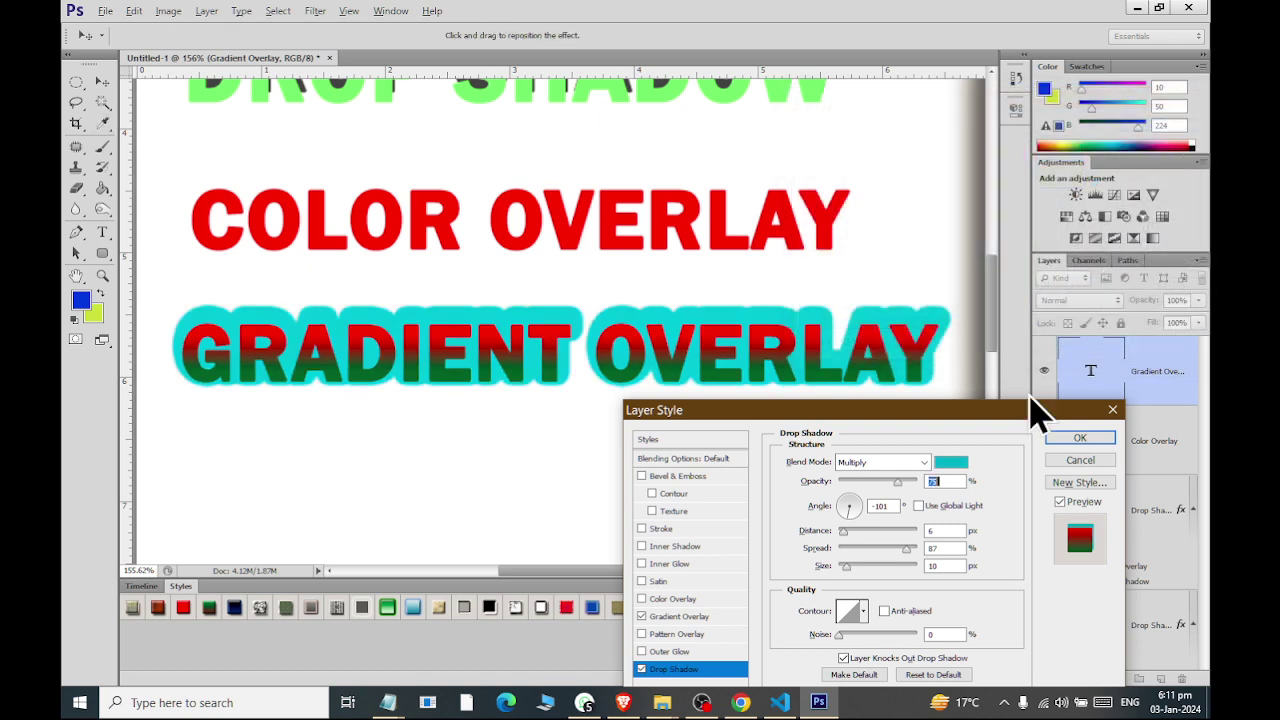
pyautogui.moveTo(848, 568); pyautogui.dragTo(903, 552)
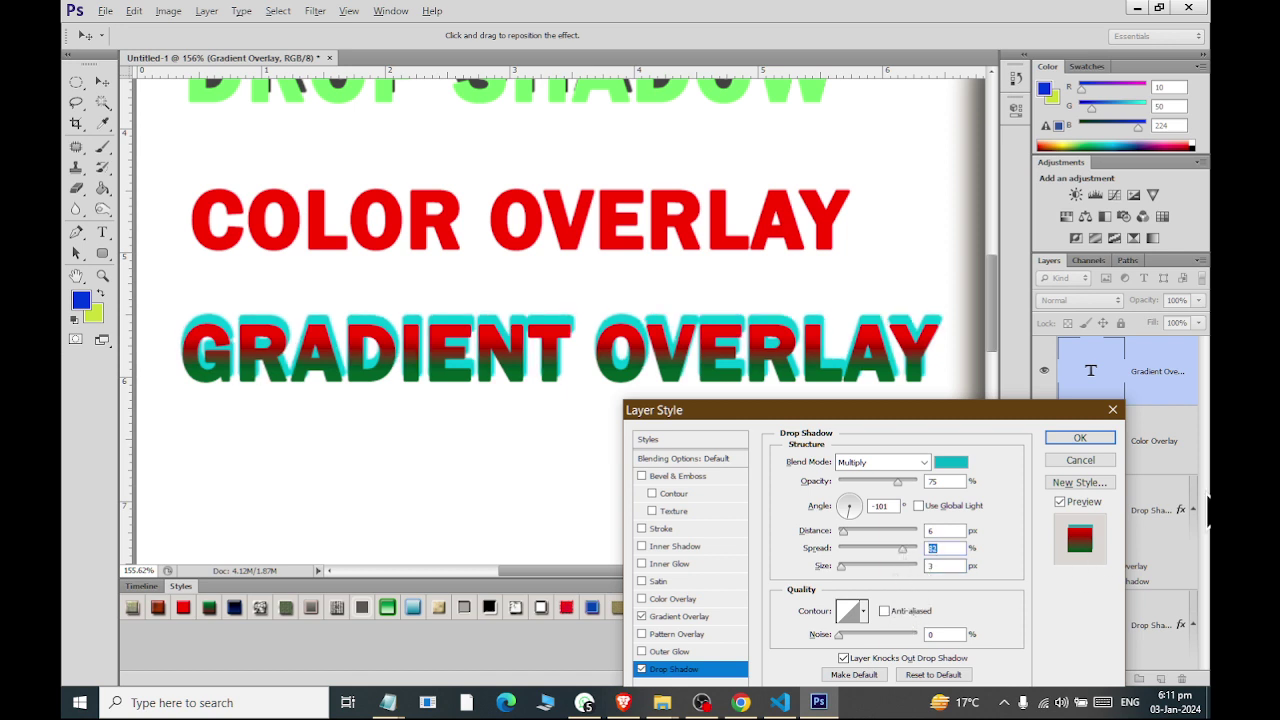
pyautogui.click(1080, 437)
pyautogui.scroll(2, 543, 388)
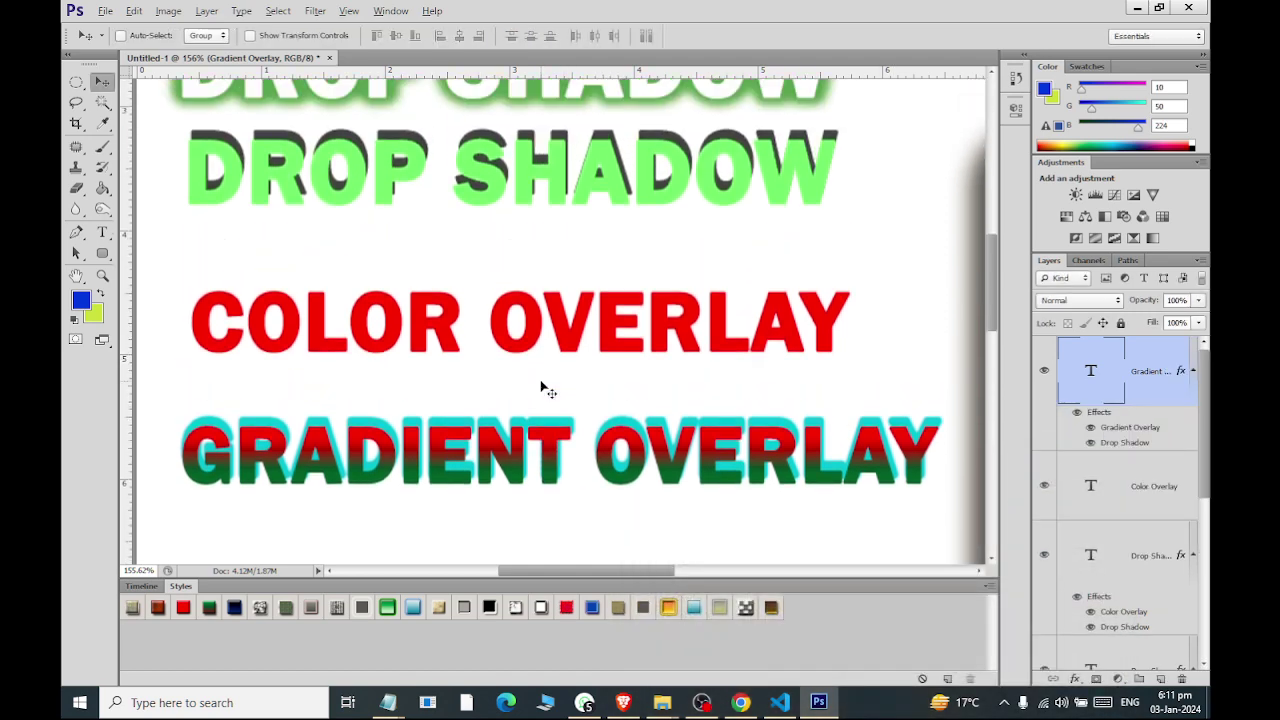
pyautogui.scroll(1, 543, 390)
pyautogui.scroll(1, 545, 384)
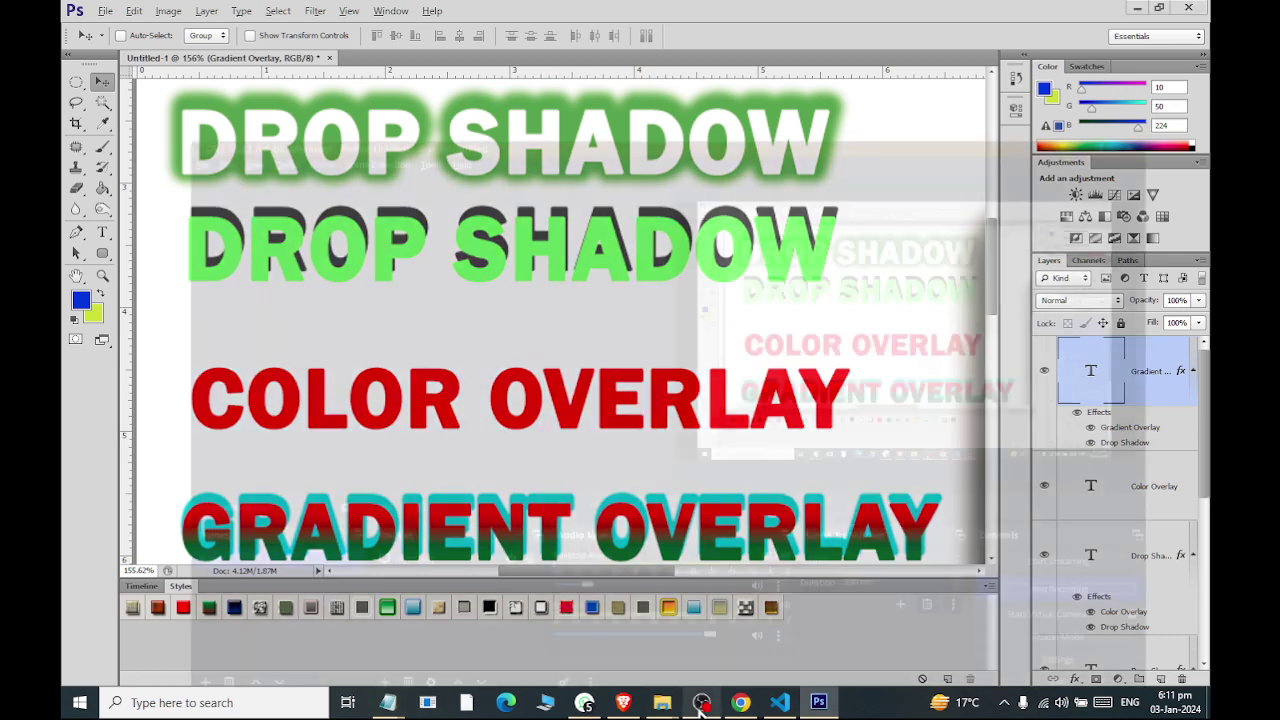
pyautogui.click(700, 702)
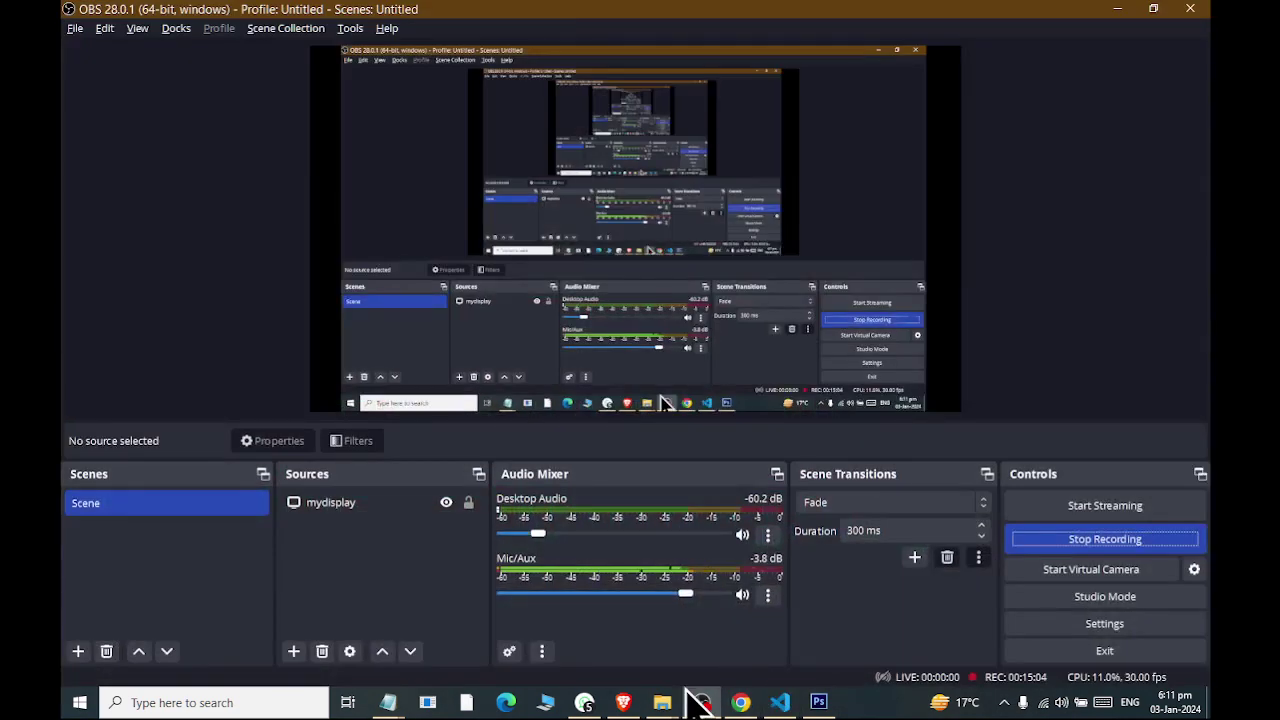
pyautogui.click(697, 705)
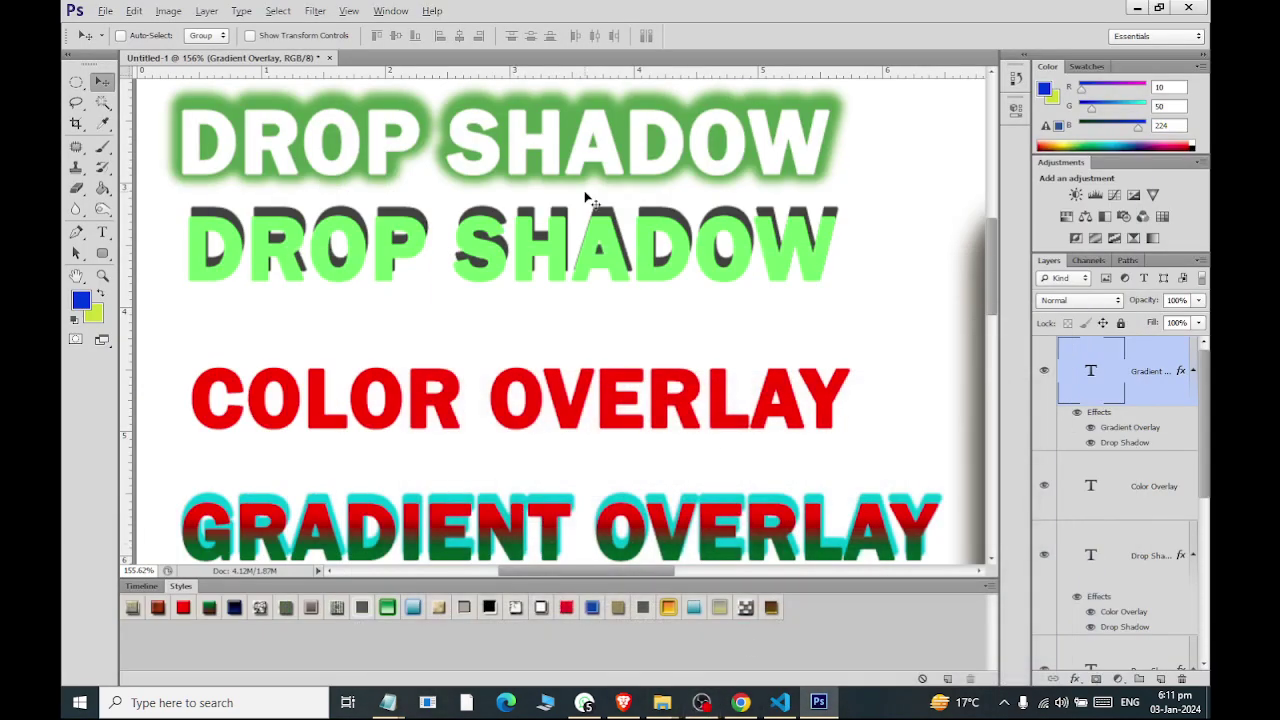
pyautogui.click(1093, 429)
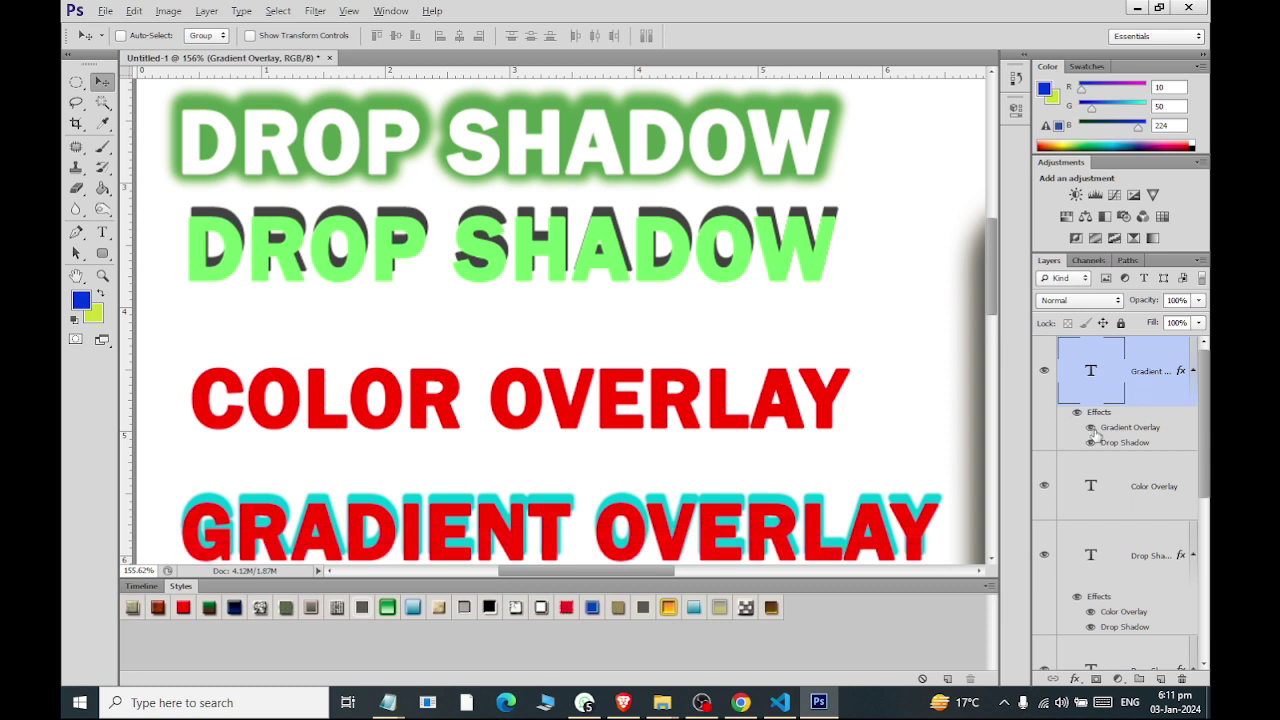
pyautogui.click(1092, 428)
pyautogui.click(1090, 443)
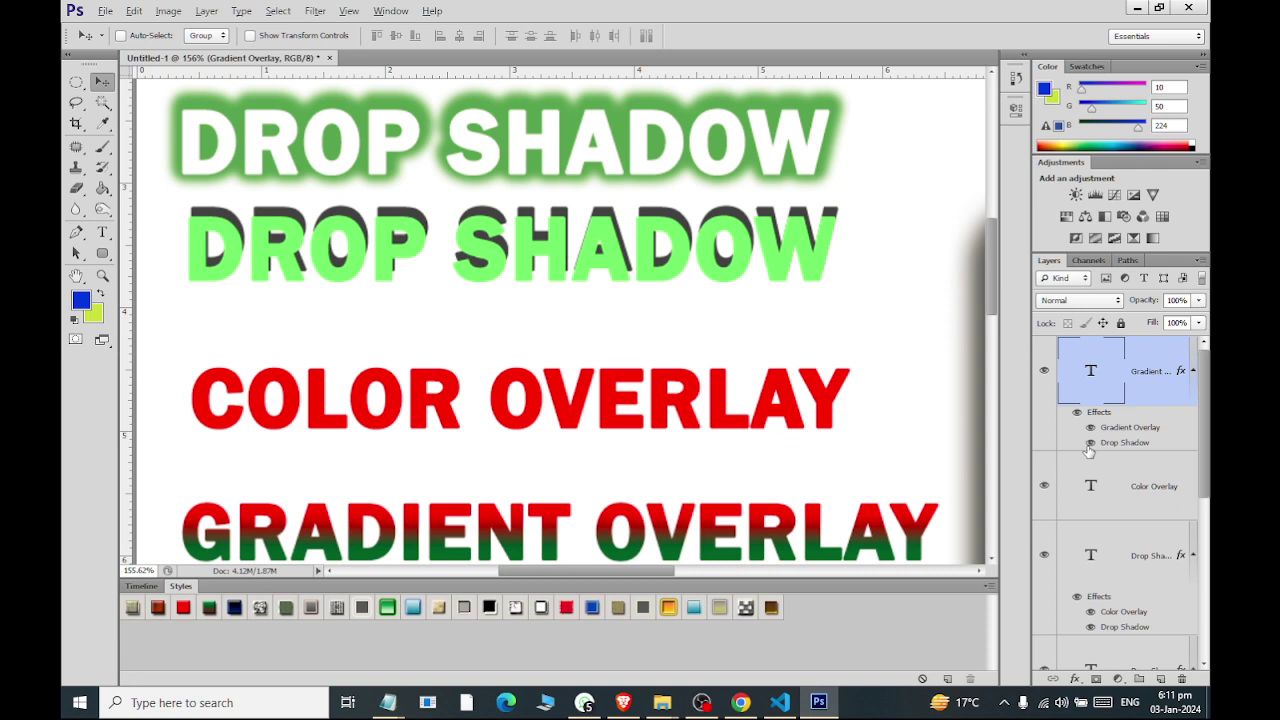
pyautogui.click(1090, 443)
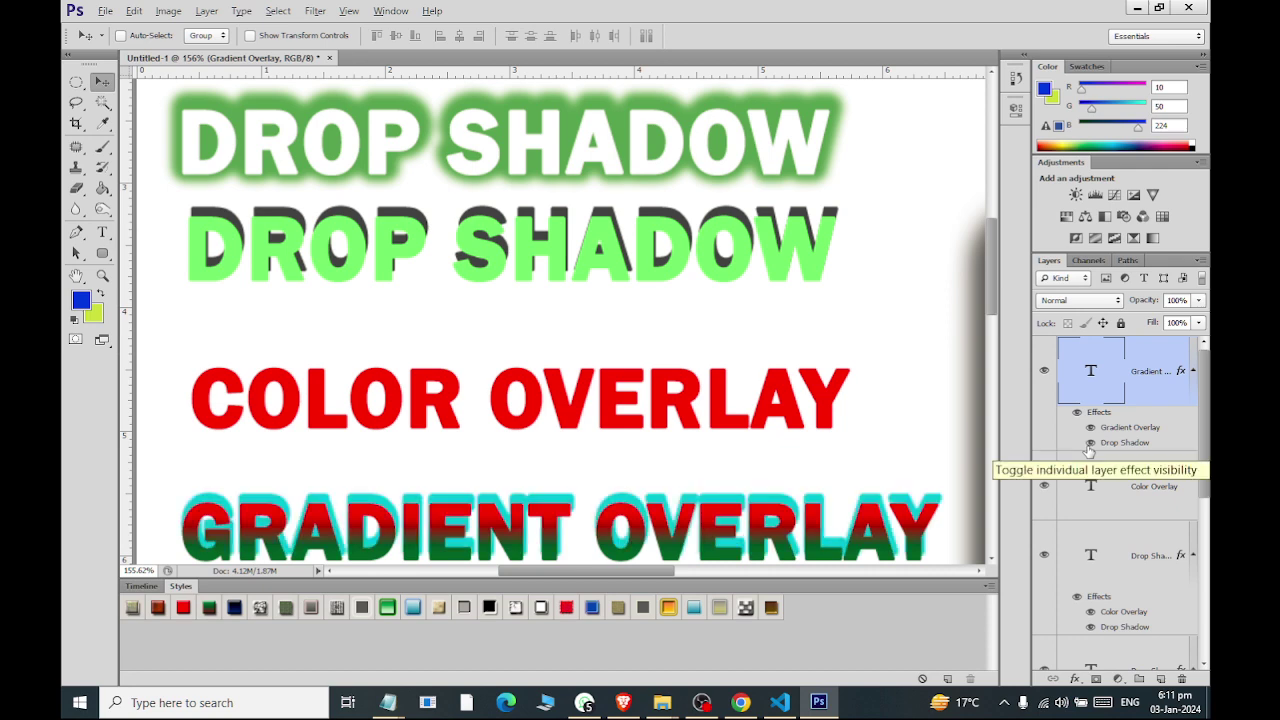
pyautogui.rightClick(1158, 376)
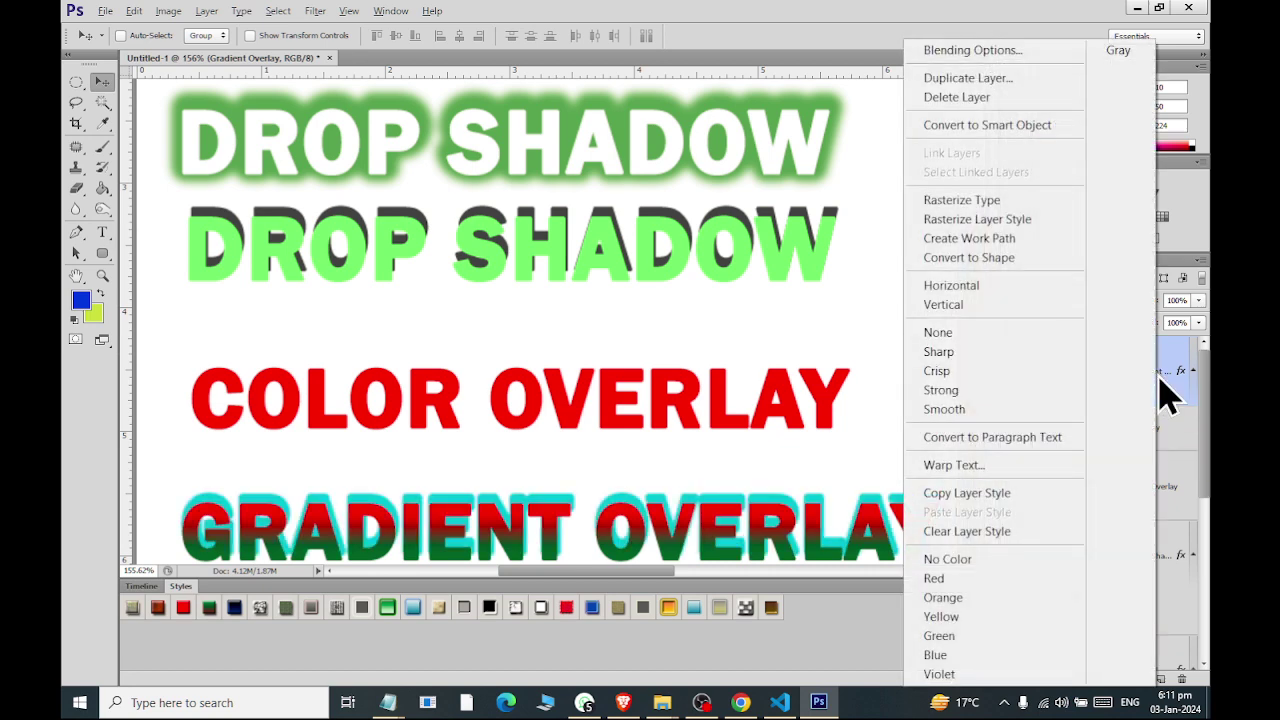
pyautogui.click(1163, 378)
pyautogui.rightClick(1164, 378)
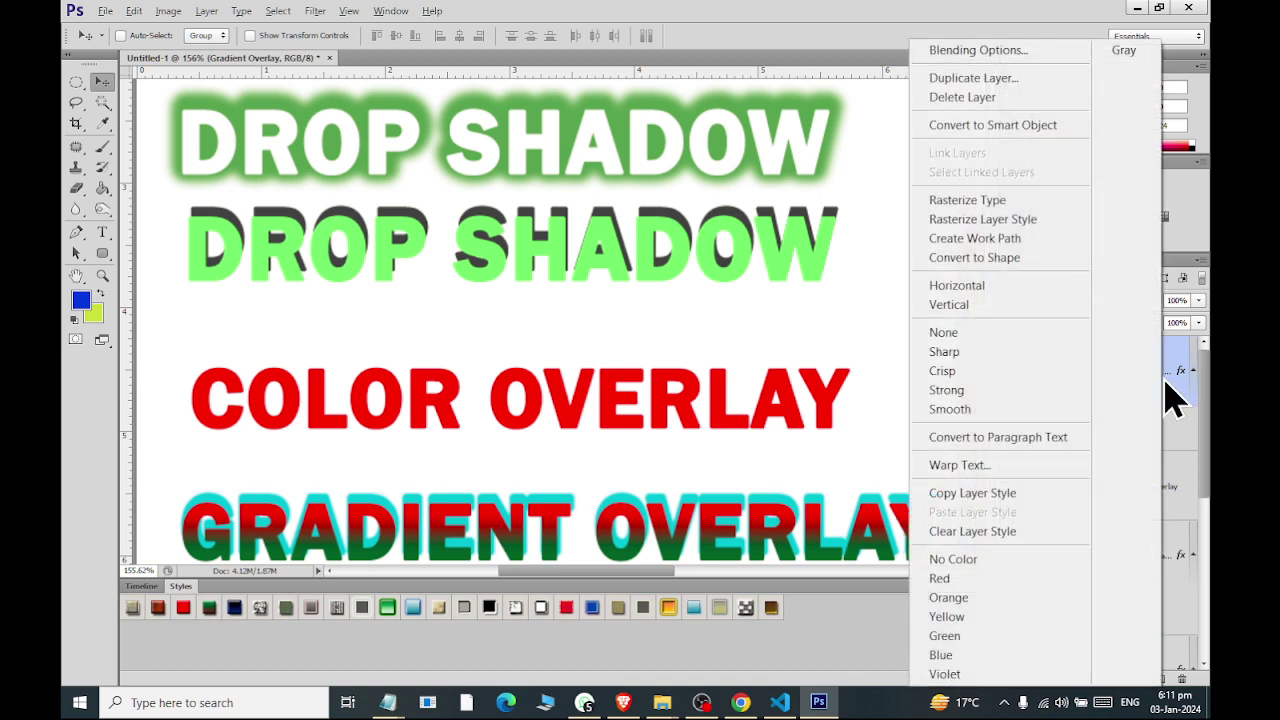
pyautogui.click(1055, 557)
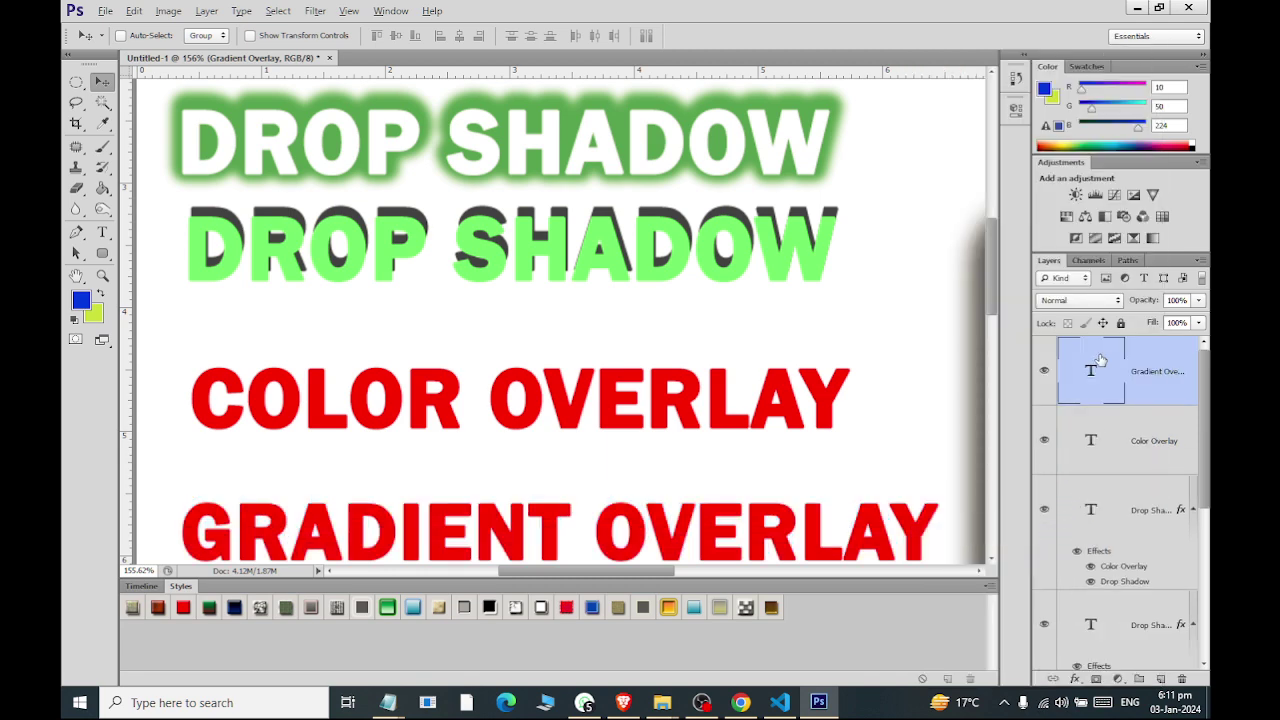
pyautogui.click(133, 11)
pyautogui.click(228, 30)
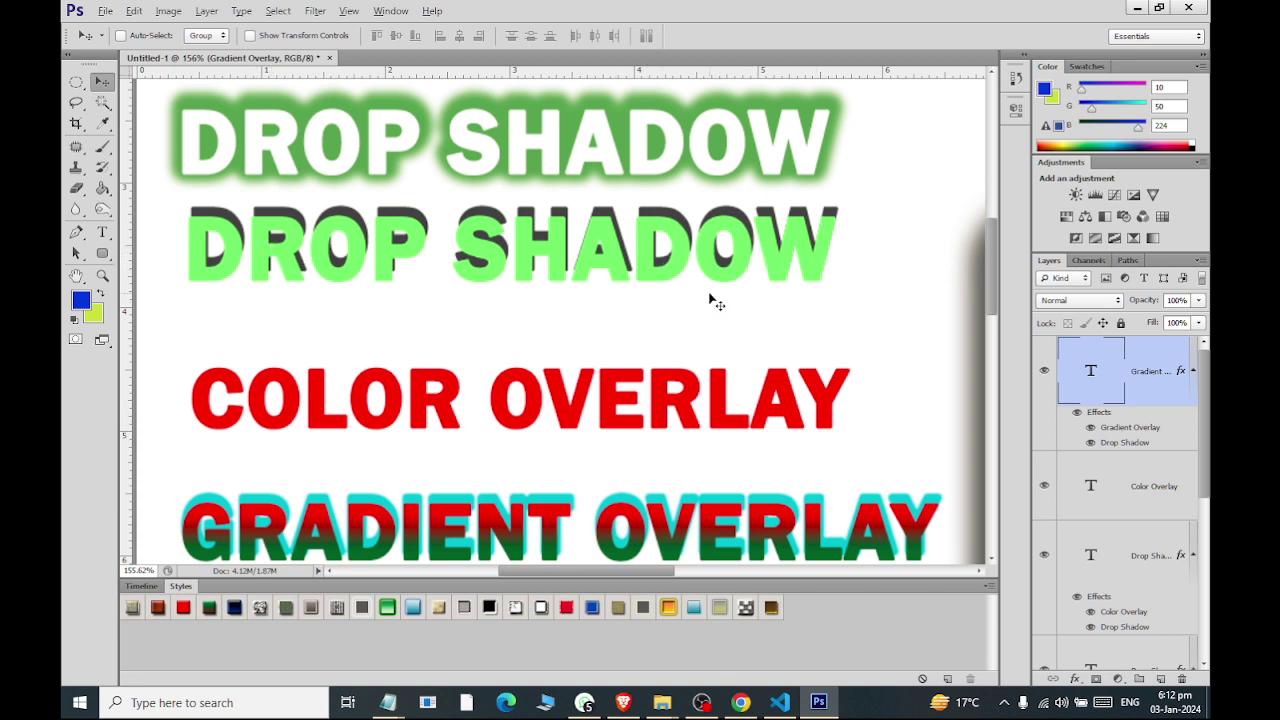
# Find the second DROP SHADOW layer and copy its layer style.
pyautogui.click(1045, 486)
pyautogui.click(1045, 486)
pyautogui.click(1043, 556)
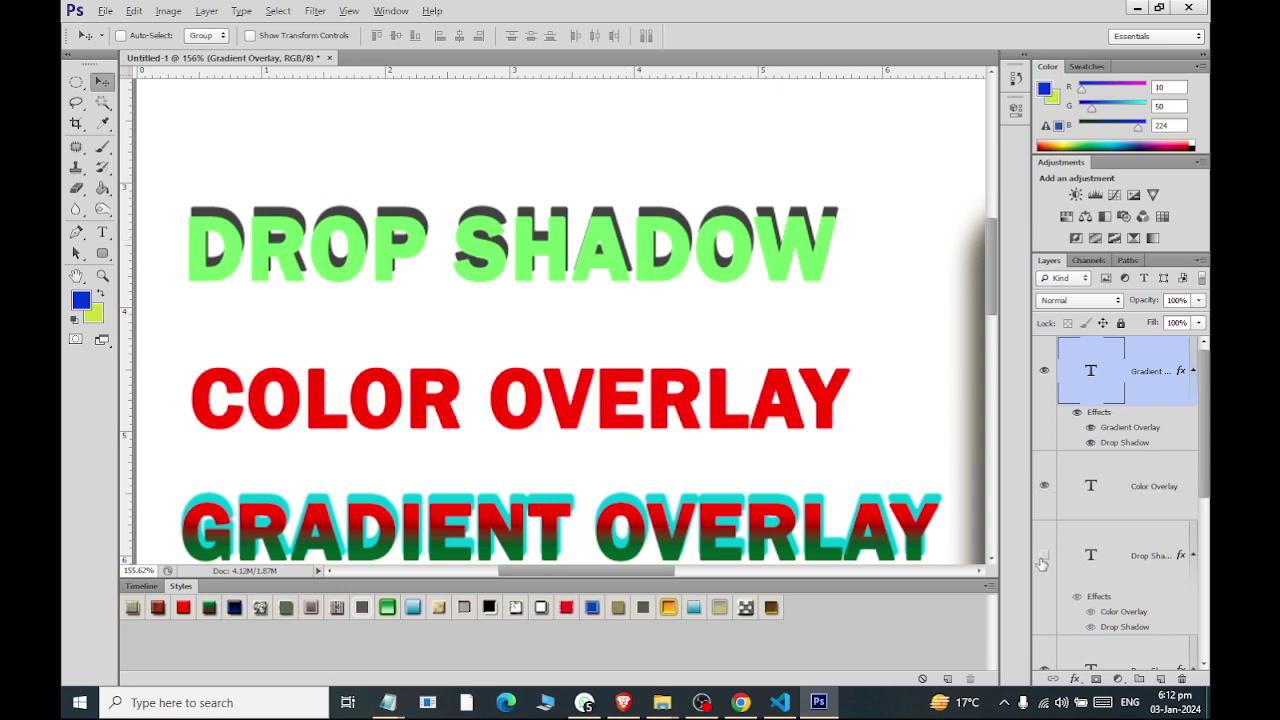
pyautogui.click(1044, 556)
pyautogui.scroll(-2, 1055, 630)
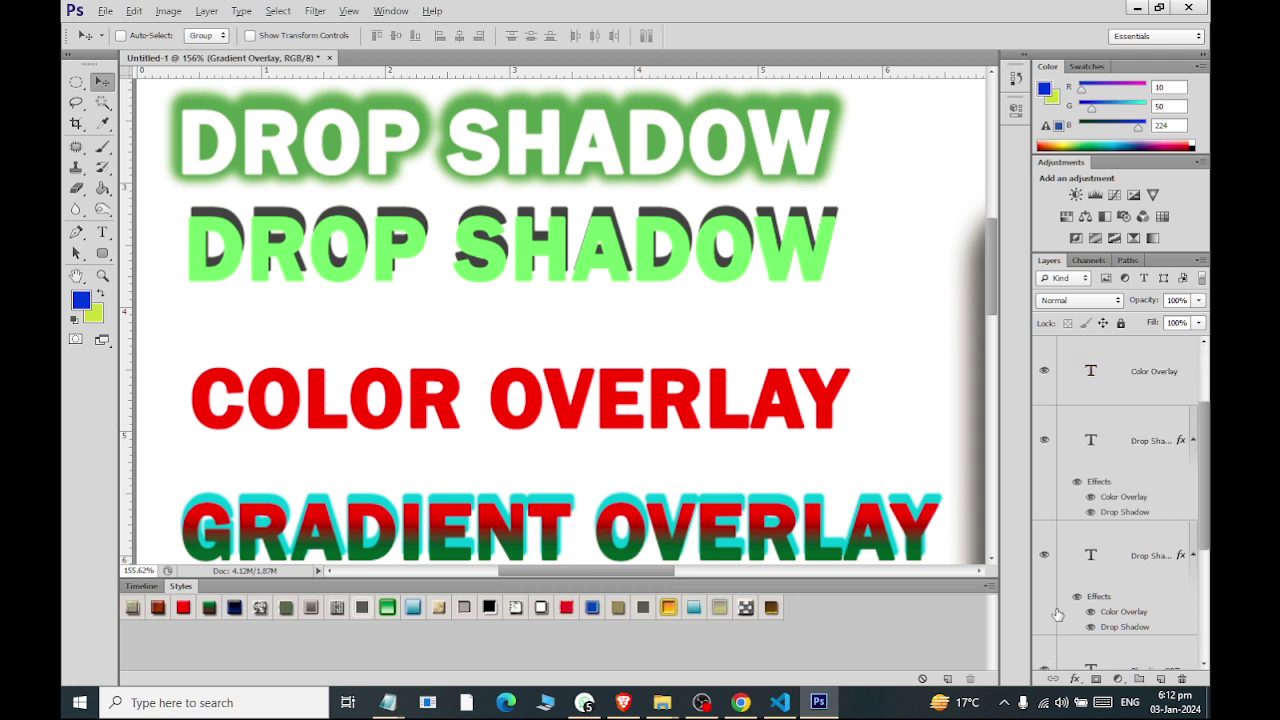
pyautogui.click(1044, 556)
pyautogui.click(1044, 556)
pyautogui.click(1044, 556)
pyautogui.click(1044, 556)
pyautogui.click(1118, 561)
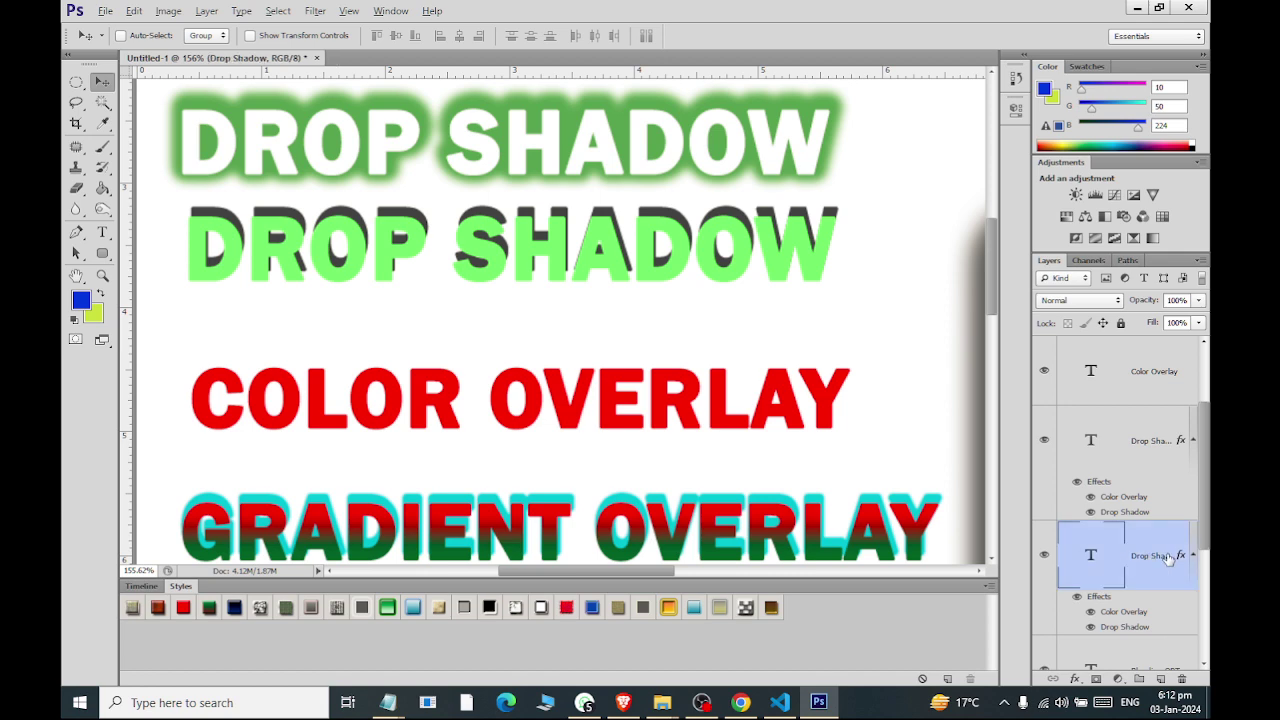
pyautogui.rightClick(1168, 558)
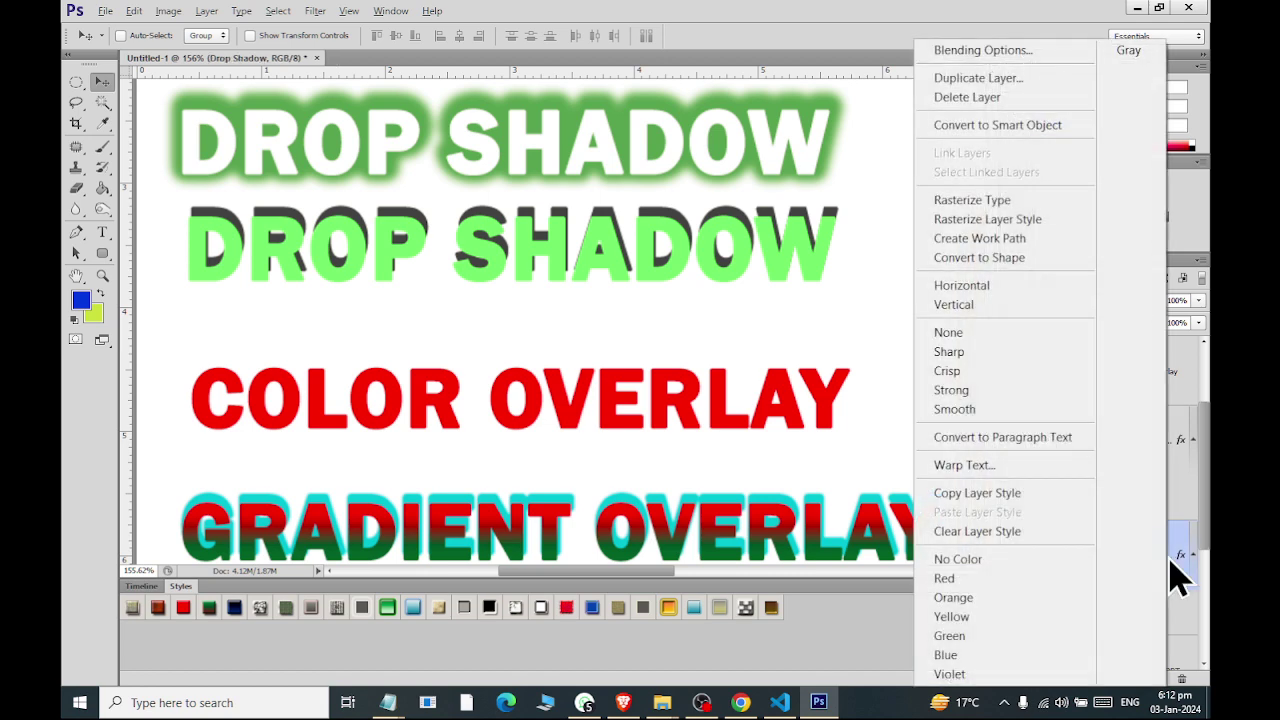
pyautogui.click(1050, 505)
# Paste the copied layer style onto the COLOR OVERLAY text layer.
pyautogui.scroll(2, 1079, 455)
pyautogui.click(1150, 500)
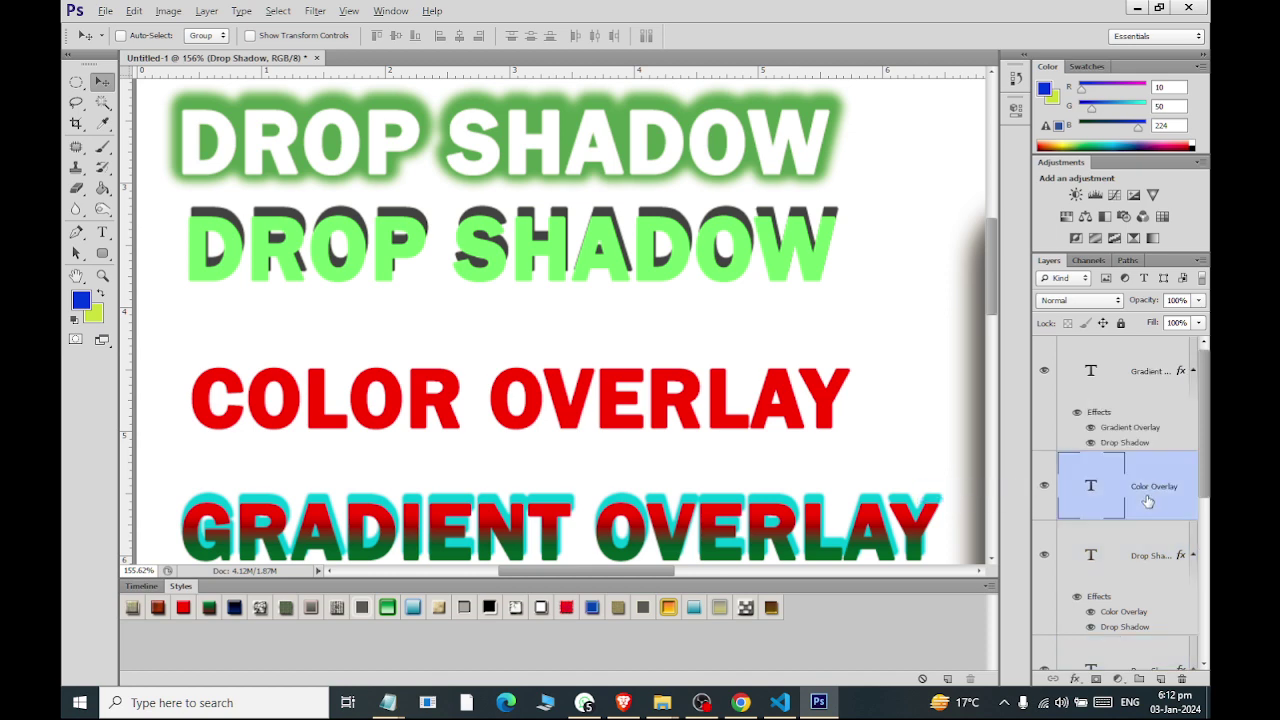
pyautogui.click(1043, 488)
pyautogui.click(1043, 488)
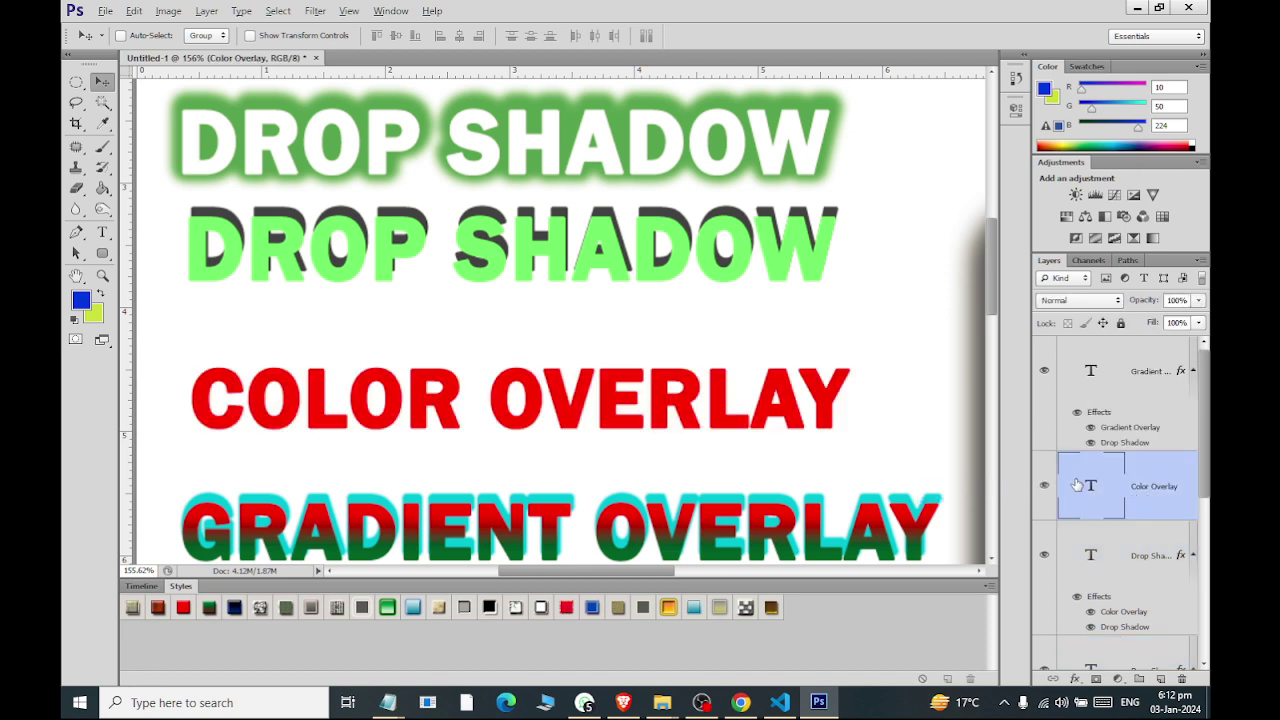
pyautogui.rightClick(1158, 478)
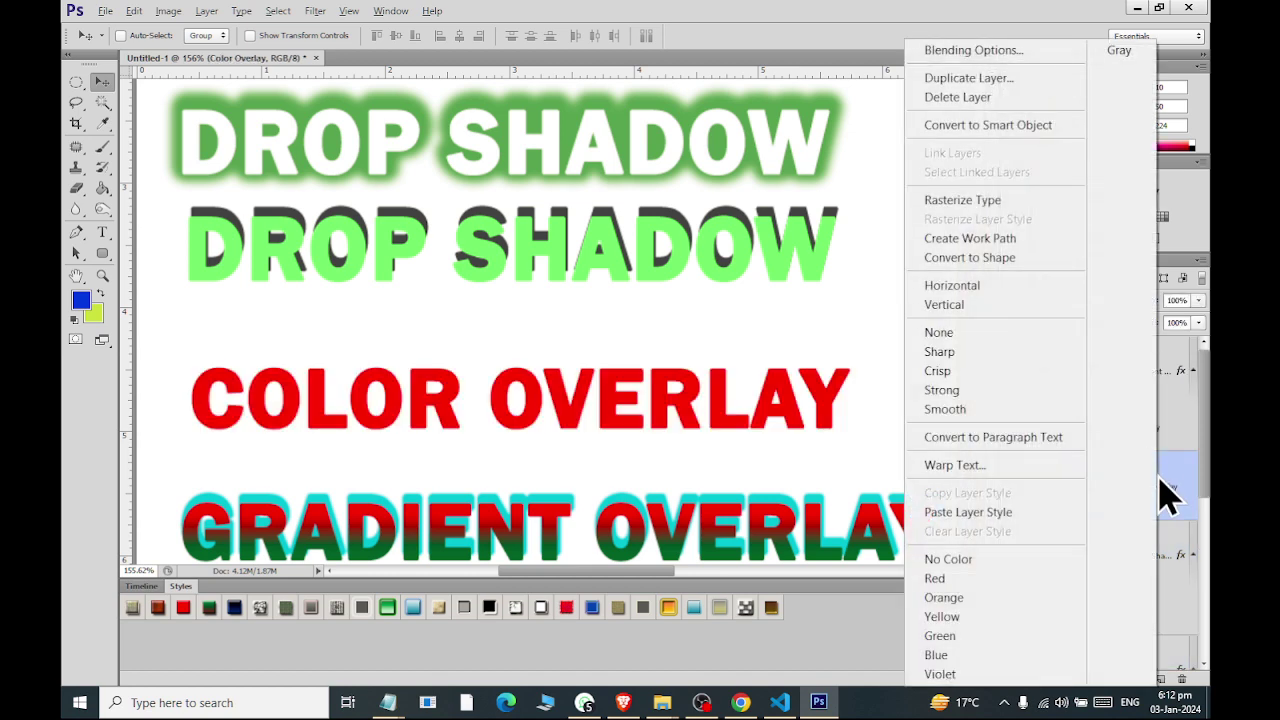
pyautogui.click(1070, 515)
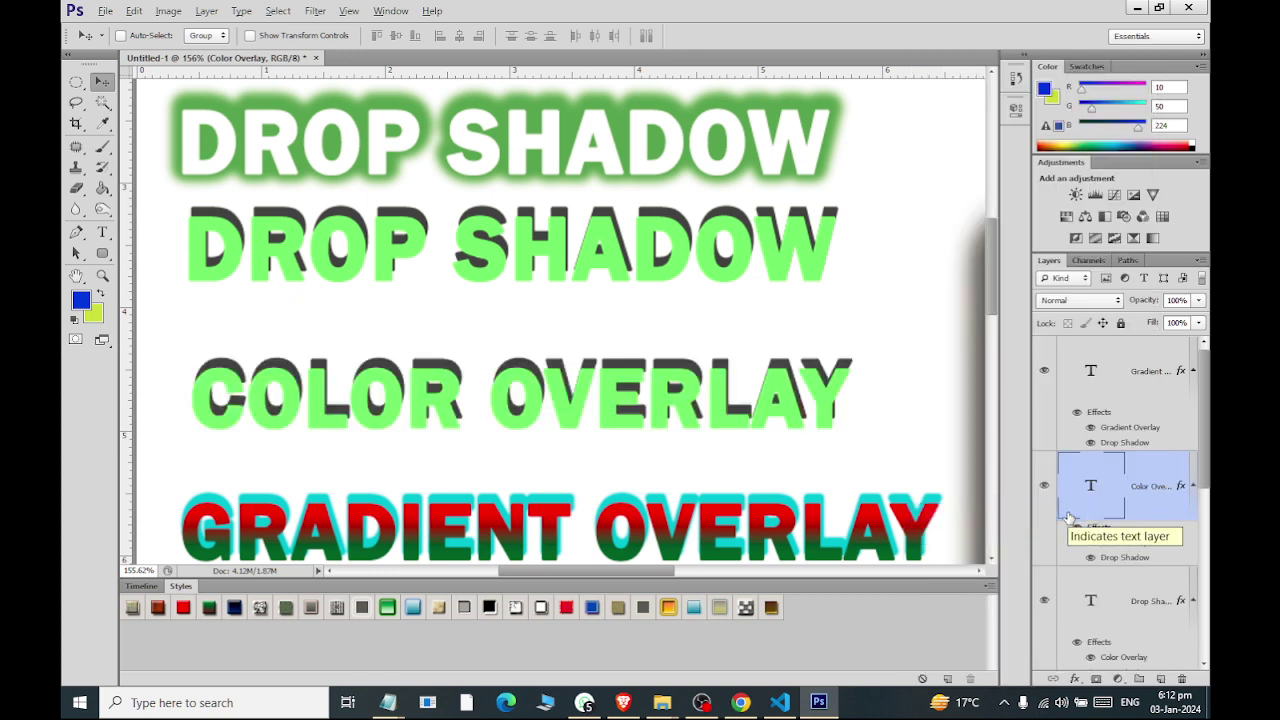